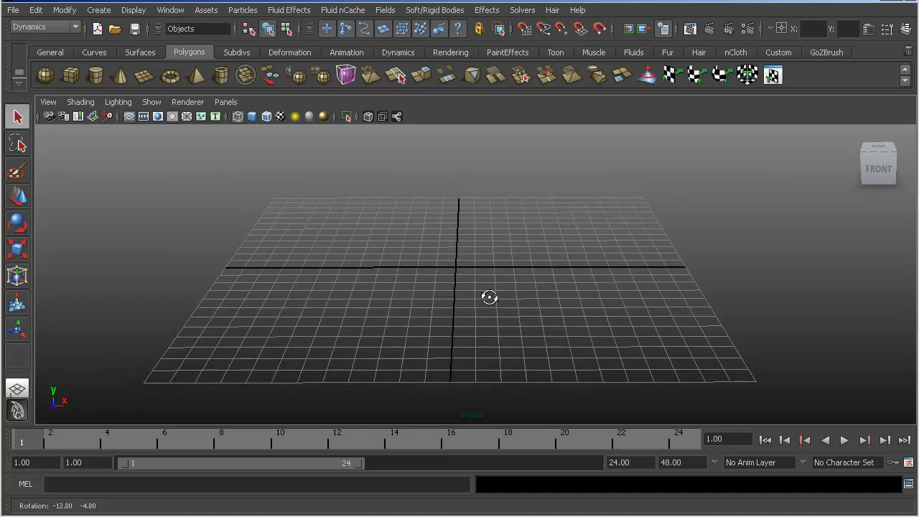
- Start the polygon Torus tool and switch from the perspective view to the four-view layout
click(53, 52)
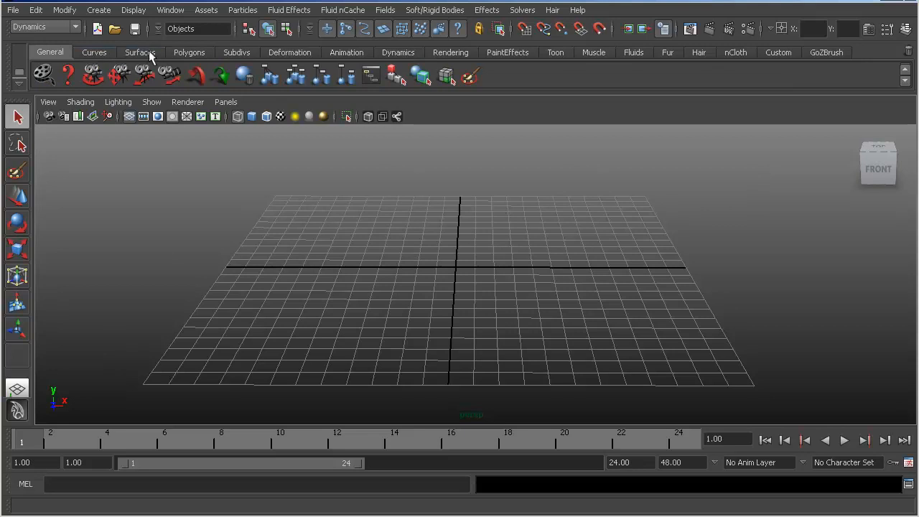
click(186, 52)
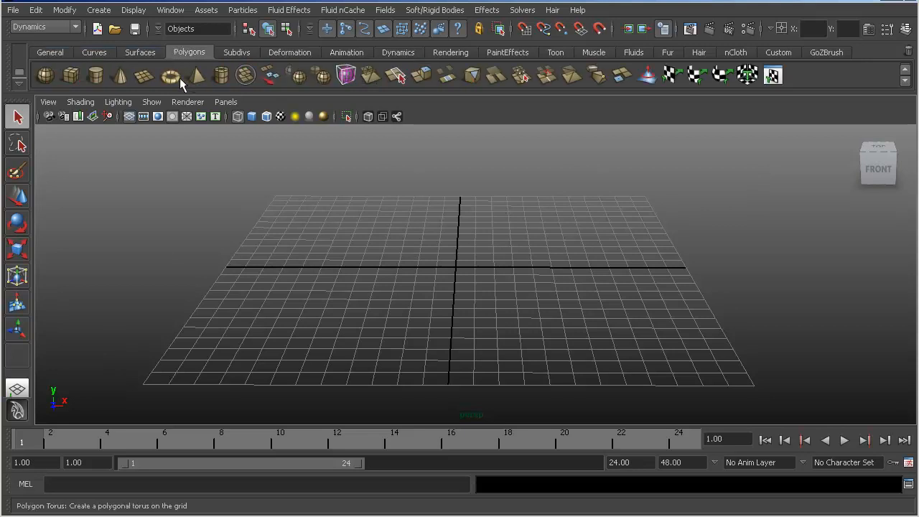
key(space)
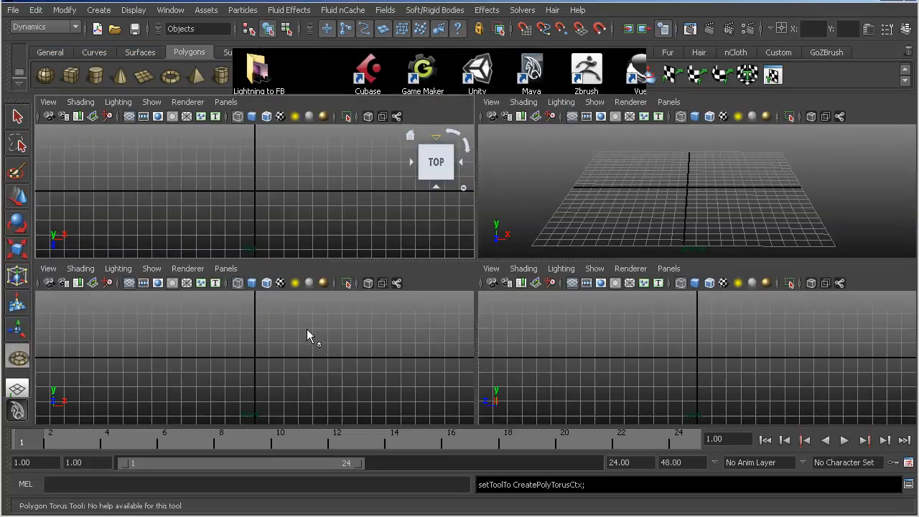
scroll(230, 363, up, 6)
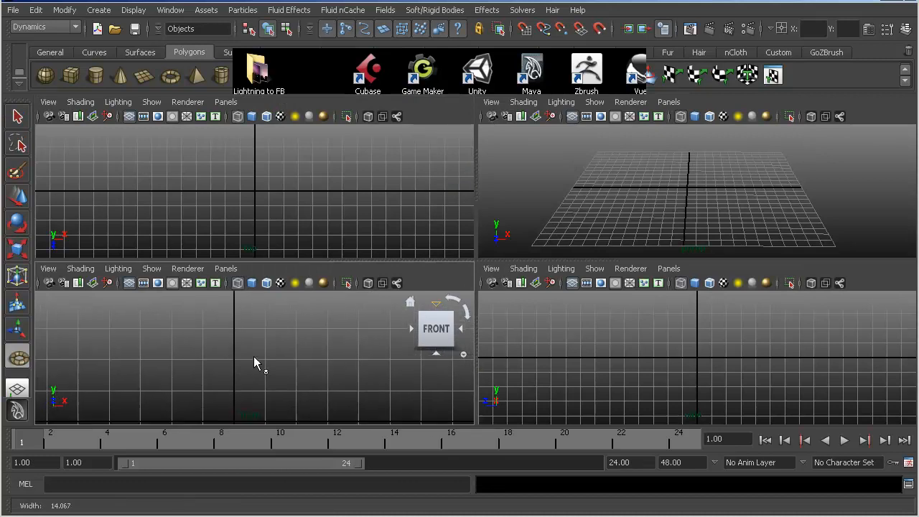
scroll(215, 357, down, 3)
- Set the linear working unit to meter in the preferences and save them
click(162, 11)
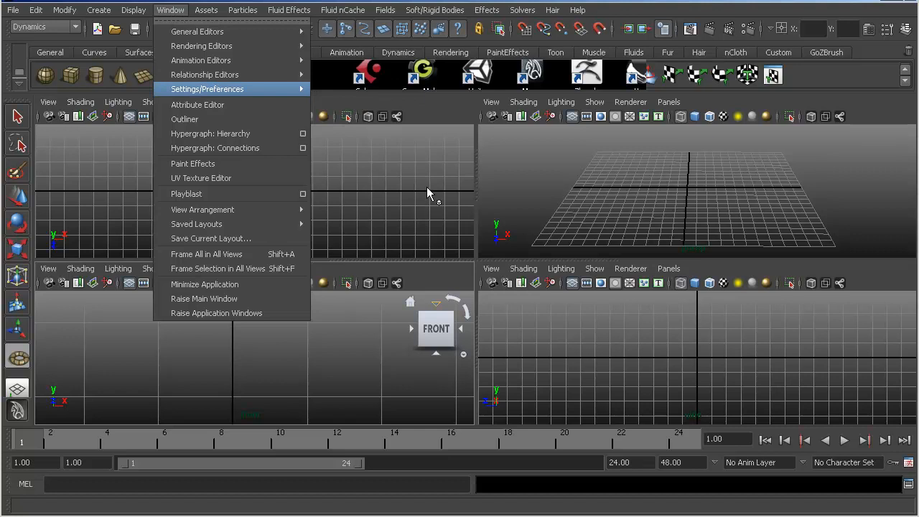
click(156, 129)
click(382, 97)
click(378, 129)
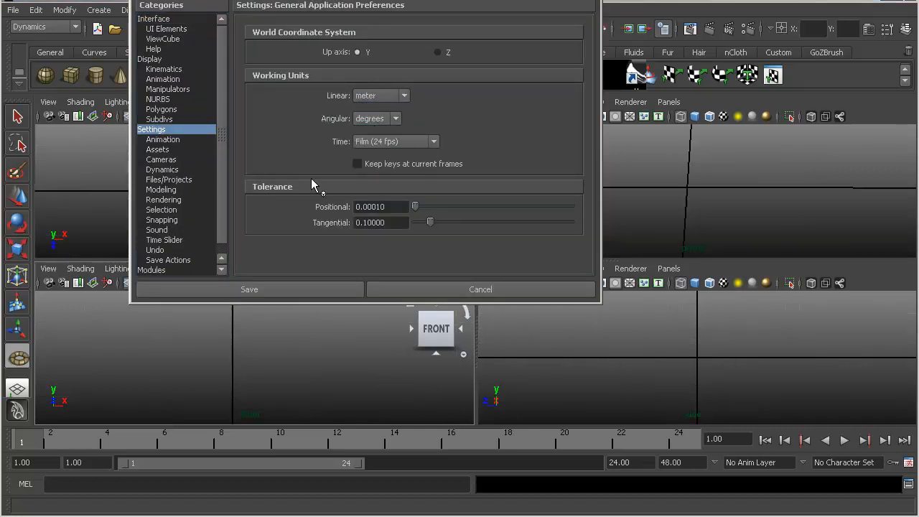
click(303, 287)
- Create a polygon torus about 0.038 in radius in the front view, near X 0 and Y 2
alt+right_drag(234, 355, 301, 360)
alt+middle_drag(247, 380, 229, 375)
alt+right_drag(230, 375, 298, 367)
alt+middle_drag(221, 356, 217, 359)
alt+right_drag(217, 360, 318, 356)
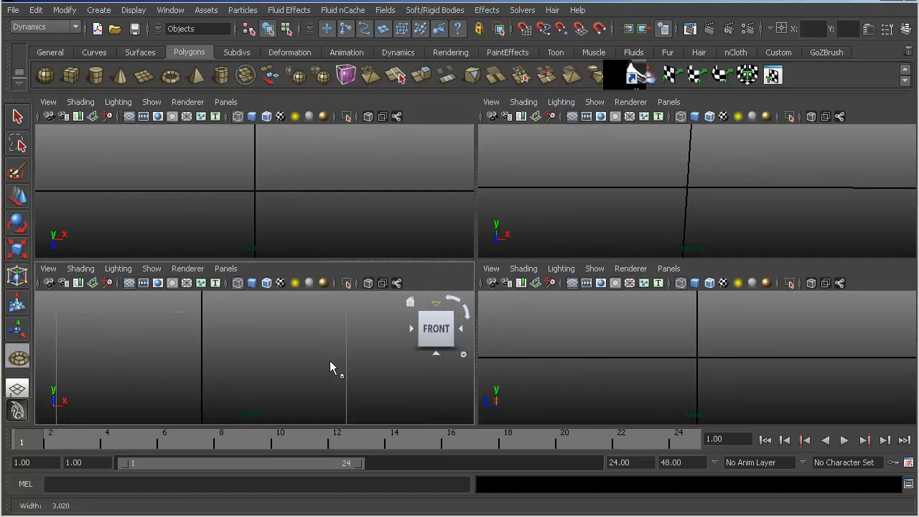
click(170, 75)
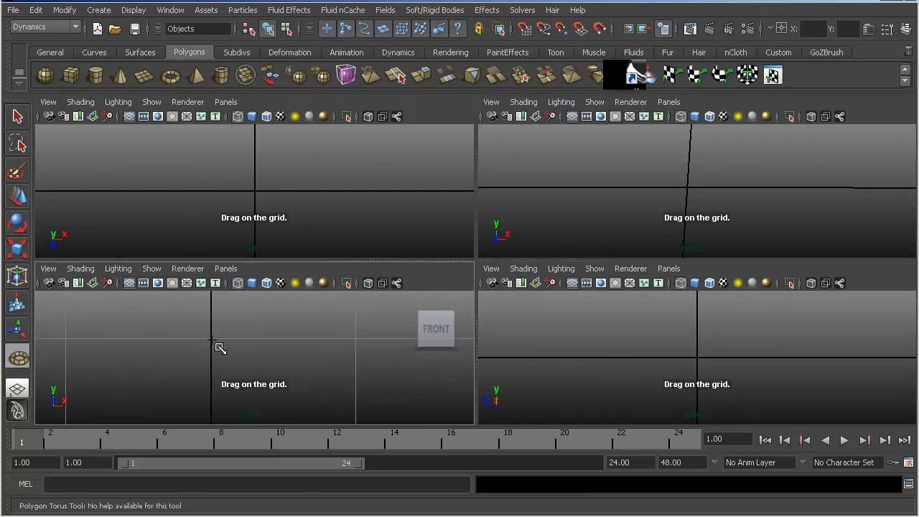
drag(214, 342, 218, 348)
click(269, 301)
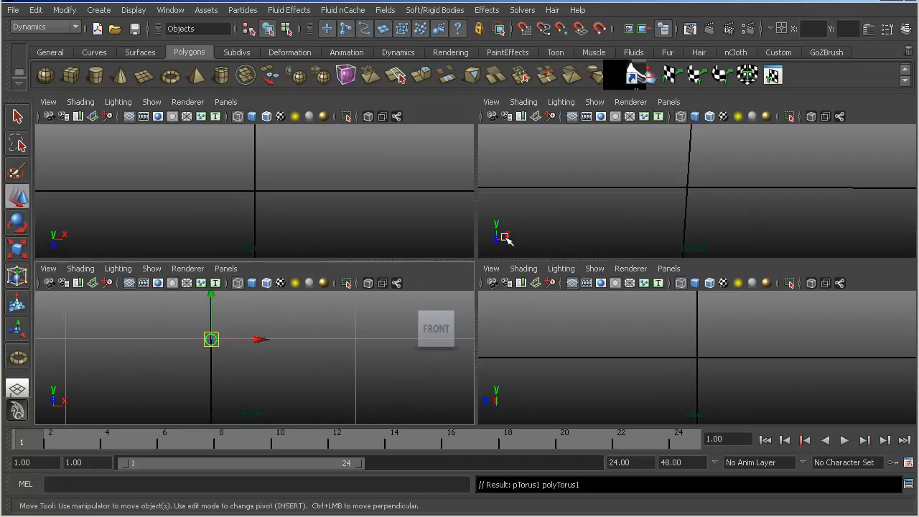
- Show the torus's creation attributes and set both its axis and height subdivisions to 6
click(905, 30)
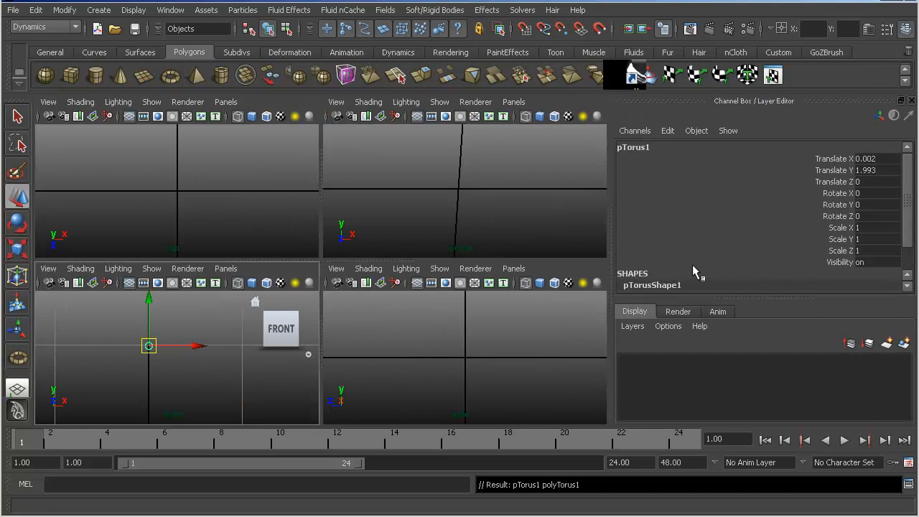
scroll(680, 255, down, 2)
click(668, 277)
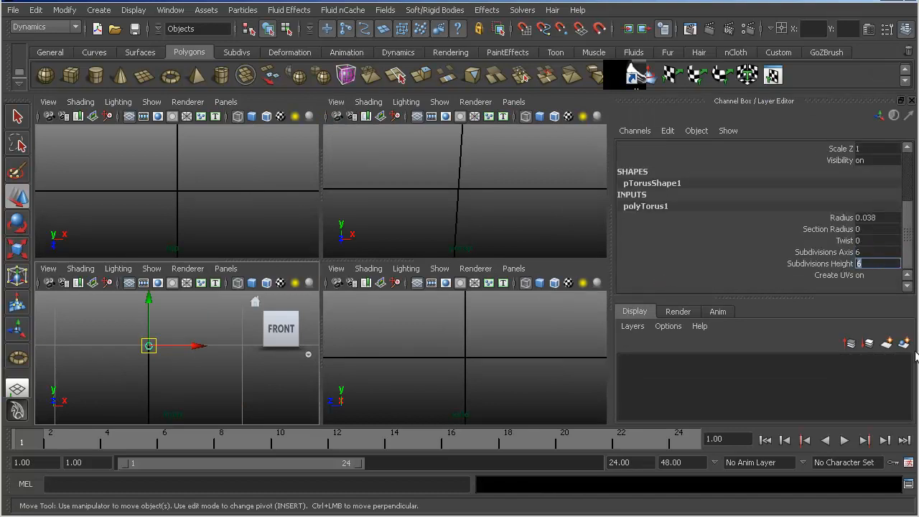
alt+right_drag(112, 334, 288, 370)
alt+middle_drag(162, 377, 274, 410)
alt+right_drag(151, 345, 264, 363)
alt+middle_drag(155, 335, 158, 362)
alt+right_drag(169, 352, 239, 363)
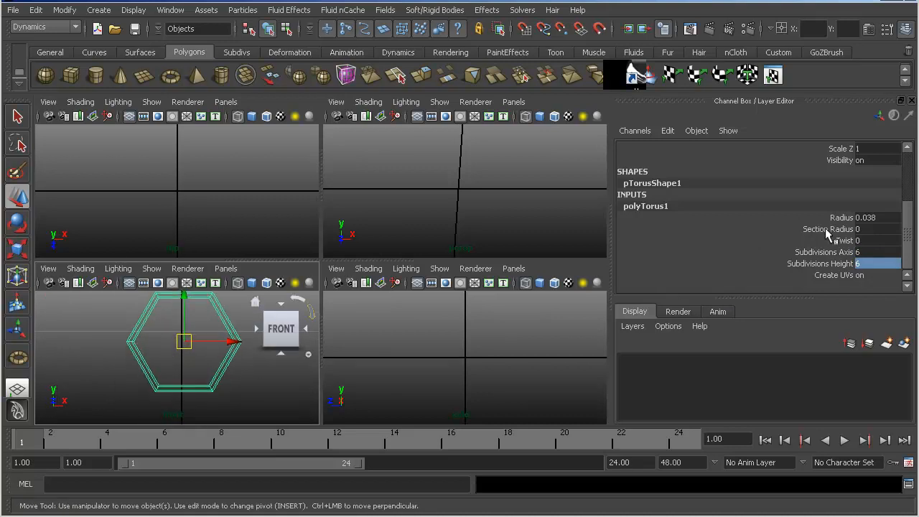
- Set the torus's radius to 0.003
click(872, 229)
double_click(883, 217)
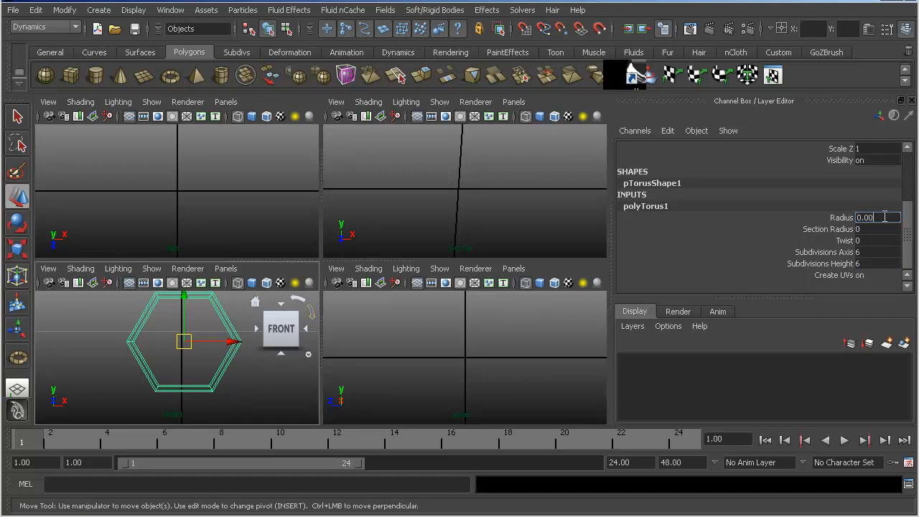
text(0.003)
key(Return)
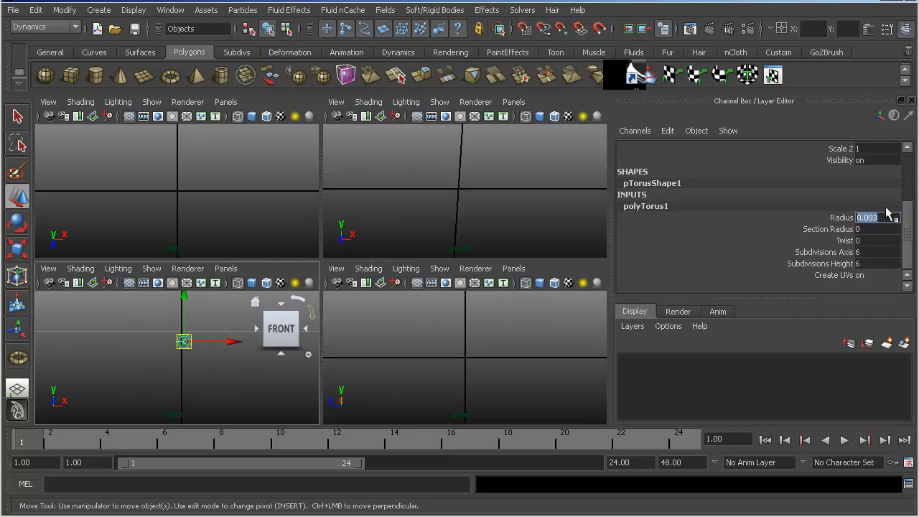
alt+right_drag(208, 358, 285, 358)
alt+middle_drag(180, 332, 124, 374)
alt+right_drag(125, 372, 190, 358)
alt+middle_drag(191, 358, 221, 392)
- Set the torus's radius to 0.03 and its section radius to 0.008
double_click(874, 219)
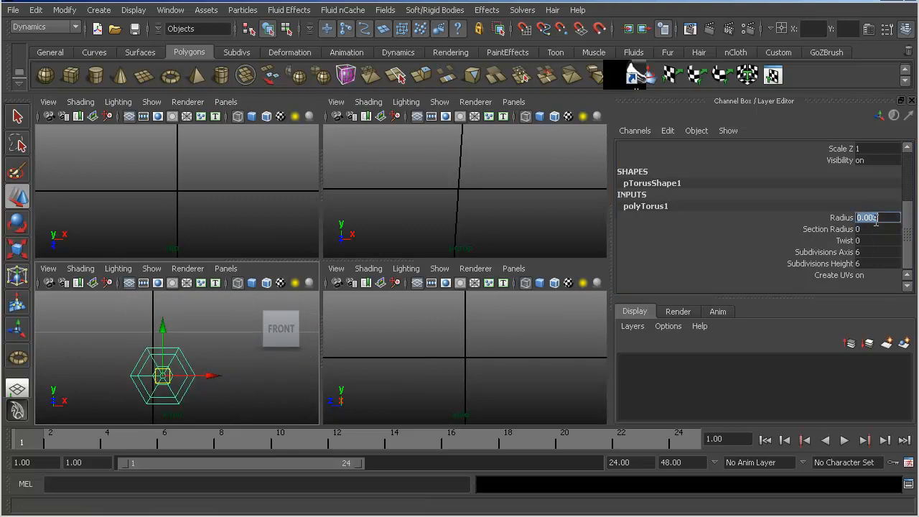
key(Return)
mouse_move(140, 365)
alt+right_down()
mouse_move(153, 372)
mouse_move(143, 373)
mouse_move(150, 365)
alt+right_up()
double_click(863, 230)
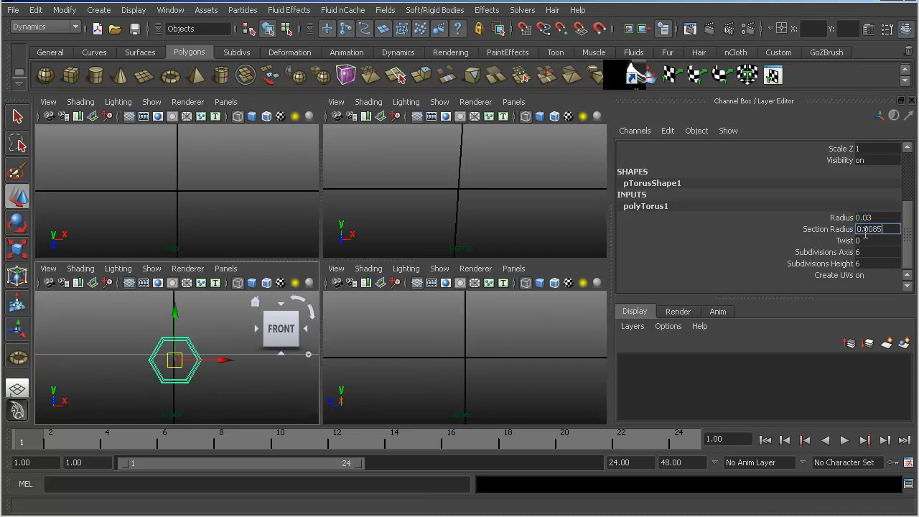
text(0.008)
key(Return)
alt+right_drag(135, 326, 184, 361)
- Rotate the torus -30 degrees about Z in the front view and review the Rotate tool's discrete step settings
key(e)
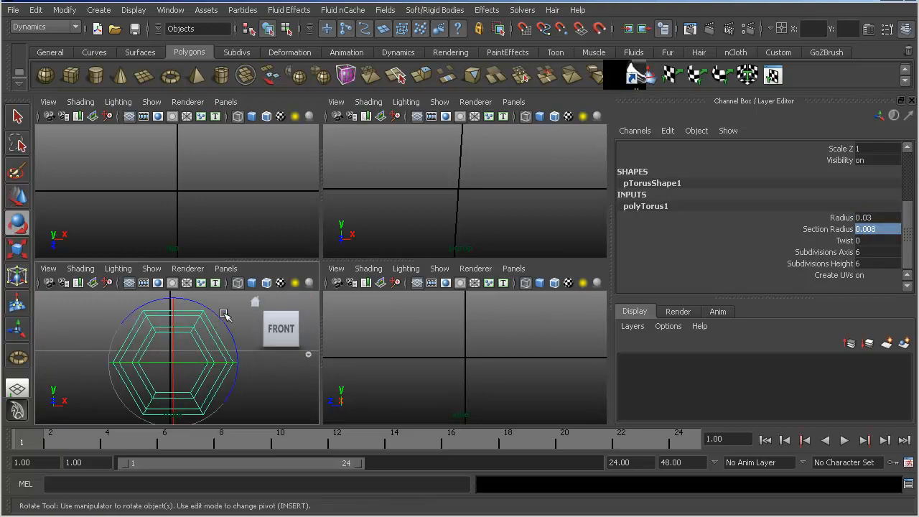
drag(219, 313, 235, 346)
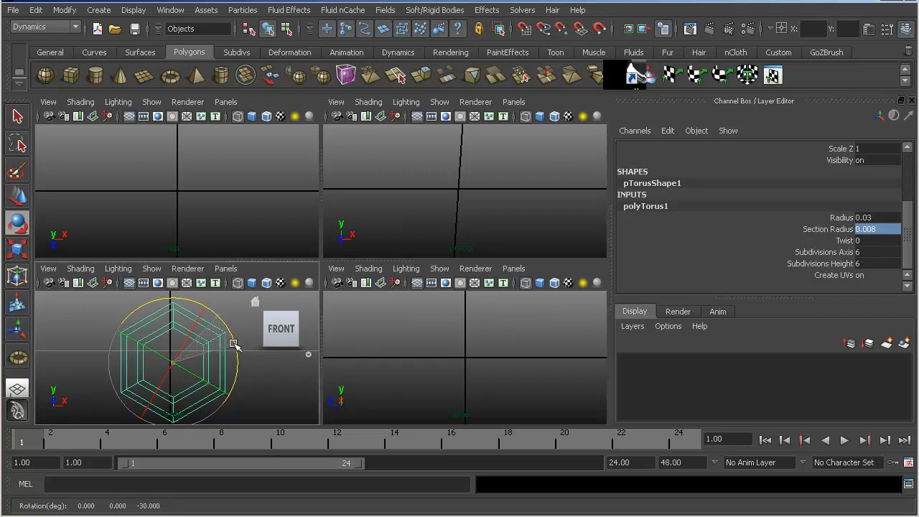
double_click(17, 224)
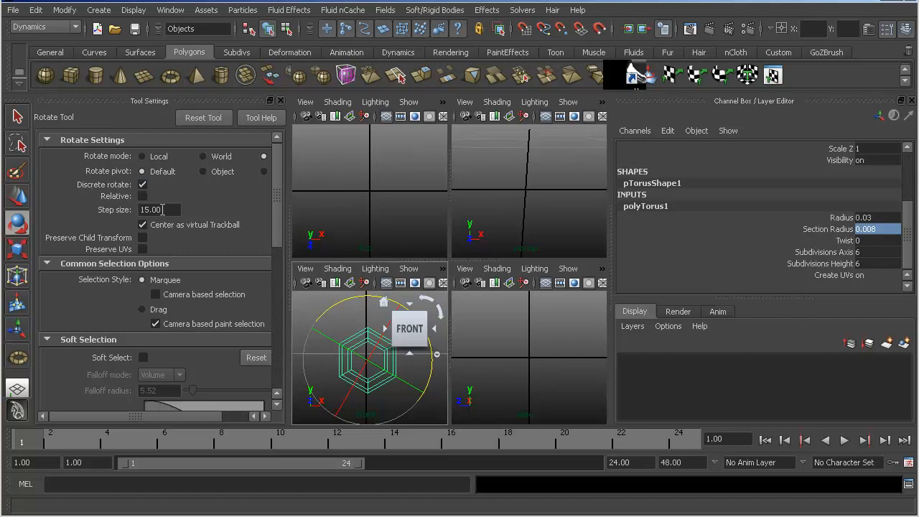
click(280, 101)
- Snap the torus to the grid intersection at X 0, Y 2 in the front view
key(w)
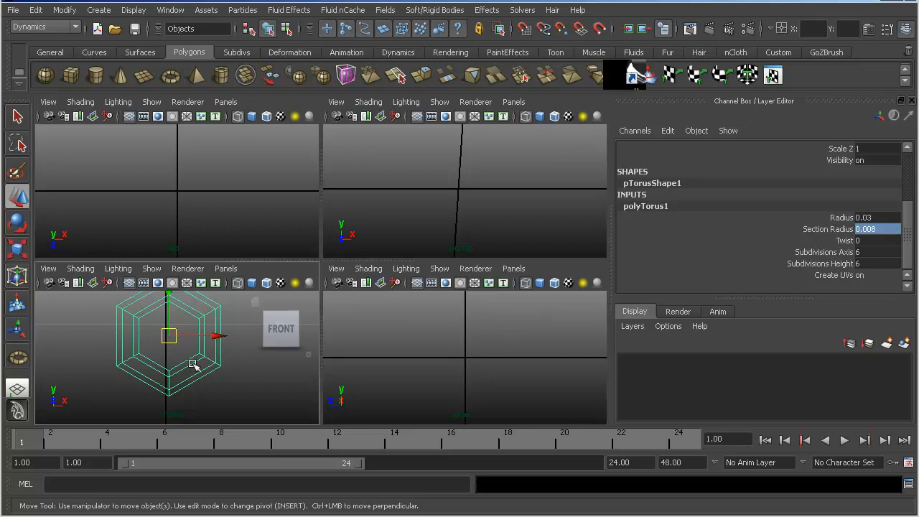
mouse_move(171, 342)
mouse_down()
mouse_move(192, 352)
mouse_move(178, 353)
mouse_up()
click(191, 349)
- Move the vertices of the torus's lower half straight down to stretch it into an elongated chain link
key(F8)
drag(243, 400, 242, 399)
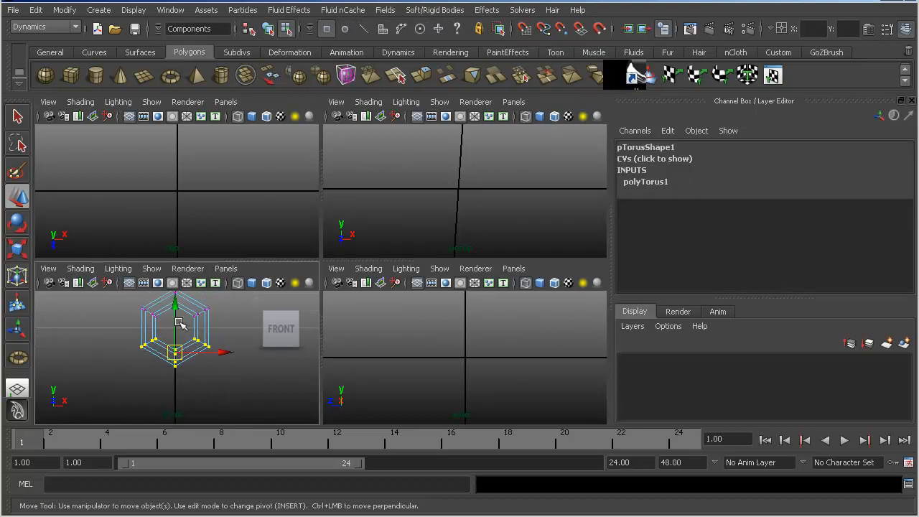
drag(177, 318, 178, 354)
key(F8)
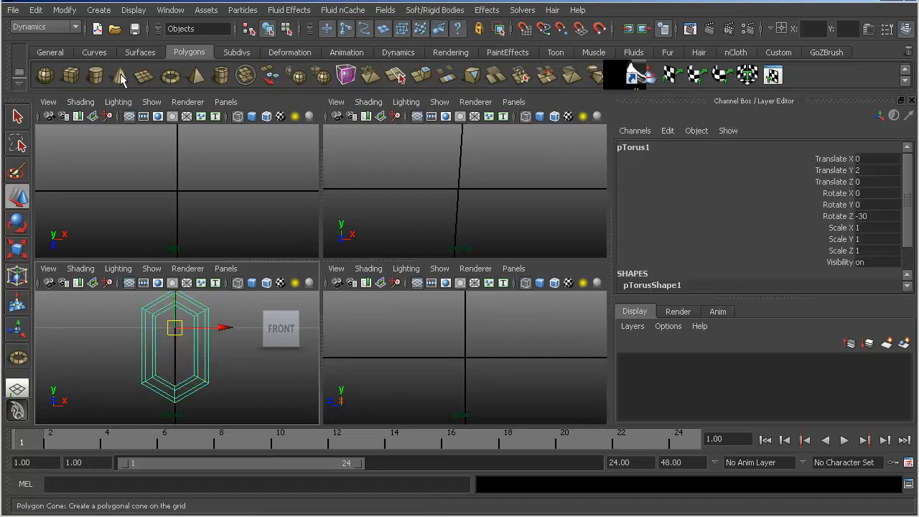
- Freeze the link's transformations and delete all construction history
click(66, 14)
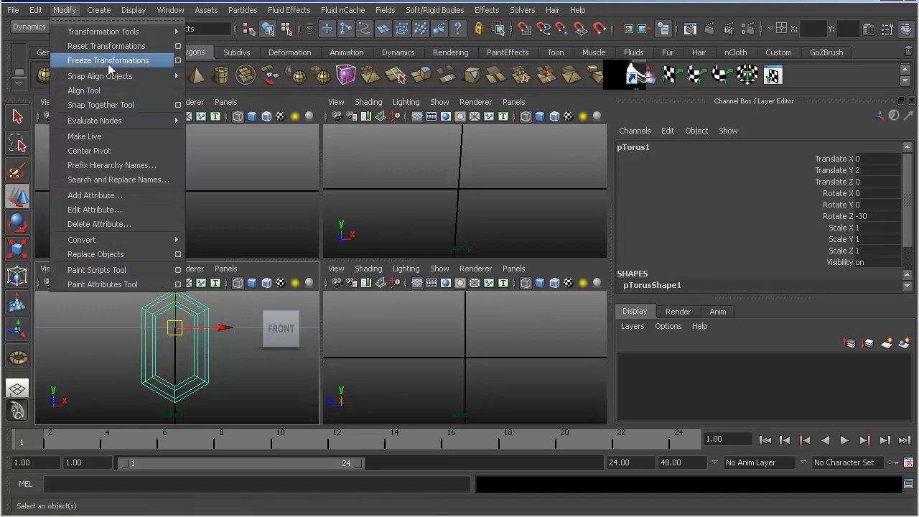
click(107, 60)
click(36, 10)
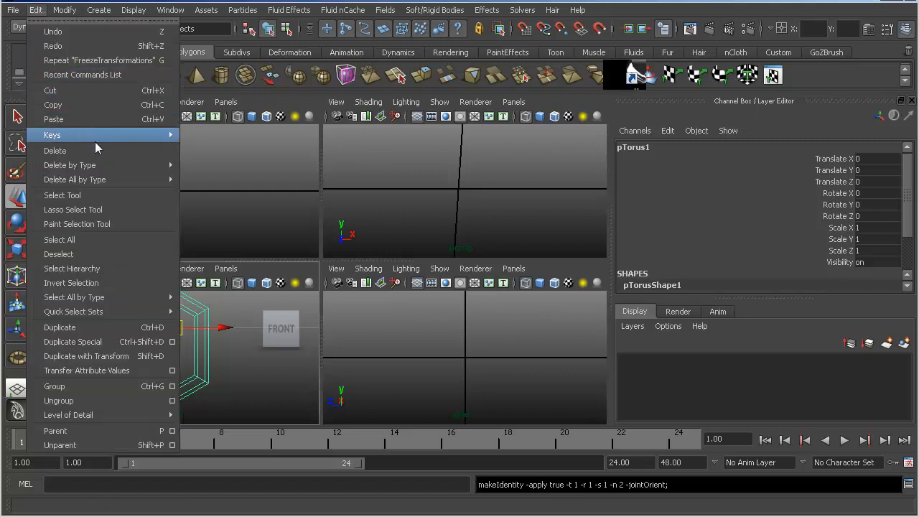
mouse_move(127, 179)
click(232, 189)
- Duplicate the chain link and move the copy down about 0.074 so it hangs inside the first link
alt+drag(420, 208, 460, 193)
key(f)
alt+right_drag(463, 191, 451, 202)
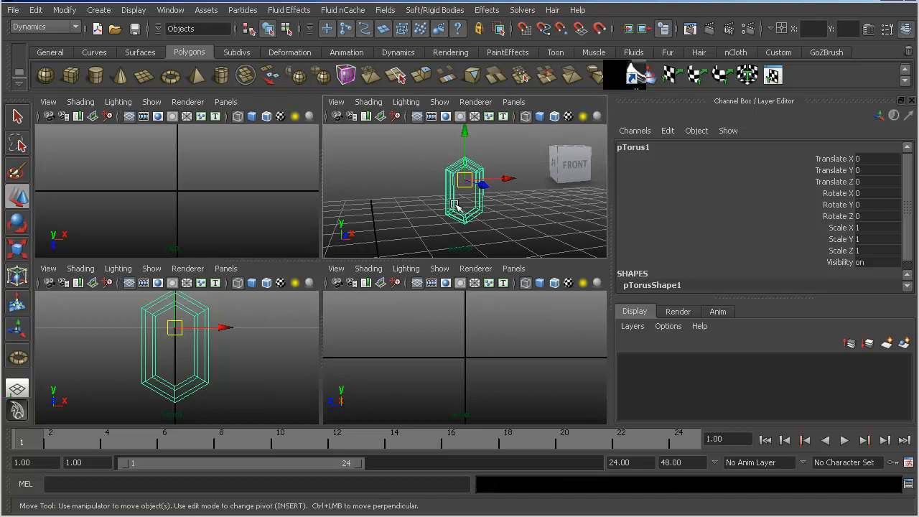
key(f)
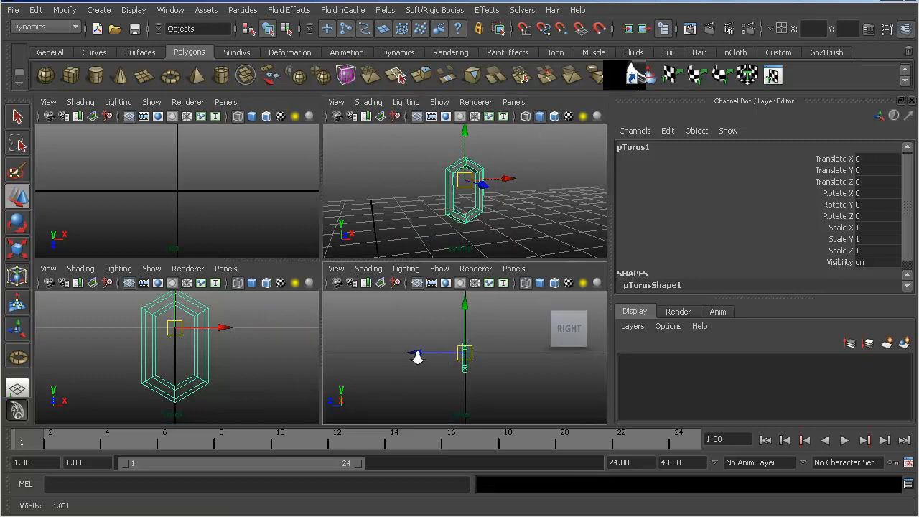
key(f)
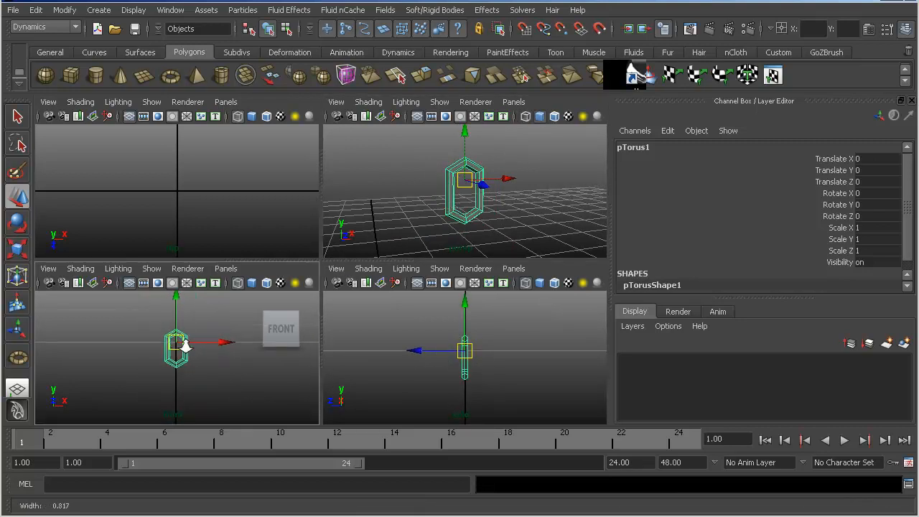
key(w)
key(ctrl+d)
drag(176, 310, 176, 355)
alt+right_drag(177, 355, 214, 381)
alt+middle_drag(213, 380, 212, 350)
- Rotate the copied link 90 degrees about the Y axis so it interlocks with the first one
drag(172, 358, 234, 380)
key(e)
alt+right_drag(234, 379, 216, 369)
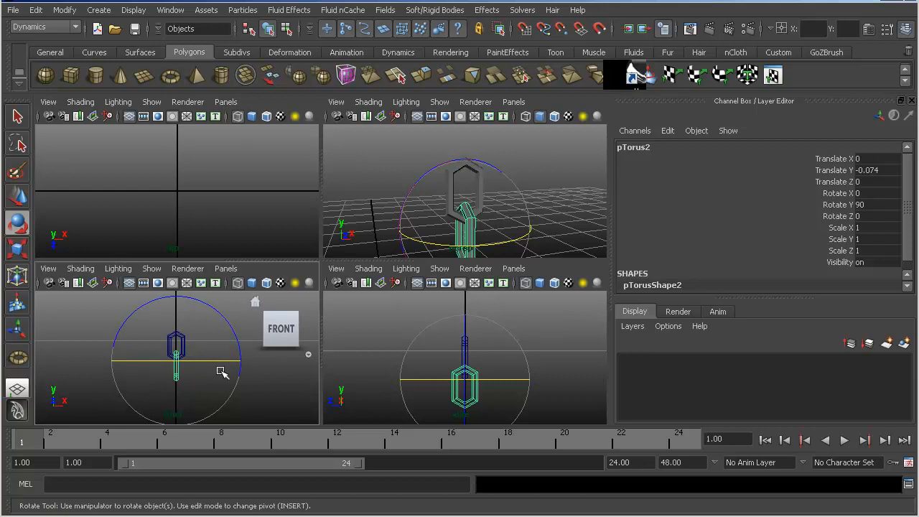
- Duplicate the second link with its transform twelve times downward to build a chain of fourteen alternating links
key(shift+d)
key(shift+d)
key(shift+d)
key(shift+d)
key(shift+d)
alt+middle_drag(195, 372, 197, 330)
alt+right_drag(196, 329, 129, 342)
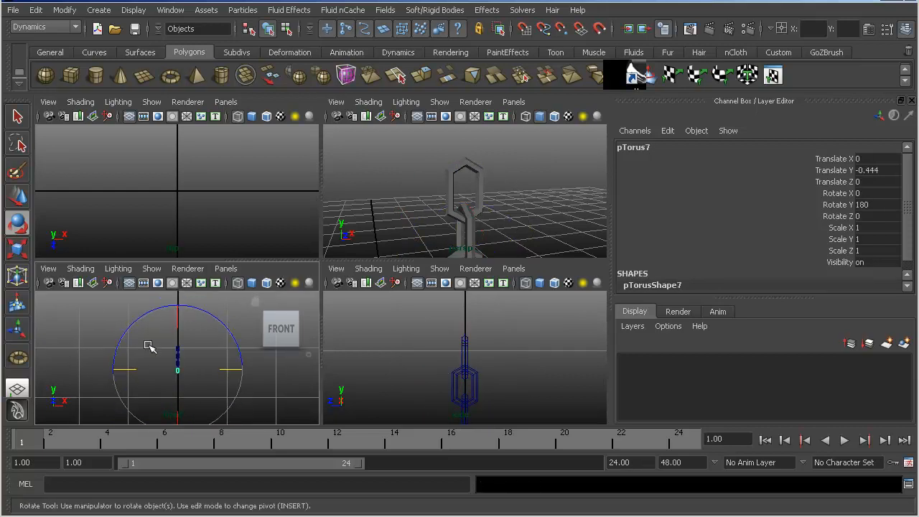
key(shift+d)
key(shift+d)
key(shift+d)
key(shift+d)
key(shift+d)
key(shift+d)
key(shift+d)
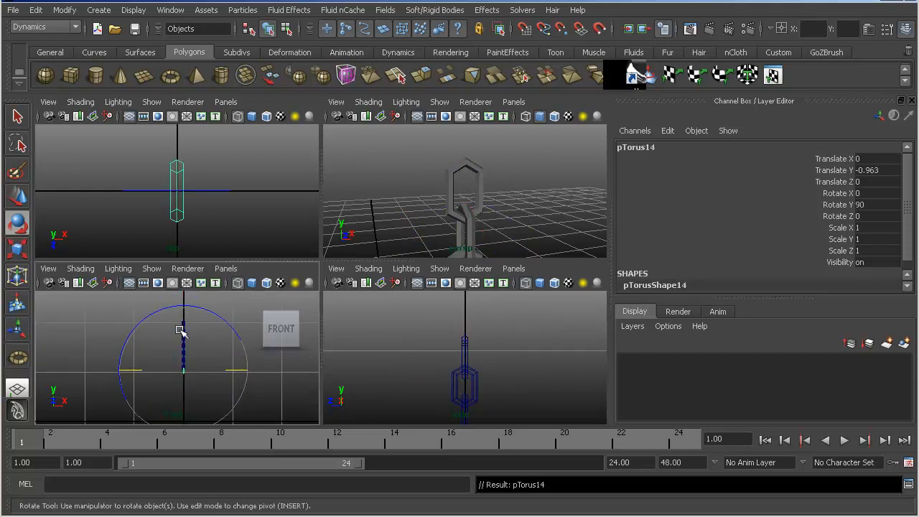
- Maximize the front view around the chain and switch to the Animation feature set
key(w)
alt+right_drag(181, 369, 288, 372)
key(space)
alt+middle_drag(268, 246, 216, 322)
alt+right_drag(268, 308, 243, 307)
alt+right_drag(357, 261, 377, 248)
mouse_move(377, 248)
alt+middle_down()
mouse_move(395, 216)
mouse_move(391, 236)
alt+middle_up()
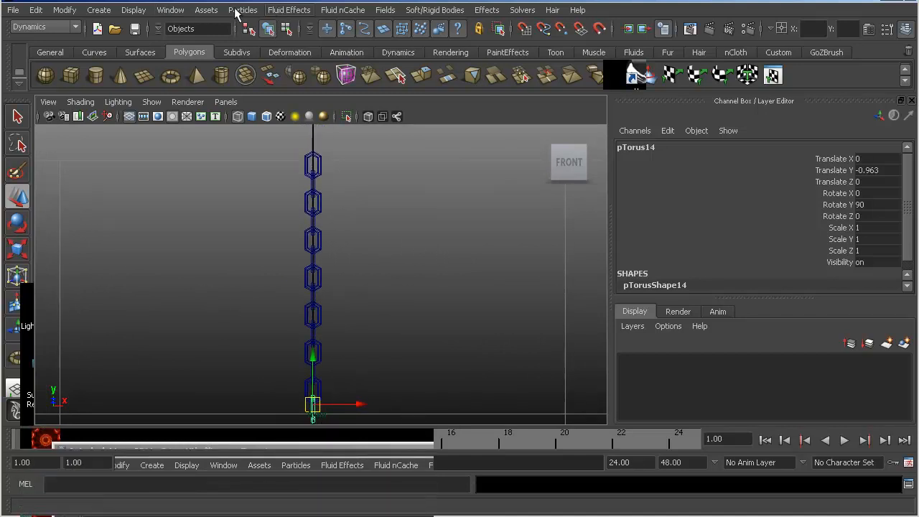
click(206, 10)
key(F2)
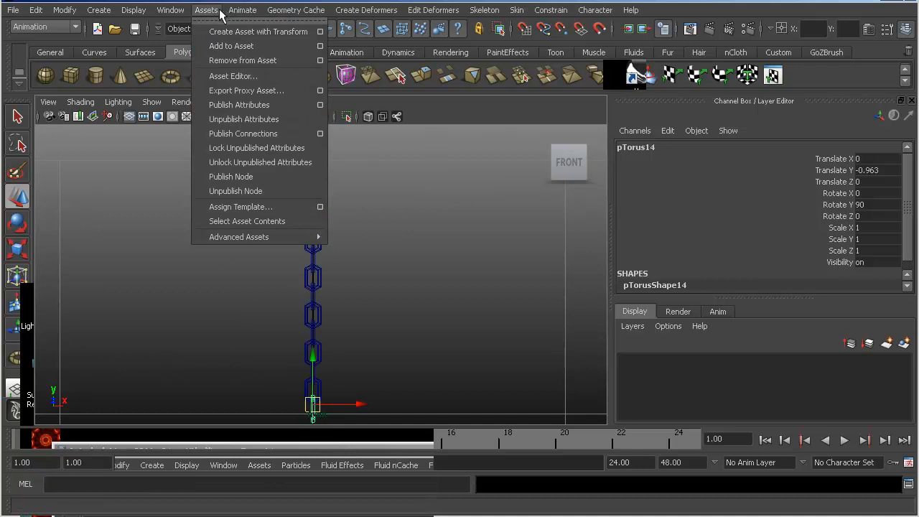
key(F3)
key(F2)
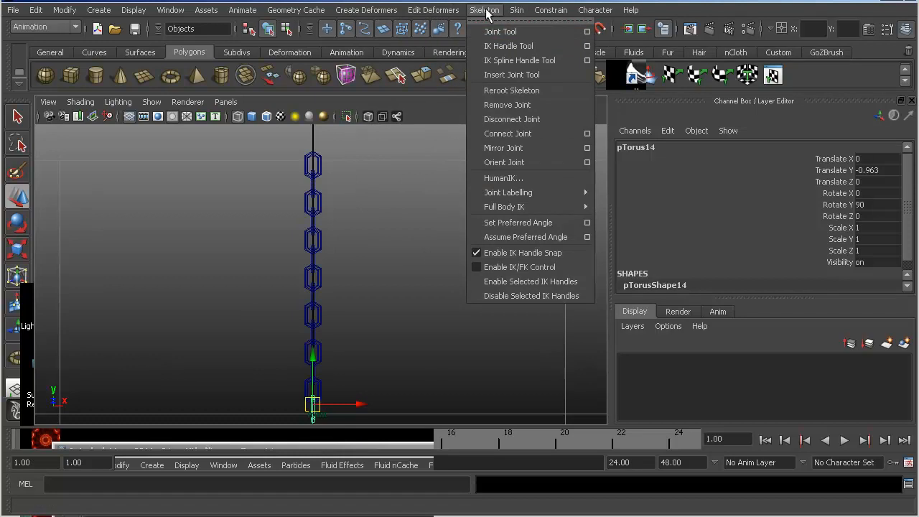
- Activate the Joint Tool, reset its settings to the defaults, and frame the topmost chain link in the front view
click(588, 32)
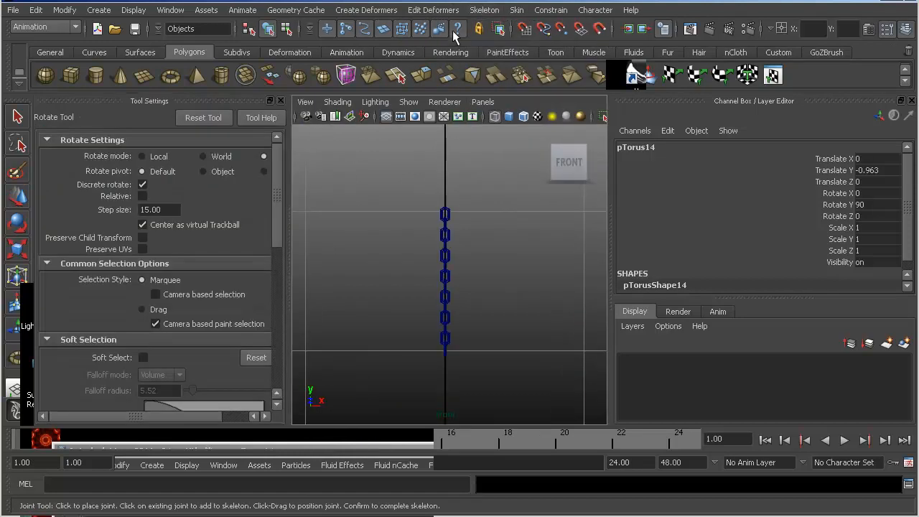
click(203, 117)
alt+right_drag(588, 267, 641, 248)
alt+right_drag(344, 182, 563, 270)
alt+middle_drag(318, 153, 373, 273)
alt+right_drag(374, 273, 407, 203)
alt+middle_drag(391, 171, 375, 242)
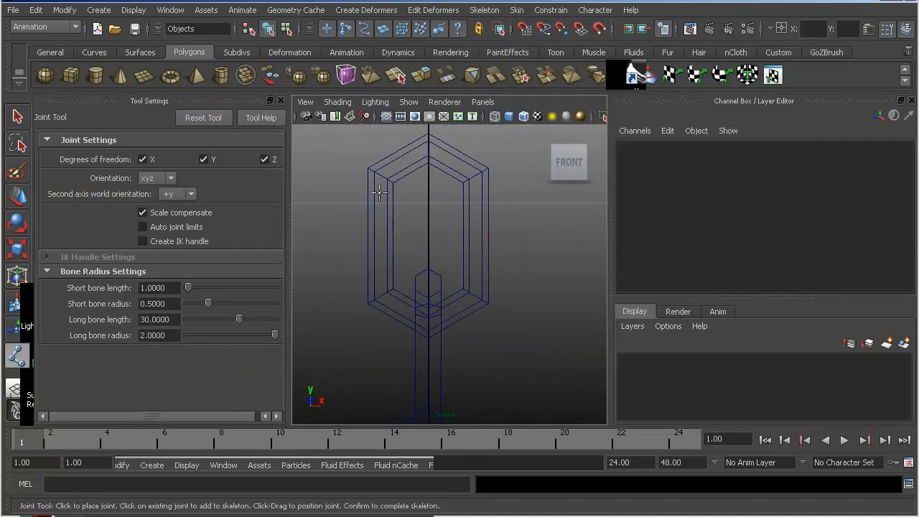
- Place the root joint at the upper inner end of the topmost link and a second joint where the first two links interlock
alt+right_drag(375, 178, 424, 187)
alt+middle_drag(424, 187, 427, 205)
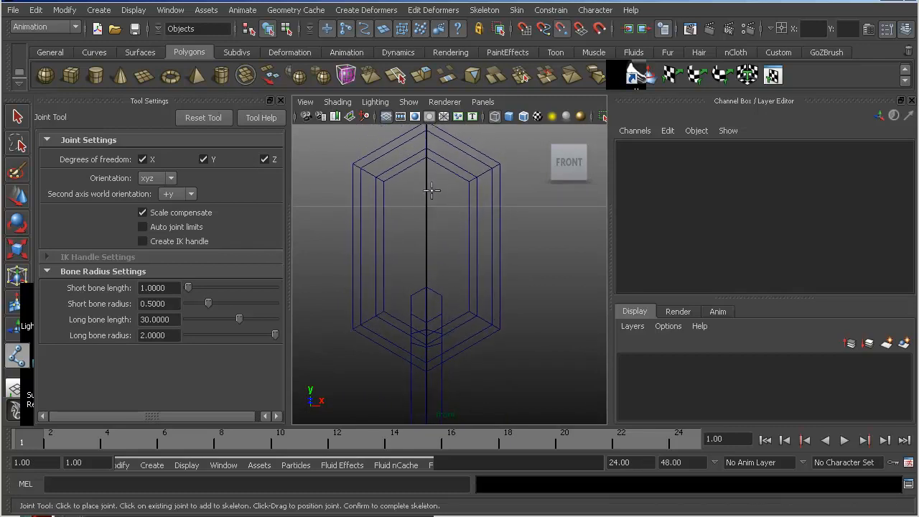
click(427, 158)
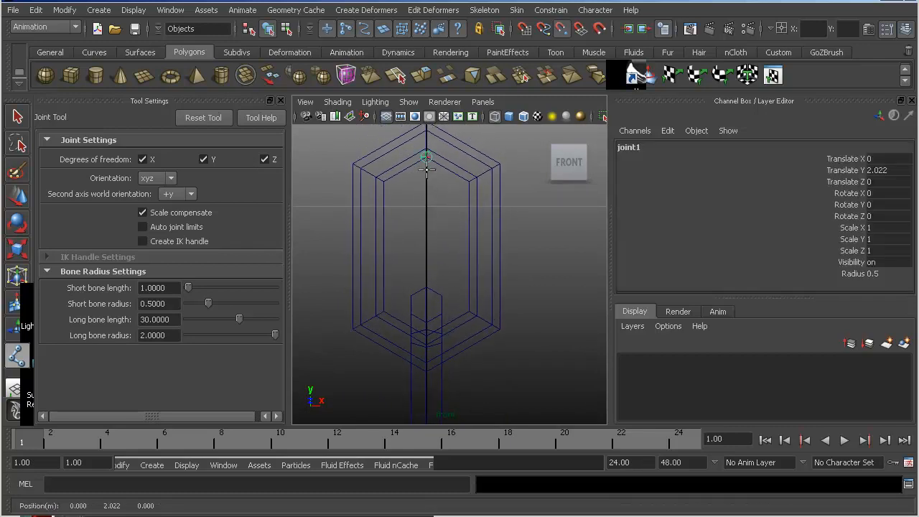
alt+middle_drag(426, 167, 453, 188)
click(451, 242)
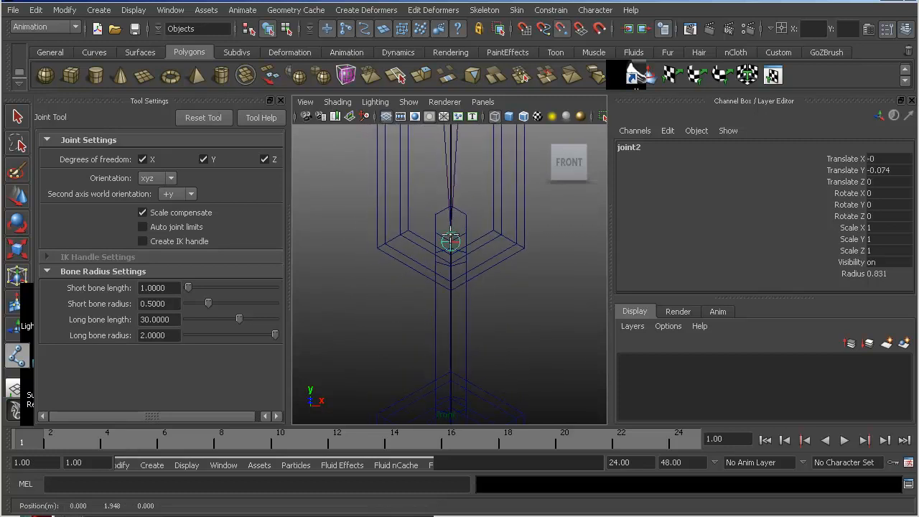
- Continue the skeleton downward through the seventh joint, snapping one joint to each link junction and re-placing the misaligned seventh joint
alt+middle_drag(420, 270, 416, 128)
click(445, 263)
alt+middle_drag(446, 263, 447, 127)
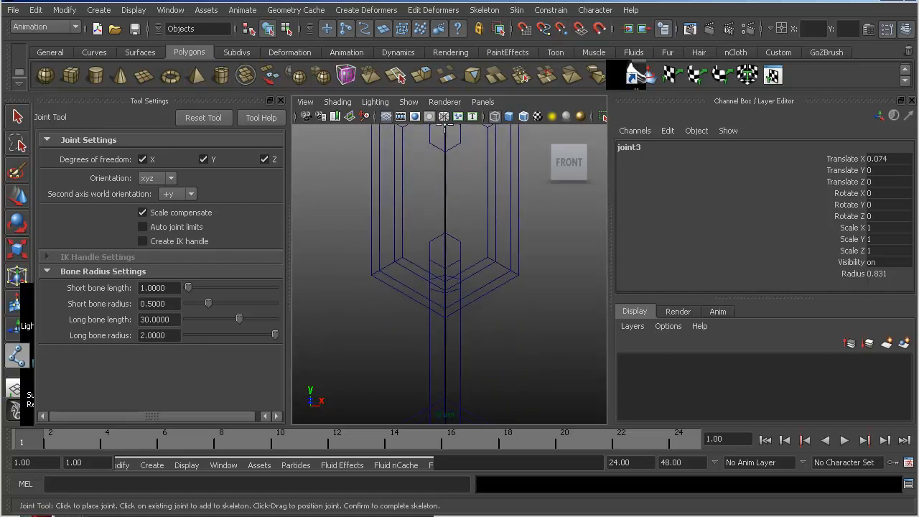
alt+middle_drag(443, 270, 445, 127)
click(447, 283)
alt+middle_drag(448, 285, 455, 120)
click(455, 278)
alt+middle_drag(454, 278, 467, 123)
click(466, 259)
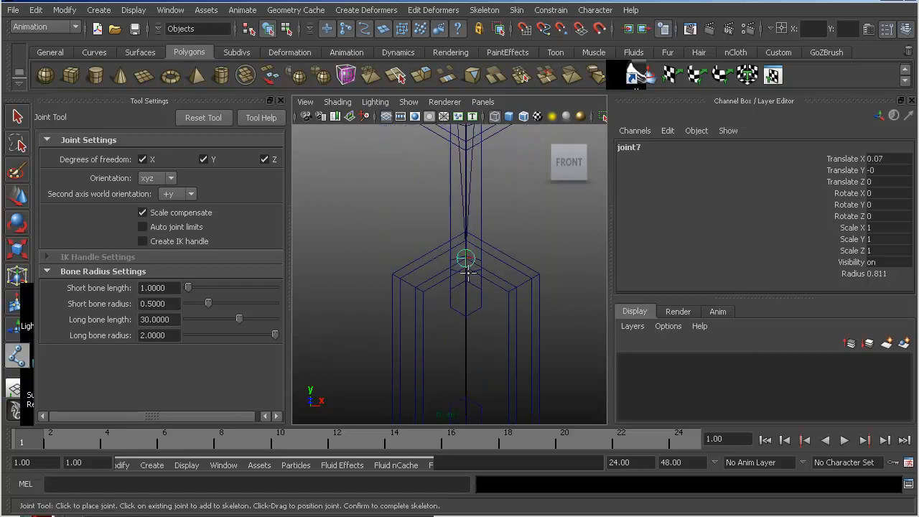
mouse_move(465, 203)
alt+middle_down()
mouse_move(459, 249)
mouse_move(452, 194)
alt+middle_up()
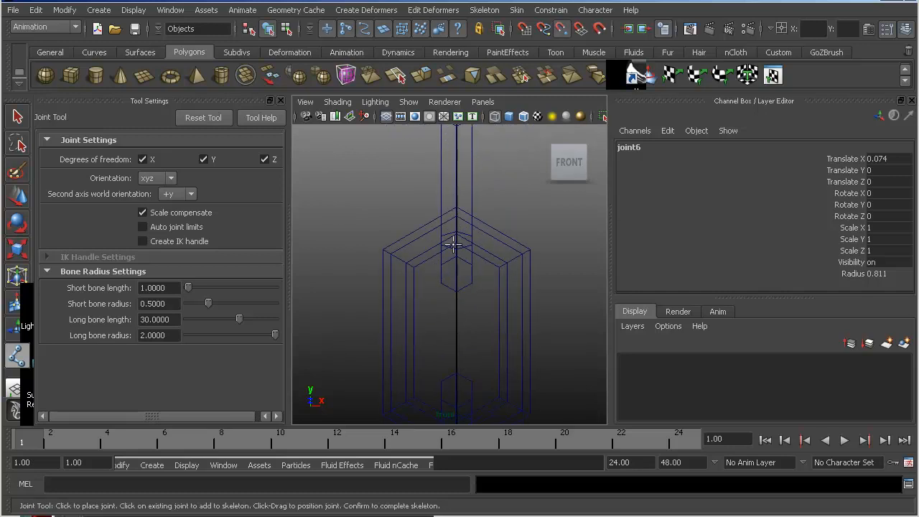
alt+middle_drag(436, 304, 432, 162)
key(v)
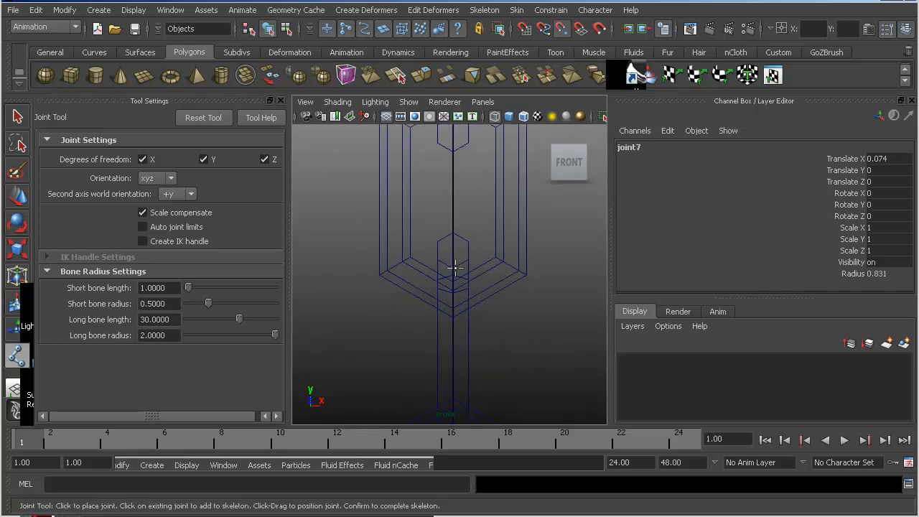
- Snap joints eight to fifteen to the remaining link junctions down to the last link and complete the skeleton
alt+middle_drag(436, 312, 438, 150)
key(v)
alt+middle_drag(452, 276, 466, 134)
key(v)
click(467, 291)
alt+middle_drag(455, 268, 455, 187)
key(v)
alt+middle_drag(457, 368, 455, 114)
click(471, 252)
key(v)
click(466, 263)
key(v)
alt+middle_drag(465, 263, 479, 108)
click(477, 259)
key(v)
click(485, 279)
alt+middle_drag(487, 296, 485, 252)
alt+middle_drag(466, 200, 445, 301)
key(v)
click(450, 313)
alt+middle_drag(449, 215, 450, 283)
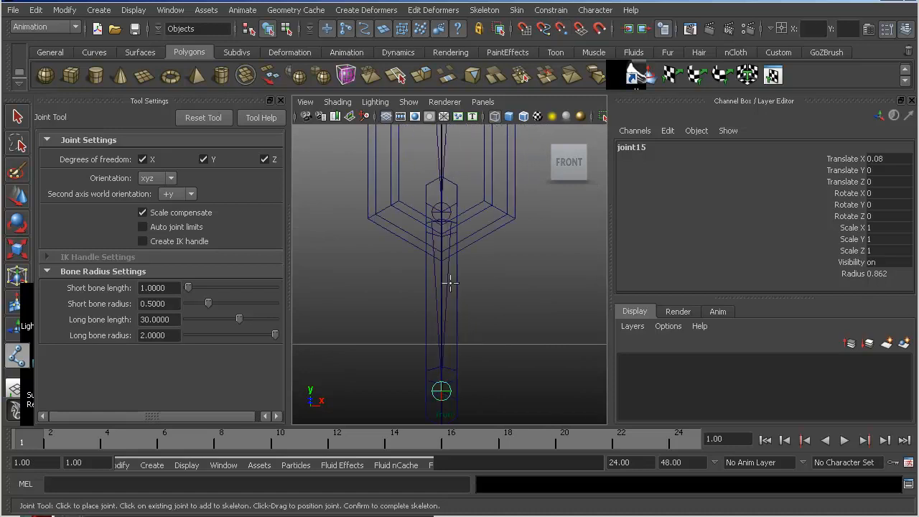
alt+right_drag(462, 256, 445, 260)
alt+middle_drag(446, 247, 433, 320)
alt+right_drag(434, 320, 429, 289)
alt+middle_drag(429, 289, 431, 302)
key(w)
drag(406, 237, 459, 231)
alt+right_drag(460, 231, 518, 261)
alt+middle_drag(440, 226, 442, 258)
alt+right_drag(442, 258, 471, 252)
click(394, 168)
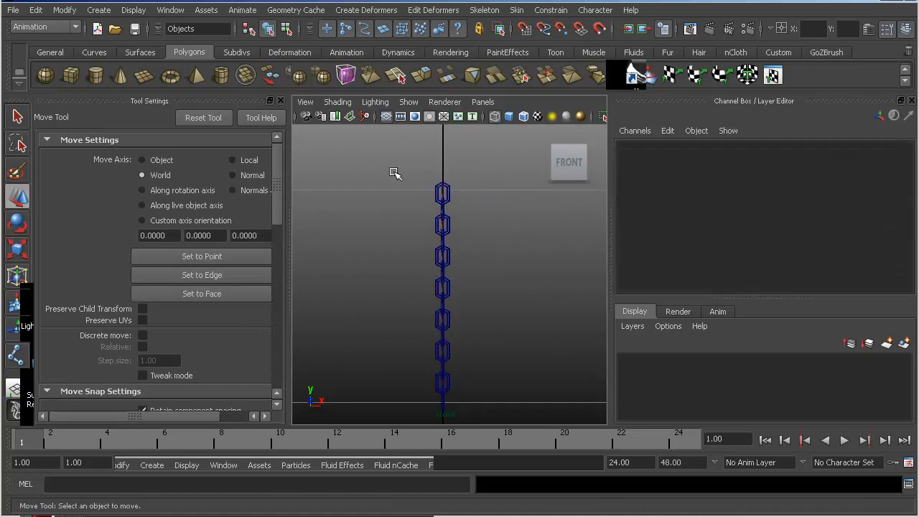
drag(396, 142, 532, 392)
click(480, 261)
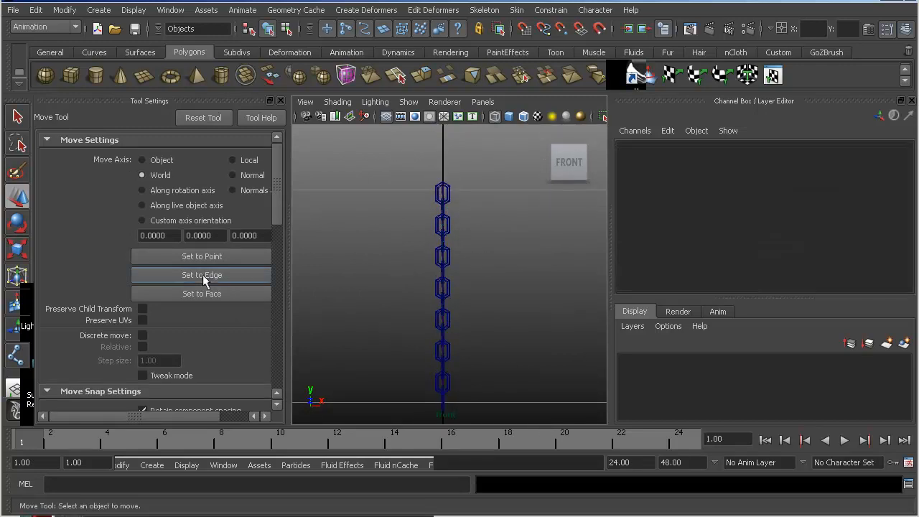
- Select pTorus1 through pTorus14 in the Outliner, freeze their transformations, and clear the selection
click(171, 10)
click(206, 118)
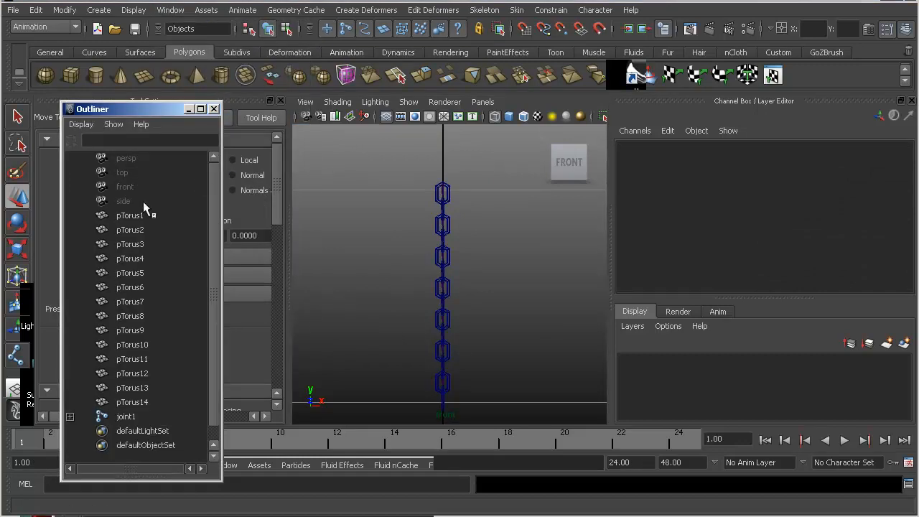
click(133, 216)
shift+click(132, 404)
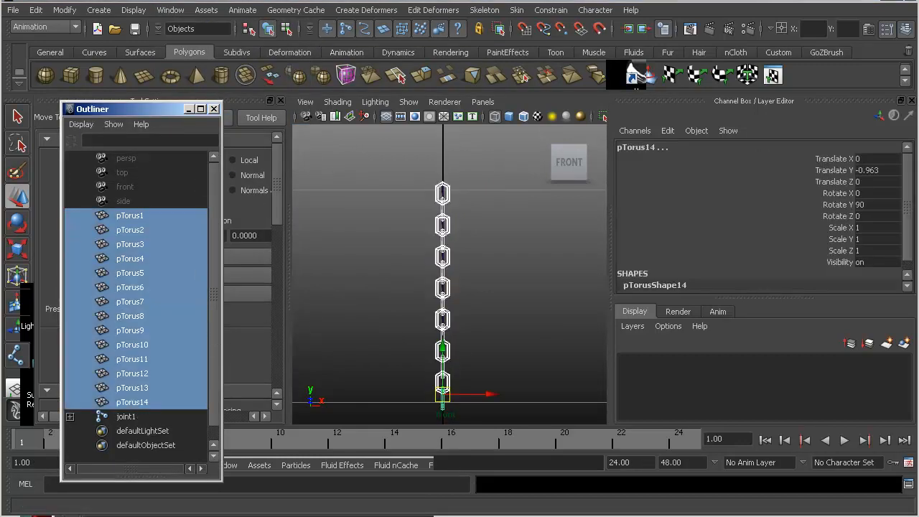
click(64, 10)
click(107, 61)
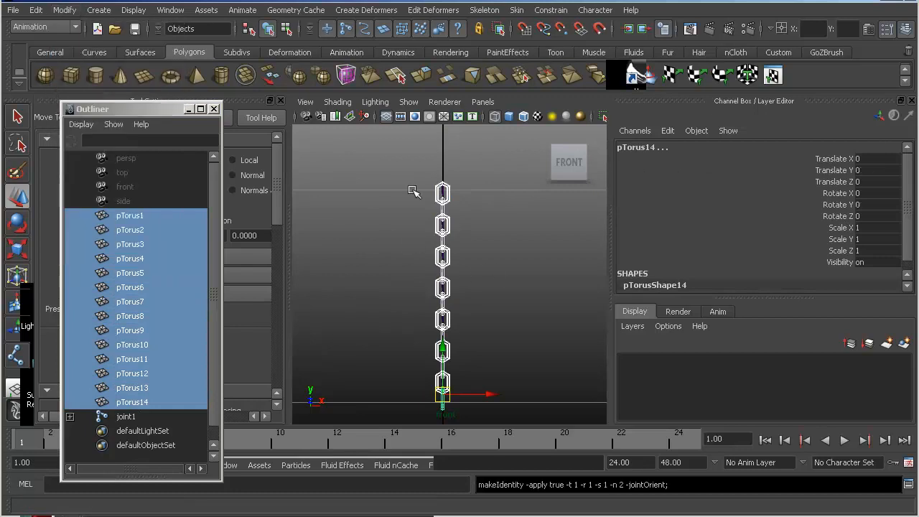
click(487, 302)
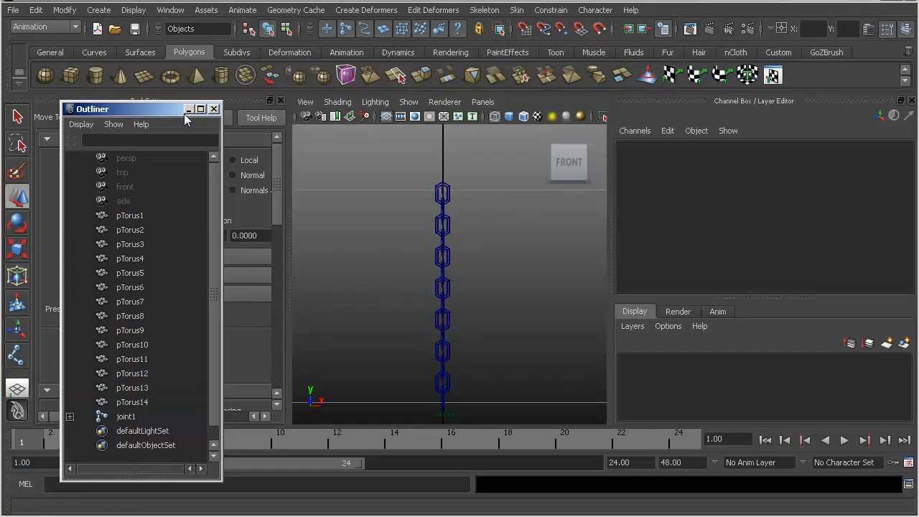
- Minimize the Outliner and hide polygons in the front view to isolate the joint skeleton
click(188, 110)
alt+right_drag(439, 316, 446, 274)
alt+middle_drag(447, 274, 437, 322)
alt+right_drag(437, 322, 453, 242)
alt+middle_drag(453, 243, 449, 245)
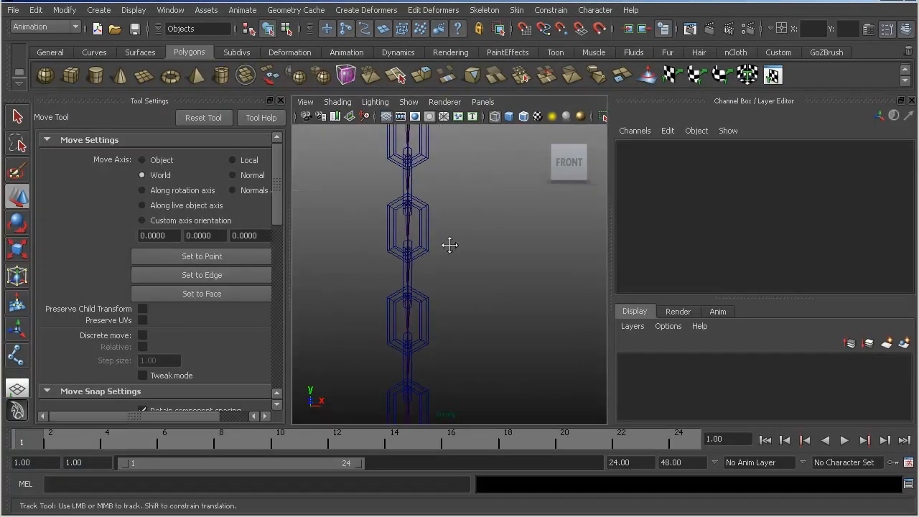
click(407, 102)
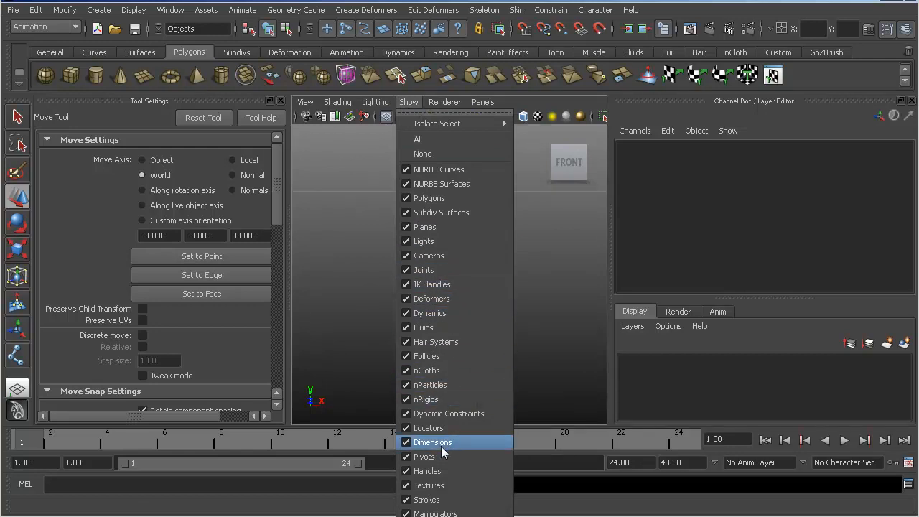
click(456, 198)
alt+right_drag(407, 206, 409, 154)
alt+middle_drag(402, 144, 445, 252)
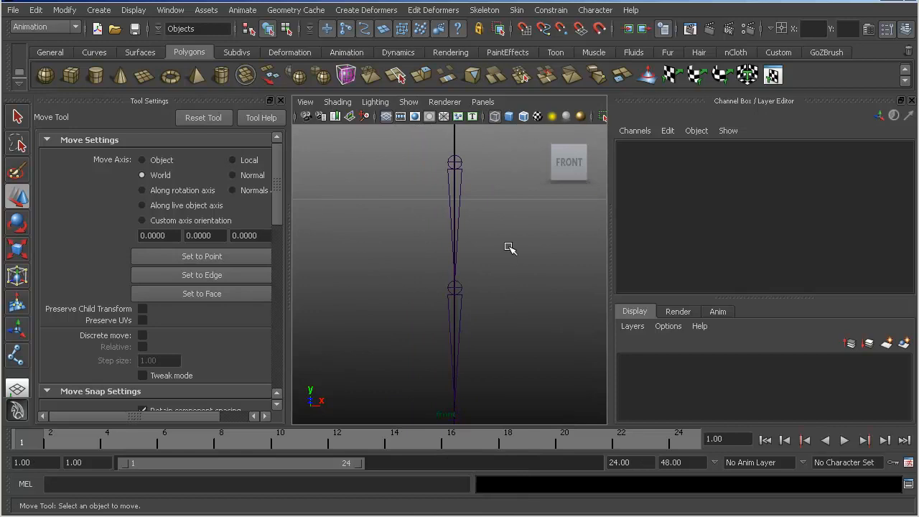
- Close the Tool Settings and start an EP curve with its first point snapped to the root joint
click(280, 101)
click(130, 51)
click(100, 54)
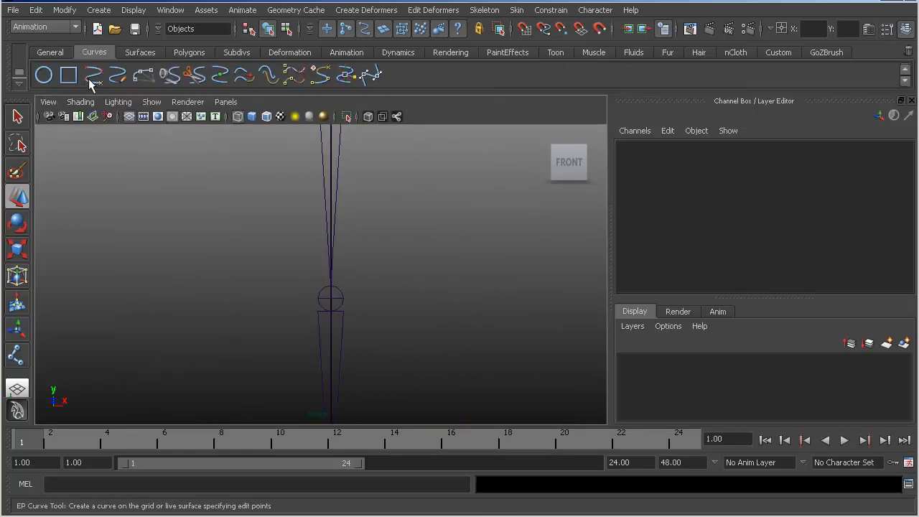
click(95, 80)
alt+middle_drag(277, 182, 302, 258)
mouse_move(304, 263)
alt+right_down()
mouse_move(291, 269)
mouse_move(310, 267)
alt+right_up()
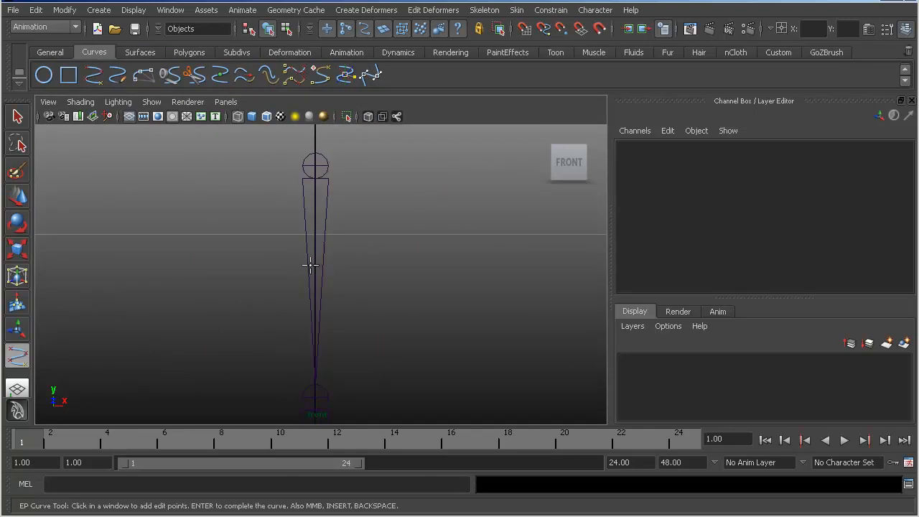
click(316, 166)
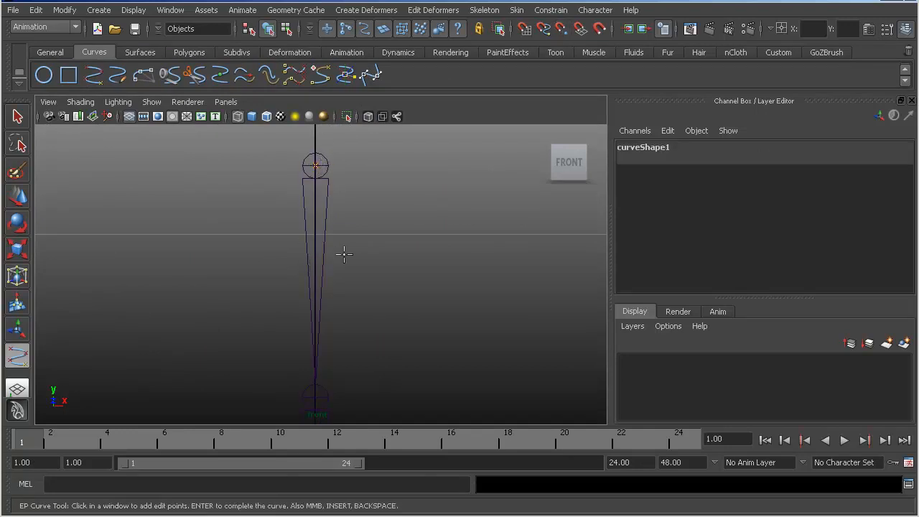
- Extend the EP curve down the skeleton with one edit point snapped to the center of each successive joint
alt+middle_drag(340, 246, 361, 147)
click(332, 285)
alt+middle_drag(360, 295, 370, 119)
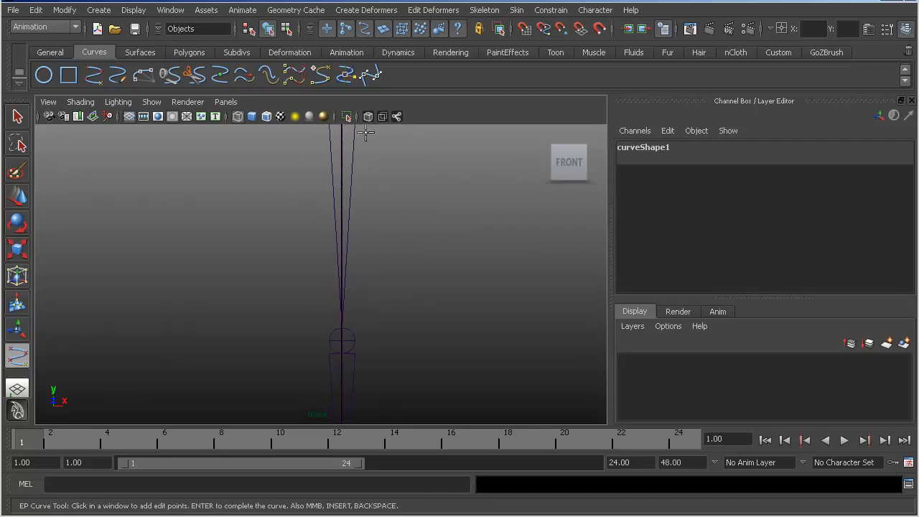
click(343, 336)
alt+middle_drag(375, 338, 375, 156)
click(340, 307)
alt+middle_drag(346, 292, 314, 86)
click(308, 329)
alt+middle_drag(328, 334, 349, 173)
click(330, 397)
alt+middle_drag(331, 392, 360, 129)
alt+middle_drag(349, 372, 356, 111)
alt+middle_drag(371, 337, 372, 115)
alt+middle_drag(357, 338, 376, 142)
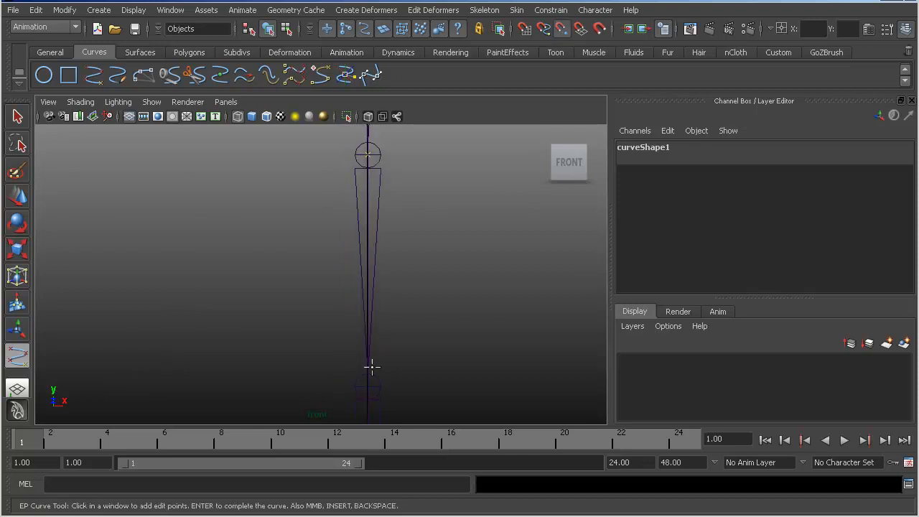
- Add the remaining edit points down to the last joint and finish the EP curve
alt+middle_drag(370, 385, 367, 366)
alt+middle_drag(368, 403, 377, 250)
alt+middle_drag(371, 324, 434, 35)
click(361, 300)
key(v)
click(381, 266)
alt+middle_drag(391, 273, 413, 66)
key(v)
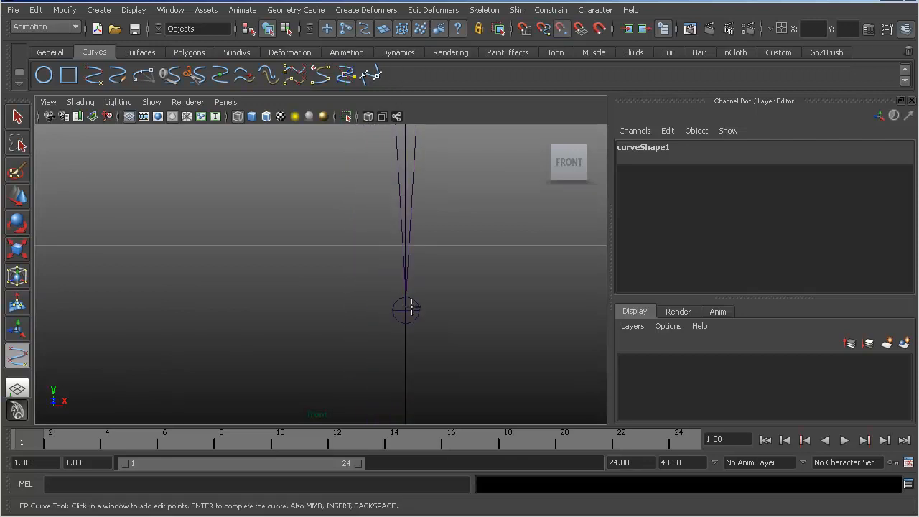
alt+middle_drag(419, 281, 356, 347)
alt+right_drag(472, 225, 428, 255)
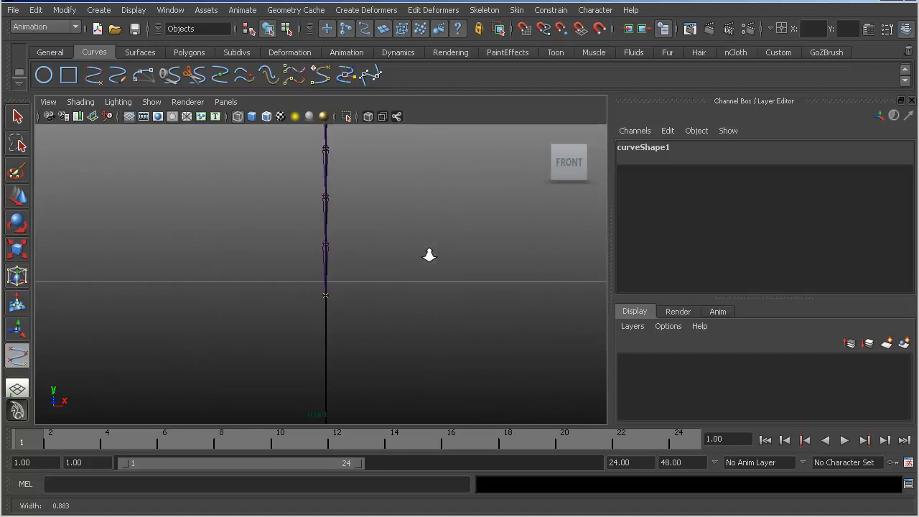
key(w)
alt+middle_drag(402, 197, 386, 300)
alt+right_drag(385, 302, 378, 308)
click(147, 103)
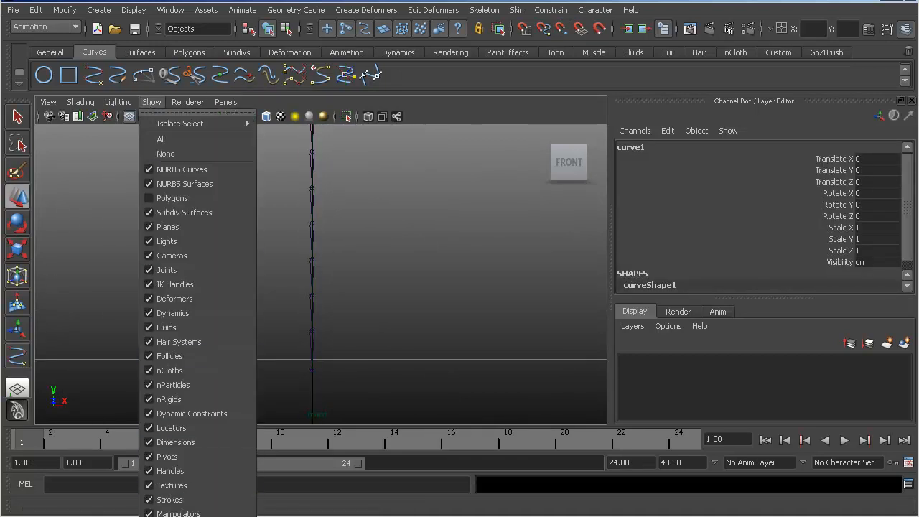
click(188, 516)
alt+right_drag(368, 264, 344, 274)
alt+middle_drag(318, 281, 320, 347)
- Save the scene as ChainRigTutorialExample1.mb
click(13, 10)
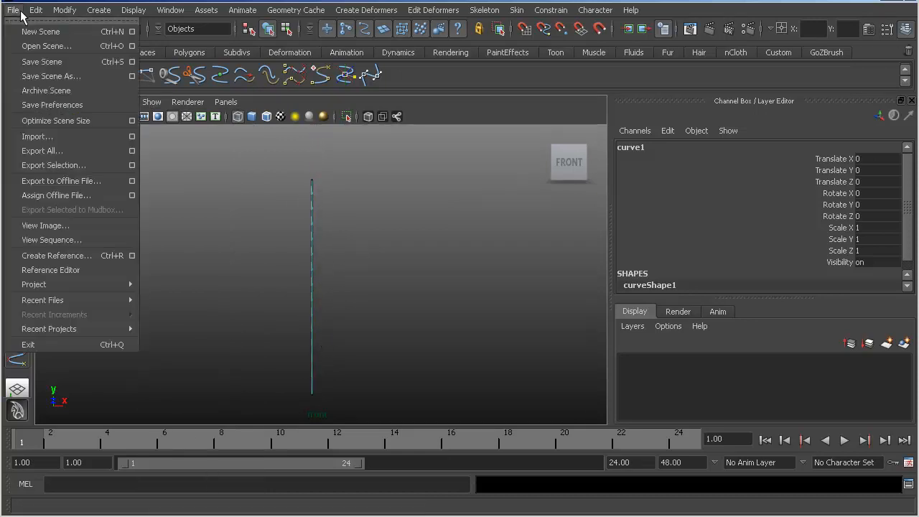
click(52, 83)
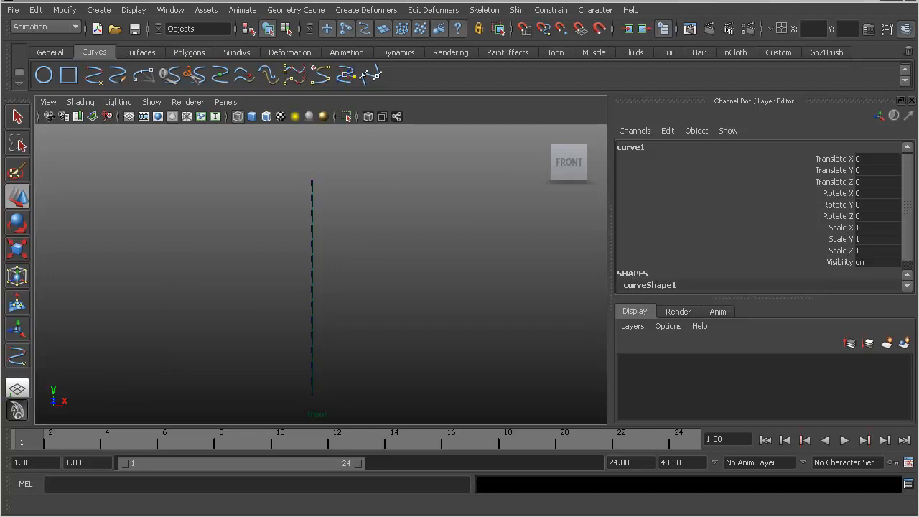
key(ctrl+s)
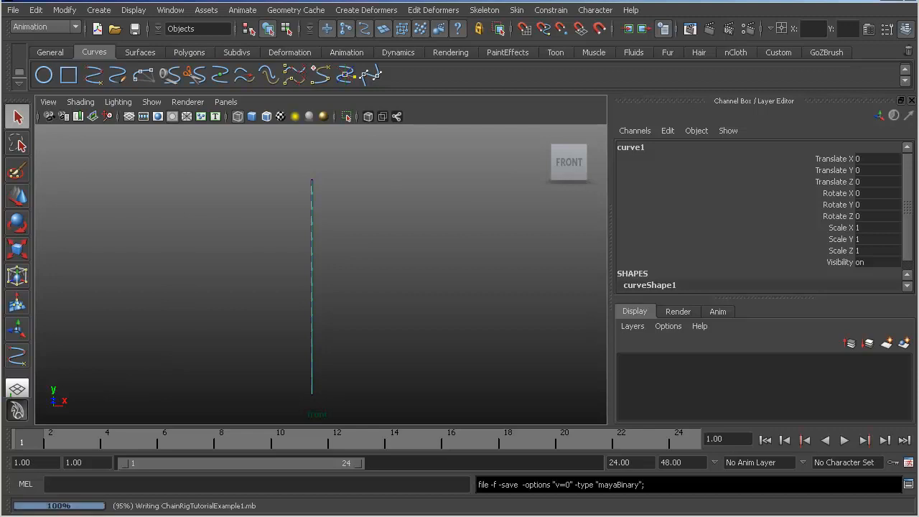
- Frame the top of the skeleton, reopen the Outliner, and select the first link, pTorus1
alt+right_drag(256, 257, 328, 354)
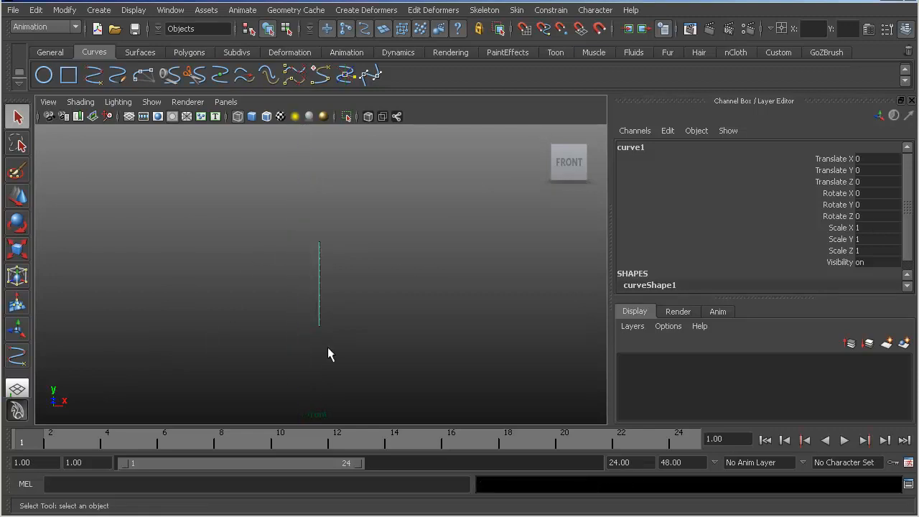
alt+right_drag(283, 252, 630, 330)
alt+middle_drag(321, 239, 333, 312)
key(w)
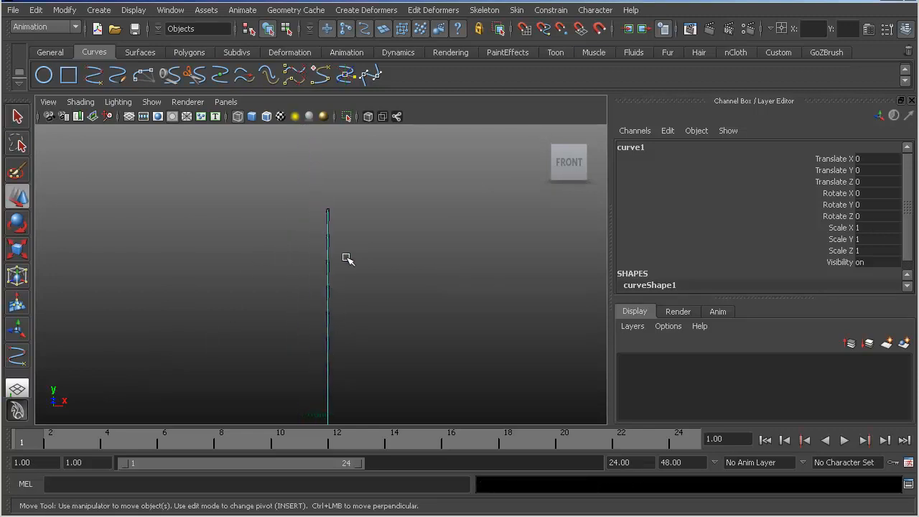
click(322, 196)
click(326, 206)
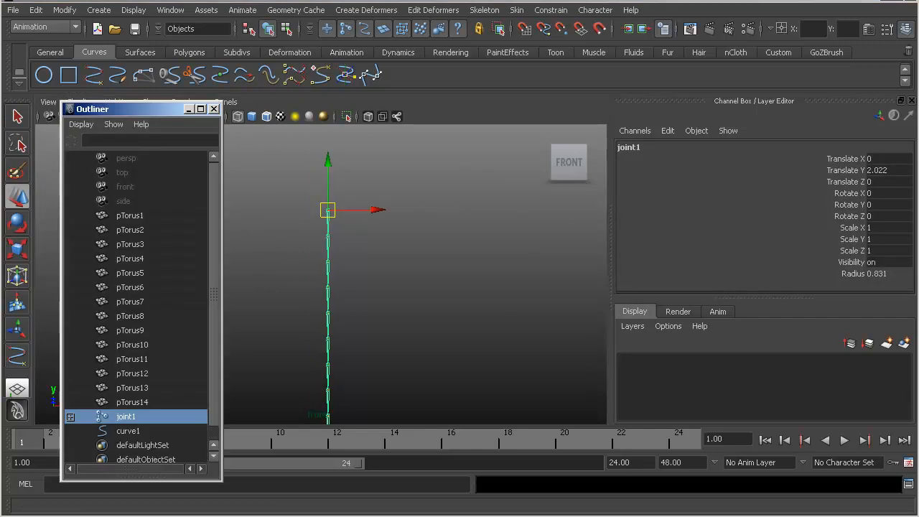
click(142, 216)
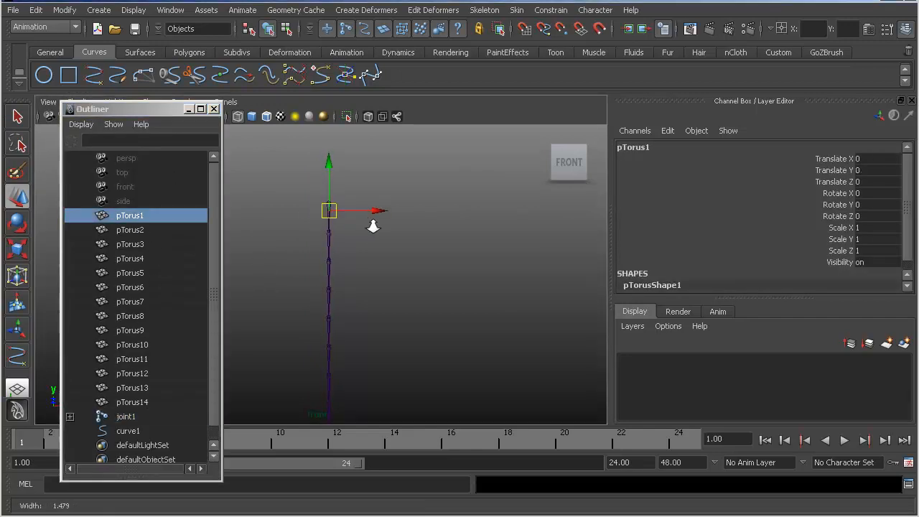
- Move the Outliner clear of the view menus and display polygons again in the front view
drag(163, 112, 135, 180)
click(154, 103)
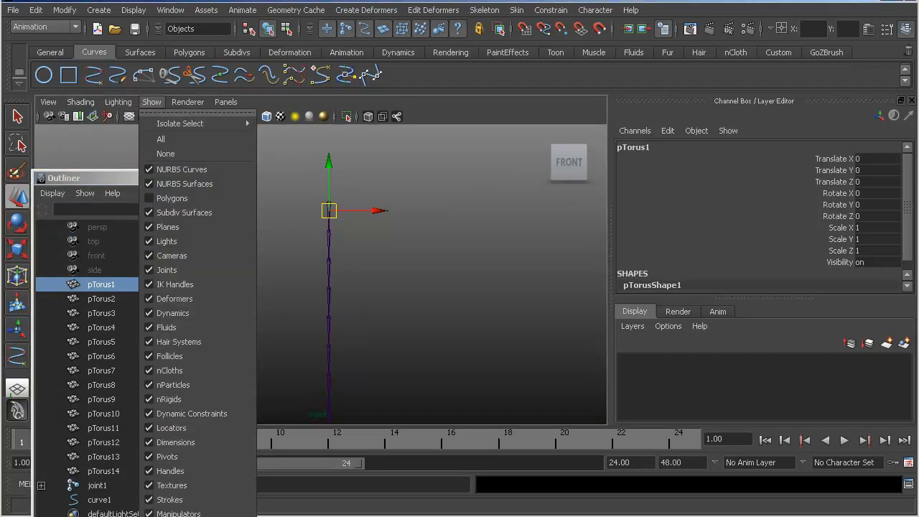
click(232, 516)
scroll(394, 293, up, 3)
alt+middle_drag(305, 144, 308, 222)
click(151, 102)
click(231, 511)
click(166, 104)
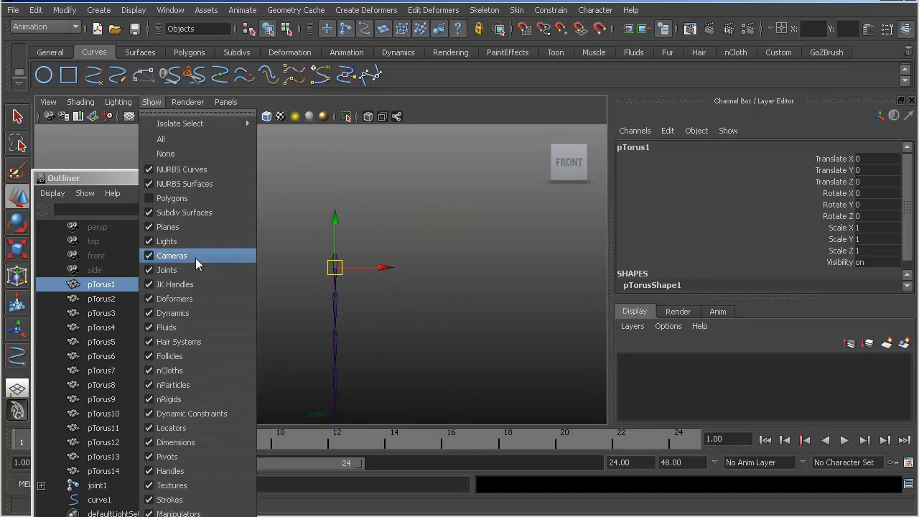
click(200, 226)
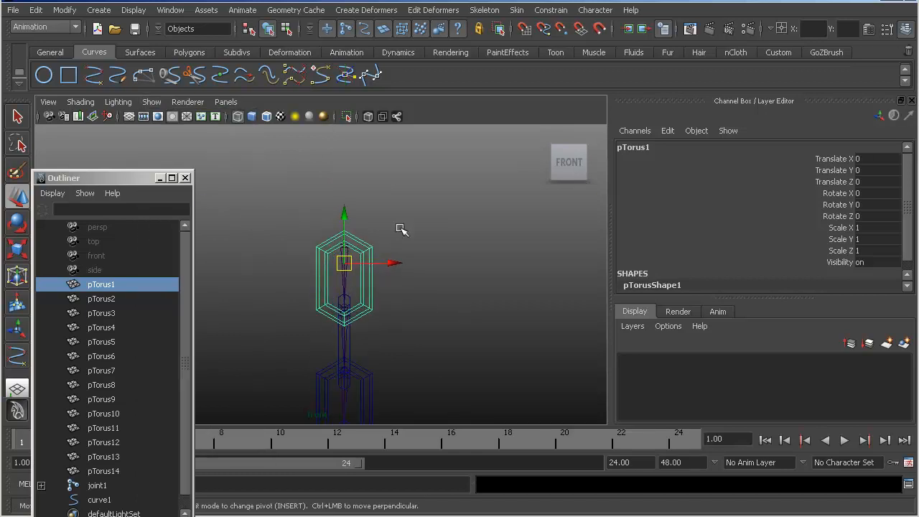
- Switch to the four-view layout, hide the grid in the perspective view, and frame the first link there
key(space)
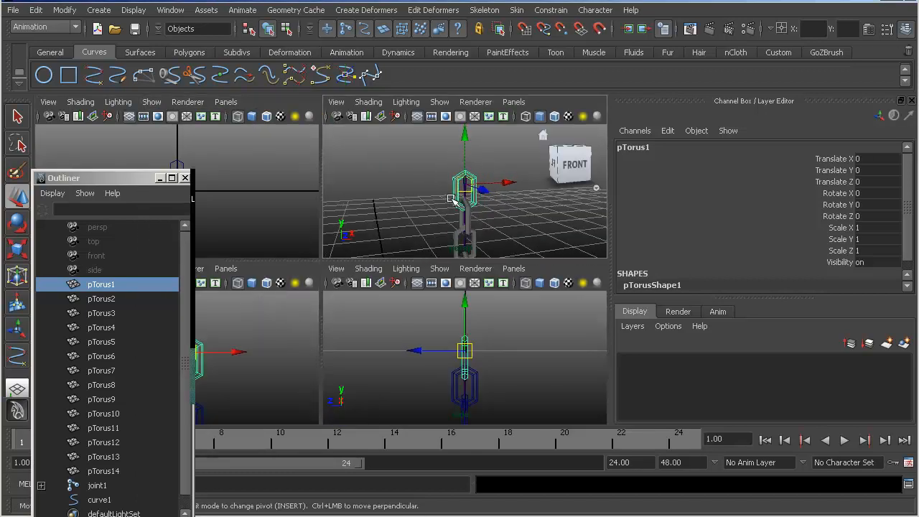
alt+drag(452, 201, 441, 143)
click(440, 104)
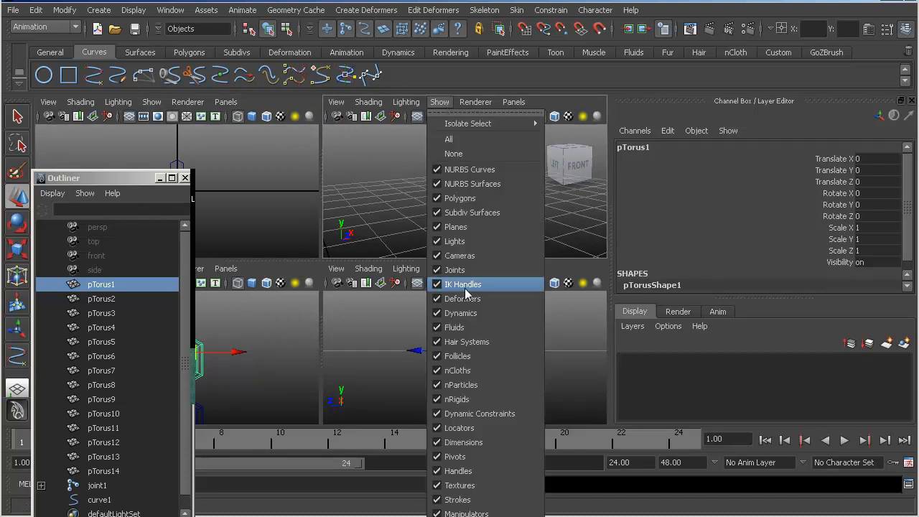
click(452, 516)
alt+right_drag(423, 211, 429, 212)
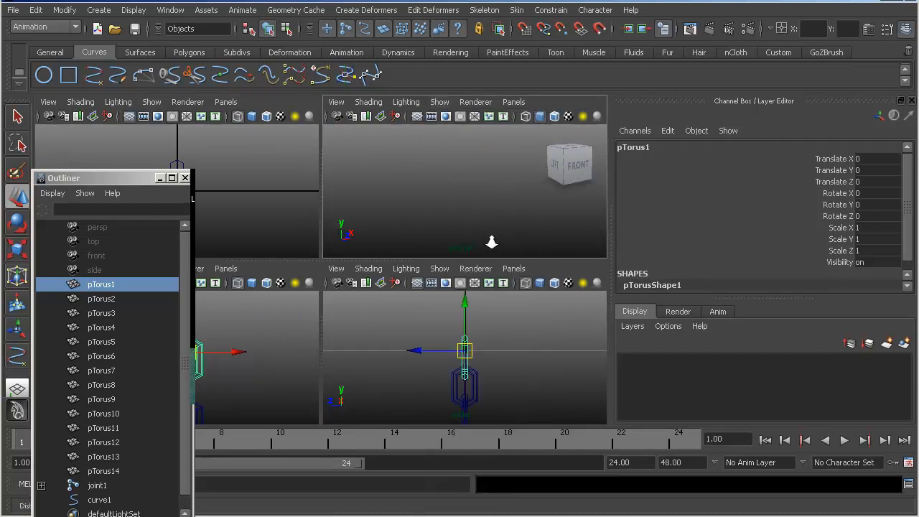
key(f)
click(544, 214)
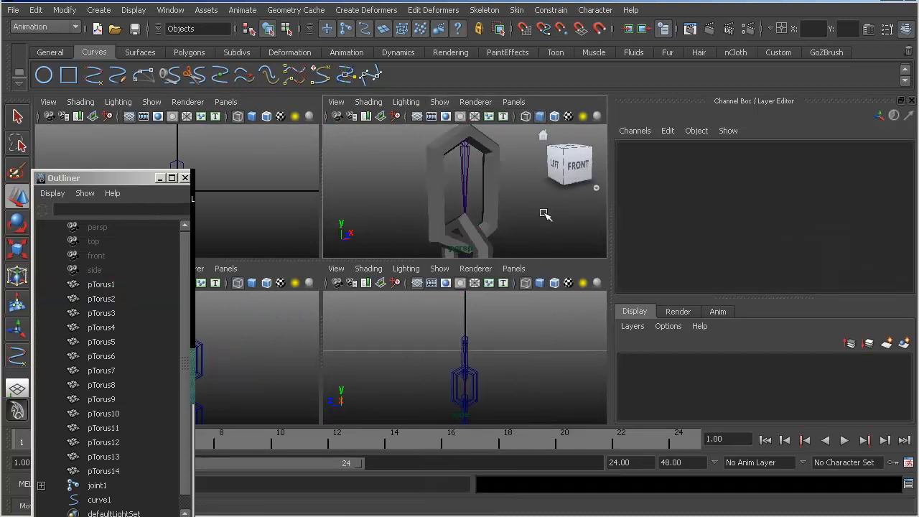
click(466, 200)
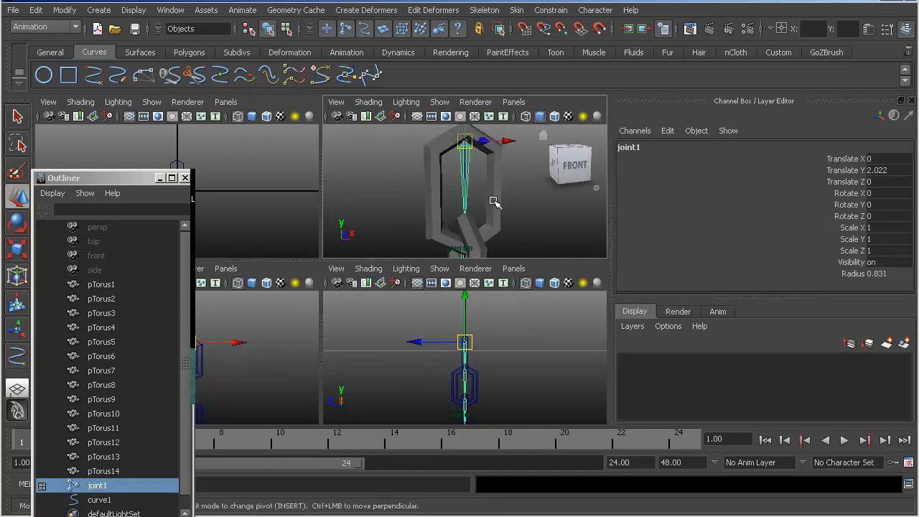
shift+click(496, 204)
click(517, 10)
alt+right_drag(445, 172, 359, 194)
alt+middle_drag(425, 252, 447, 211)
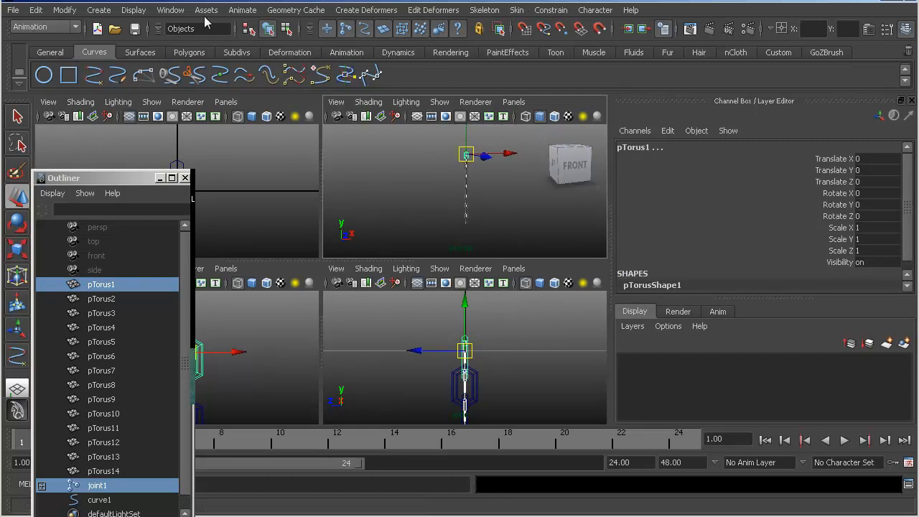
key(F3)
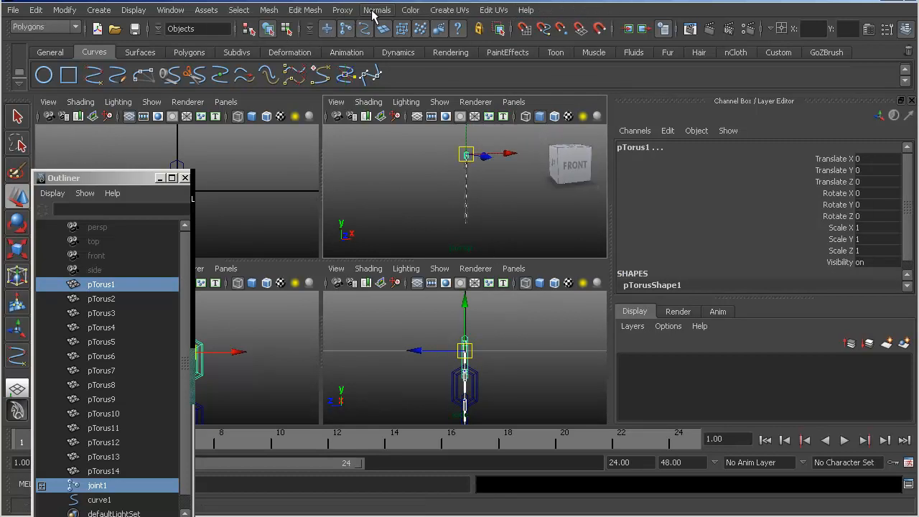
click(271, 10)
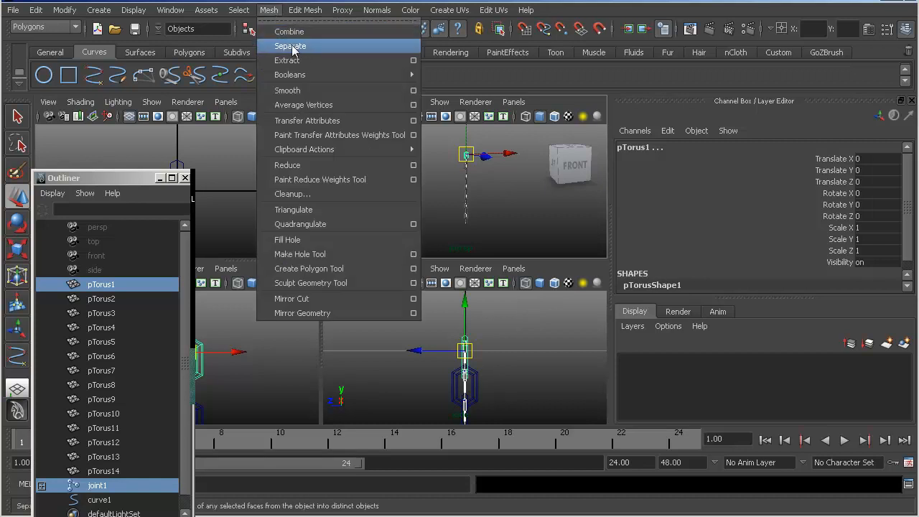
click(490, 192)
alt+right_drag(426, 165, 443, 171)
alt+middle_drag(444, 168, 427, 175)
key(F2)
click(484, 10)
mouse_move(535, 24)
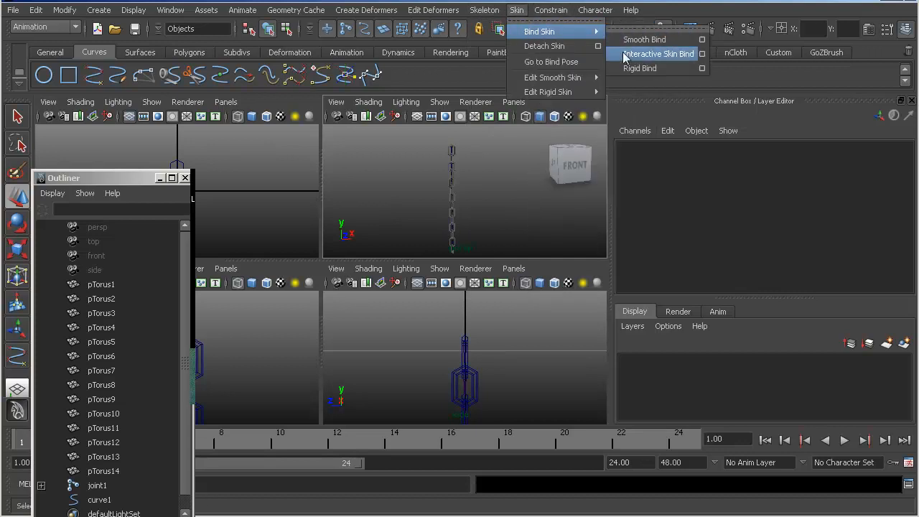
- Frame the top link in the perspective view and select joint1 together with pTorus1
mouse_move(463, 179)
alt+right_down()
mouse_move(432, 179)
mouse_move(480, 179)
alt+right_up()
alt+middle_drag(479, 162, 496, 195)
alt+right_drag(441, 172, 525, 187)
alt+middle_drag(438, 157, 407, 129)
alt+right_drag(428, 148, 415, 159)
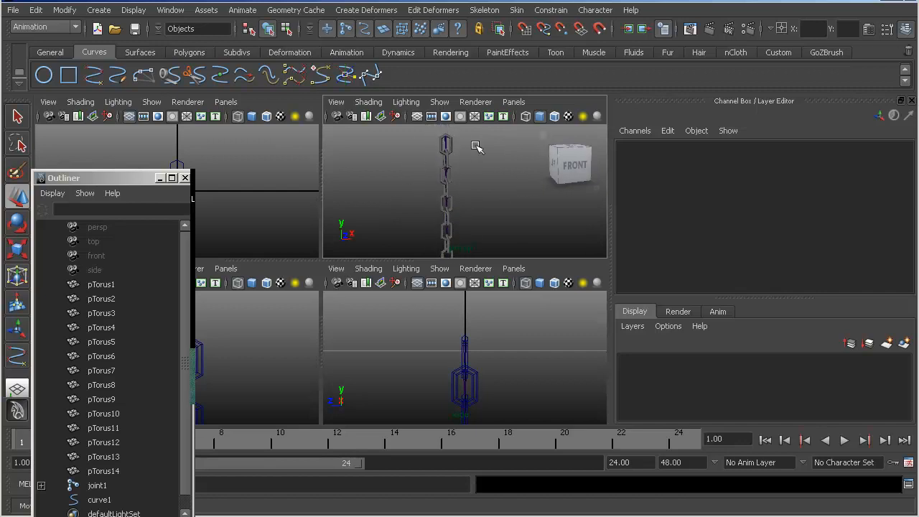
click(447, 144)
alt+middle_drag(446, 143, 451, 232)
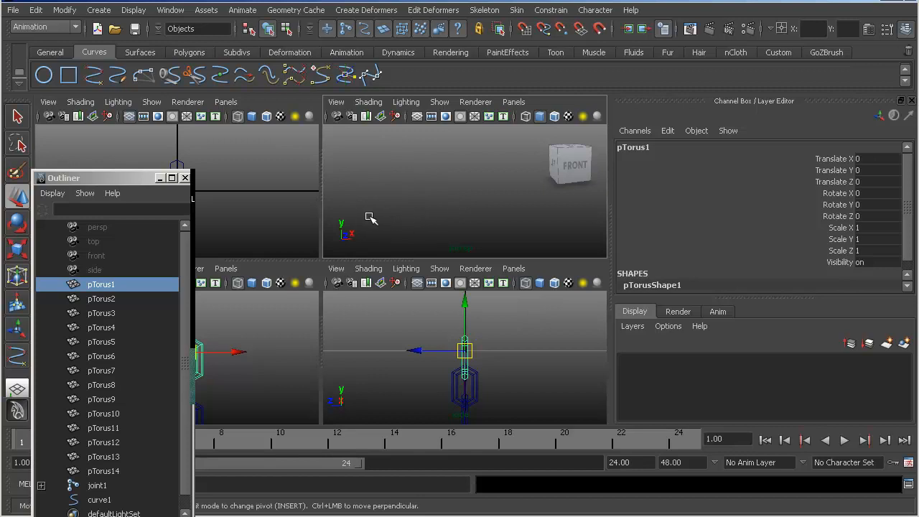
key(f)
alt+right_drag(428, 193, 404, 203)
click(472, 198)
click(468, 179)
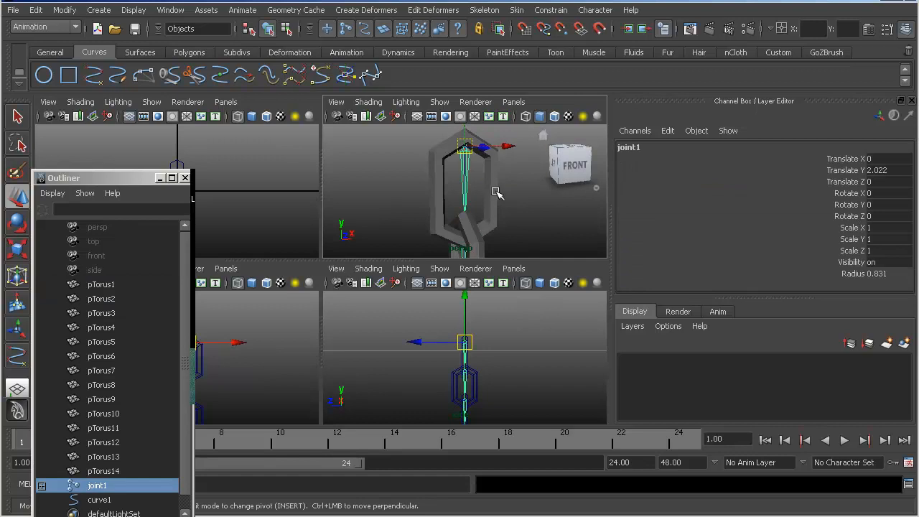
shift+click(495, 193)
- Rigid bind pTorus1 to joint1, with the bind options set to Selected joints
click(516, 10)
mouse_move(553, 36)
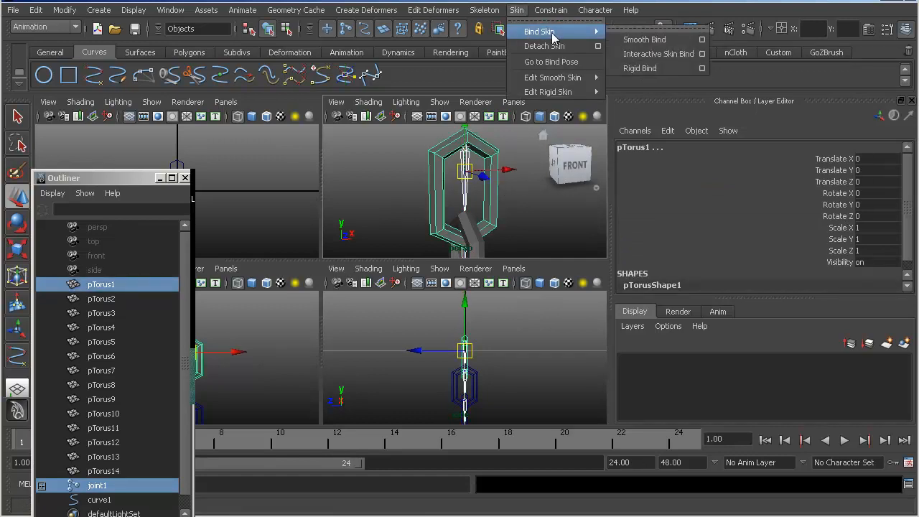
click(702, 69)
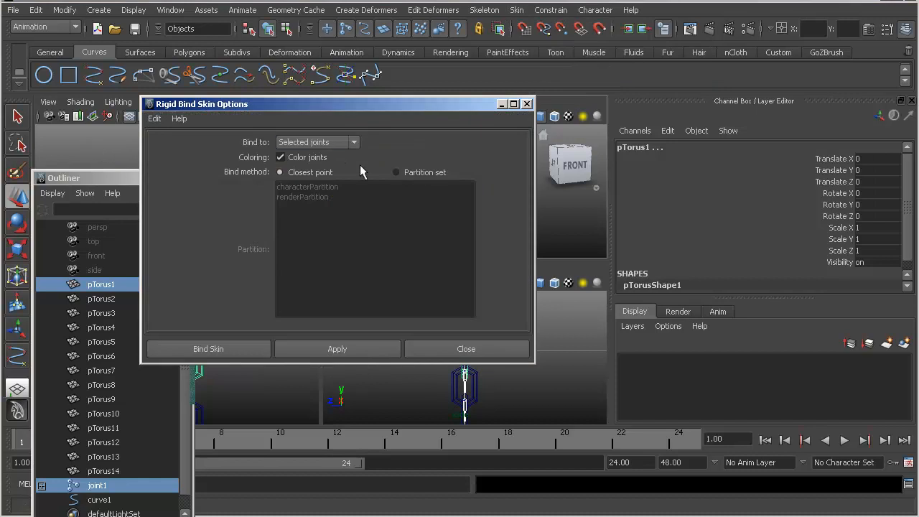
click(313, 143)
click(313, 143)
click(446, 357)
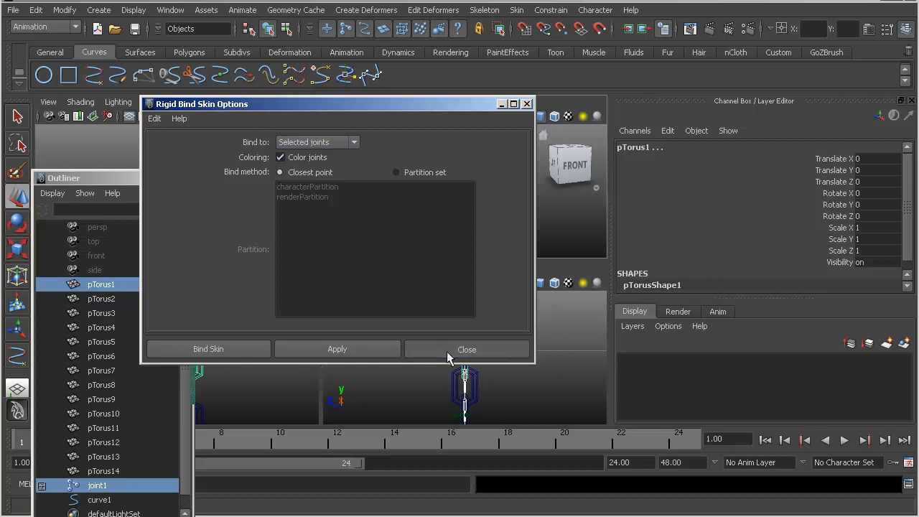
click(446, 357)
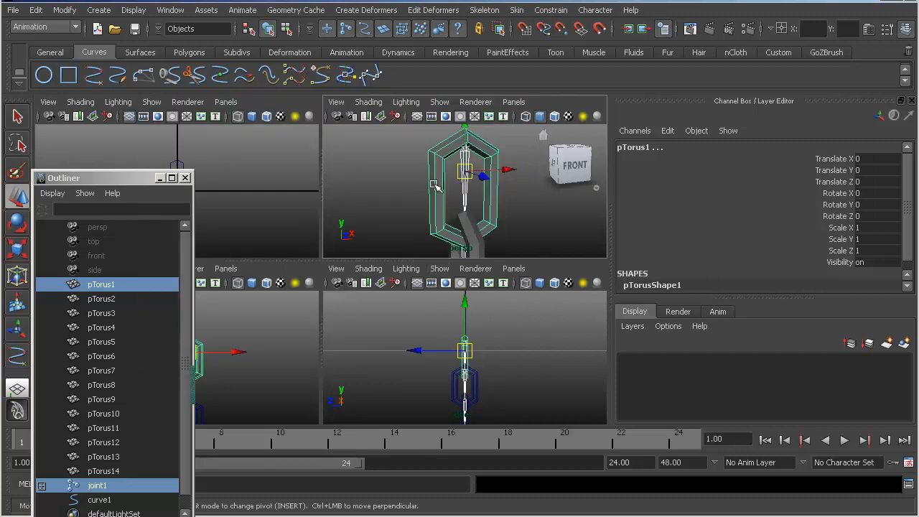
click(551, 10)
mouse_move(517, 10)
mouse_move(560, 31)
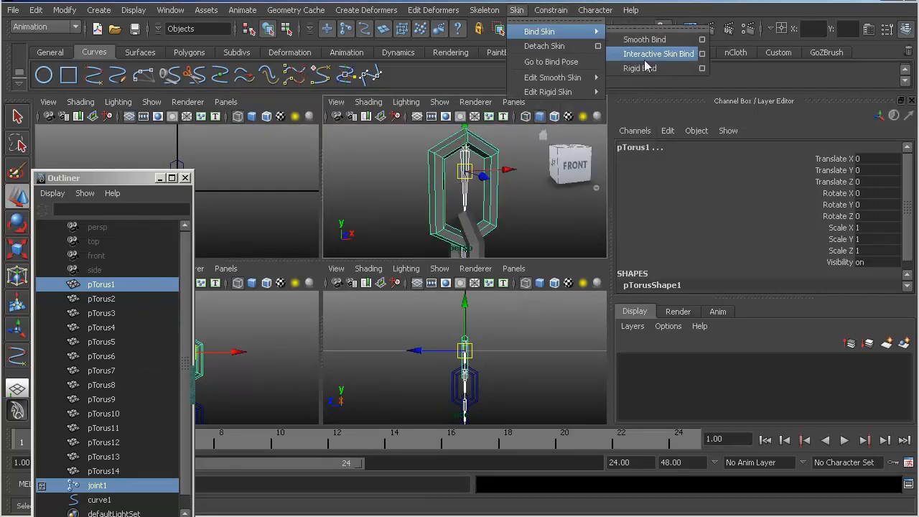
click(641, 69)
- Rigid bind the second link, pTorus2, to joint2 by repeating the bind command
alt+middle_drag(466, 224, 467, 186)
alt+middle_drag(467, 136, 457, 199)
alt+right_drag(457, 199, 444, 203)
alt+middle_drag(458, 208, 461, 185)
alt+drag(461, 184, 488, 185)
click(457, 208)
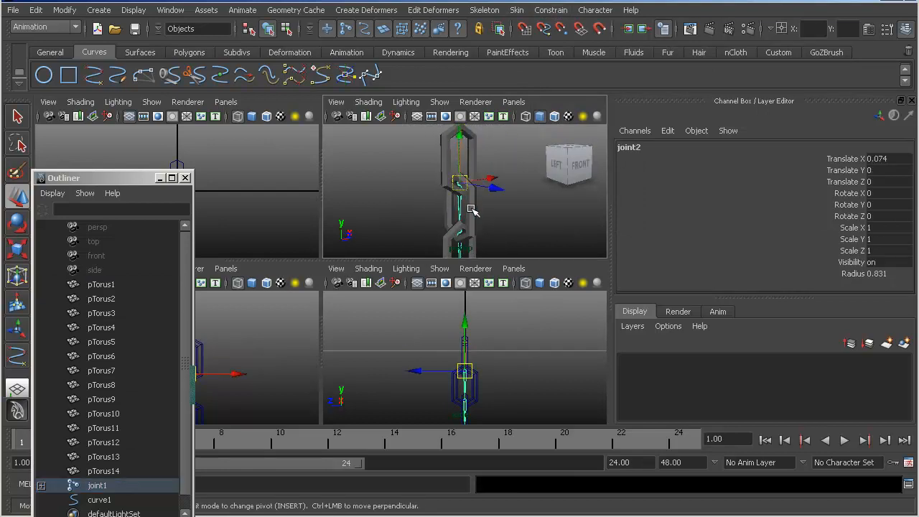
shift+click(471, 209)
key(p)
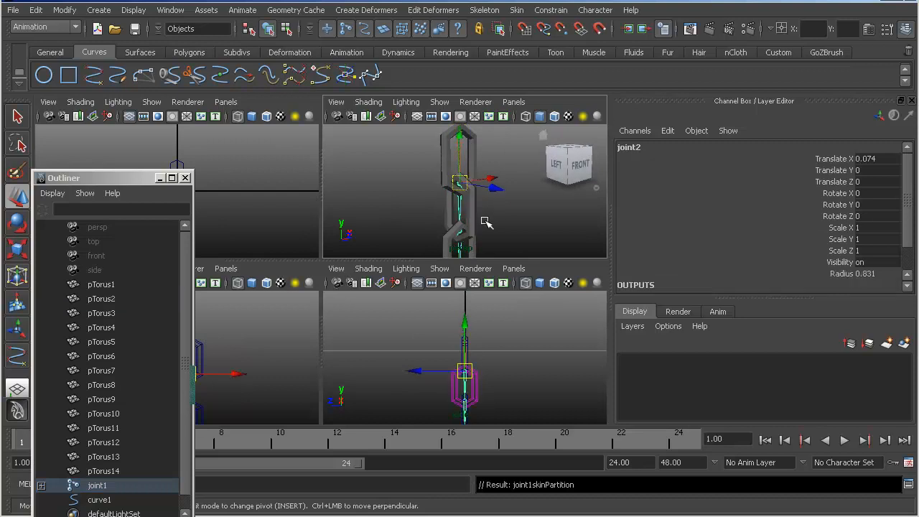
- Rigid bind the third and fourth links to joint3 and joint4
click(474, 190)
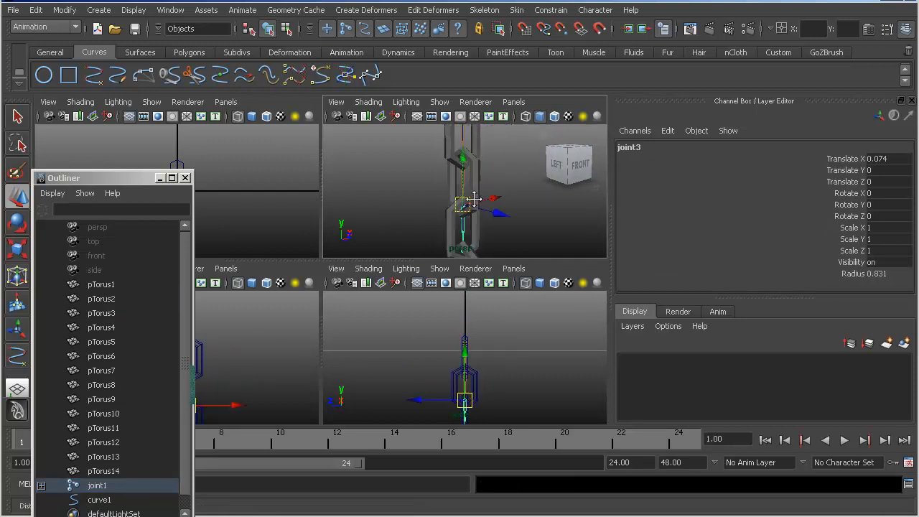
shift+click(473, 205)
key(p)
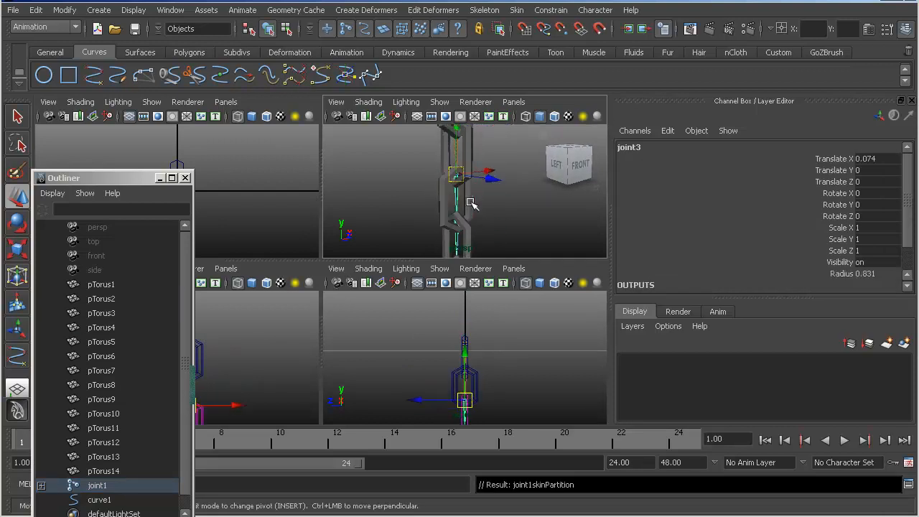
click(472, 204)
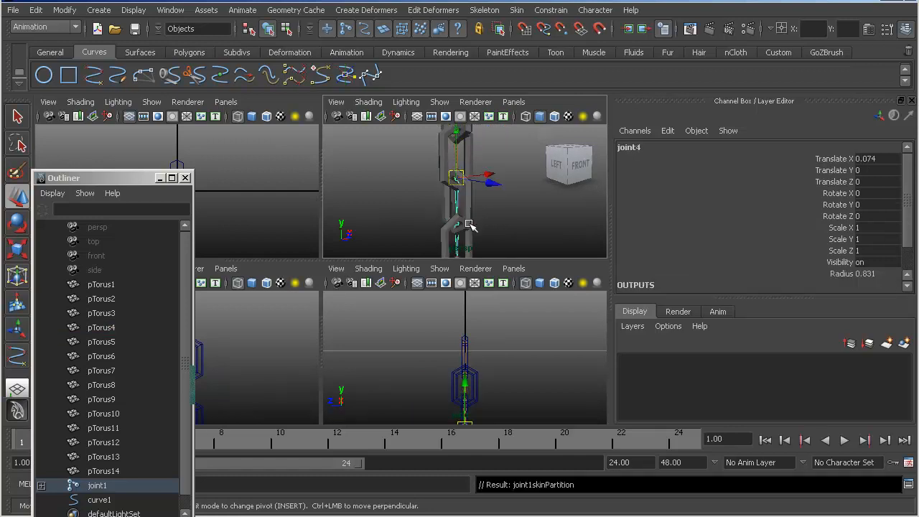
- Rigid bind the fifth and sixth links of the chain to the joints inside them
click(463, 168)
click(459, 170)
shift+click(466, 173)
key(g)
alt+middle_drag(467, 200, 463, 153)
click(457, 161)
shift+click(470, 163)
key(g)
- Rigid bind the seventh and eighth links of the chain to their matching joints
click(461, 201)
alt+middle_drag(471, 204, 472, 160)
click(466, 182)
shift+click(475, 188)
key(g)
alt+middle_drag(476, 216, 474, 193)
click(464, 163)
shift+click(474, 191)
key(g)
- Rigid bind each of the next links, down through pTorus11, to the joint inside it
click(467, 189)
shift+click(473, 195)
key(g)
alt+middle_drag(474, 220, 469, 174)
click(466, 178)
shift+click(472, 180)
key(g)
- Rigid bind pTorus12, pTorus13 and pTorus14 to joint12, joint13 and joint14 respectively
click(476, 171)
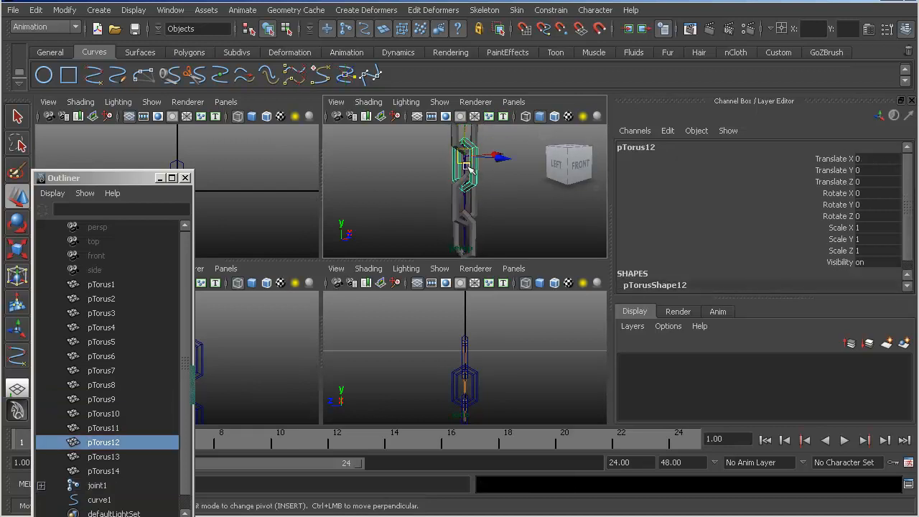
click(467, 174)
shift+click(473, 173)
key(g)
click(469, 179)
shift+click(472, 184)
key(g)
click(470, 205)
shift+click(472, 208)
key(g)
- Try to rigid bind pTorus14 to the end joint at the tip of the chain as well
mouse_move(428, 207)
alt+right_down()
mouse_move(480, 212)
mouse_move(426, 221)
alt+right_up()
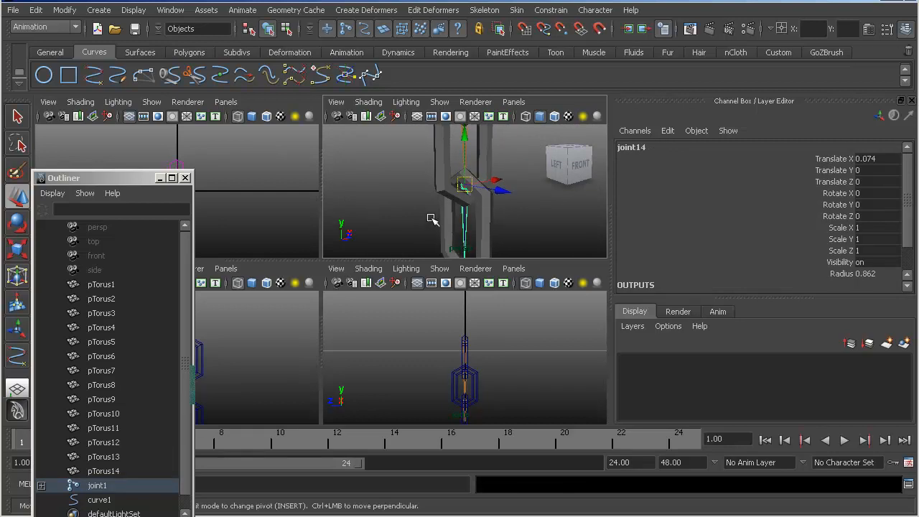
alt+middle_drag(428, 222, 449, 211)
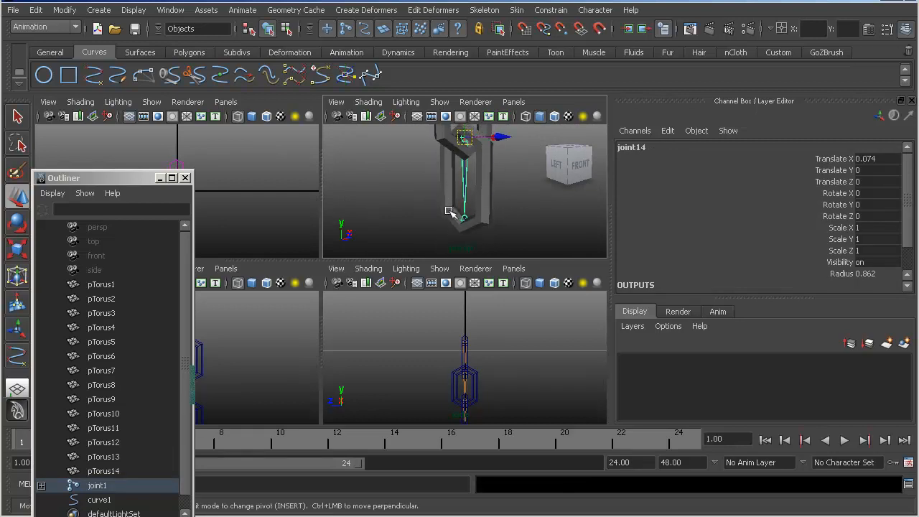
click(486, 181)
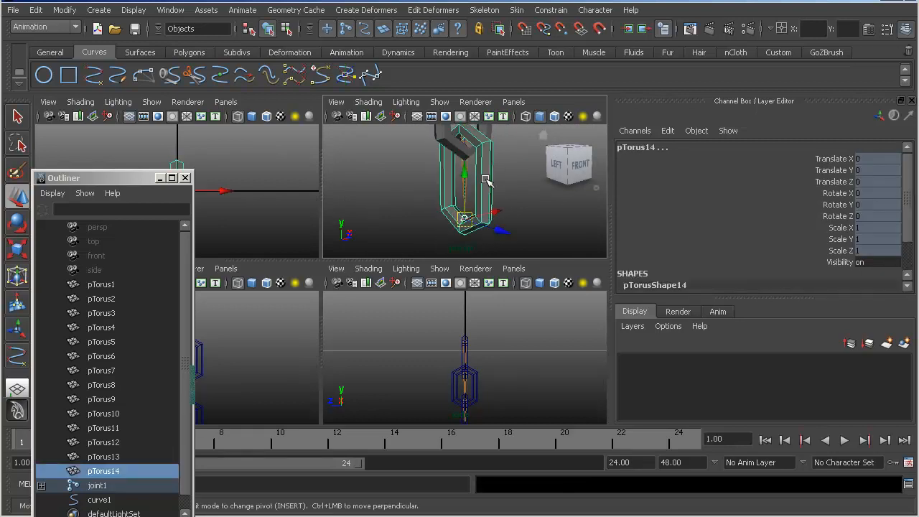
key(g)
- Test the binding by rotating joint1 at the top of the chain, and undo the rotation
alt+right_drag(486, 181, 412, 181)
alt+middle_drag(431, 185, 430, 228)
alt+right_drag(431, 228, 412, 194)
alt+middle_drag(437, 187, 438, 214)
alt+right_drag(438, 214, 423, 202)
alt+middle_drag(431, 186, 433, 203)
alt+right_drag(446, 204, 471, 193)
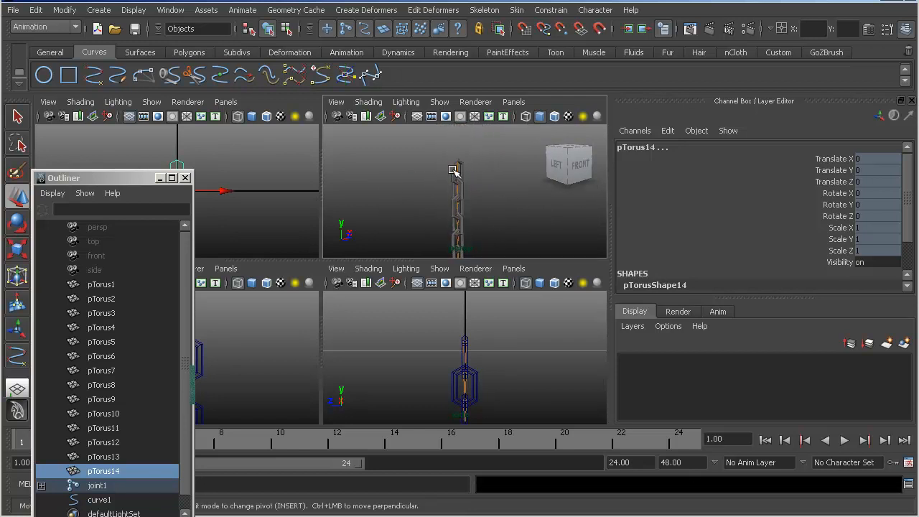
click(455, 164)
key(e)
drag(404, 175, 429, 206)
key(ctrl+z)
key(ctrl+z)
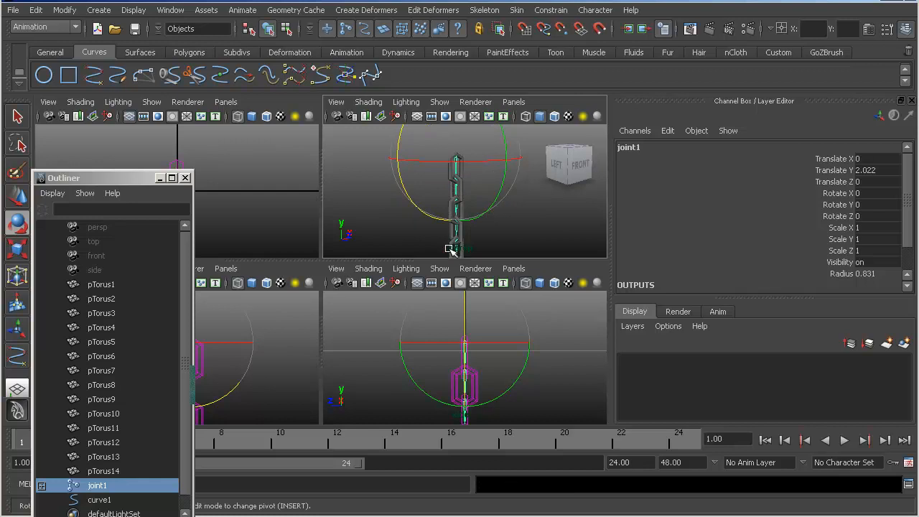
- Test the binding further down by rotating joint5 45 degrees in Z, and undo the rotation
click(456, 249)
alt+middle_drag(475, 230, 474, 157)
drag(399, 170, 425, 132)
key(ctrl+z)
key(ctrl+z)
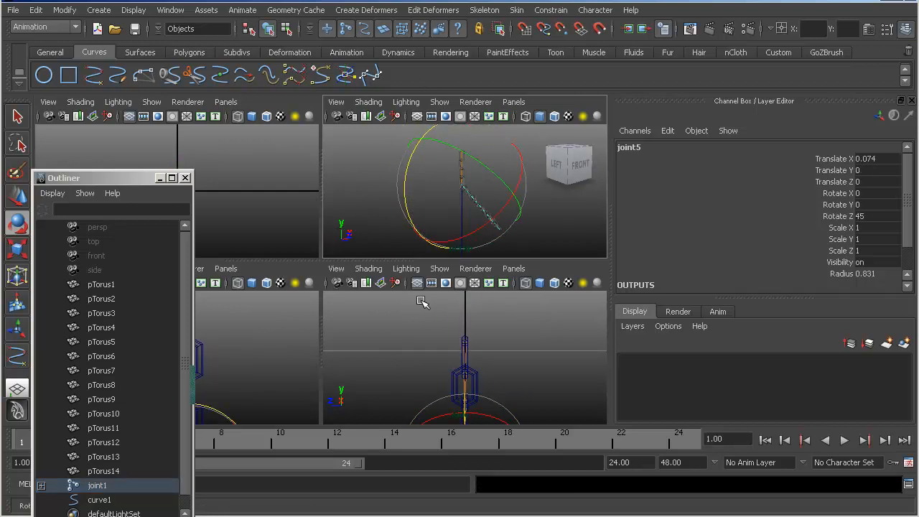
- Clear the selection and save the scene
click(505, 201)
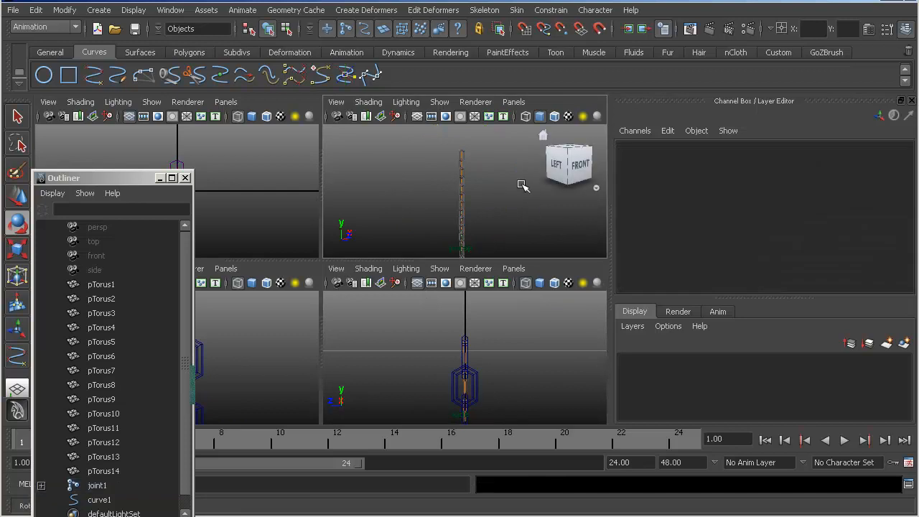
key(q)
key(ctrl+s)
- Minimize the Outliner and draw a polygon torus of about 0.053 radius around the top of the chain in the side view
alt+right_drag(385, 193, 436, 205)
alt+middle_drag(435, 204, 426, 268)
alt+right_drag(406, 183, 478, 153)
click(479, 191)
key(w)
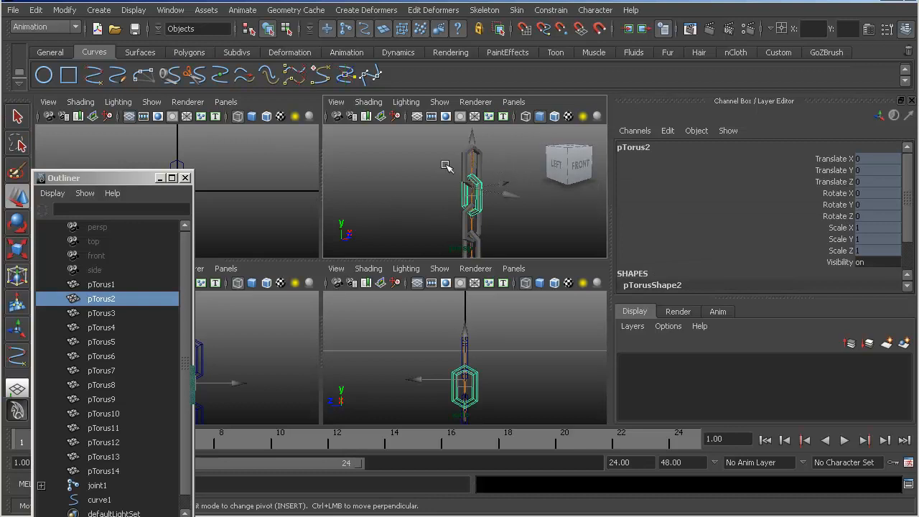
click(189, 52)
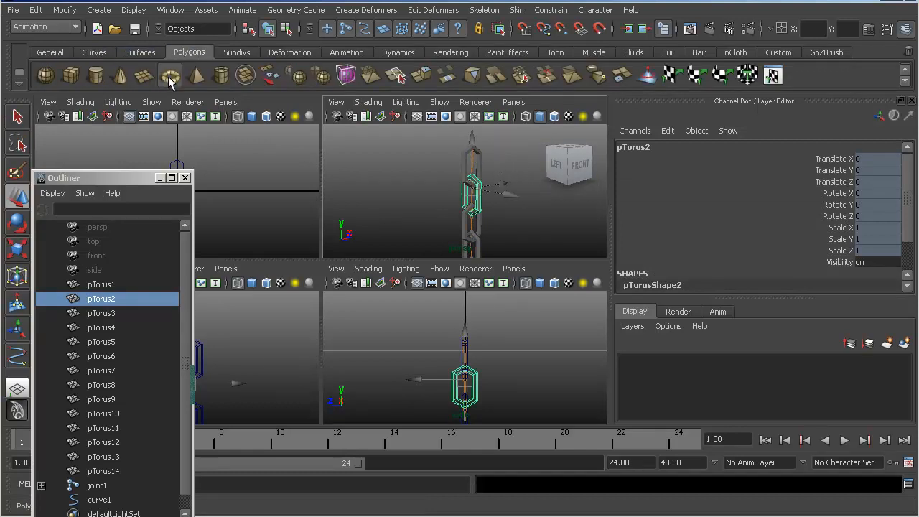
click(170, 77)
click(160, 178)
alt+right_drag(184, 359, 280, 376)
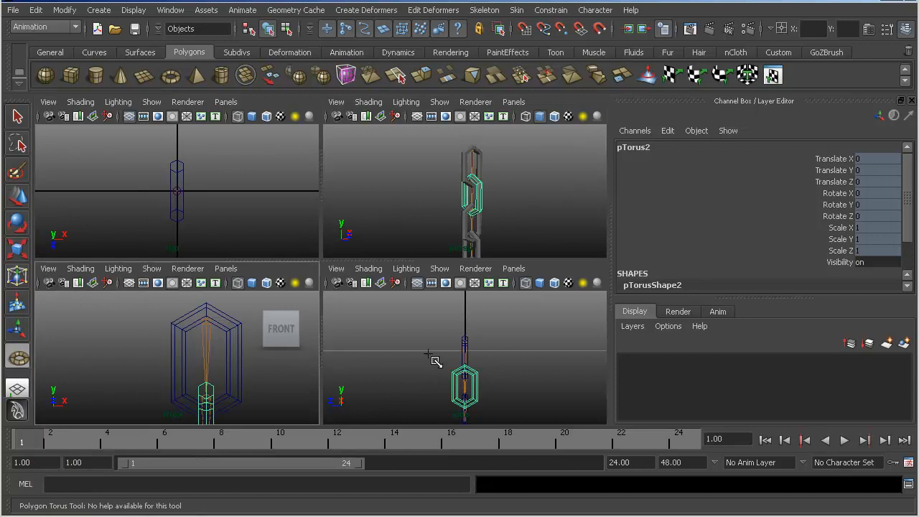
alt+right_drag(424, 361, 533, 367)
alt+middle_drag(477, 363, 446, 393)
drag(435, 337, 460, 373)
key(w)
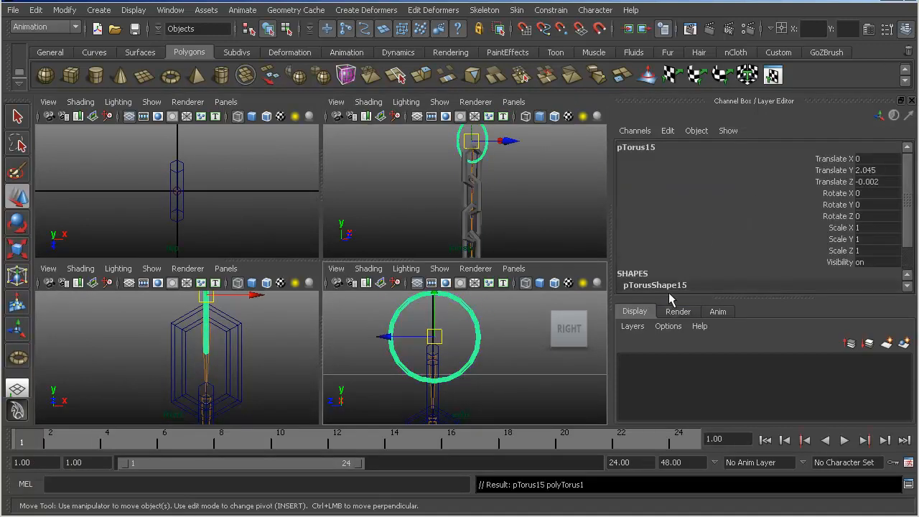
- Set the new torus's axis subdivisions and height subdivisions to 6 each
scroll(756, 192, down, 2)
click(727, 259)
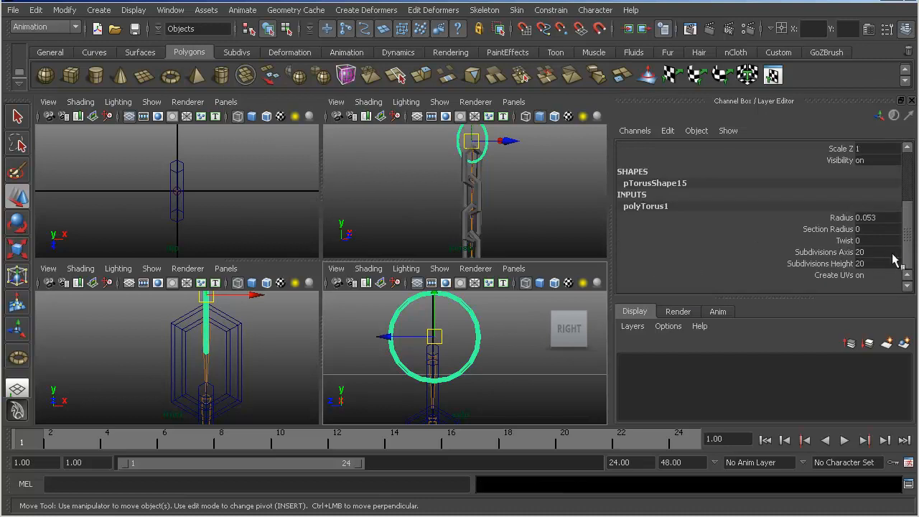
text(6)
key(Tab)
text(6)
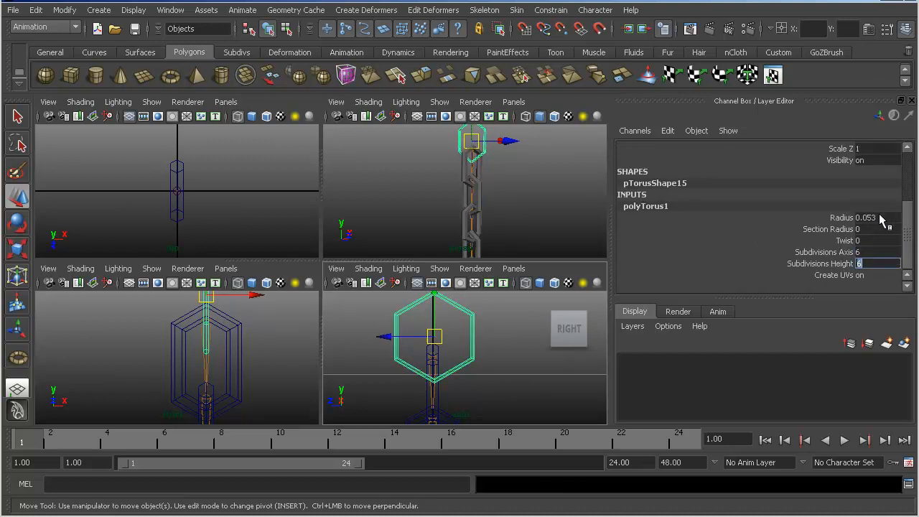
- Try a radius of 0.05 for the torus, and set it to 0.1
click(880, 216)
text(0.05)
key(Return)
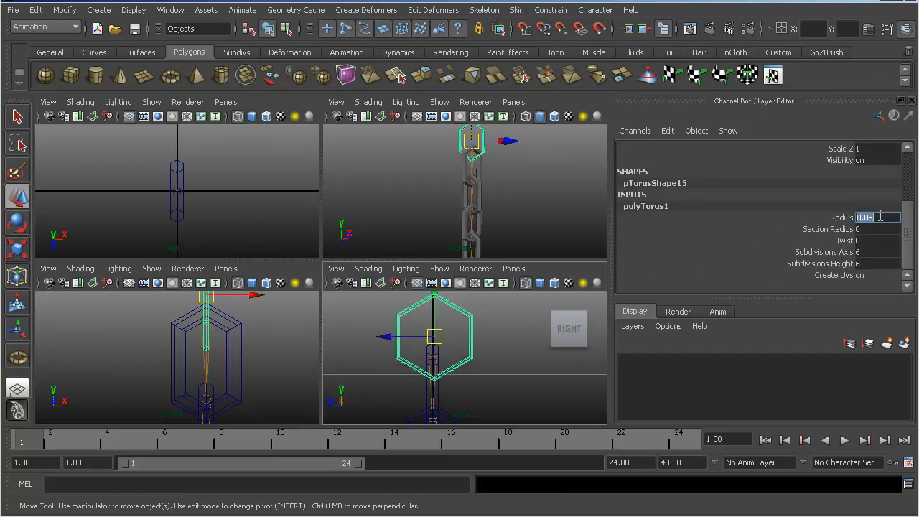
text(0.1)
key(Return)
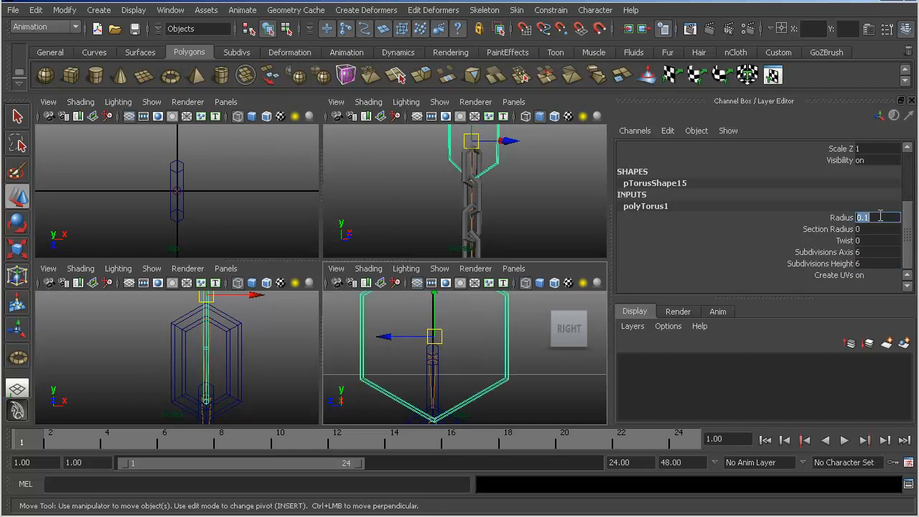
- Set the torus's section radius to 0.02 after trying 0.1 and 0.04
click(875, 228)
text(0.)
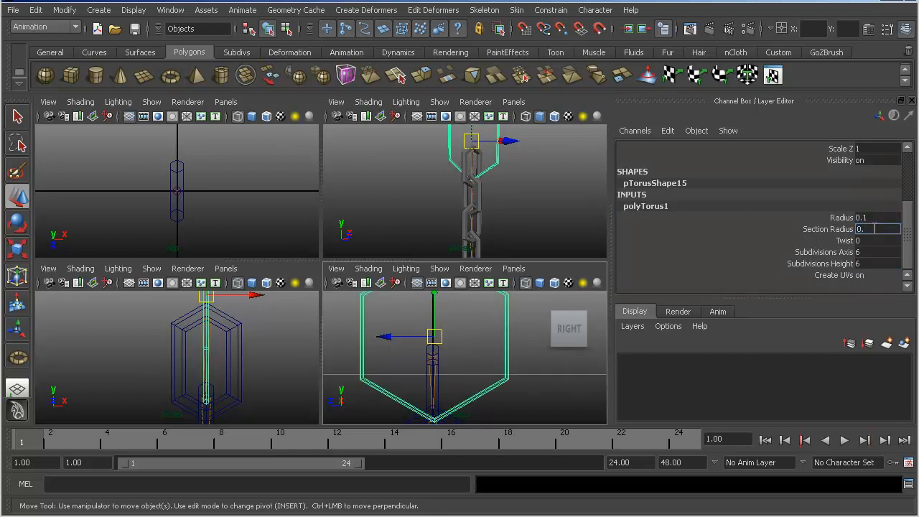
text(1)
key(Return)
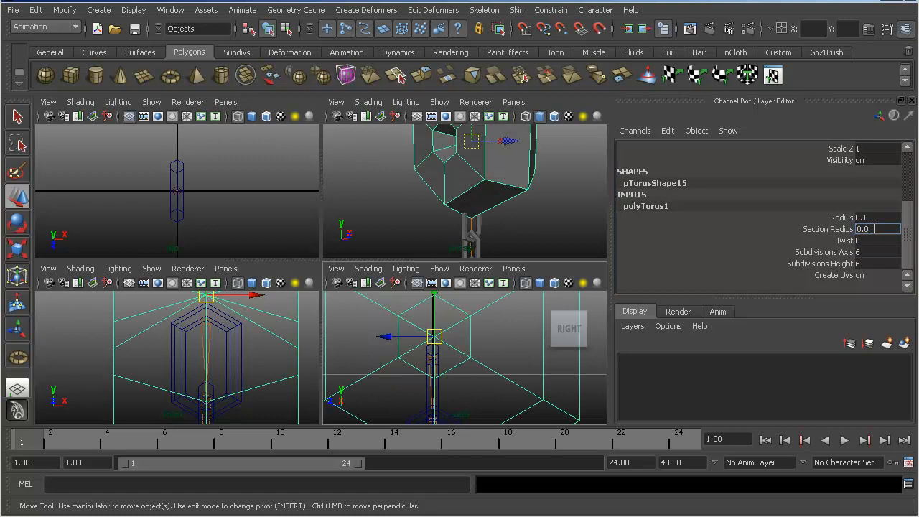
text(0.04)
key(Return)
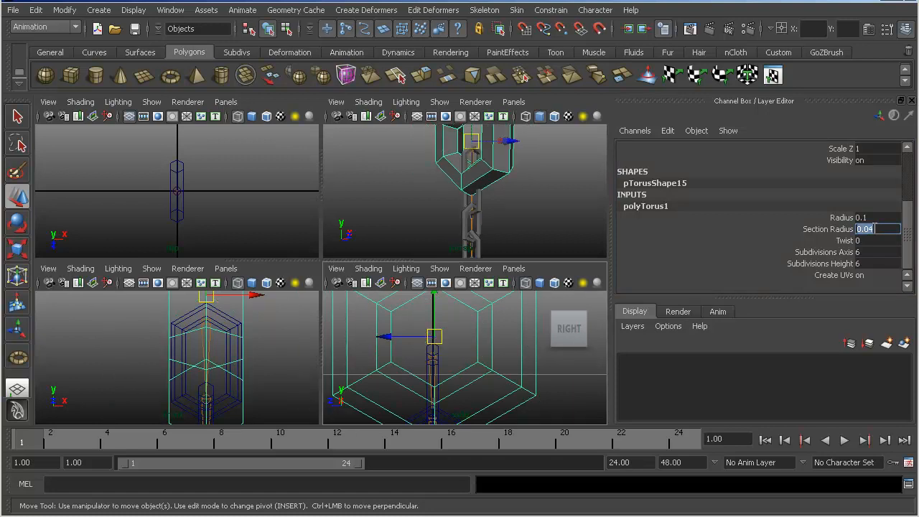
text(0.02)
key(Return)
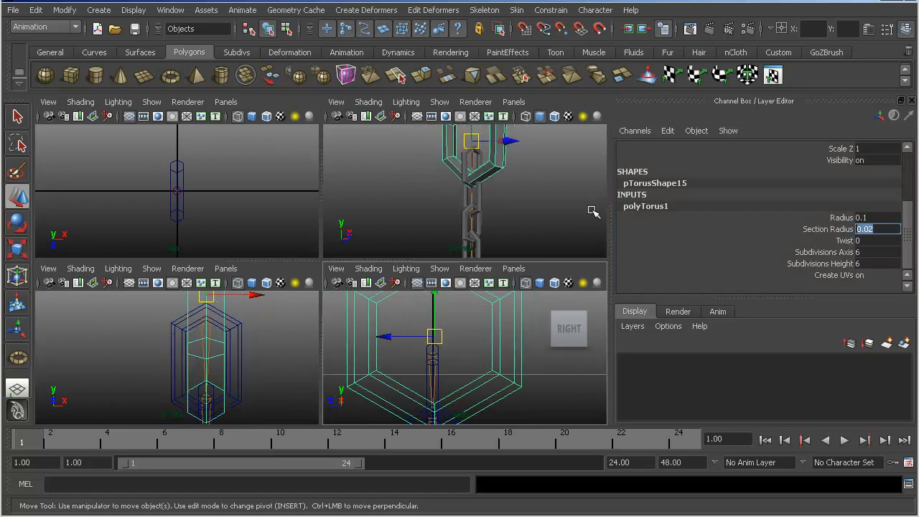
- Delete the upper half of the torus in the side view, leaving an open U-shaped hook
scroll(451, 352, down, 4)
scroll(454, 355, up, 2)
scroll(457, 359, down, 3)
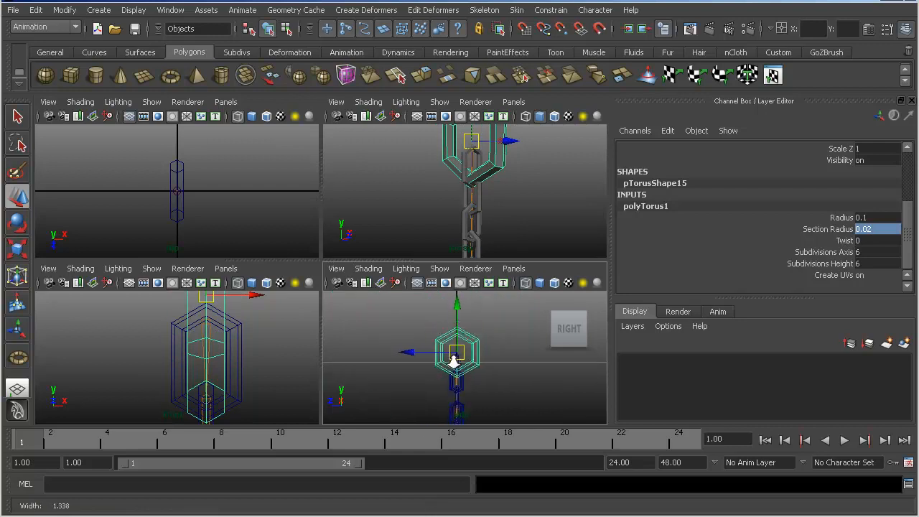
key(F8)
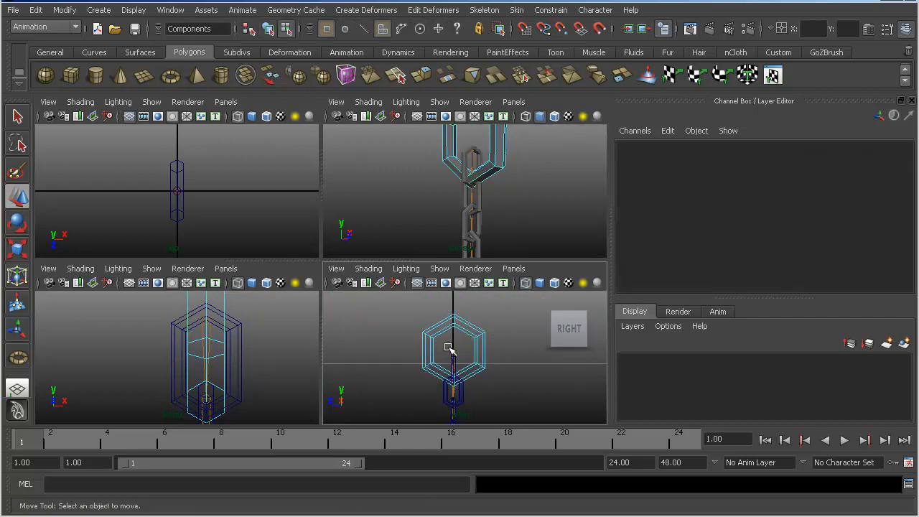
alt+middle_drag(454, 352, 456, 361)
drag(453, 331, 467, 352)
key(Delete)
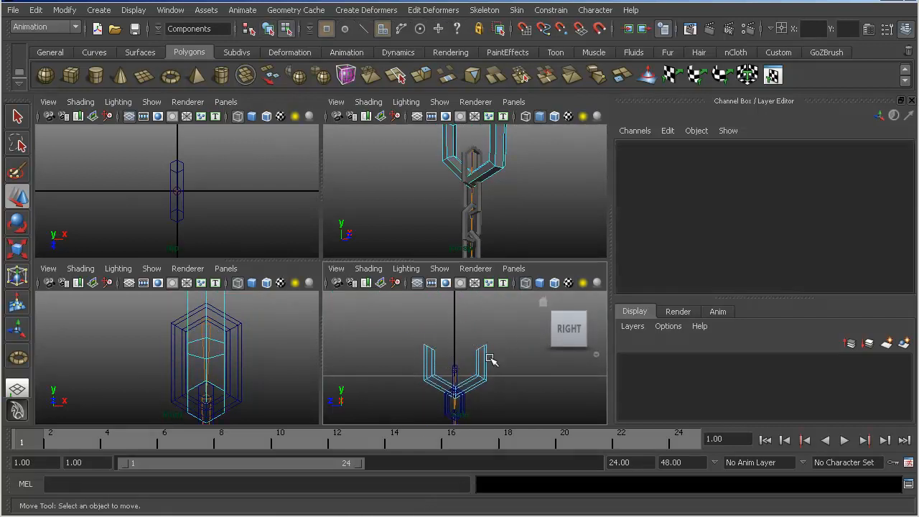
- Flatten the hook's upper end vertices to one level by scaling them vertically, and return to object selection with nothing selected
key(F9)
drag(518, 363, 518, 364)
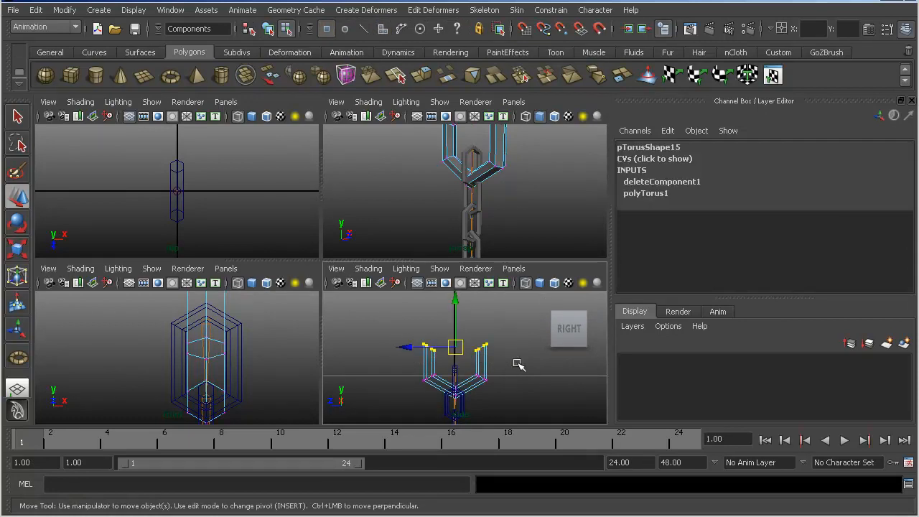
alt+middle_drag(495, 356, 504, 366)
alt+right_drag(504, 365, 567, 380)
key(r)
drag(464, 425, 470, 355)
key(w)
alt+right_drag(486, 317, 468, 328)
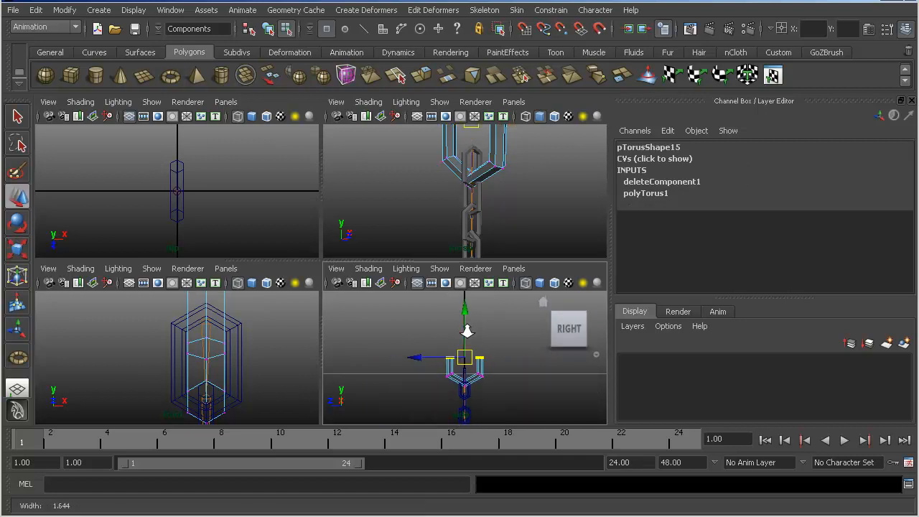
alt+middle_drag(468, 328, 468, 317)
key(F8)
click(492, 386)
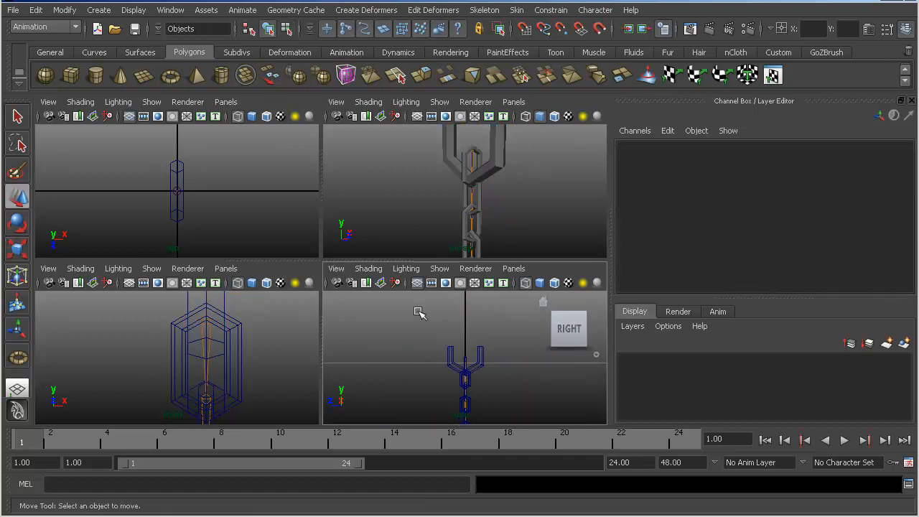
- Draw a polygon cube about 0.216 wide, 0.102 high and 0.21 deep around the chain in the top view, and raise it above the hook
click(71, 74)
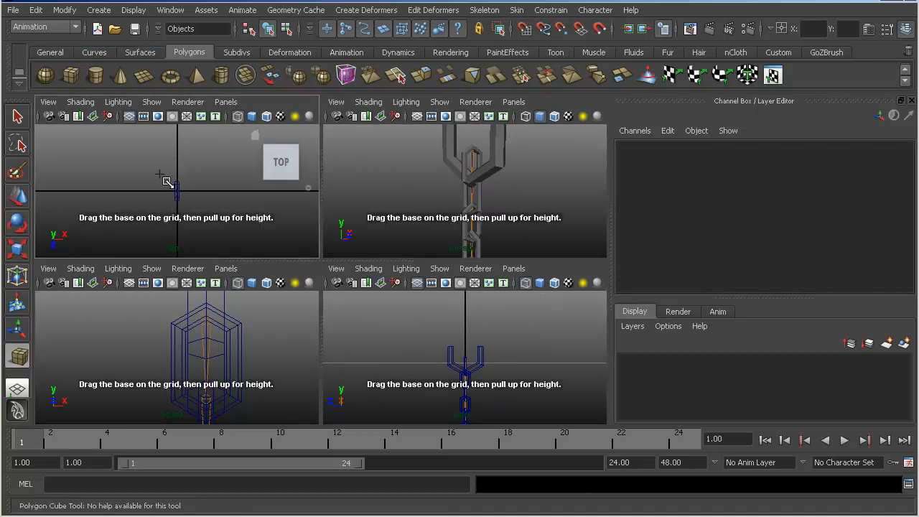
drag(214, 226, 214, 227)
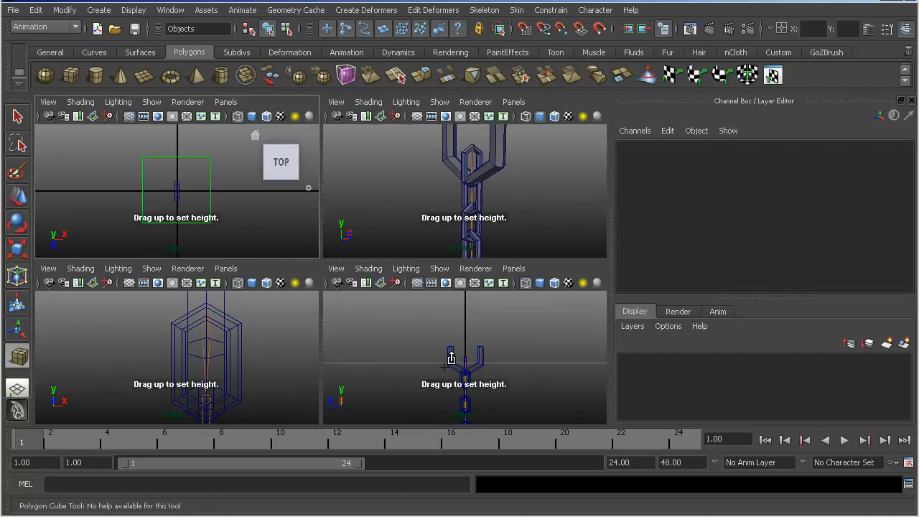
alt+right_drag(511, 156, 385, 205)
alt+middle_drag(421, 180, 437, 56)
alt+middle_drag(478, 161, 479, 51)
drag(477, 175, 471, 0)
key(w)
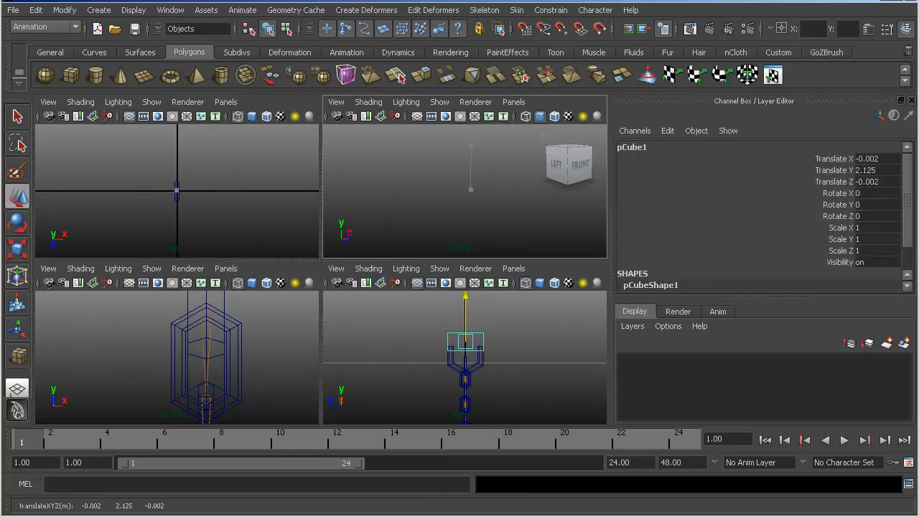
- Scale the cube up uniformly to about 2.44, and reduce its Y scale to about 1.52
key(r)
drag(466, 342, 503, 340)
alt+middle_drag(468, 336, 463, 357)
drag(461, 300, 460, 328)
key(w)
- Set the cube's width and depth to 0.25 and its height to 0.1, and snap it to the grid centre in the top view
click(673, 286)
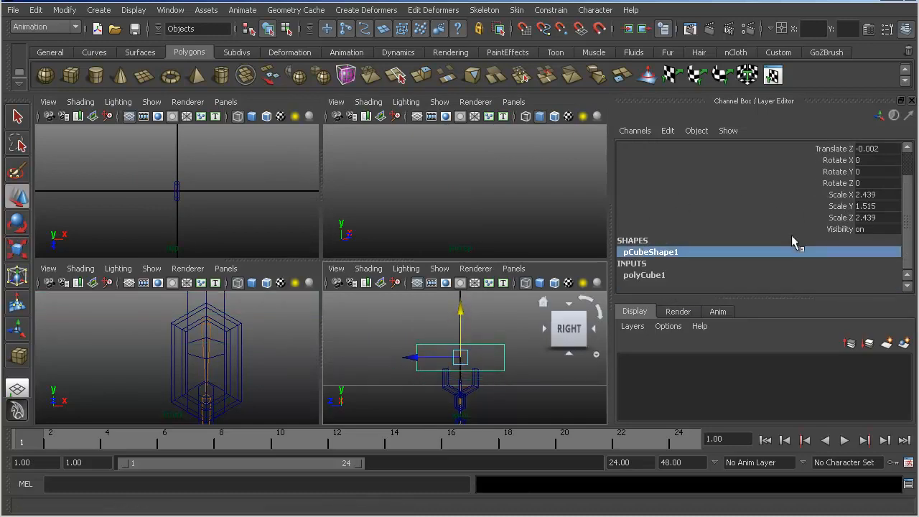
click(717, 275)
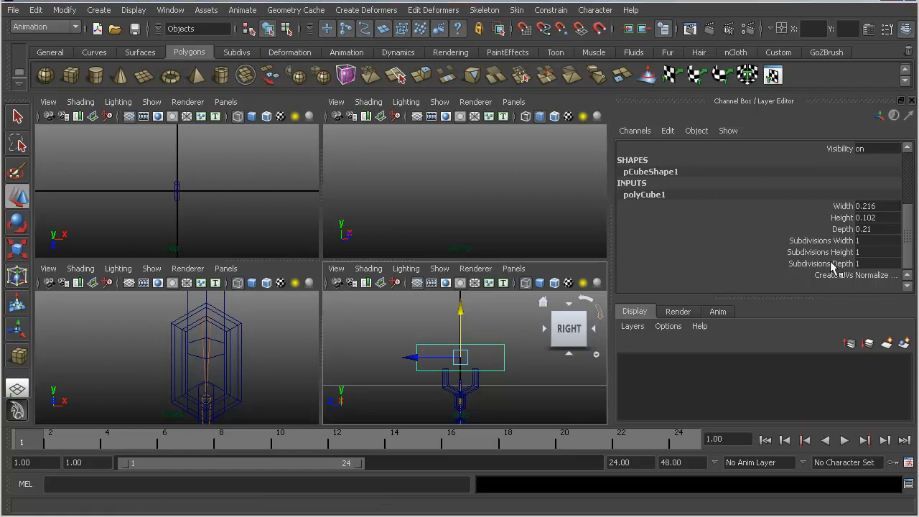
double_click(885, 205)
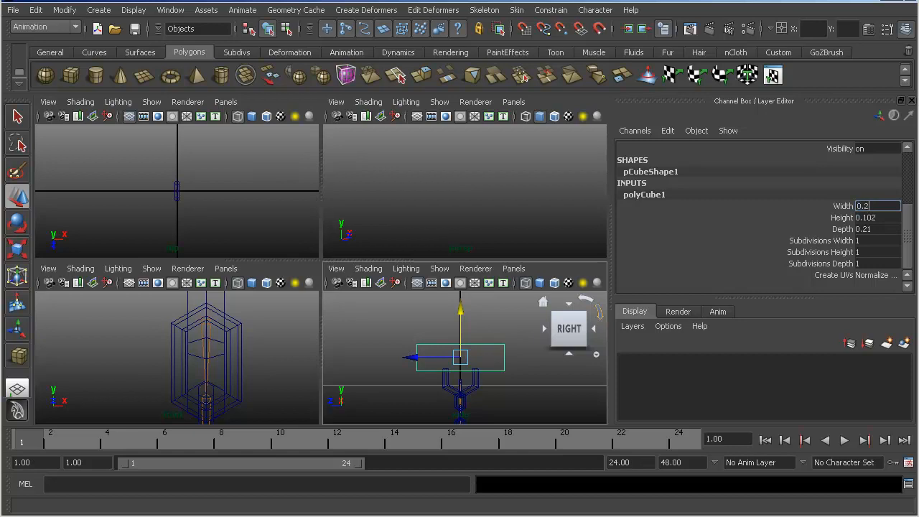
click(875, 229)
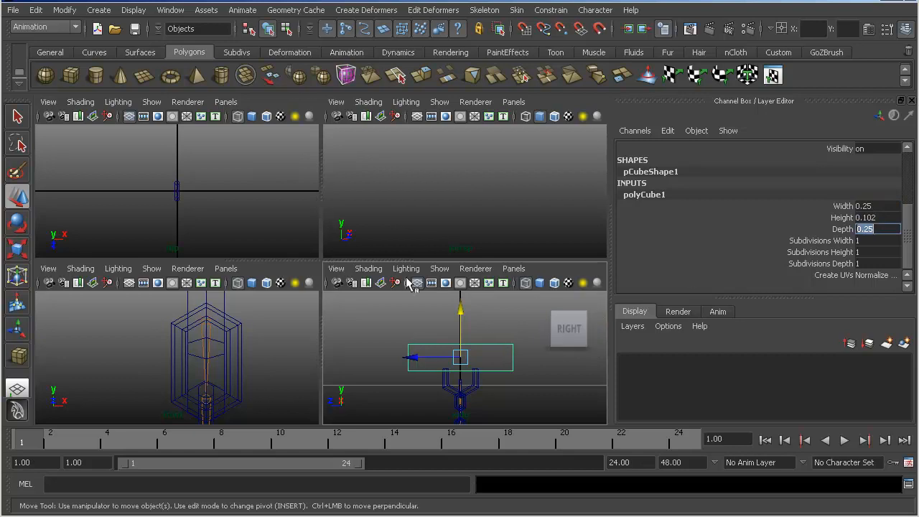
click(181, 183)
mouse_move(186, 191)
alt+right_down()
mouse_move(177, 197)
mouse_move(192, 195)
alt+right_up()
alt+middle_drag(179, 188, 172, 185)
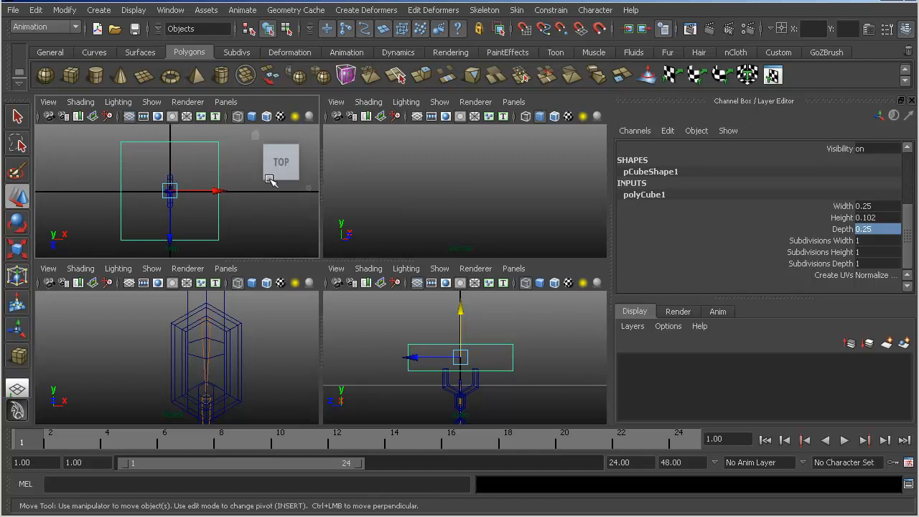
click(890, 218)
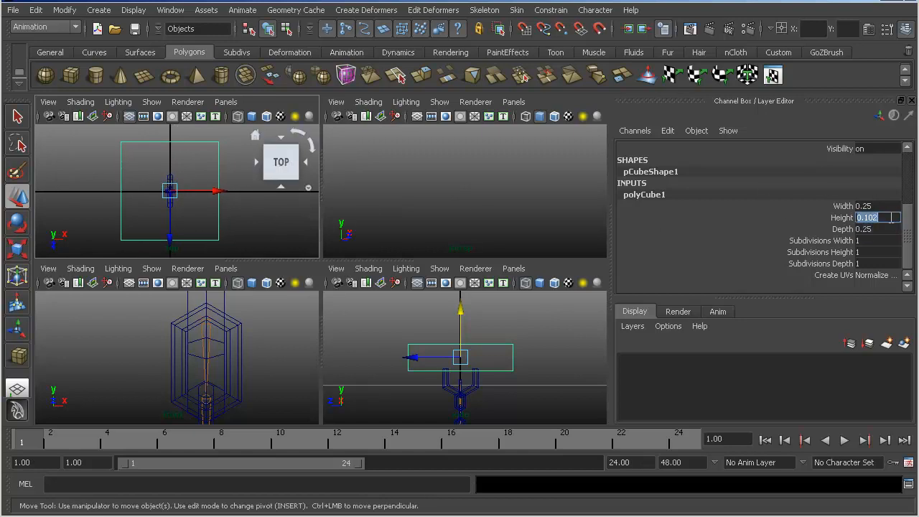
click(175, 189)
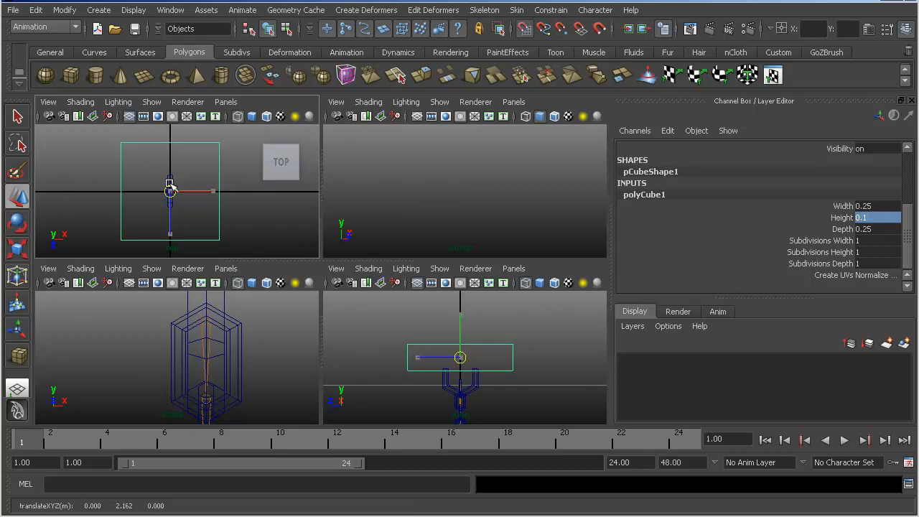
- Scale the cube down uniformly and lower it onto the ends of the U-shaped hook
alt+drag(487, 189, 424, 184)
key(r)
key(w)
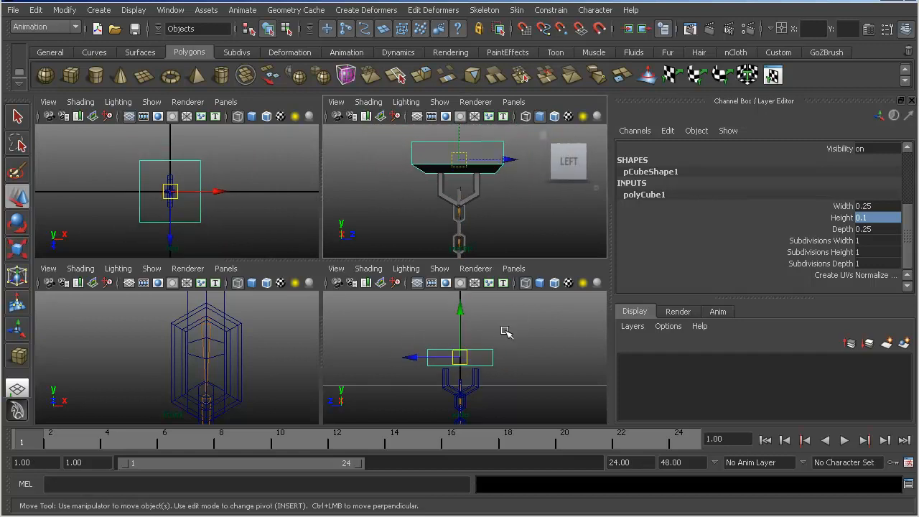
drag(461, 319, 462, 326)
- Scale the U-shaped hook to 0.77 and raise it to about 2.063 in Y so its ends meet the block
alt+right_drag(404, 168, 471, 189)
mouse_move(476, 190)
alt+mouse_down()
mouse_move(367, 182)
mouse_move(487, 200)
alt+mouse_up()
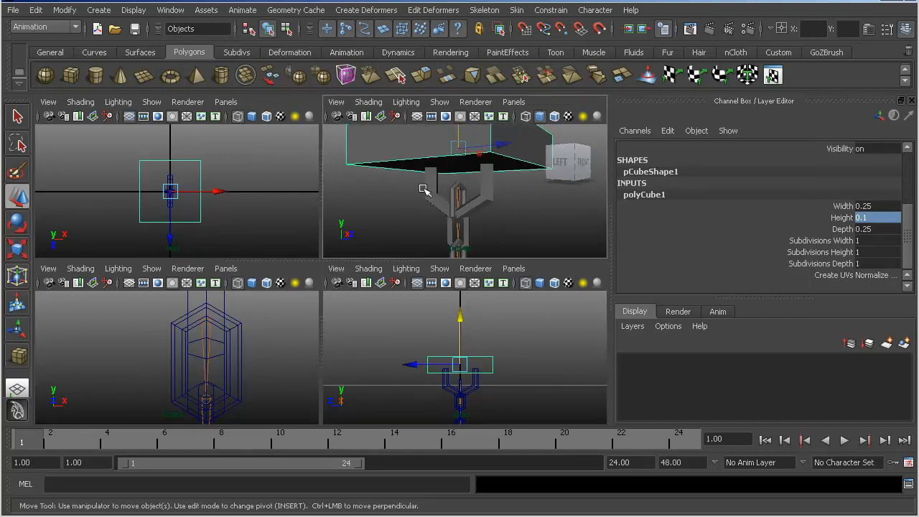
alt+right_drag(487, 199, 473, 193)
click(493, 191)
alt+drag(493, 192, 445, 185)
key(r)
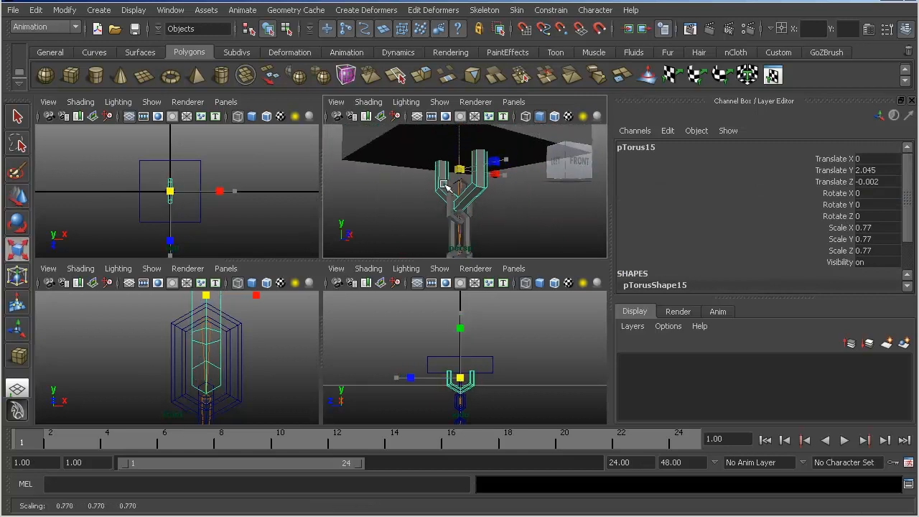
key(w)
drag(459, 143, 415, 170)
alt+right_drag(415, 170, 437, 183)
alt+drag(437, 183, 508, 201)
alt+right_drag(508, 201, 485, 199)
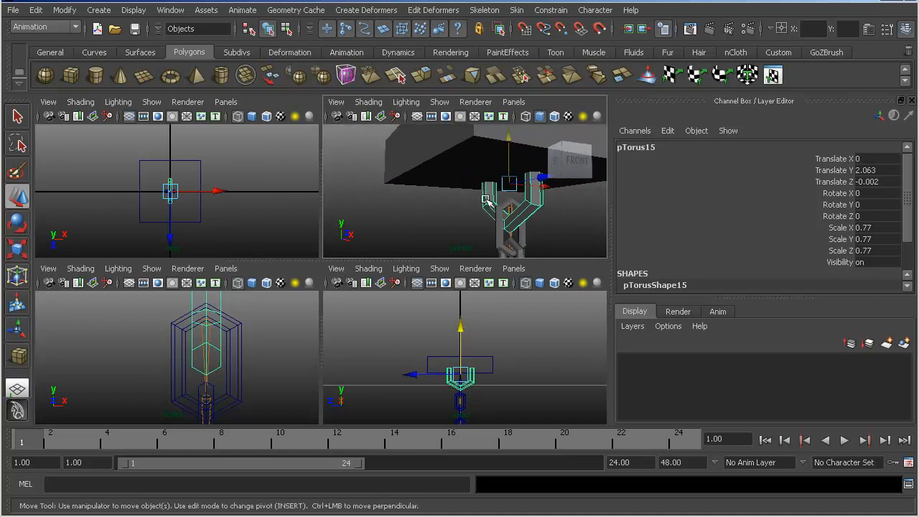
- Scale the block above the hook down further so it is only slightly wider than the hook
click(484, 145)
key(r)
drag(509, 153, 410, 216)
alt+drag(492, 179, 468, 181)
key(w)
- Select the hook together with the block and combine them into one polygon mesh
shift+click(467, 181)
key(f)
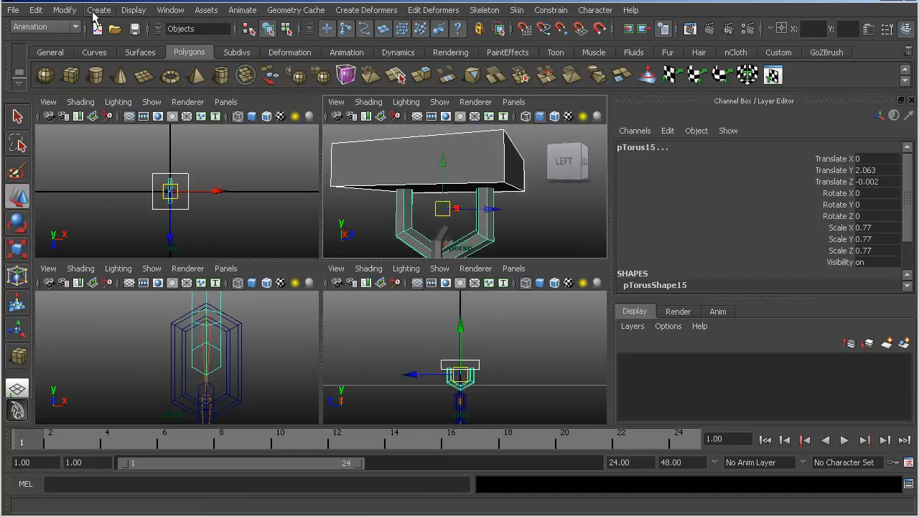
click(64, 10)
click(293, 10)
key(F3)
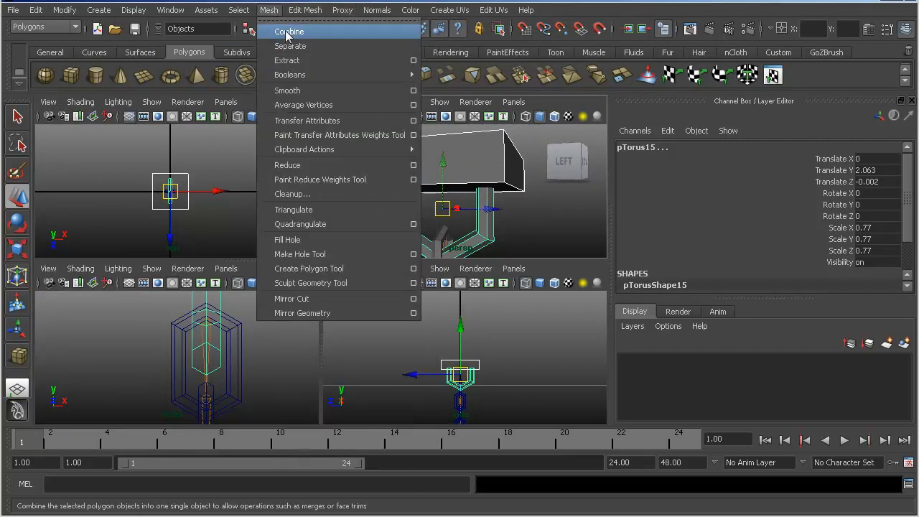
click(285, 36)
- Move the combined mesh's pivot up the chain and snap it to the top joint at about 2.034 in Y
alt+middle_drag(431, 169, 437, 150)
alt+right_drag(436, 150, 384, 157)
alt+right_drag(488, 193, 440, 185)
alt+middle_drag(441, 185, 442, 87)
alt+right_drag(494, 232, 486, 196)
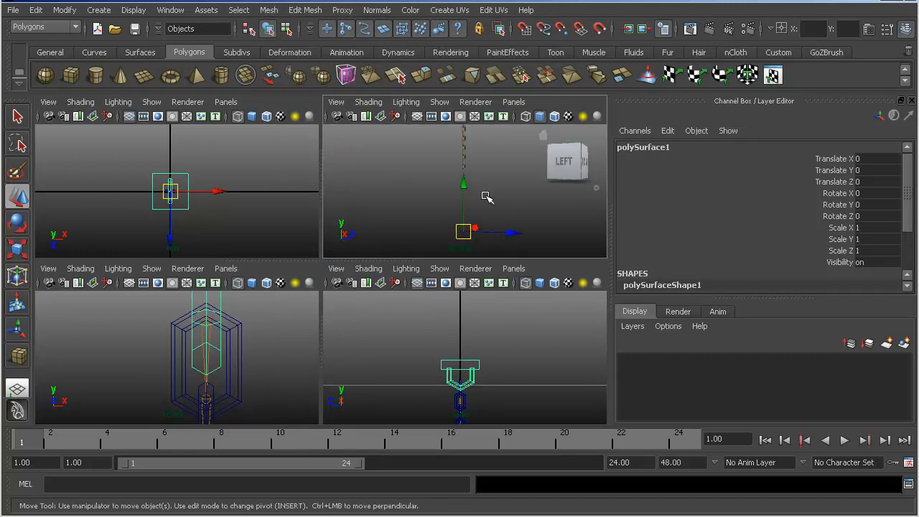
key(Insert)
drag(463, 206, 463, 196)
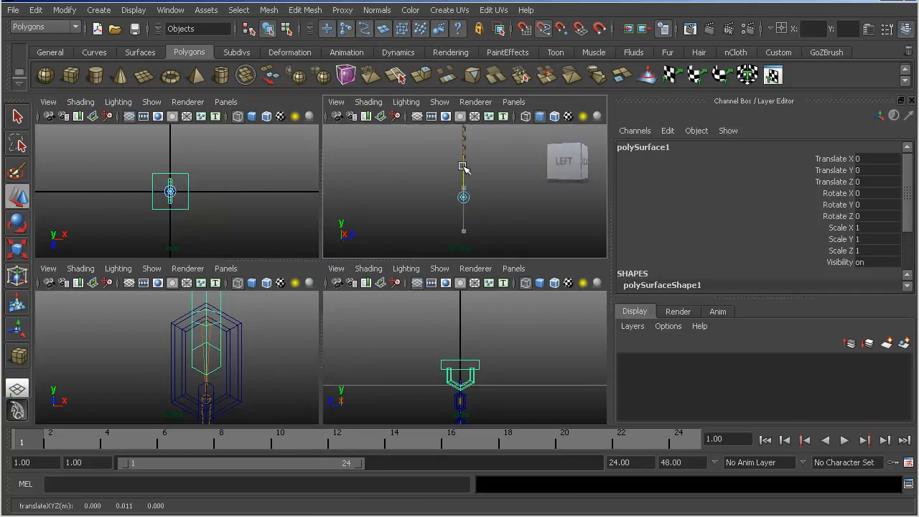
drag(462, 86, 463, 96)
alt+middle_drag(462, 141, 461, 201)
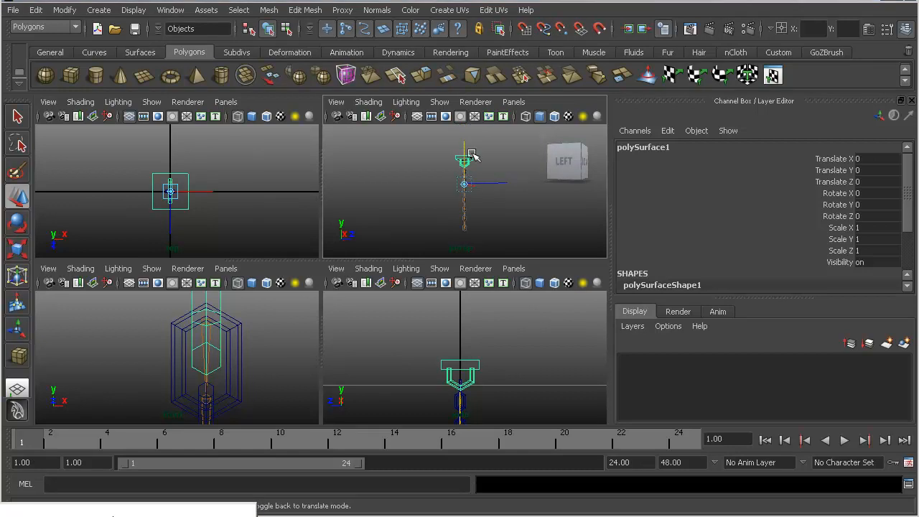
alt+right_drag(470, 175, 514, 190)
alt+middle_drag(469, 198, 468, 227)
alt+right_drag(468, 227, 484, 217)
alt+middle_drag(484, 217, 480, 168)
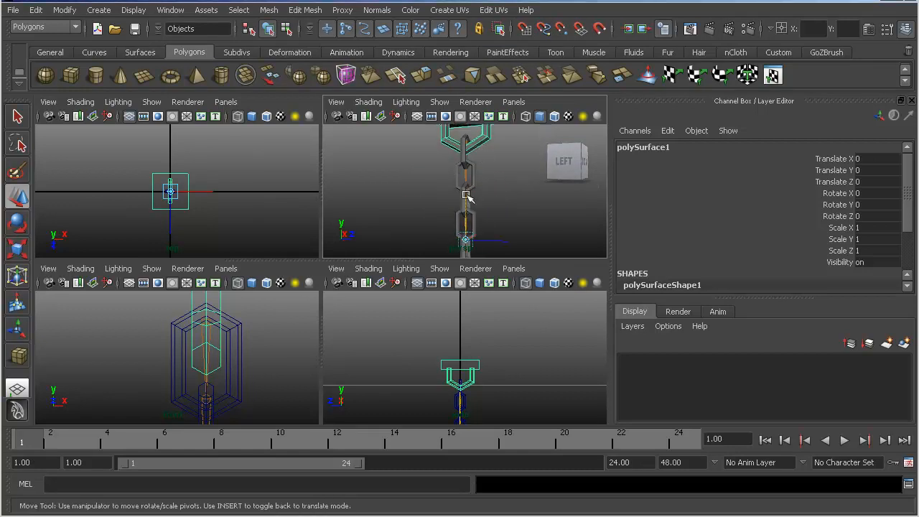
middle_drag(448, 207, 465, 208)
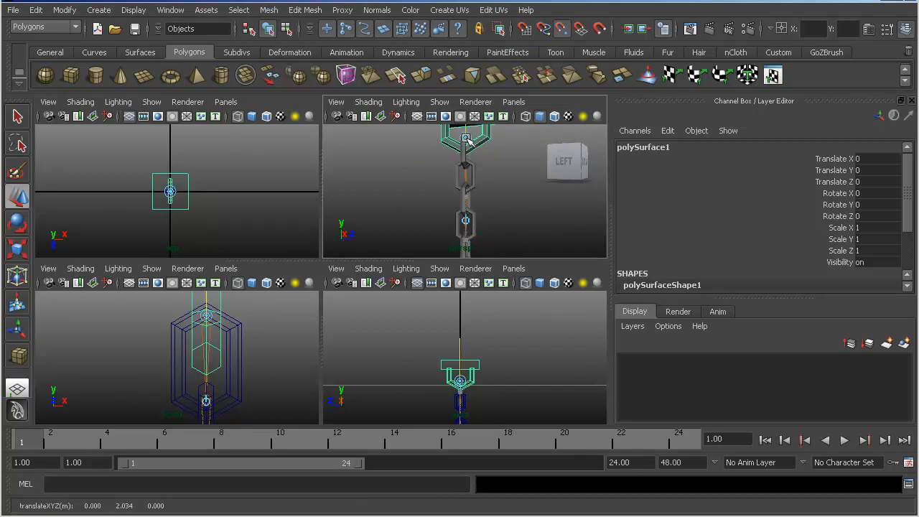
- Leave pivot editing and raise the combined top mount about 0.012 in Y so its hook seats in the top link
alt+drag(467, 147, 436, 237)
alt+middle_drag(436, 237, 443, 166)
alt+right_drag(443, 165, 464, 172)
alt+middle_drag(464, 172, 461, 183)
alt+right_drag(462, 183, 431, 204)
alt+middle_drag(432, 165, 434, 213)
drag(456, 180, 338, 183)
mouse_move(338, 183)
alt+right_down()
mouse_move(405, 177)
mouse_move(349, 174)
alt+right_up()
alt+drag(439, 178, 364, 157)
alt+right_drag(474, 184, 428, 171)
alt+middle_drag(449, 174, 456, 148)
key(Insert)
alt+right_drag(503, 188, 573, 211)
alt+drag(596, 207, 477, 182)
alt+drag(404, 193, 449, 198)
mouse_move(451, 200)
alt+right_down()
mouse_move(511, 213)
mouse_move(427, 211)
mouse_move(483, 205)
mouse_move(463, 196)
alt+right_up()
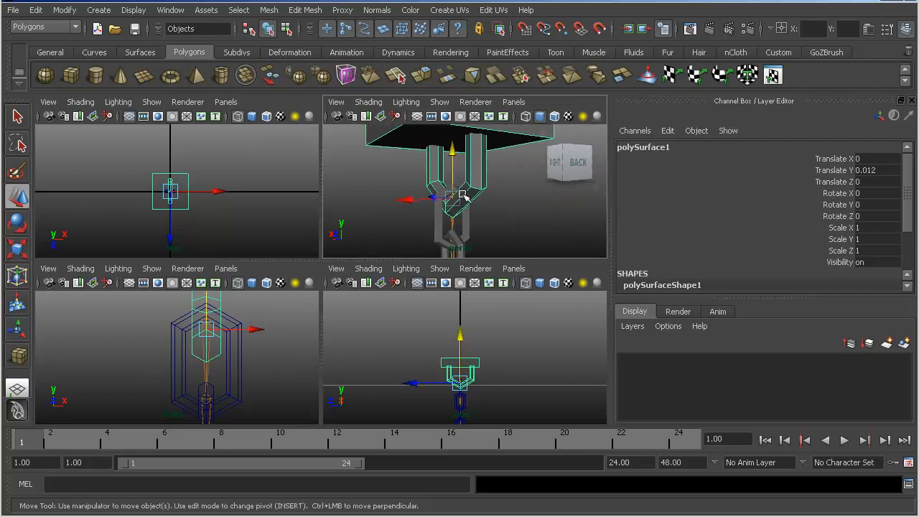
- Freeze the transformations of the top mount
click(99, 9)
mouse_move(63, 9)
click(97, 60)
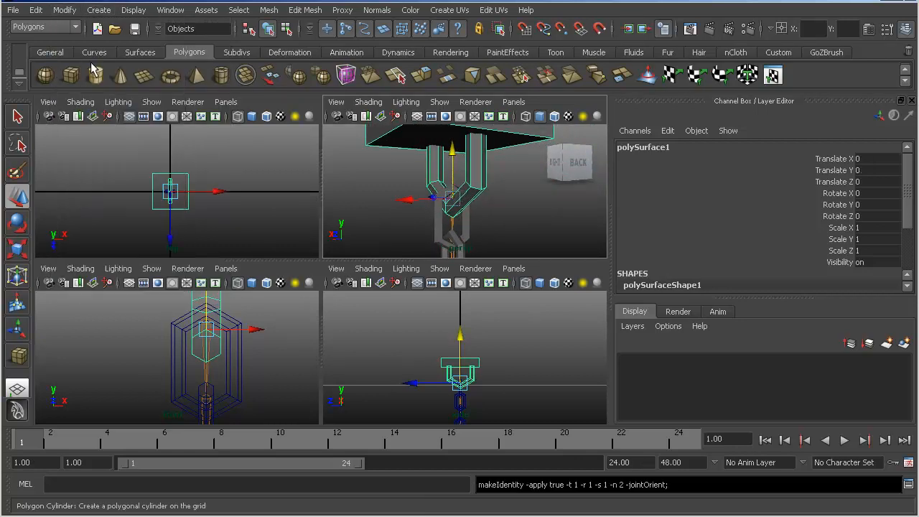
- Duplicate the top mount and turn the copy upside down by rotating it -180 degrees in Z
alt+right_drag(375, 140, 404, 149)
alt+middle_drag(452, 145, 441, 158)
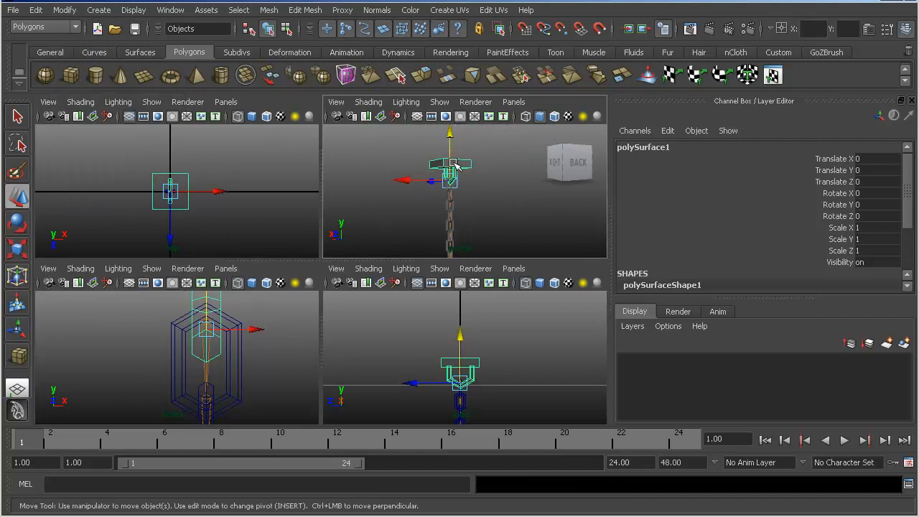
key(e)
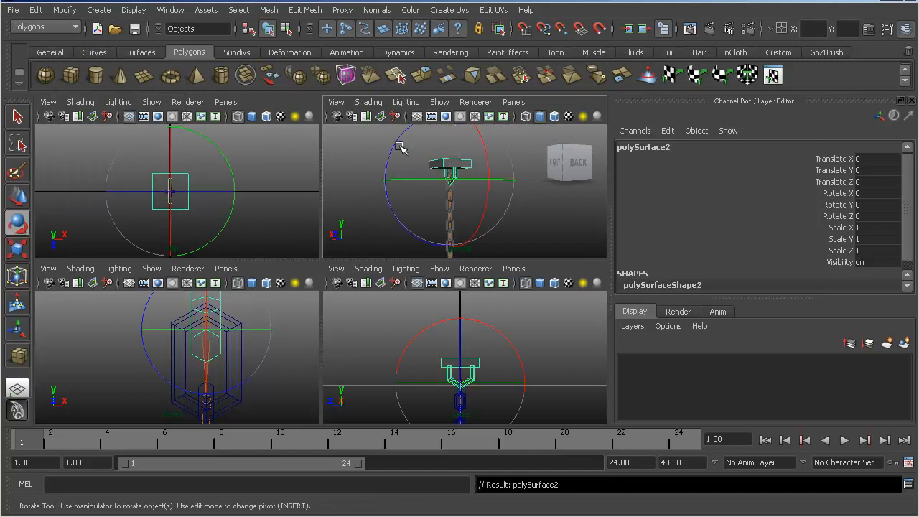
drag(430, 172, 462, 344)
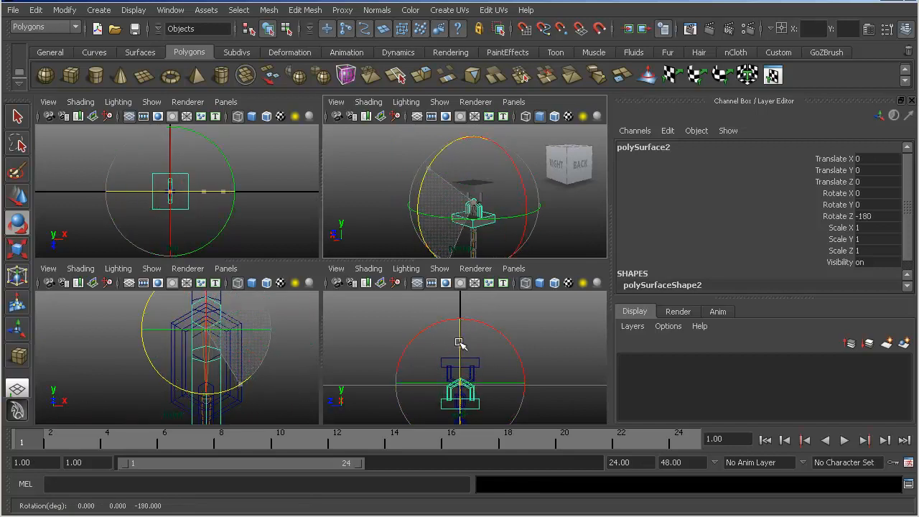
- Move the upside-down mount copy straight down to the lower end of the chain
key(w)
drag(472, 166, 462, 382)
alt+middle_drag(467, 249, 444, 48)
alt+middle_drag(441, 146, 436, 206)
drag(438, 207, 484, 197)
scroll(441, 181, up, 3)
scroll(431, 186, down, 3)
- Rotate the lower mount to -90 degrees in Y and fine-tune its height to about -1.021 in Y inside the last link
key(e)
key(w)
drag(472, 162, 493, 158)
alt+right_drag(493, 158, 401, 170)
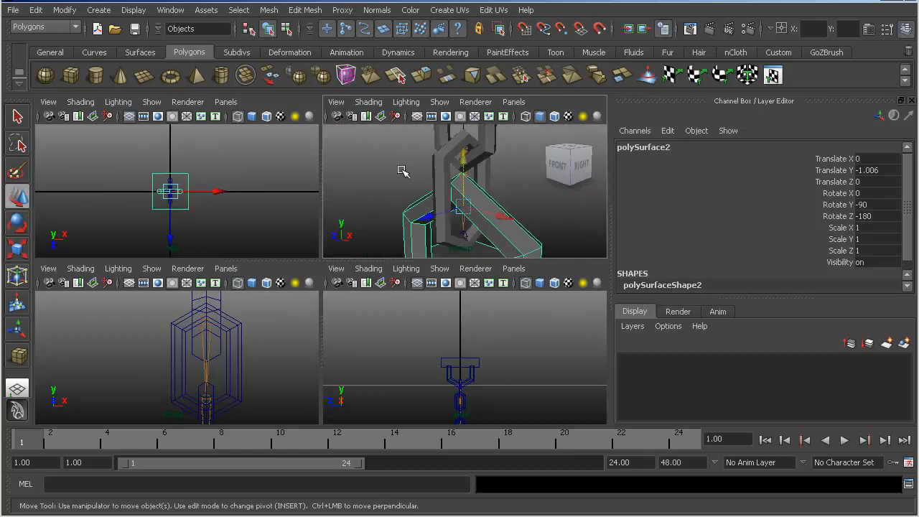
mouse_move(466, 171)
mouse_down()
mouse_move(452, 193)
mouse_move(464, 183)
mouse_up()
alt+right_drag(464, 183, 349, 193)
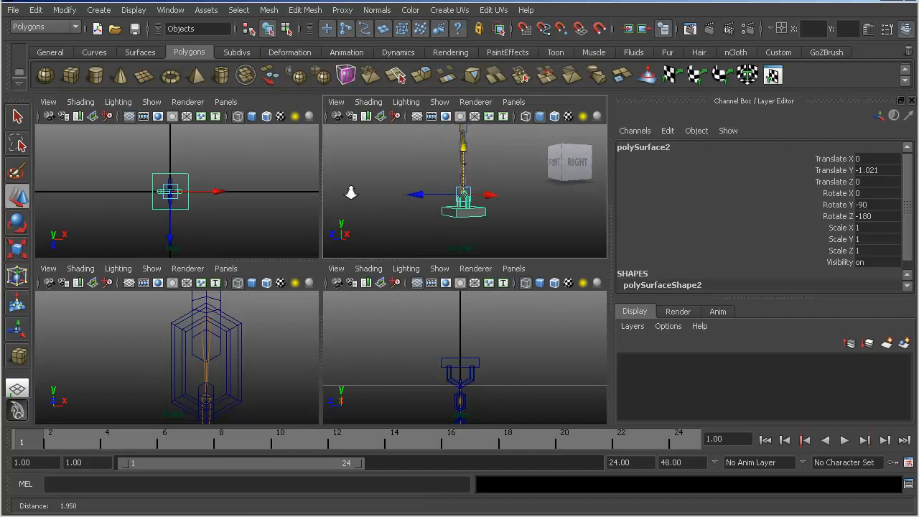
- Freeze the transformations of the lower mount and save the scene
click(64, 10)
click(82, 60)
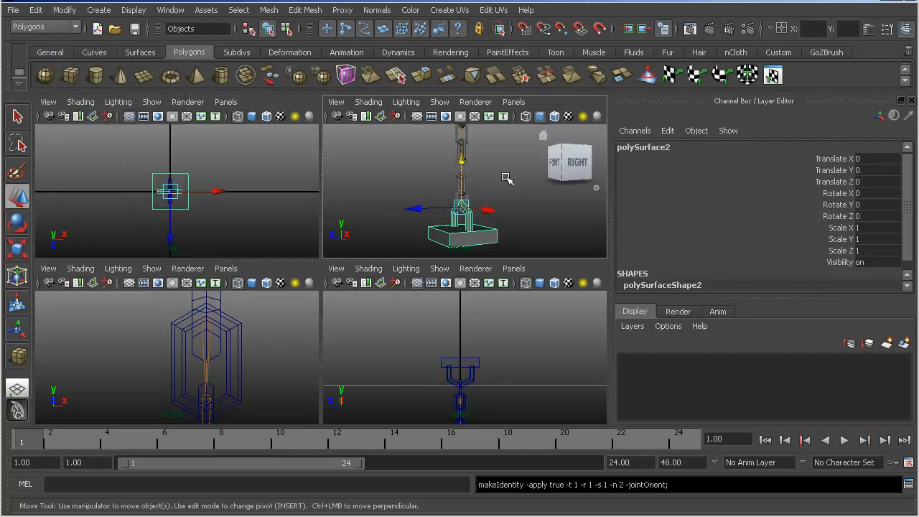
alt+right_drag(373, 168, 418, 208)
alt+middle_drag(418, 208, 412, 177)
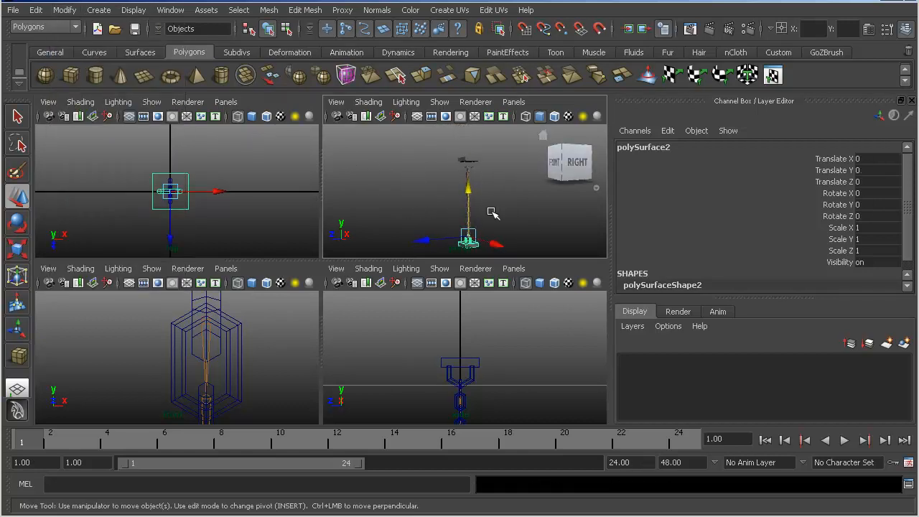
key(q)
key(ctrl+s)
alt+right_drag(485, 215, 485, 205)
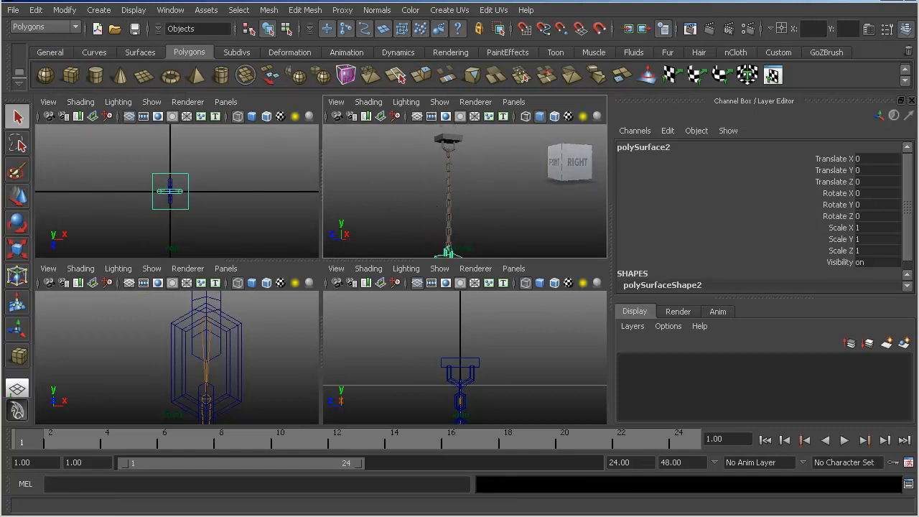
- Open the Outliner, rename curve1 to ChainRigCurve and clear the selection
click(97, 516)
drag(88, 181, 219, 116)
scroll(244, 255, down, 2)
click(230, 356)
double_click(228, 354)
text(ChainRigC)
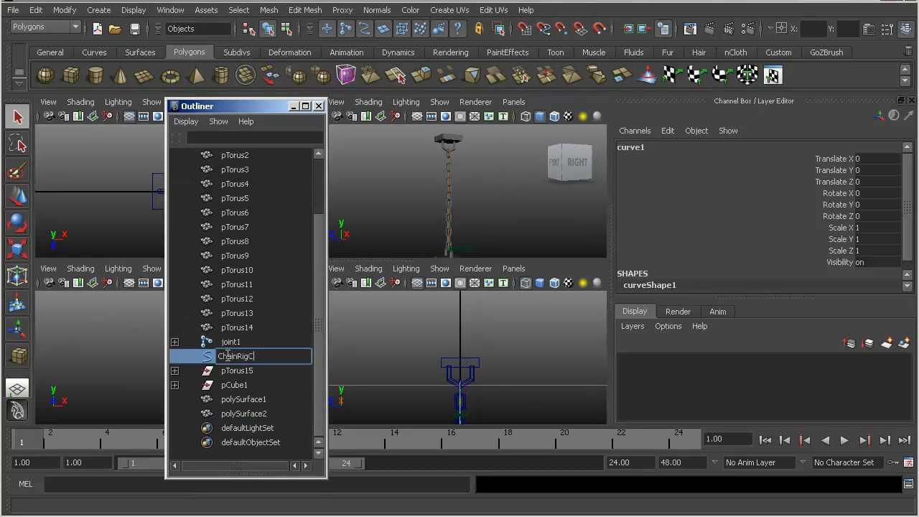
text(urve)
key(Return)
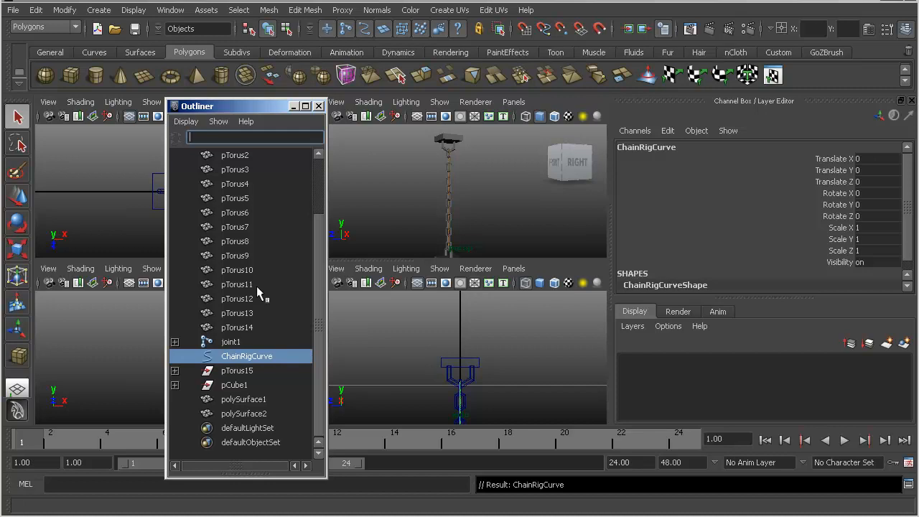
click(396, 313)
- Make ChainRigCurve dynamic as a hair curve, with surface attachment and base snapping on and exact shape match off
alt+drag(433, 215, 446, 202)
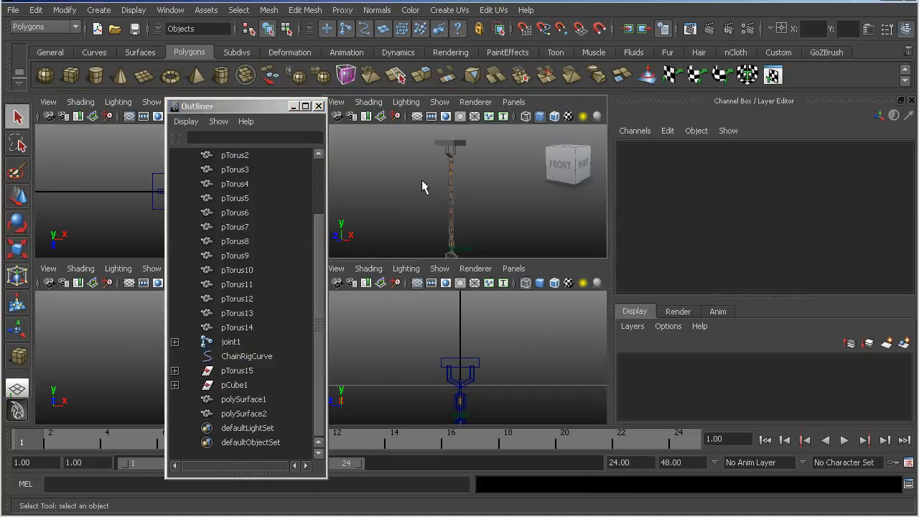
alt+middle_drag(423, 180, 424, 173)
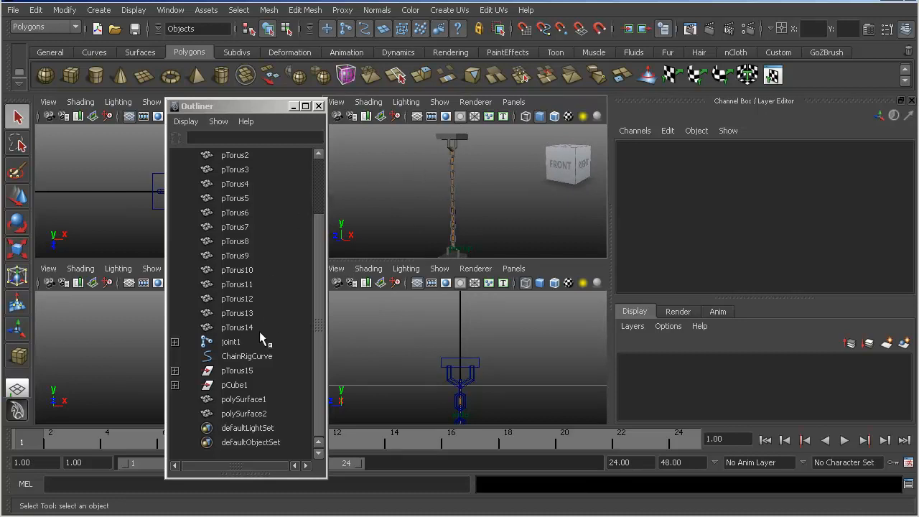
click(247, 359)
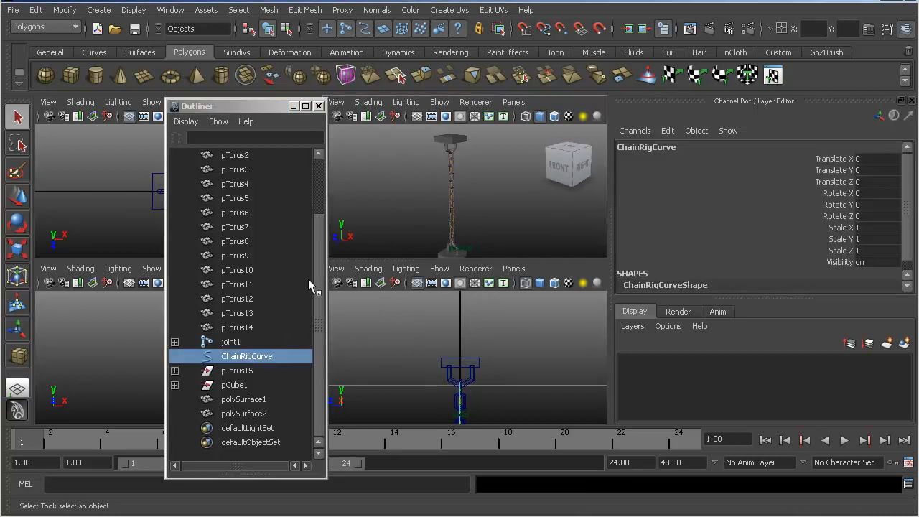
key(f)
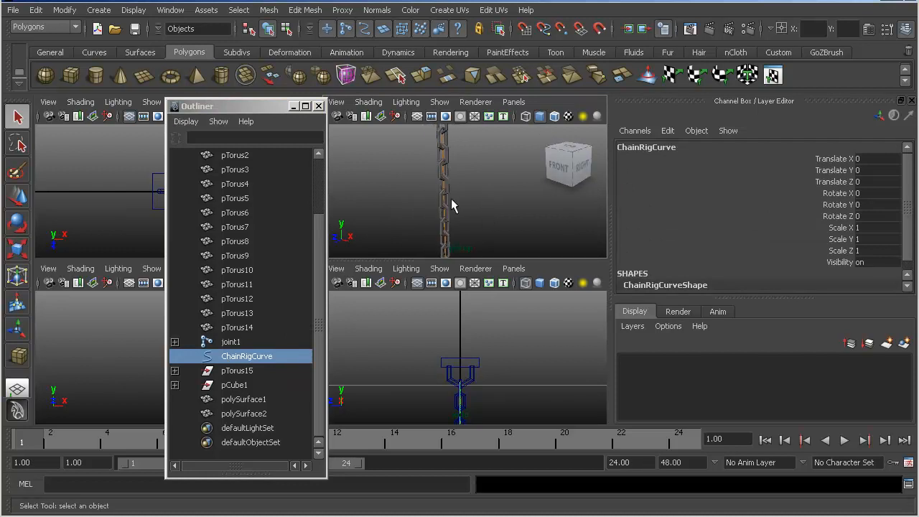
click(449, 10)
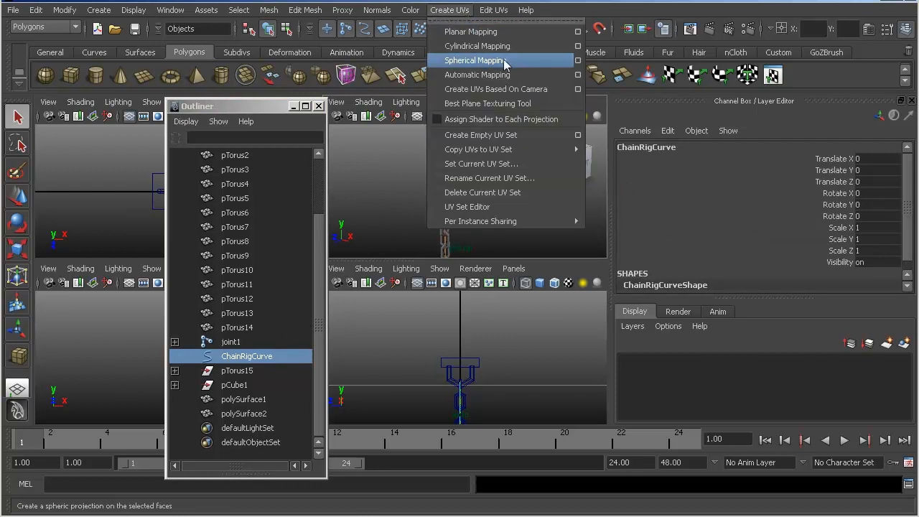
mouse_move(407, 13)
key(F4)
key(F5)
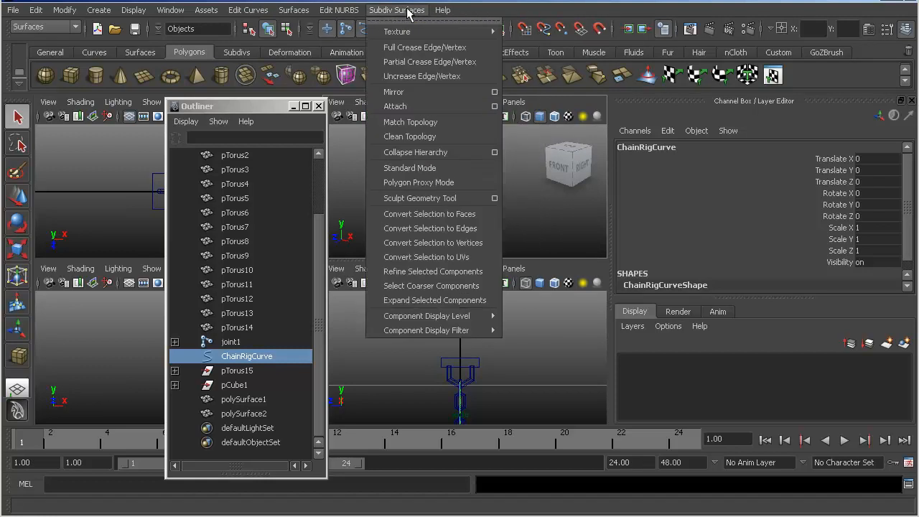
mouse_move(504, 11)
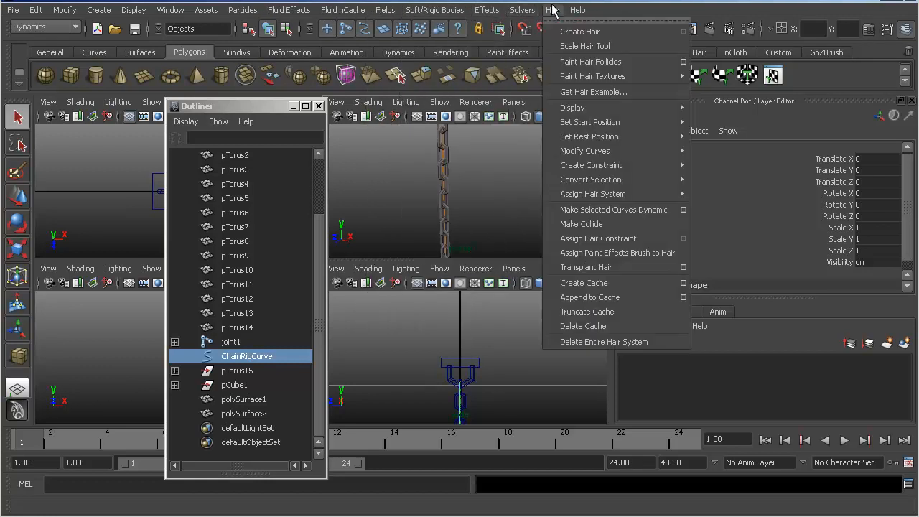
mouse_move(552, 10)
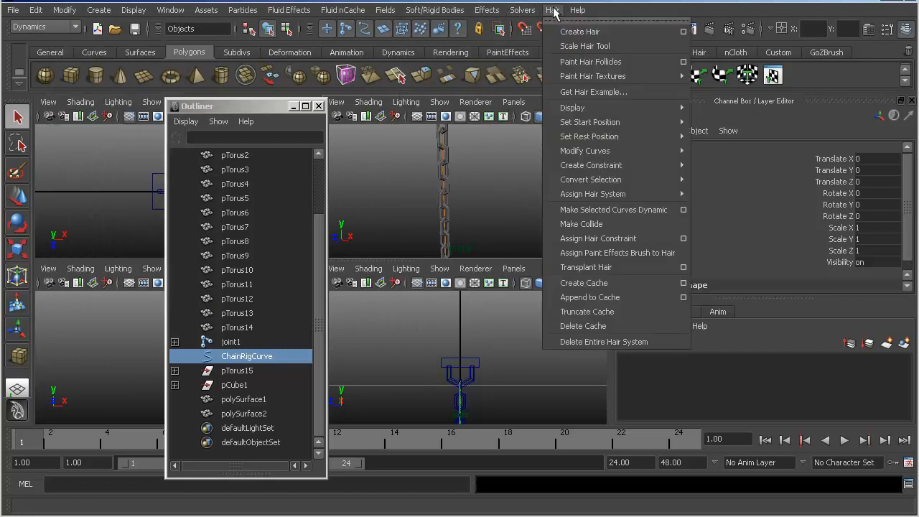
click(683, 210)
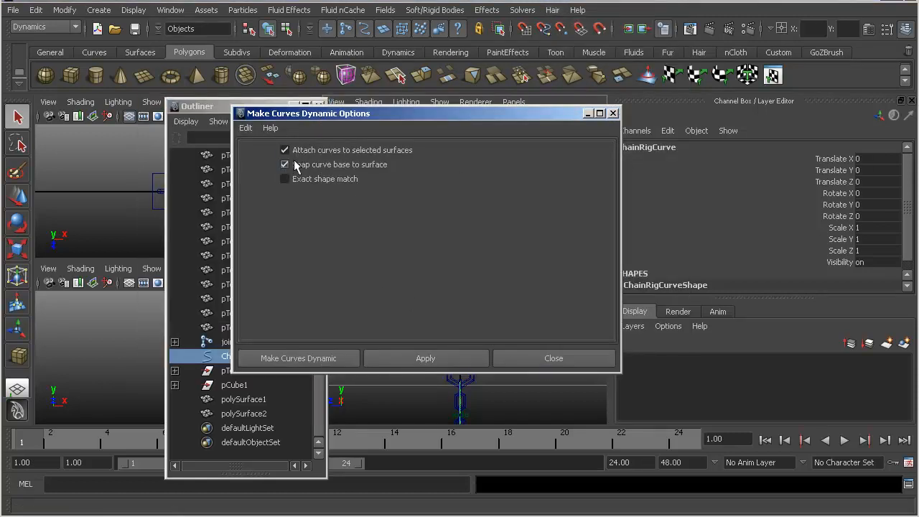
click(294, 358)
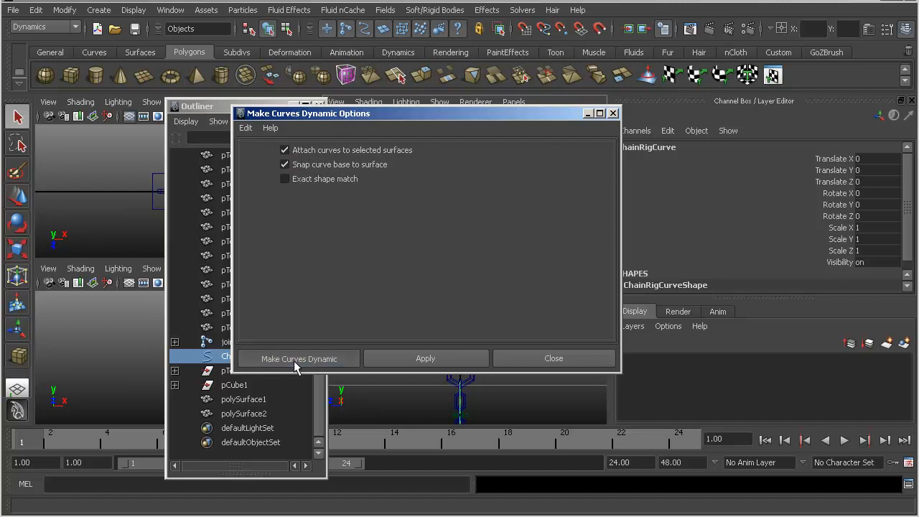
- Expand the new hair system's follicle and output curve groups in the Outliner and inspect curve1 and ChainRigCurve
alt+drag(442, 203, 468, 199)
alt+right_drag(468, 199, 420, 196)
alt+middle_drag(424, 197, 434, 222)
alt+right_drag(435, 222, 411, 203)
alt+drag(407, 198, 447, 192)
alt+right_drag(447, 192, 418, 171)
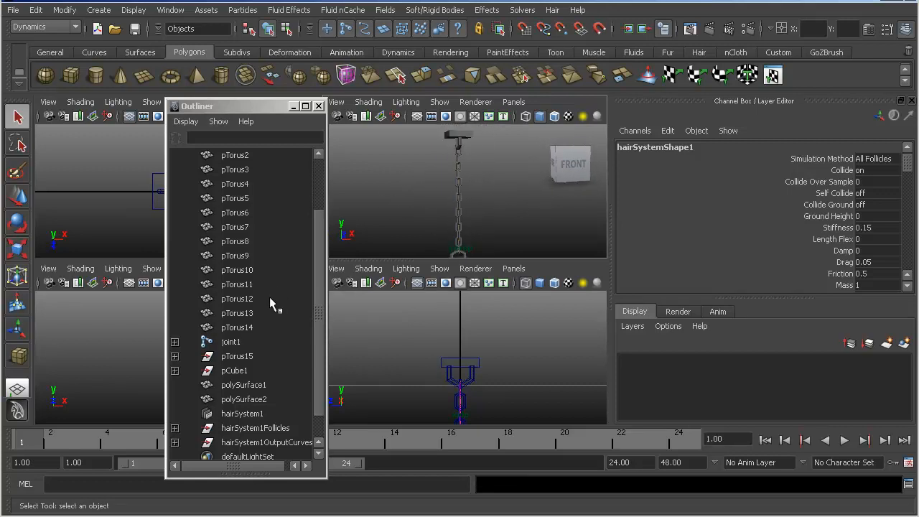
scroll(271, 298, down, 2)
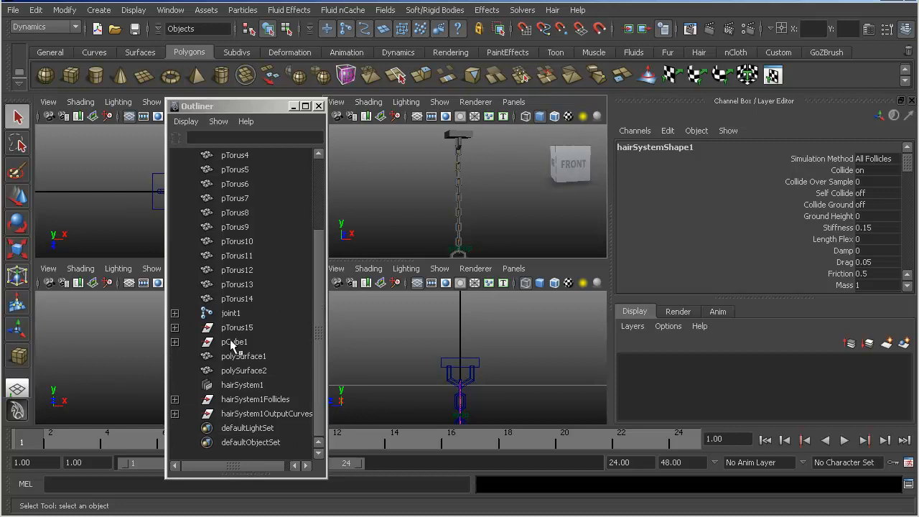
click(174, 413)
click(174, 399)
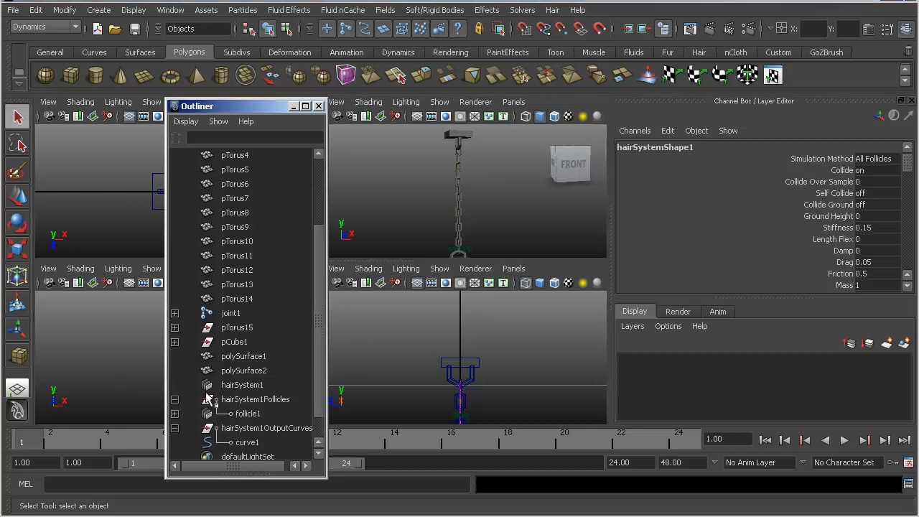
scroll(187, 402, down, 2)
click(237, 414)
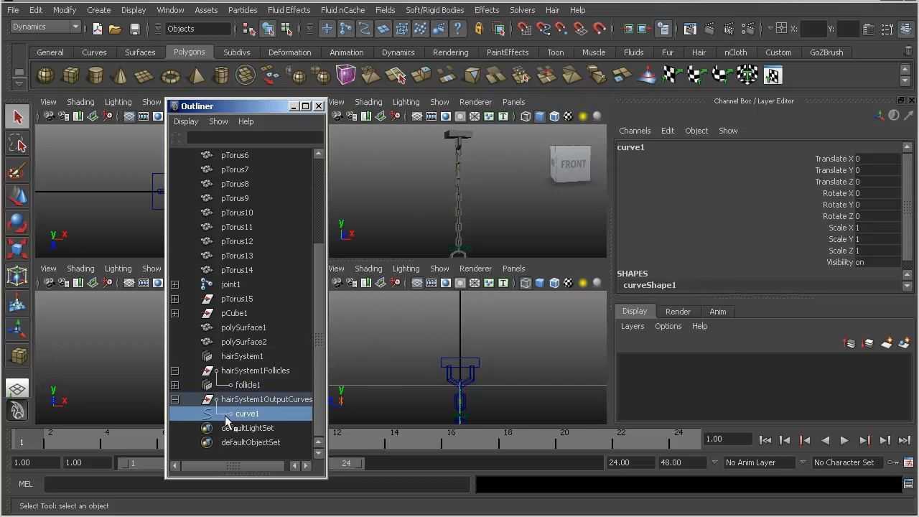
click(174, 384)
click(262, 400)
- Show the Attribute Editor and examine the hairSystem1Follicles group and follicle1 in it
alt+drag(430, 229, 445, 227)
alt+right_drag(447, 222, 496, 220)
alt+middle_drag(465, 195, 466, 227)
alt+right_drag(466, 226, 503, 221)
click(270, 371)
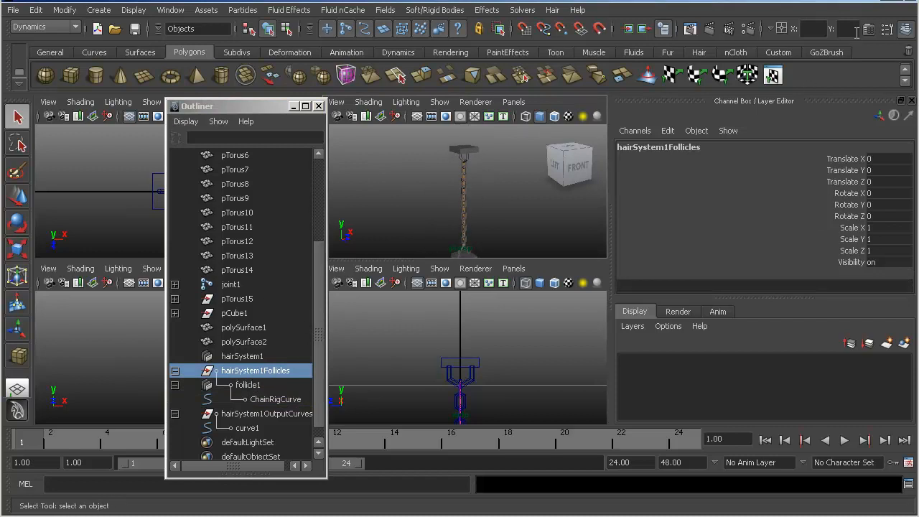
click(868, 29)
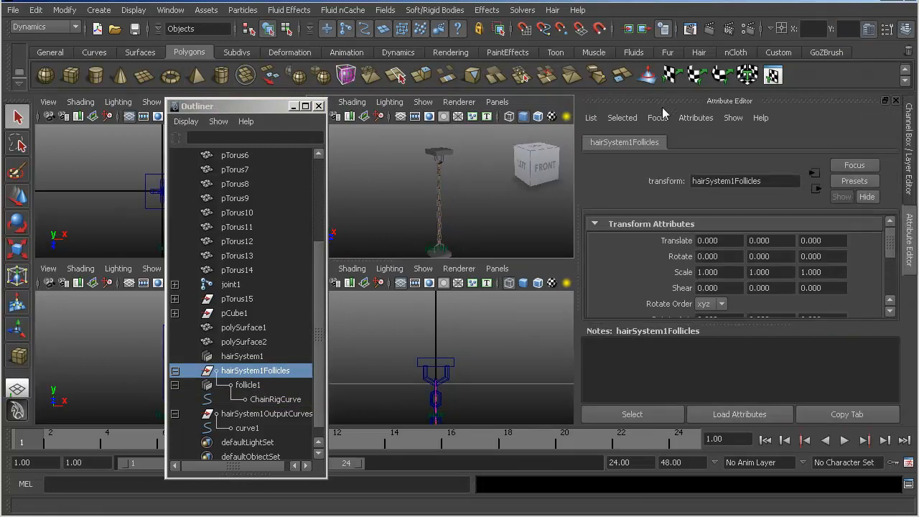
click(232, 390)
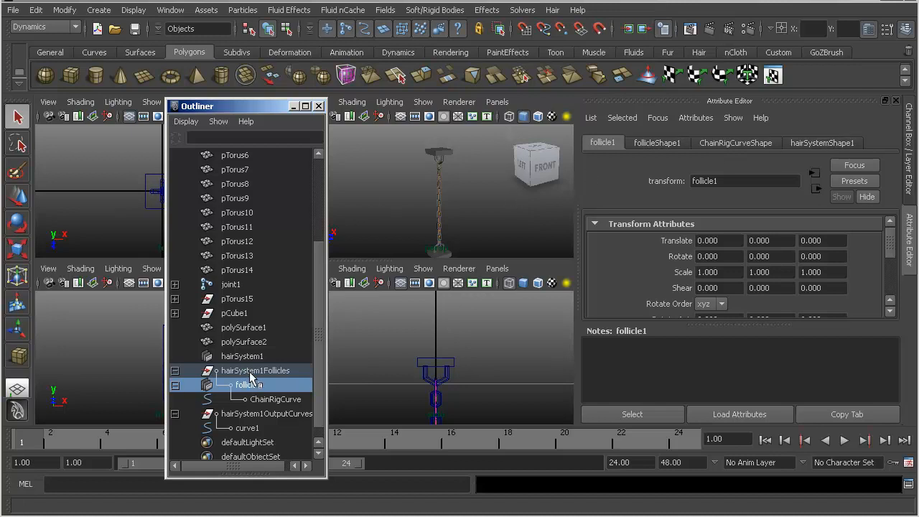
click(252, 372)
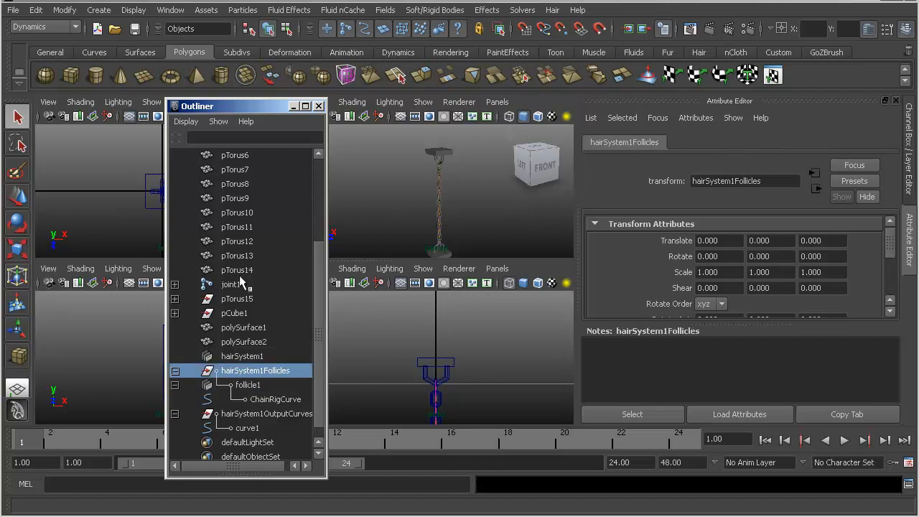
- Rename the upper mount mesh polySurface1 as TopAnchor
click(248, 327)
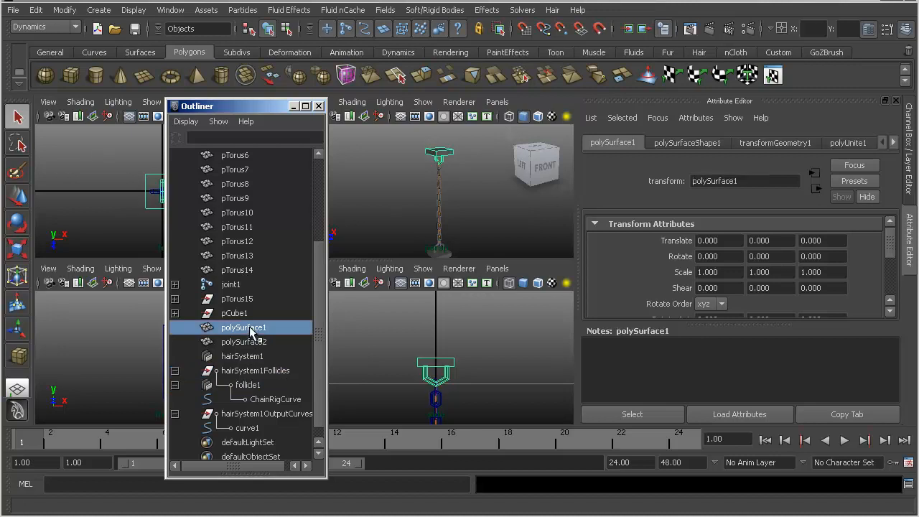
double_click(251, 329)
key(BackSpace)
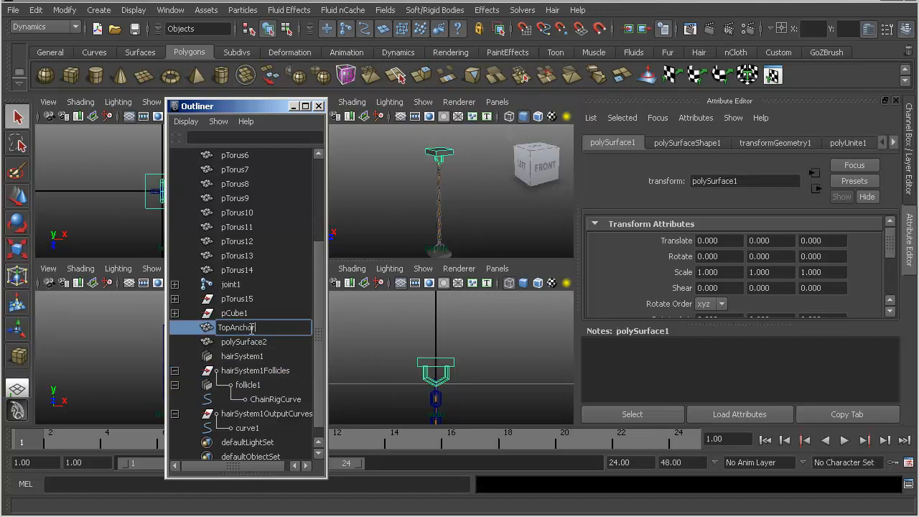
key(Return)
- Rename the lower mount mesh polySurface2 as BottomAnchor
click(241, 341)
double_click(241, 341)
text(BottomAnchor)
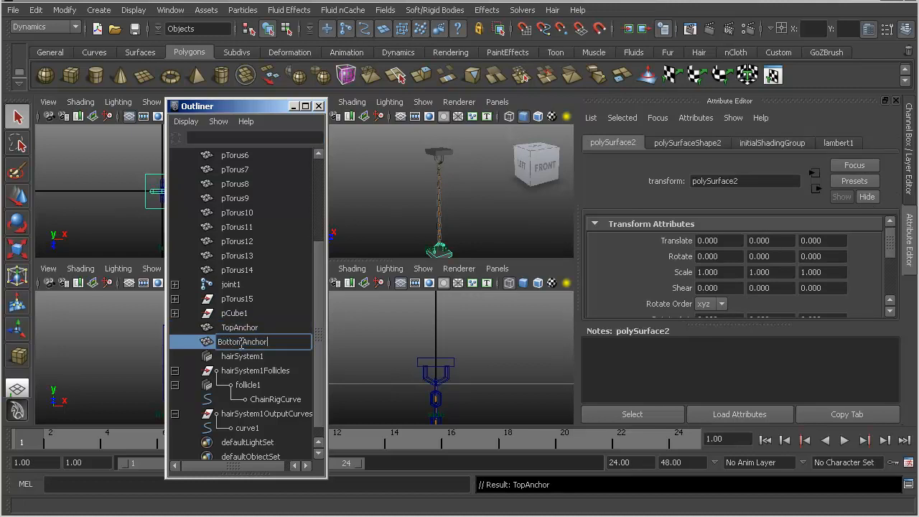
key(Return)
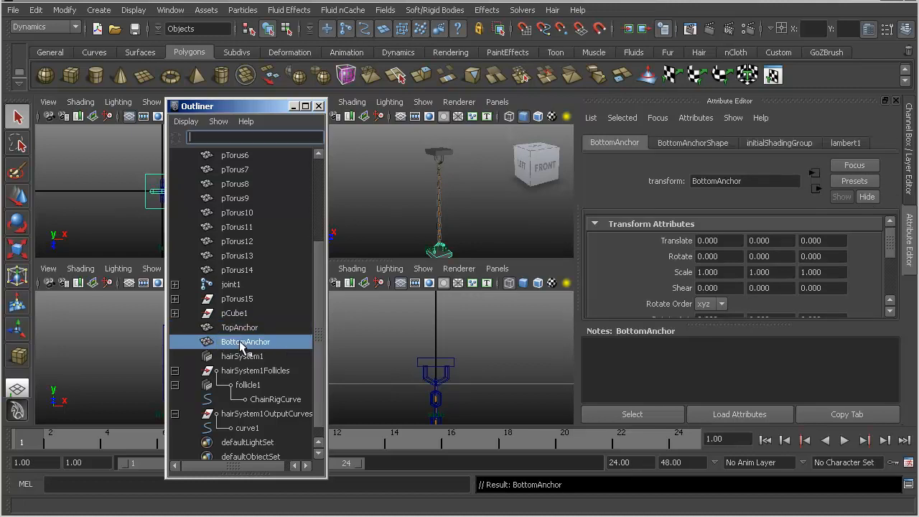
alt+drag(443, 200, 449, 167)
alt+right_drag(449, 167, 471, 181)
alt+middle_drag(470, 181, 447, 181)
alt+right_drag(439, 181, 395, 185)
alt+middle_drag(439, 188, 441, 176)
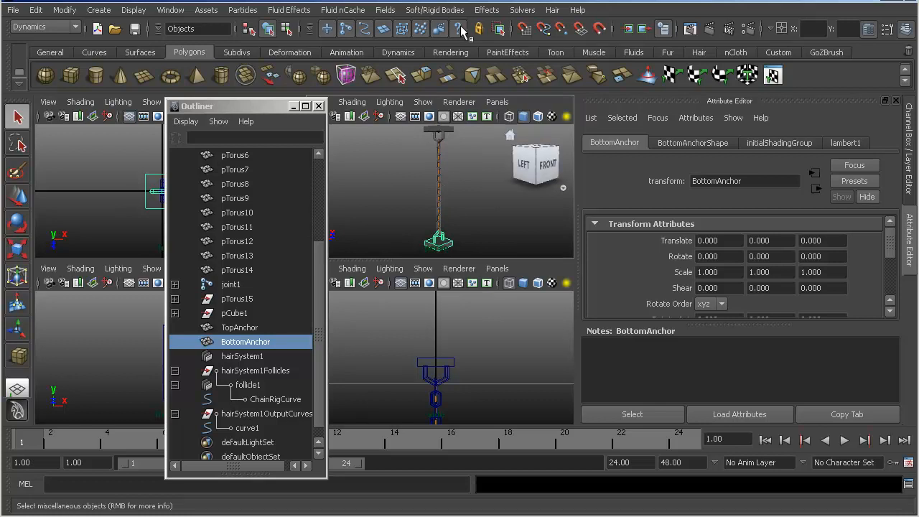
- Activate the IK Spline Handle Tool with its settings displayed, and close the Outliner to clear the viewports
key(F2)
key(F3)
key(F2)
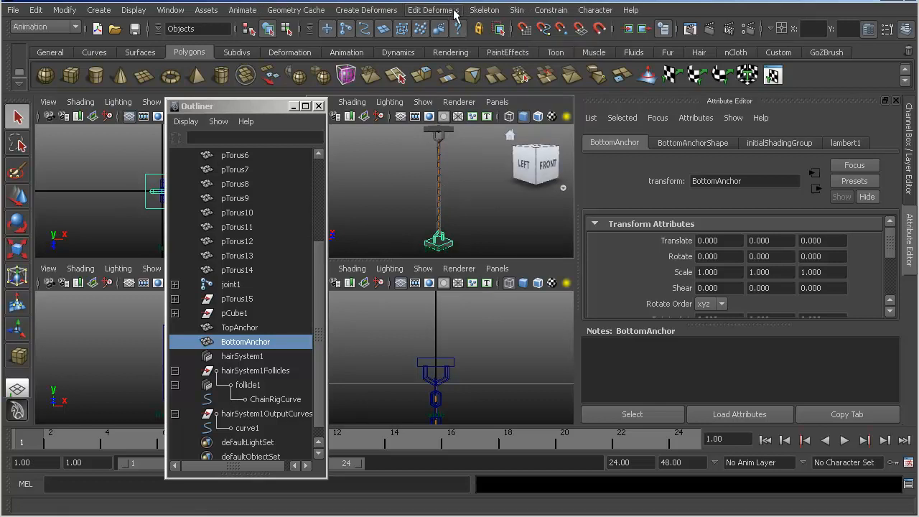
click(482, 10)
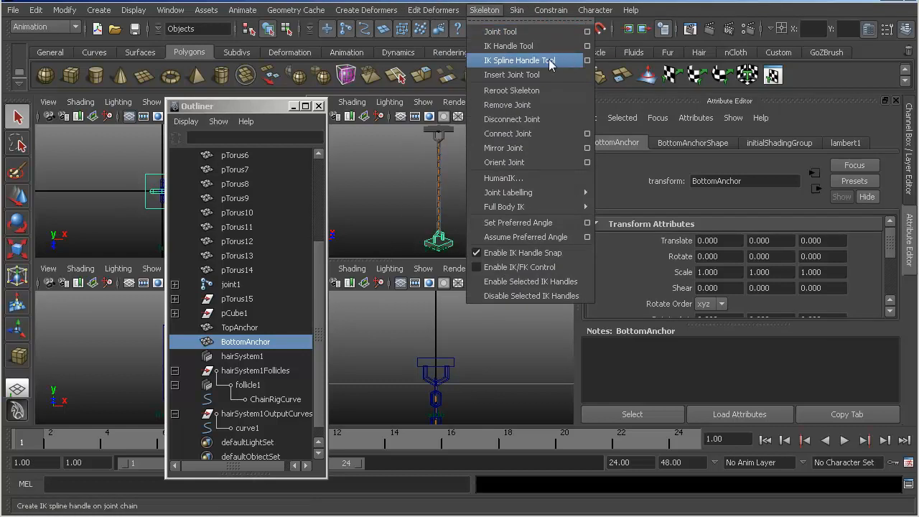
click(587, 60)
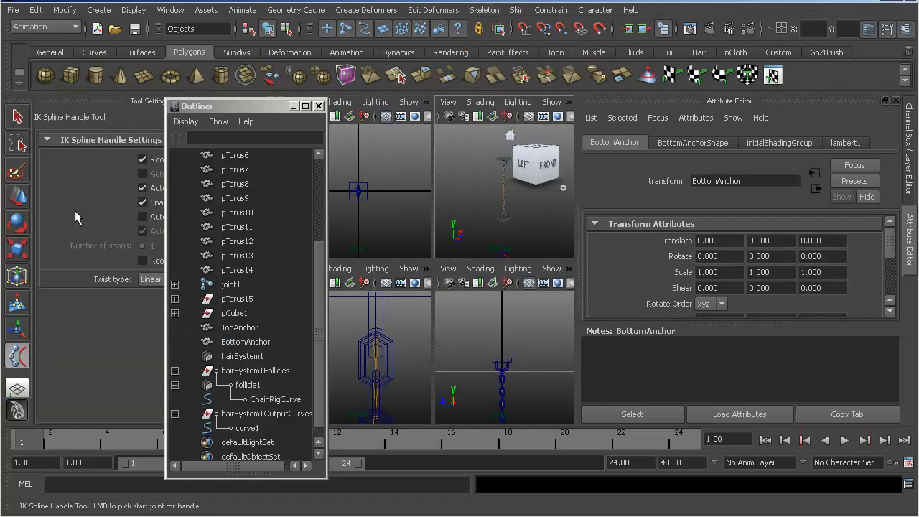
drag(249, 111, 354, 110)
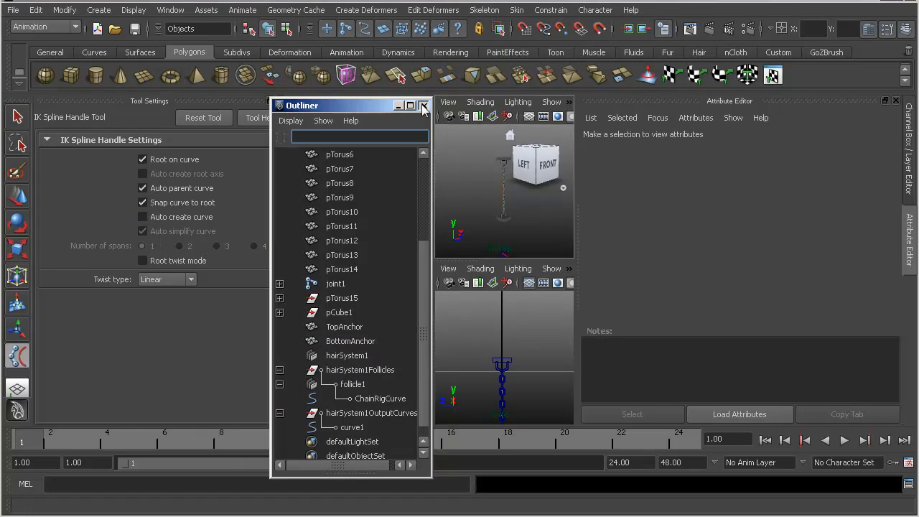
drag(354, 107, 414, 110)
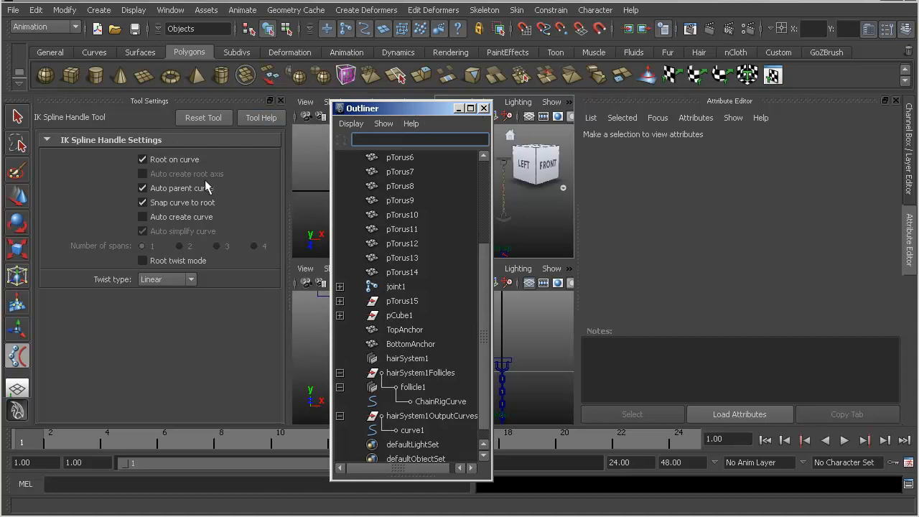
click(484, 107)
- Pick joint1 at the upper end of the chain as the IK spline handle's start joint
alt+right_drag(529, 193, 512, 193)
key(space)
alt+middle_drag(395, 176, 403, 185)
alt+right_drag(404, 186, 471, 200)
alt+middle_drag(462, 194, 437, 271)
alt+right_drag(435, 267, 406, 215)
alt+middle_drag(403, 205, 427, 258)
alt+right_drag(428, 258, 422, 252)
alt+drag(423, 252, 468, 229)
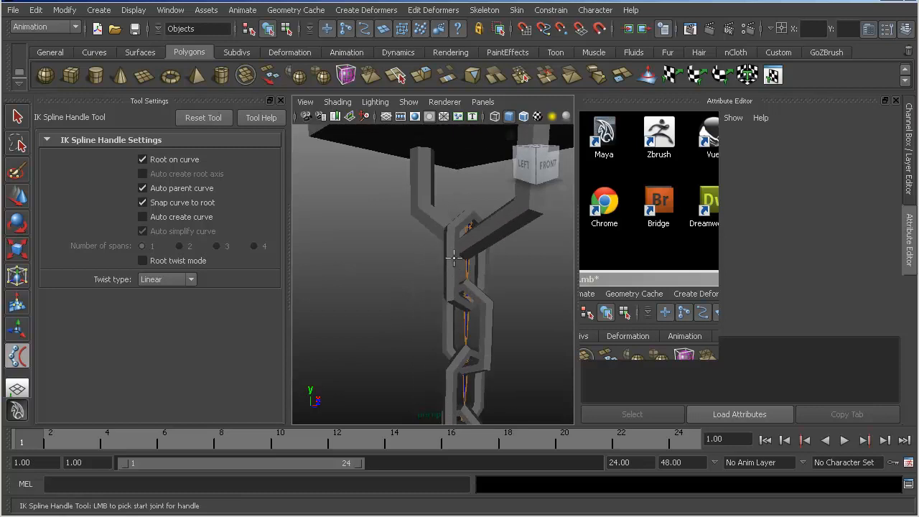
click(469, 227)
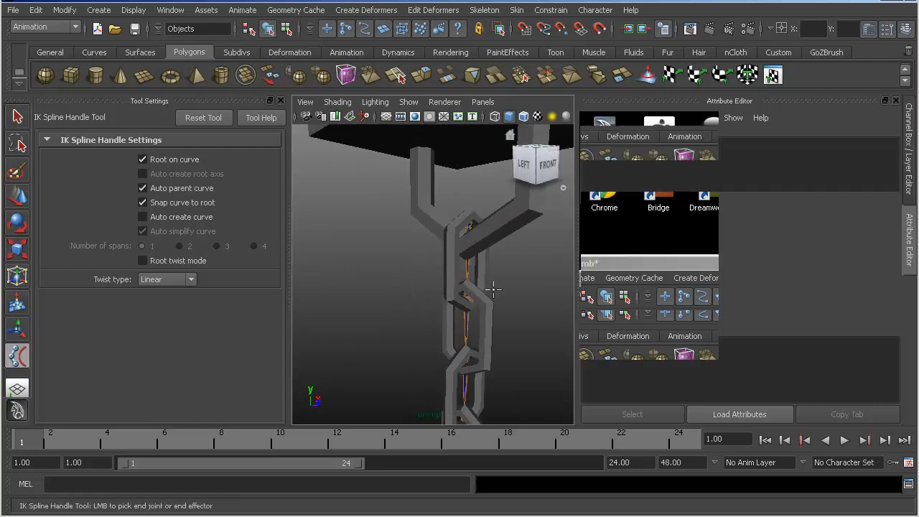
- Pick joint15 at the lower end of the chain as the IK spline handle's end joint
alt+middle_drag(450, 334, 450, 119)
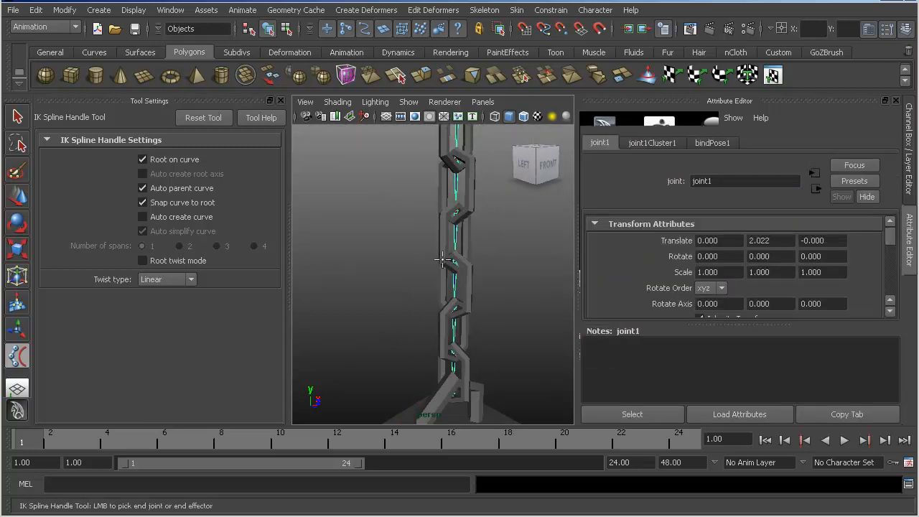
alt+middle_drag(456, 391, 465, 277)
alt+right_drag(457, 266, 407, 273)
alt+middle_drag(412, 272, 484, 320)
alt+right_drag(393, 285, 443, 268)
alt+middle_drag(443, 268, 452, 283)
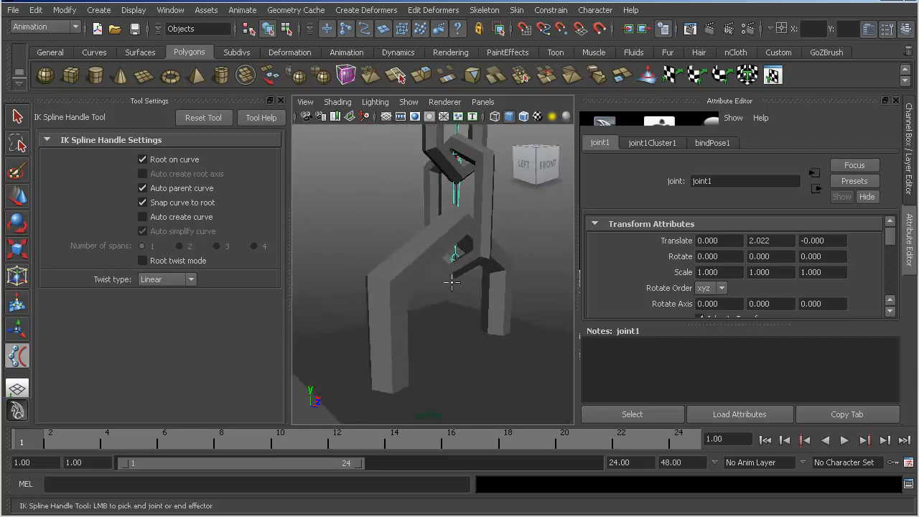
click(456, 257)
alt+right_drag(455, 257, 369, 252)
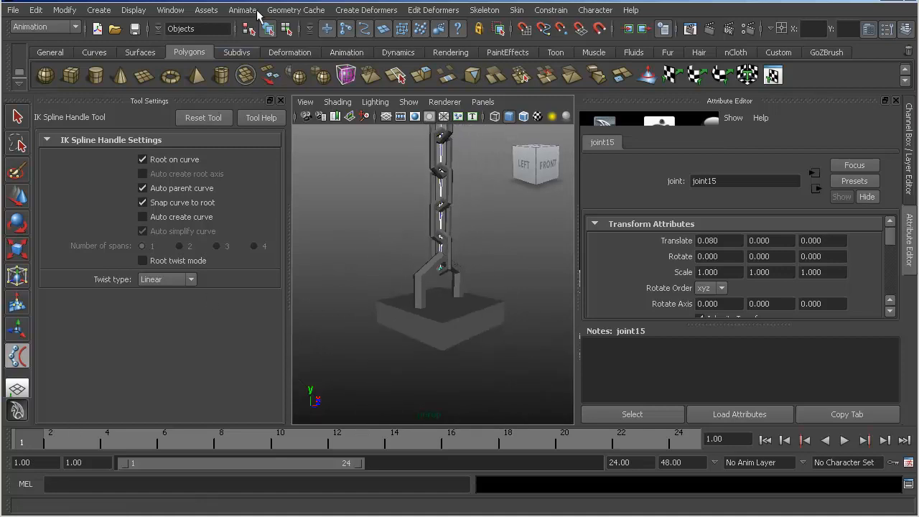
- Reopen the Outliner and choose curve1 from hairSystem1OutputCurves as the IK handle's spline curve
click(170, 10)
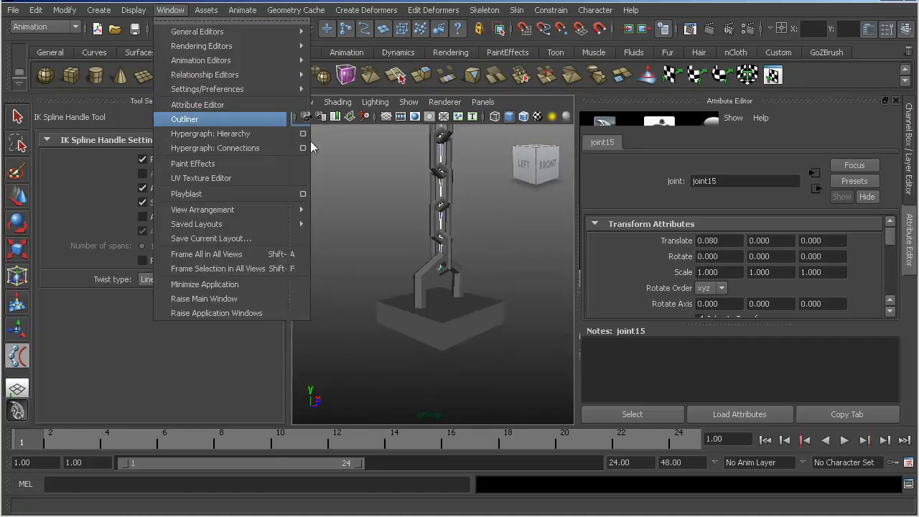
click(230, 120)
drag(406, 107, 114, 79)
scroll(90, 345, down, 3)
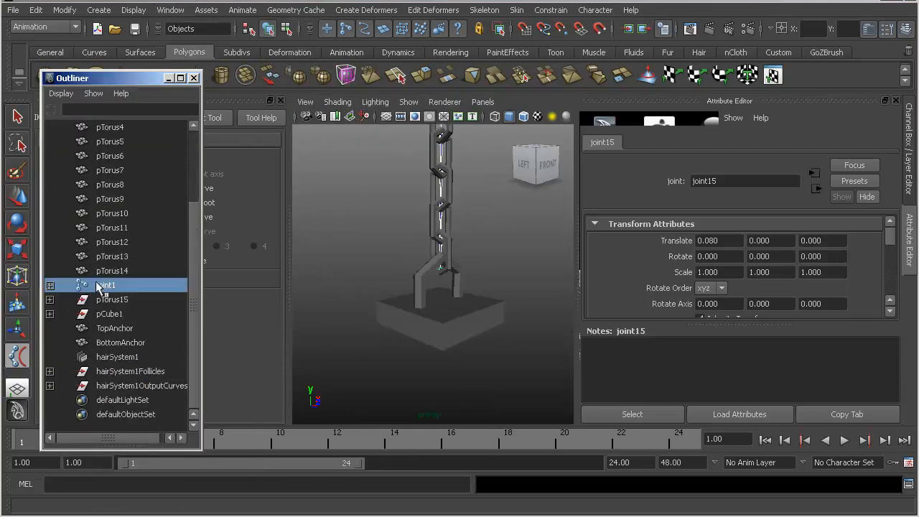
click(50, 386)
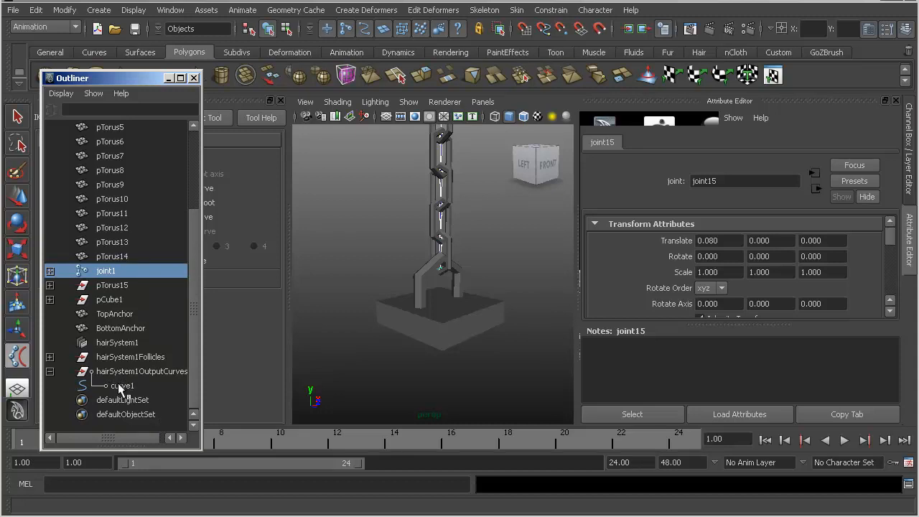
click(111, 386)
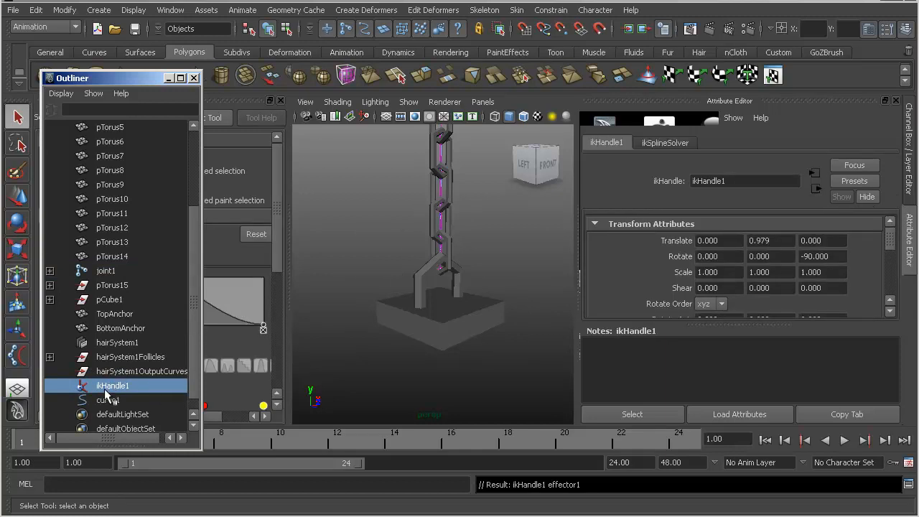
- Examine the rigged chain from several angles and check the hairSystem1Follicles group's move manipulator
alt+middle_drag(404, 261, 383, 344)
scroll(406, 317, down, 5)
alt+drag(383, 345, 360, 345)
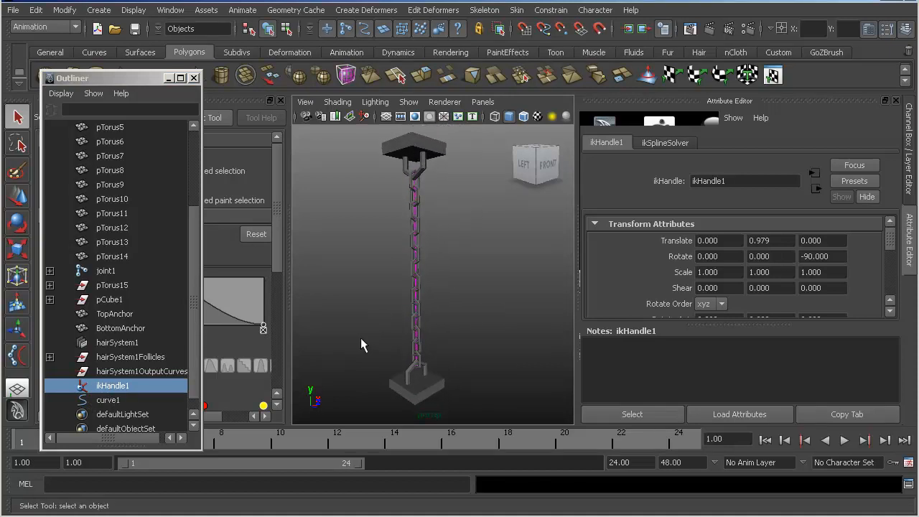
alt+drag(398, 275, 435, 274)
alt+middle_drag(434, 277, 431, 290)
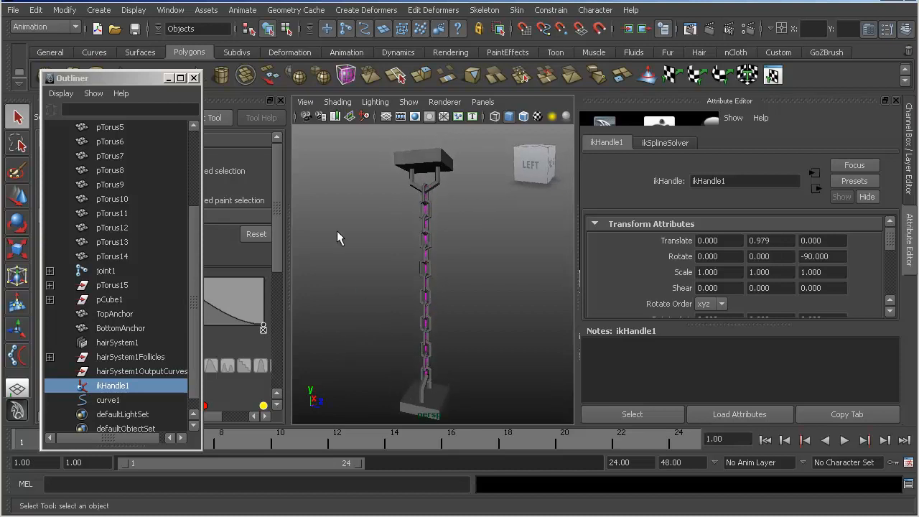
click(138, 359)
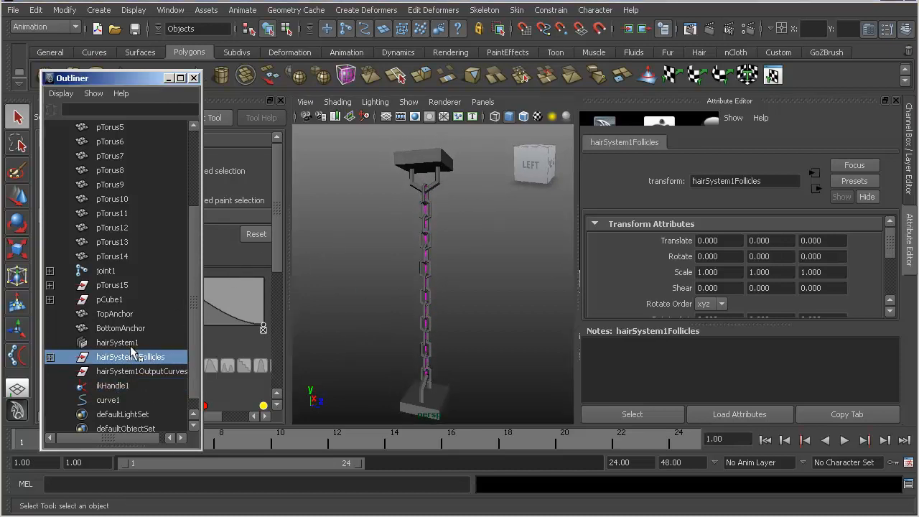
key(w)
alt+right_drag(446, 302, 290, 308)
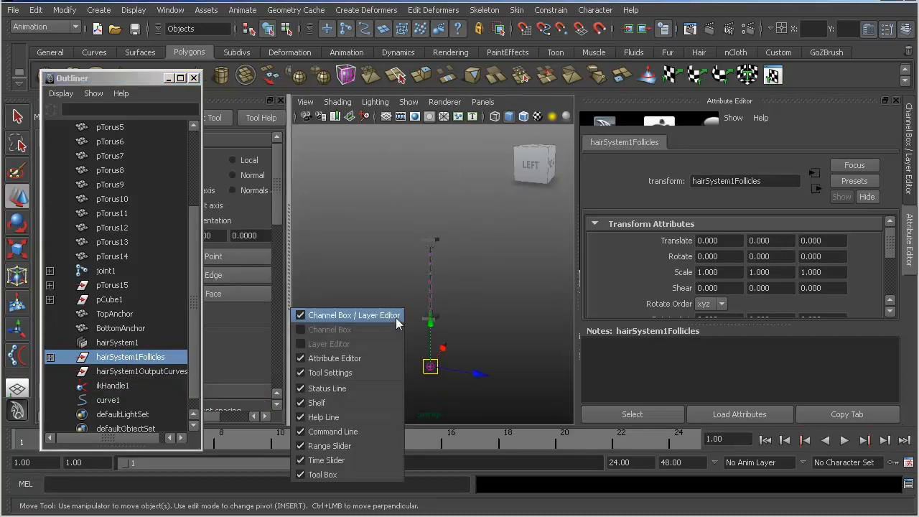
click(497, 285)
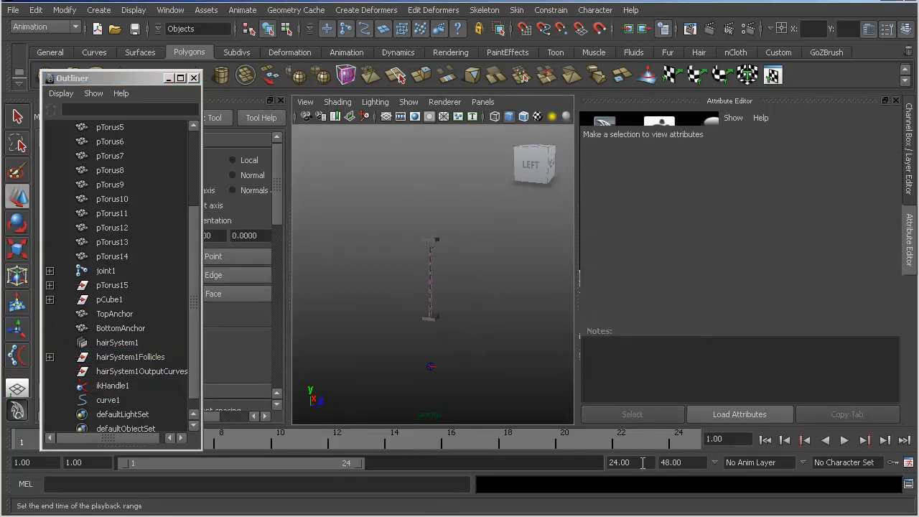
alt+right_drag(476, 261, 538, 281)
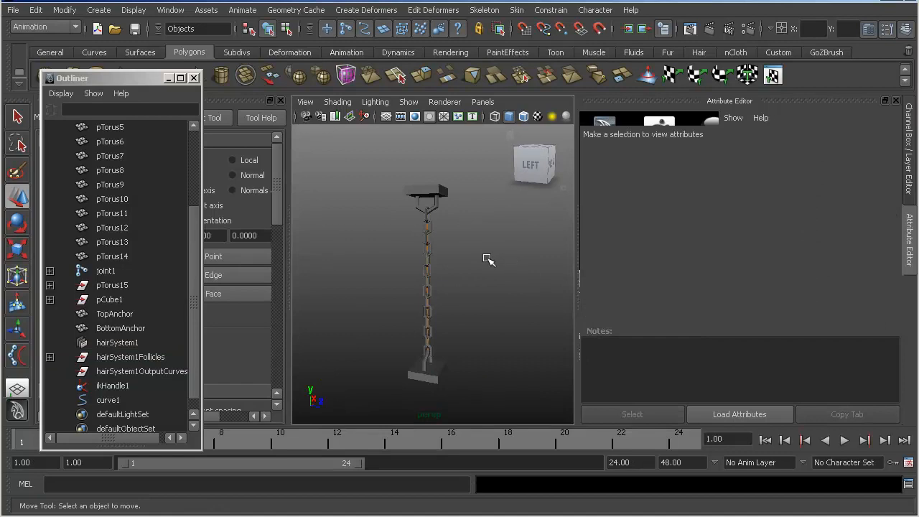
- Save the scene under the name ChainRigTutorialExample1AlmostDone.mb
click(13, 10)
click(53, 77)
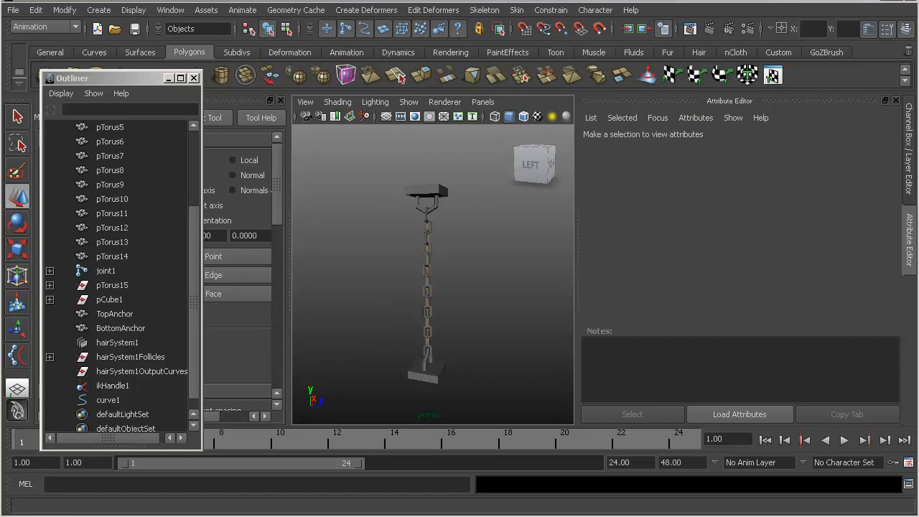
key(q)
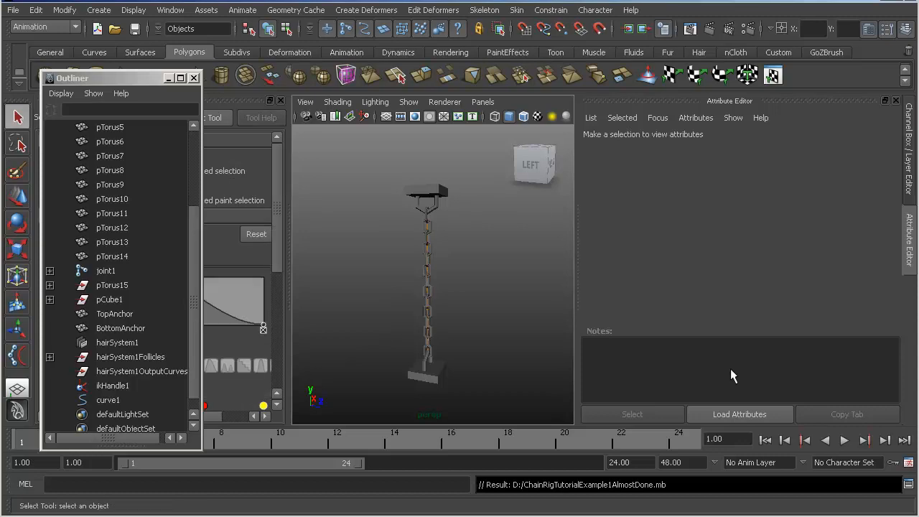
scroll(519, 322, up, 5)
alt+middle_drag(478, 289, 470, 328)
scroll(441, 301, up, 3)
alt+middle_drag(438, 293, 424, 311)
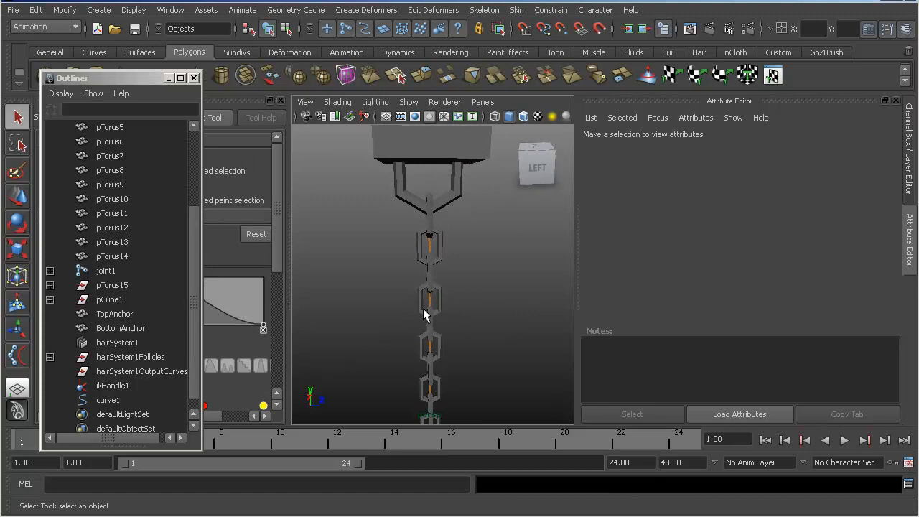
click(550, 11)
mouse_move(516, 10)
alt+drag(445, 288, 473, 226)
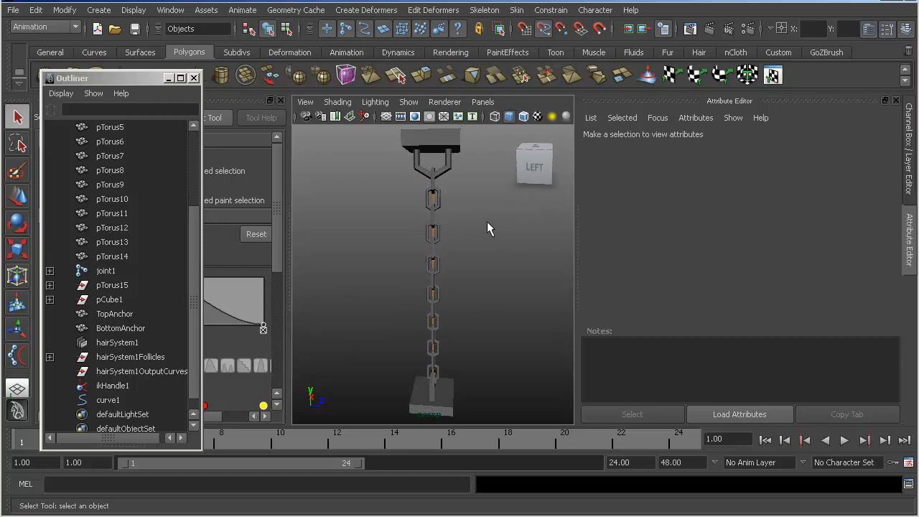
- Switch to the Dynamics menu set and set the playback range's end time to 8000 frames
key(F5)
click(630, 462)
text(8000)
key(Return)
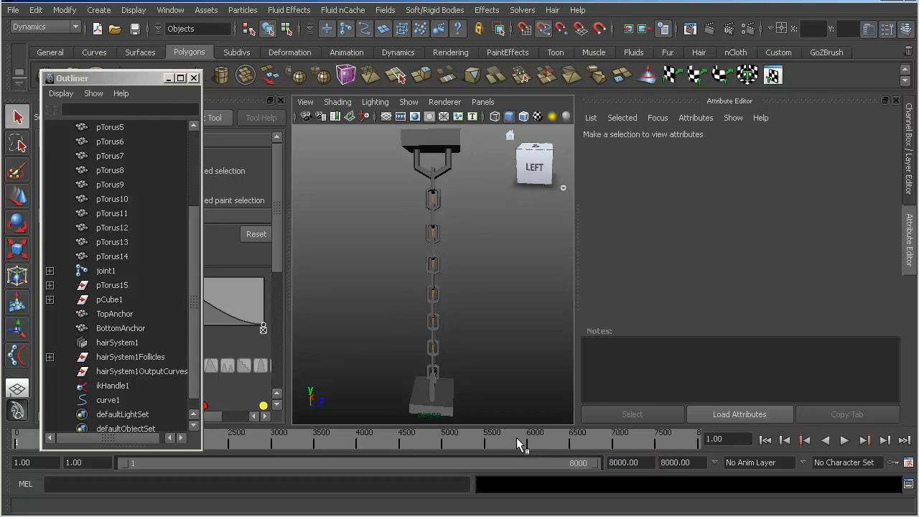
- Run Interactive Playback and examine the chain's dynamic behaviour between the two anchors
alt+drag(431, 384, 416, 228)
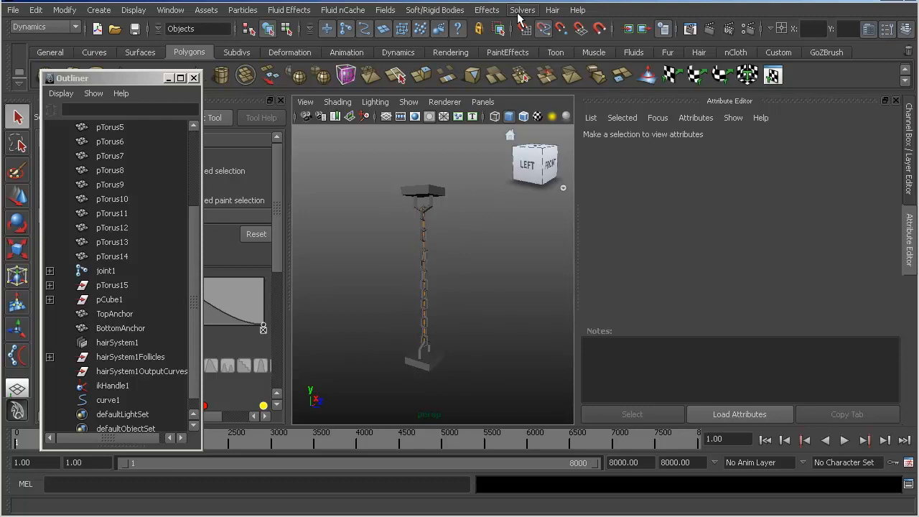
click(520, 12)
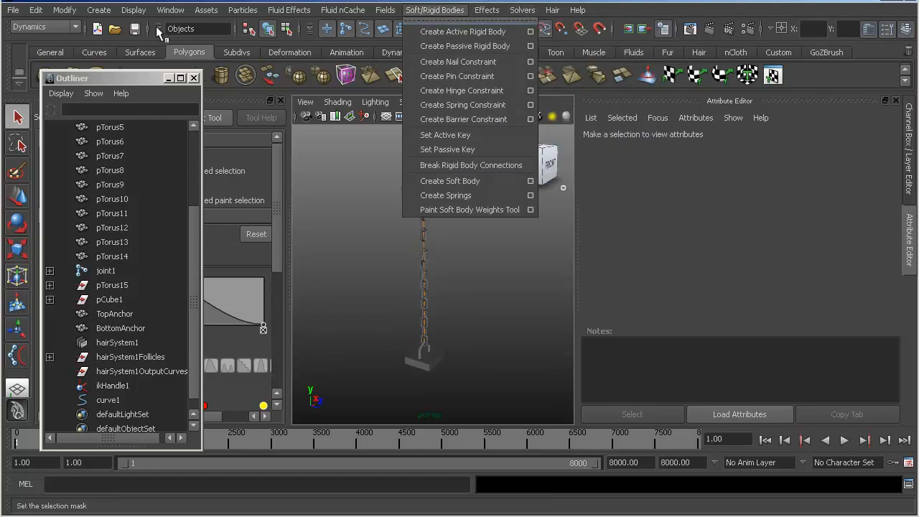
mouse_move(522, 10)
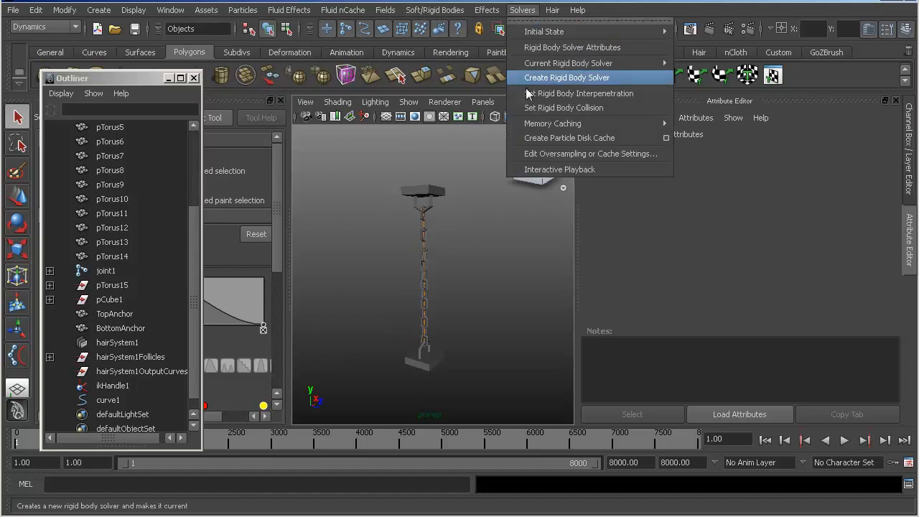
click(561, 169)
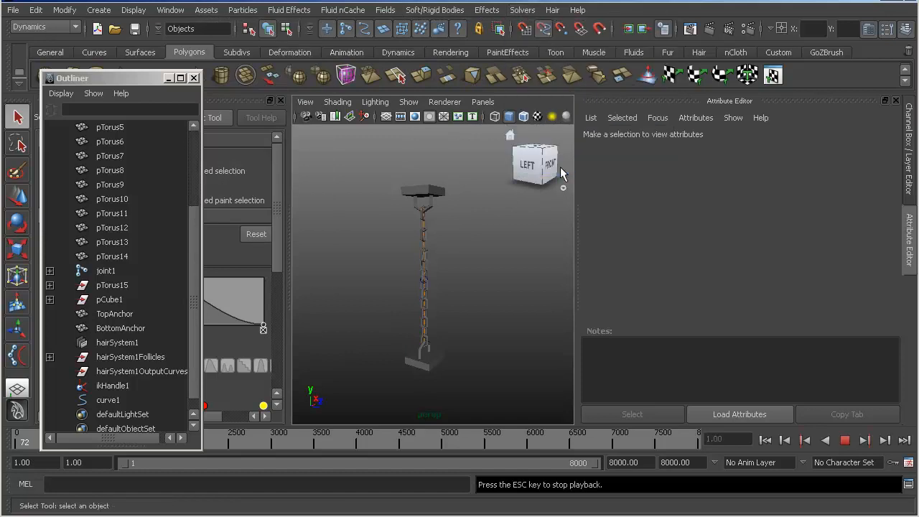
alt+right_drag(377, 248, 510, 269)
alt+drag(458, 261, 481, 266)
alt+middle_drag(465, 263, 464, 282)
alt+right_drag(463, 283, 416, 256)
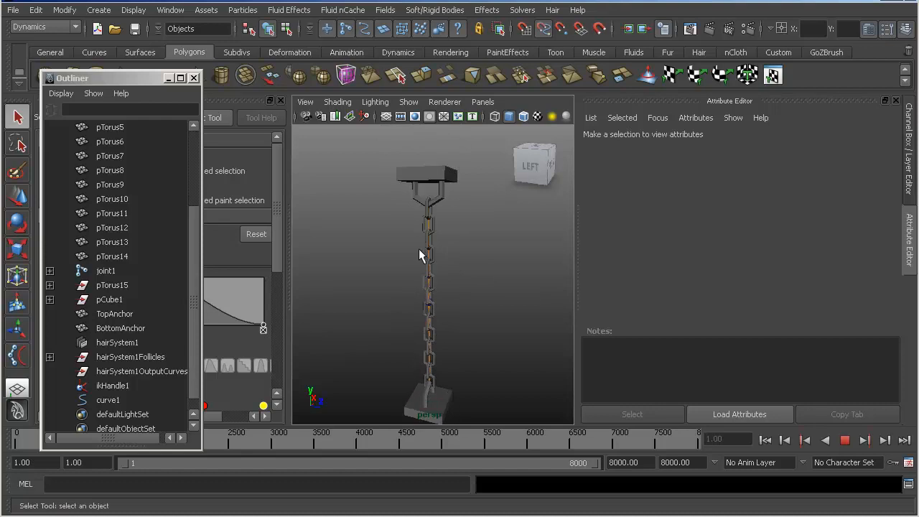
- Stop the playback and rewind it to frame 1, and select the hairSystem1Follicles group
click(845, 441)
click(764, 440)
click(128, 356)
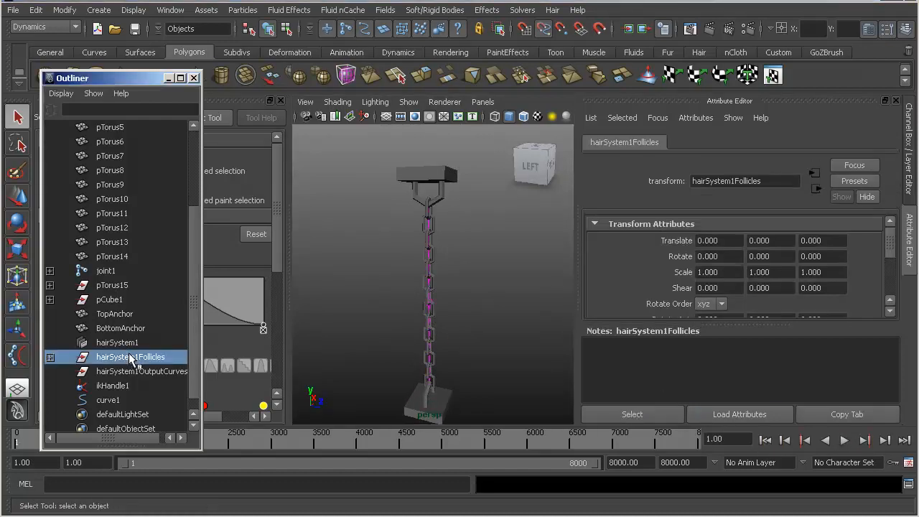
- Parent hairSystem1Follicles under TopAnchor in the scene hierarchy, then clear the selection
key(w)
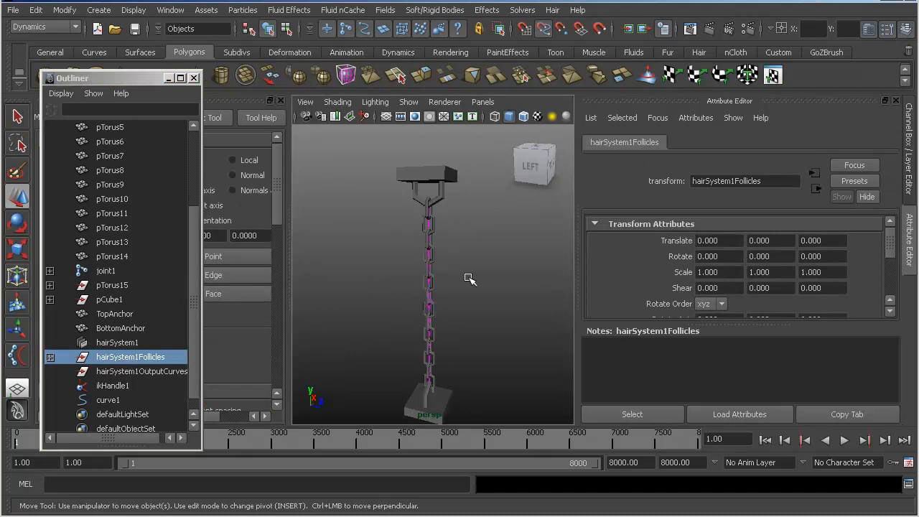
click(468, 279)
click(134, 359)
middle_drag(133, 359, 123, 315)
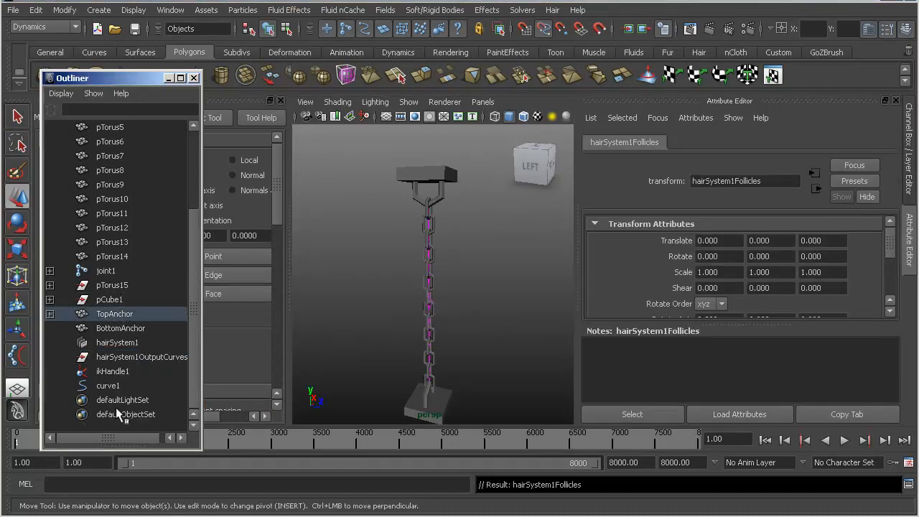
click(511, 350)
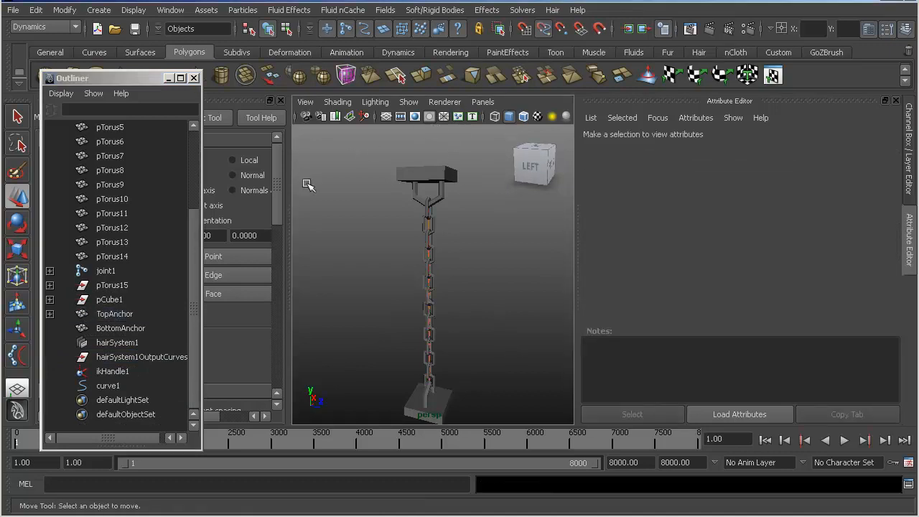
- Create a Stick hair constraint on curve1
click(101, 387)
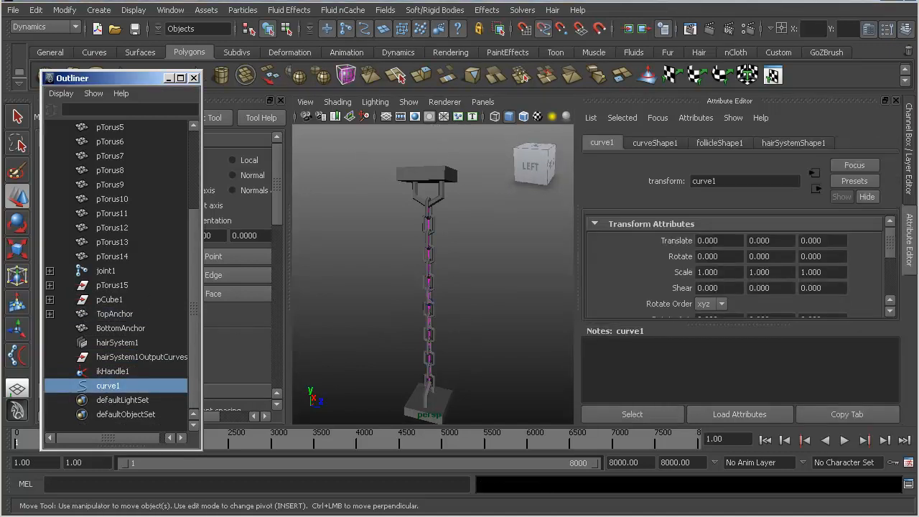
click(552, 9)
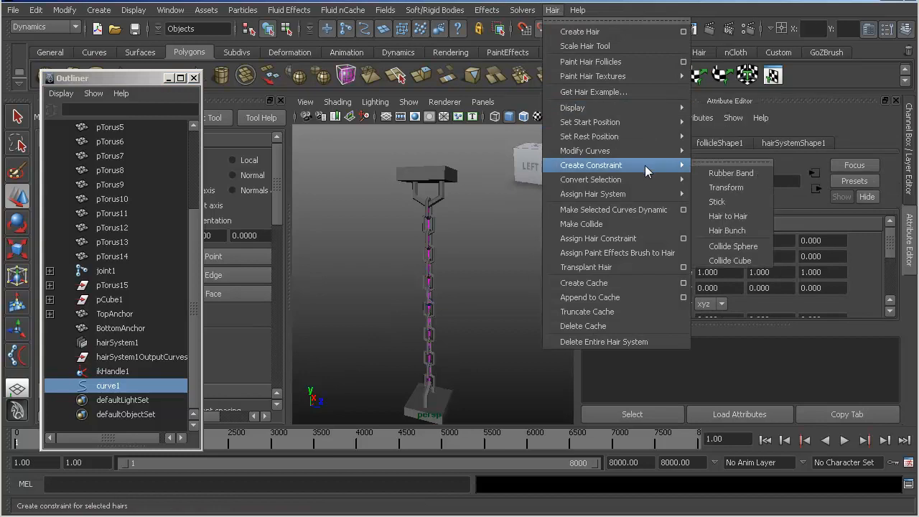
mouse_move(650, 156)
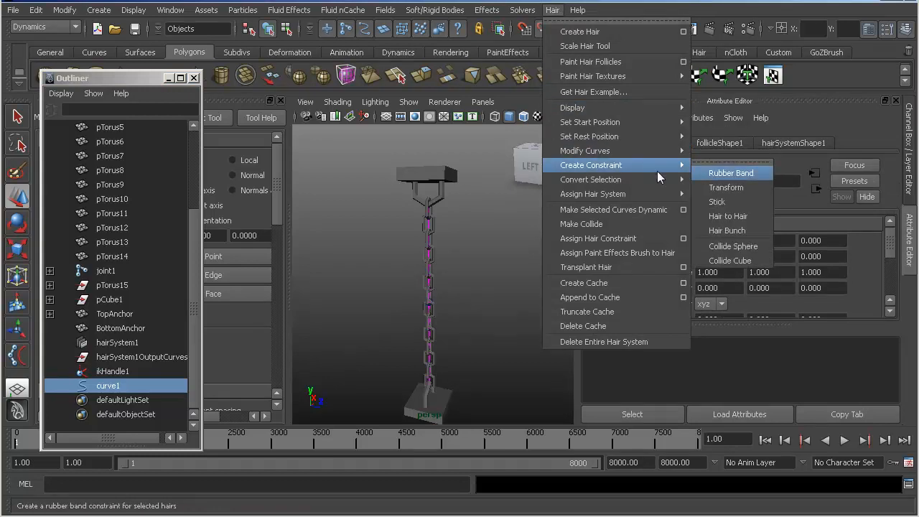
click(745, 201)
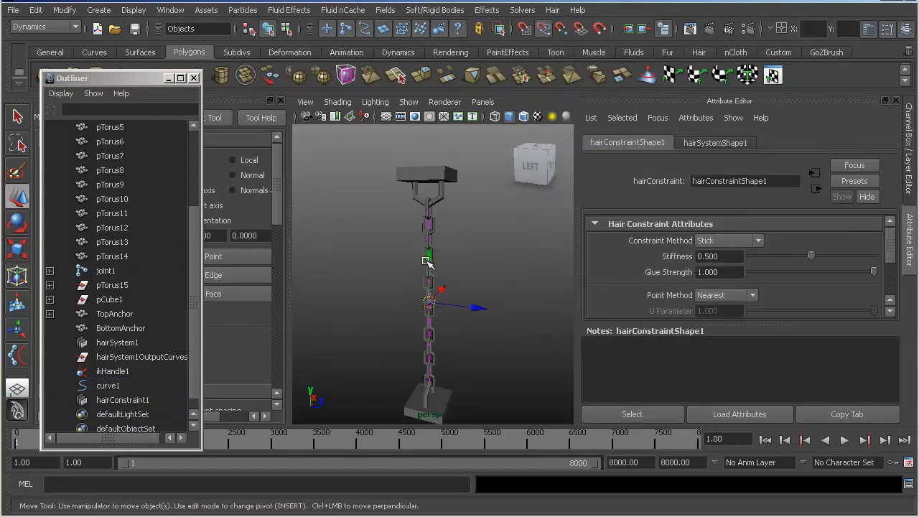
- Try moving the stick hair constraint upward along the chain, undoing the last moves
drag(436, 399, 429, 194)
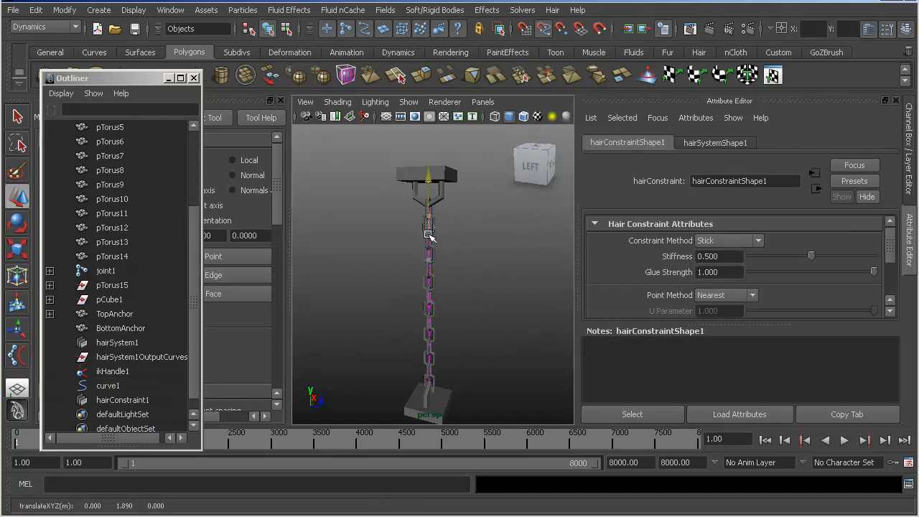
key(ctrl+z)
click(123, 400)
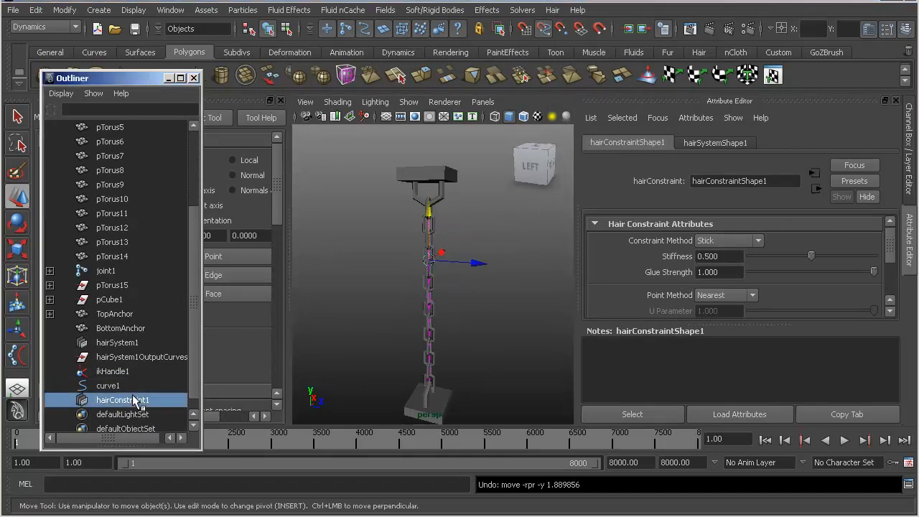
alt+drag(336, 302, 433, 302)
alt+right_drag(434, 302, 501, 296)
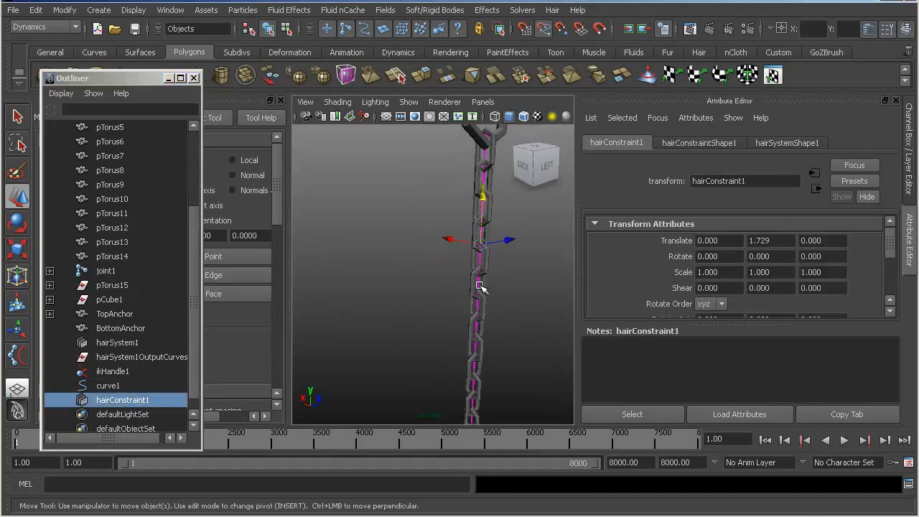
drag(482, 214, 481, 217)
key(ctrl+z)
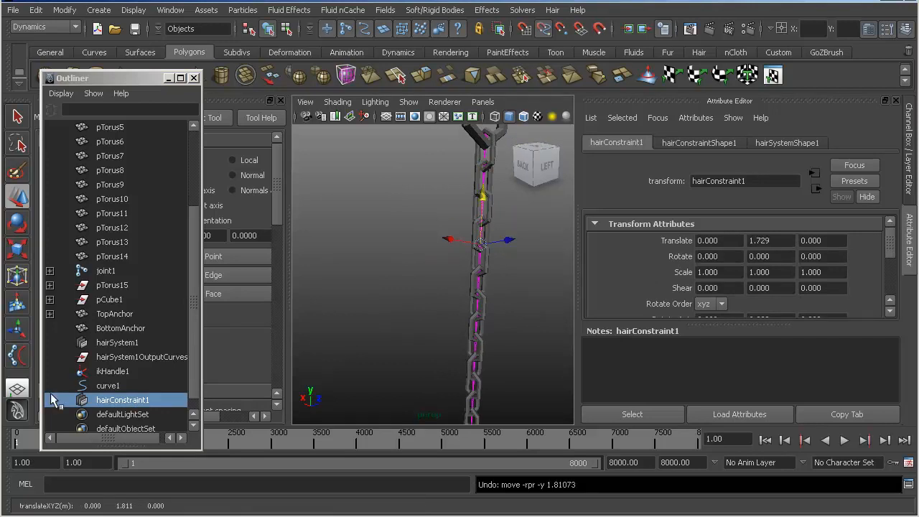
- Delete hairConstraint1 from the scene and frame the whole chain
click(109, 386)
click(112, 401)
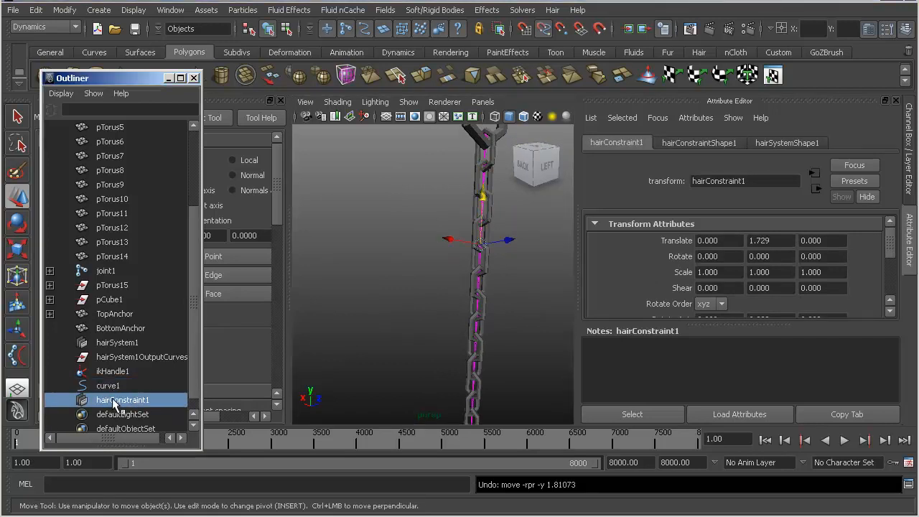
key(Delete)
key(a)
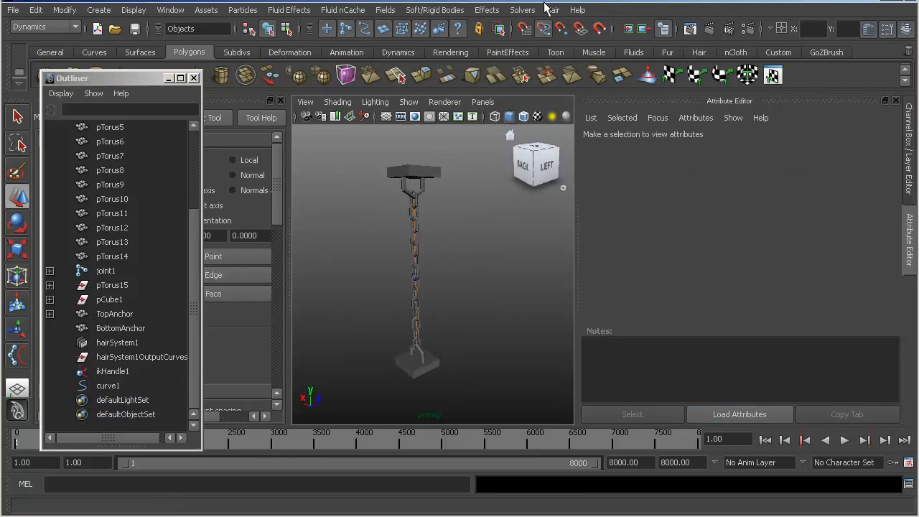
- Run Interactive Playback and move TopAnchor down and sideways to test how the chain follows
click(522, 10)
click(553, 164)
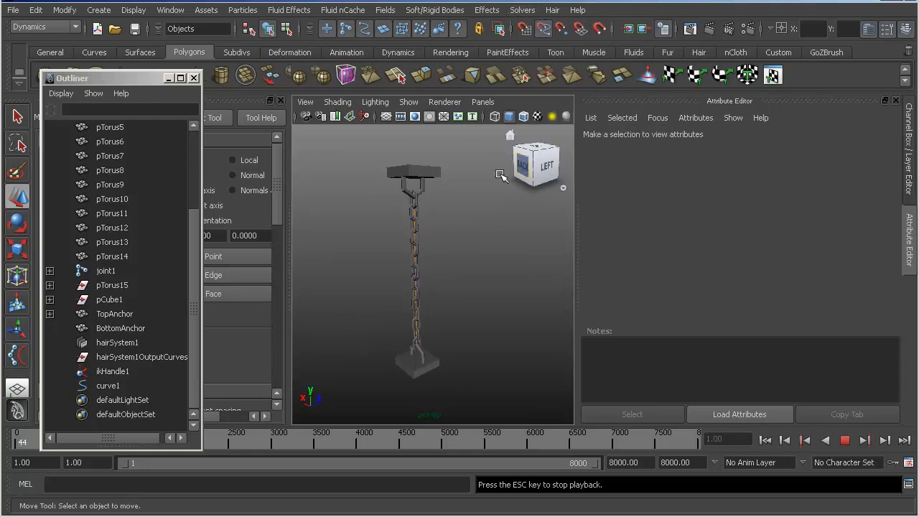
click(410, 170)
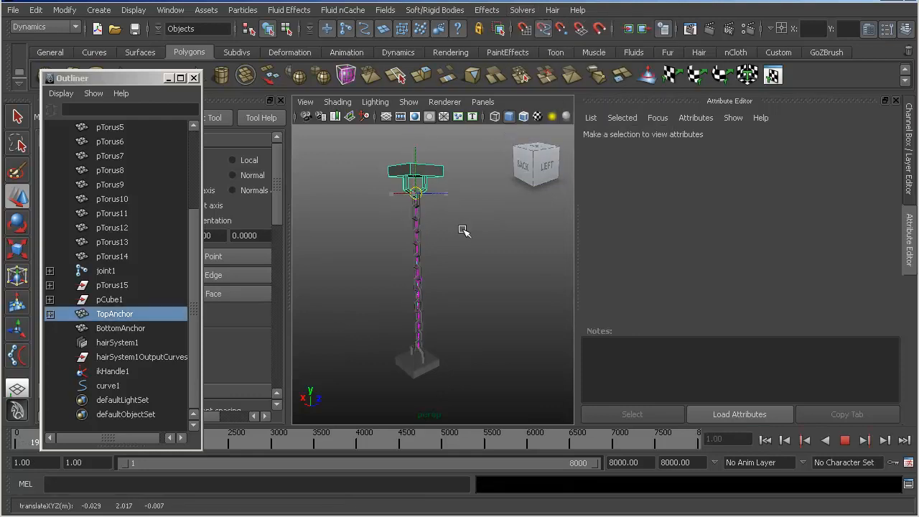
drag(415, 239, 416, 192)
drag(415, 158, 479, 221)
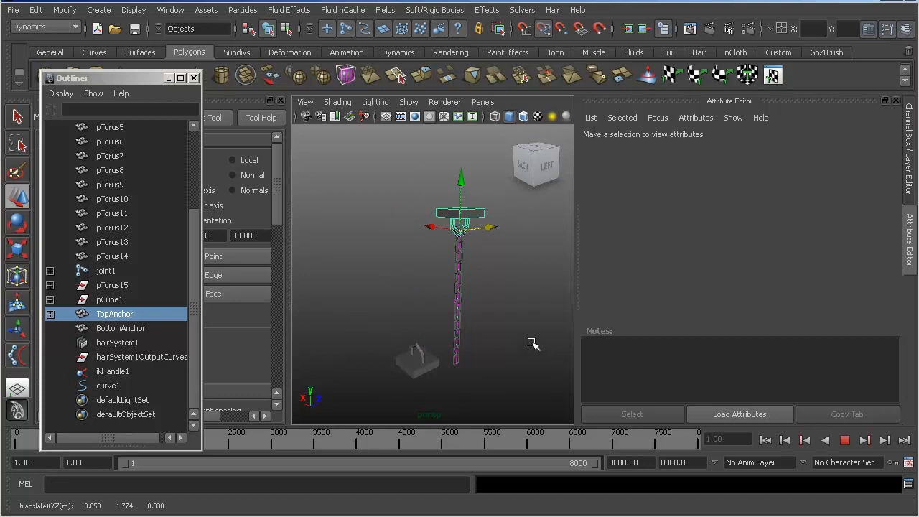
- Stop the playback, undo the TopAnchor test moves and return to frame 1
click(843, 441)
click(761, 438)
key(ctrl+z)
key(ctrl+z)
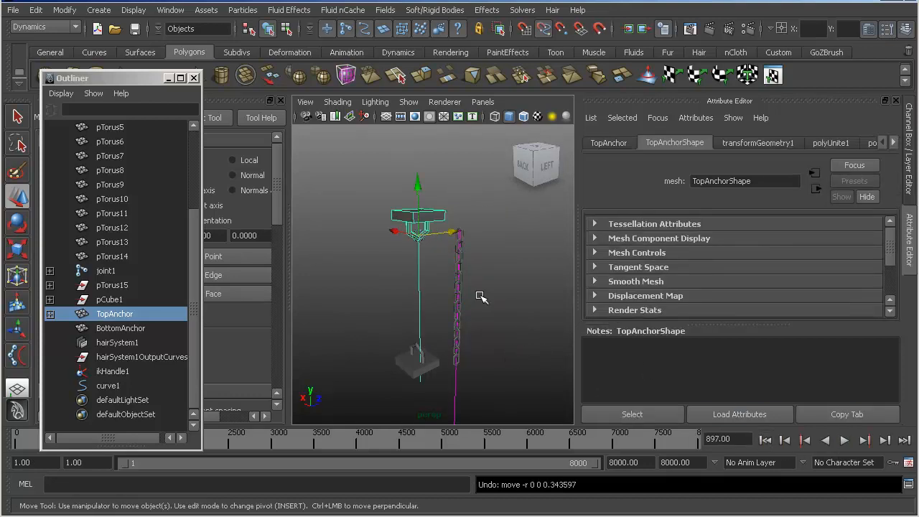
click(763, 442)
alt+drag(477, 300, 472, 280)
key(ctrl+z)
key(ctrl+z)
key(ctrl+z)
click(766, 440)
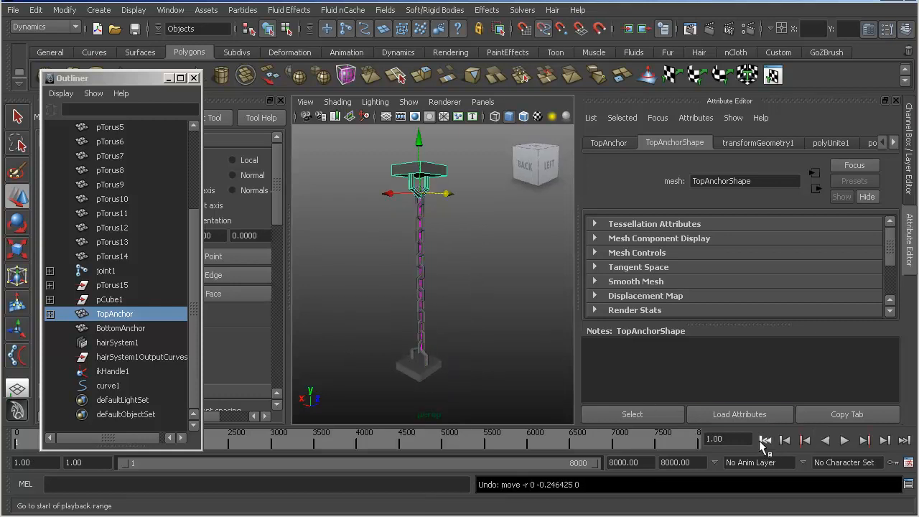
alt+drag(467, 332, 537, 339)
key(ctrl+z)
key(ctrl+z)
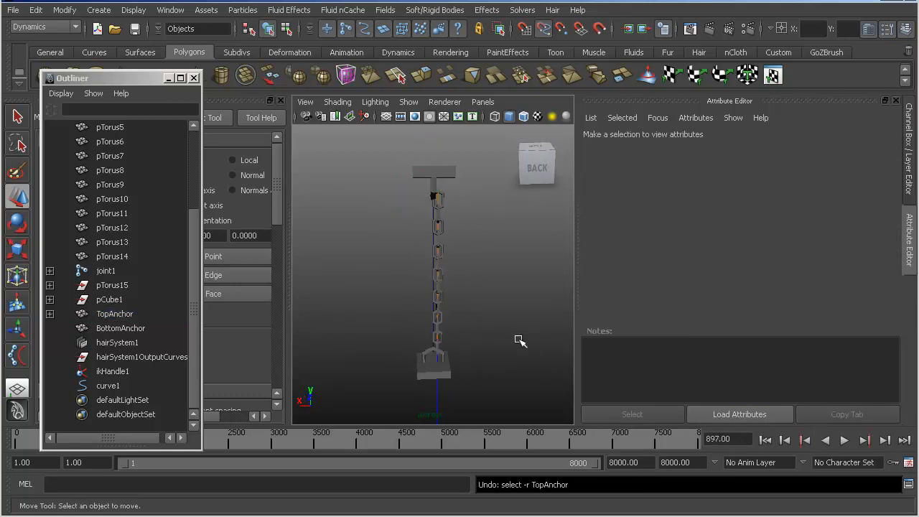
click(765, 440)
- Examine TopAnchor's transform channels and inspect its connection to the chain from several angles
alt+drag(506, 276, 468, 189)
click(465, 188)
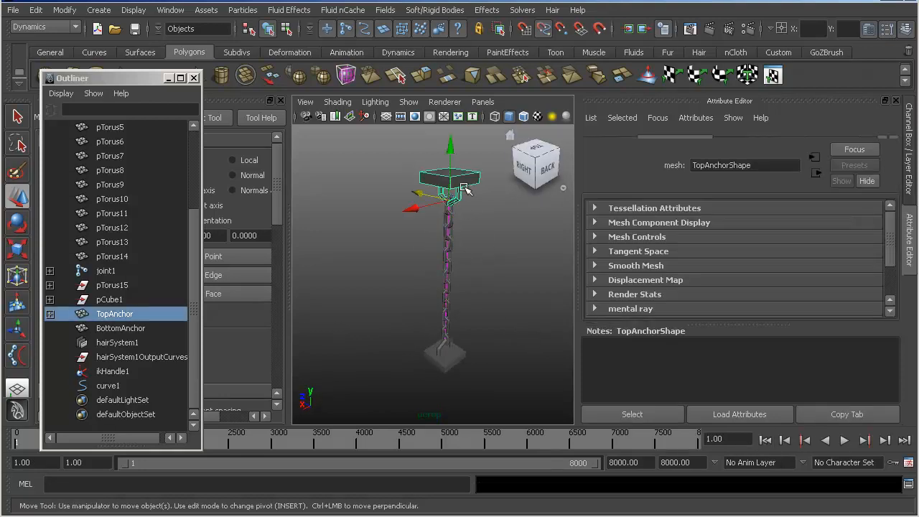
click(907, 32)
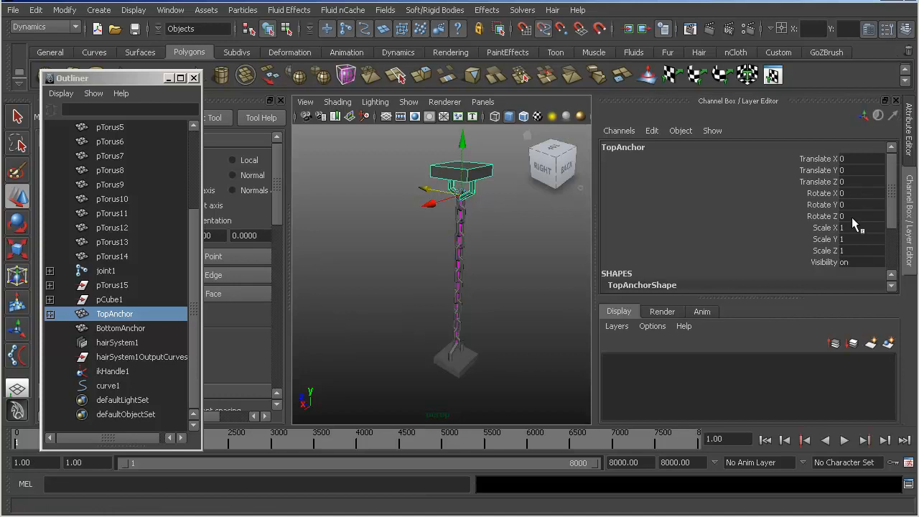
alt+drag(485, 227, 417, 215)
alt+right_drag(418, 215, 500, 214)
alt+middle_drag(501, 208, 501, 260)
alt+drag(501, 260, 600, 276)
alt+middle_drag(499, 222, 370, 239)
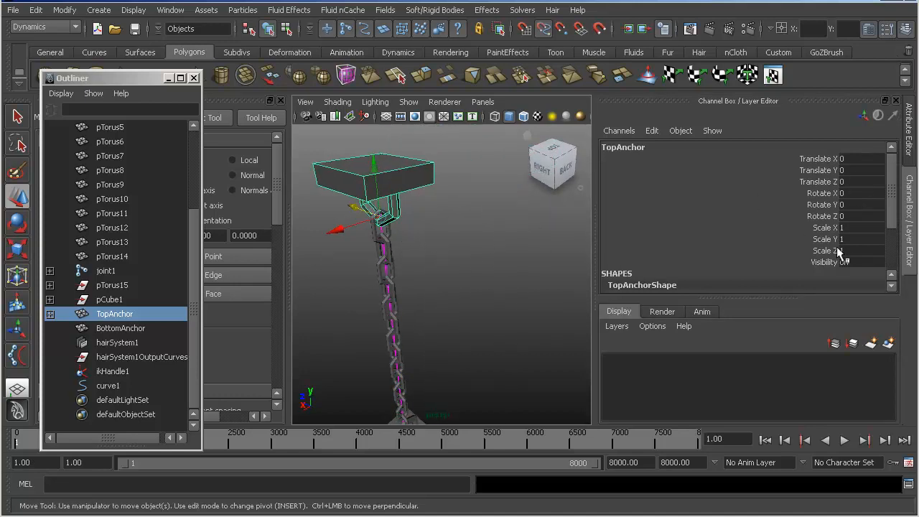
alt+drag(330, 255, 420, 225)
alt+middle_drag(420, 224, 433, 249)
alt+right_drag(432, 249, 369, 252)
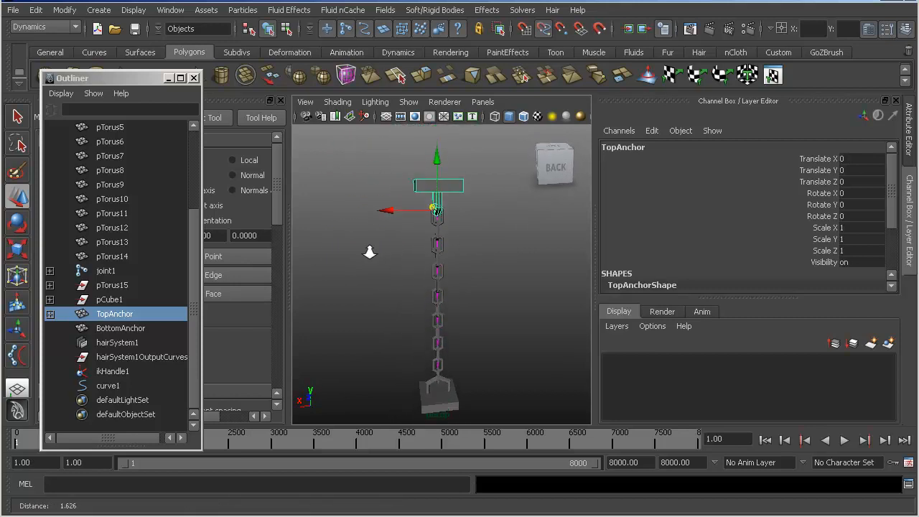
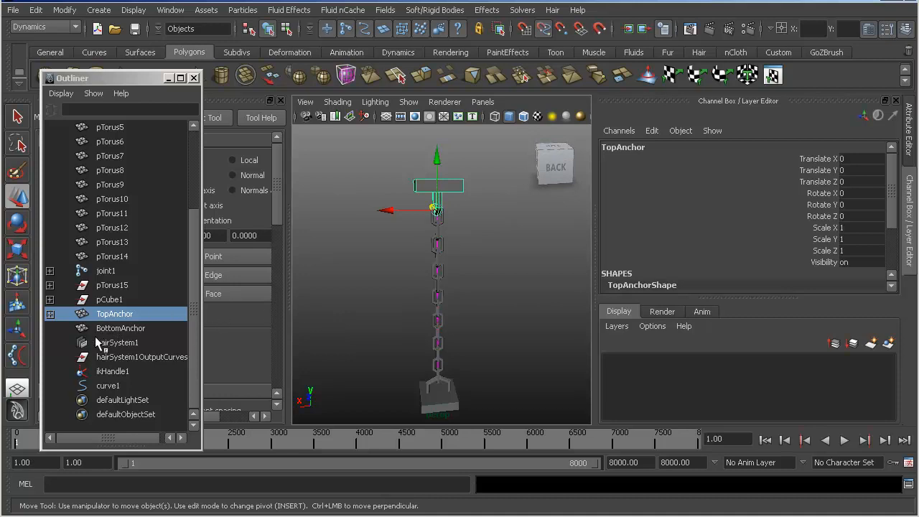
- Expand TopAnchor and its hairSystem1Follicles group, select follicle1 and show its detailed attributes
click(49, 314)
click(59, 328)
click(49, 328)
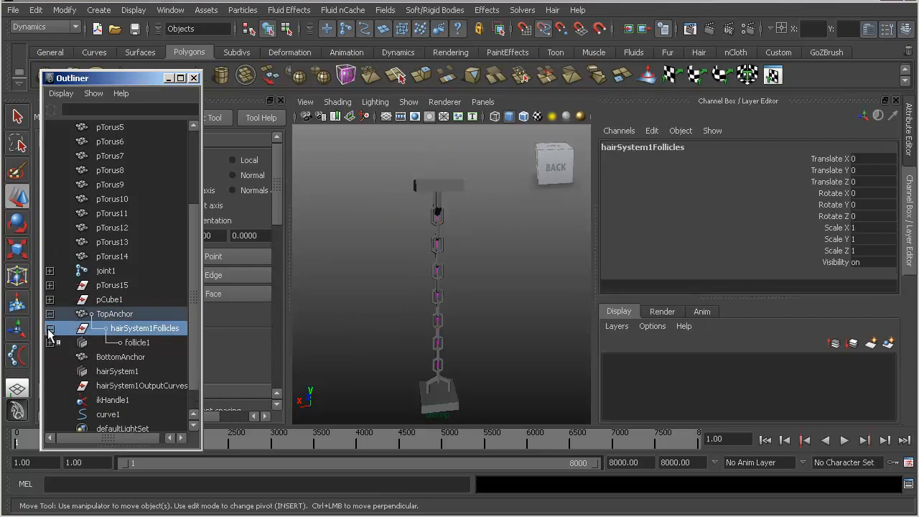
click(132, 344)
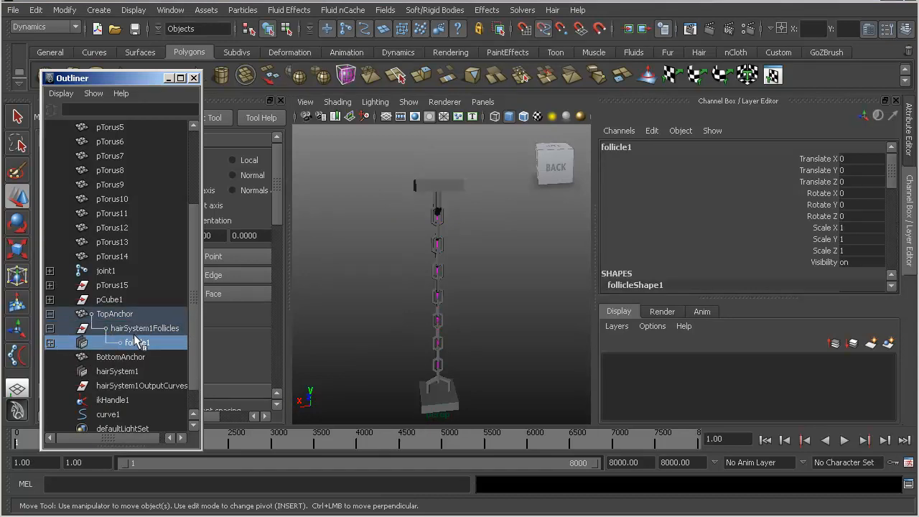
click(868, 30)
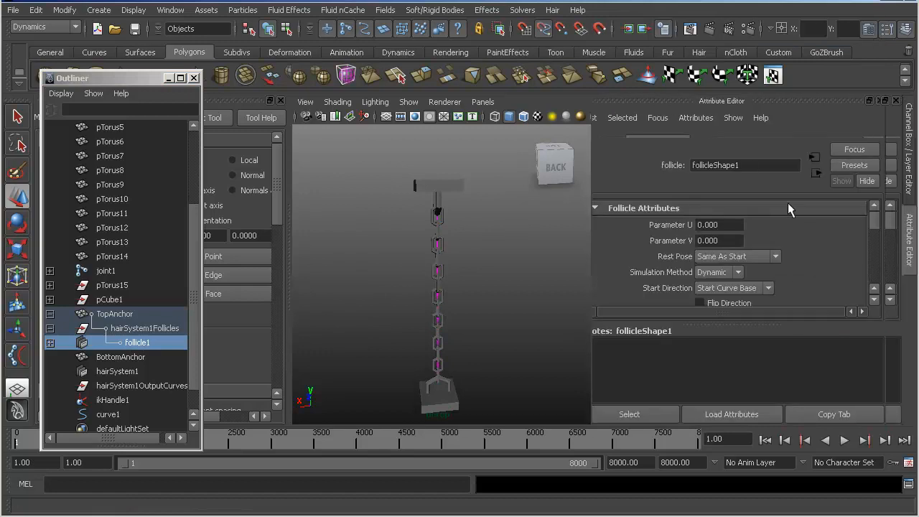
- Check the hair system's clump and shape settings, then set the Point Lock of follicleShape1 to Base
click(821, 141)
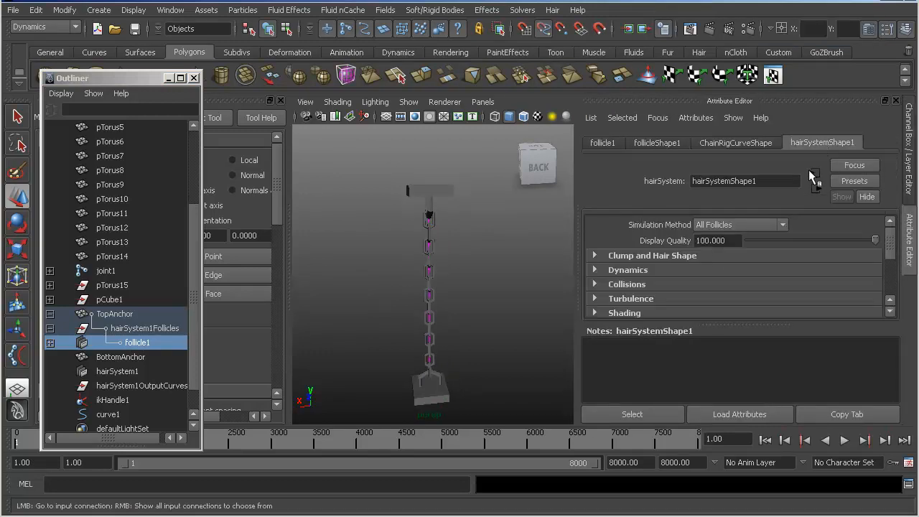
click(614, 257)
scroll(663, 243, down, 2)
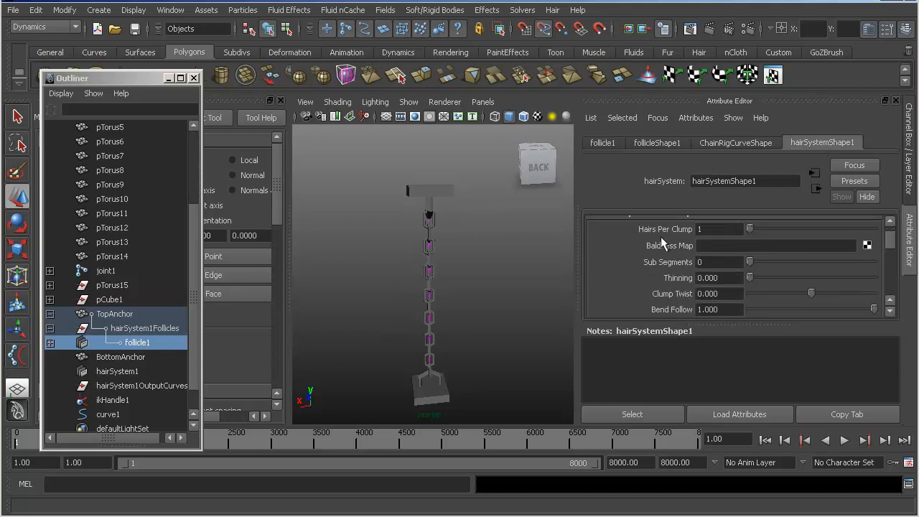
click(665, 144)
scroll(861, 282, down, 2)
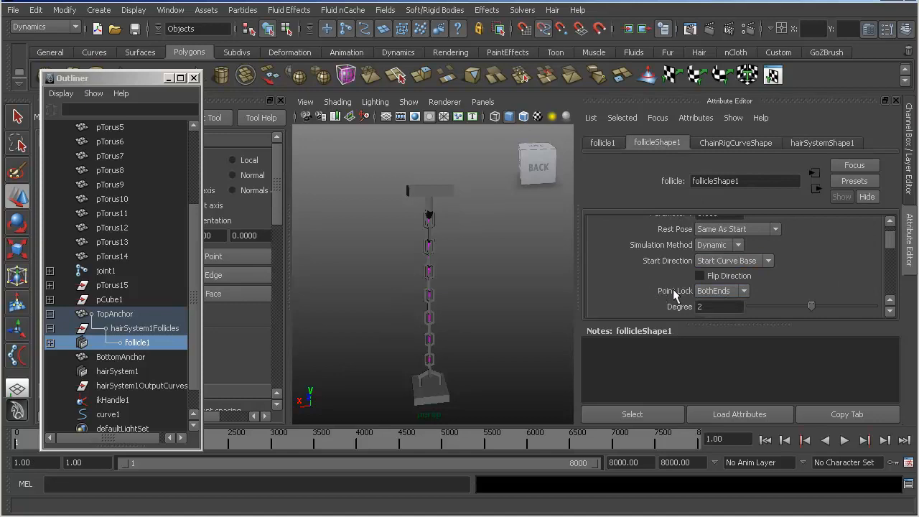
click(721, 293)
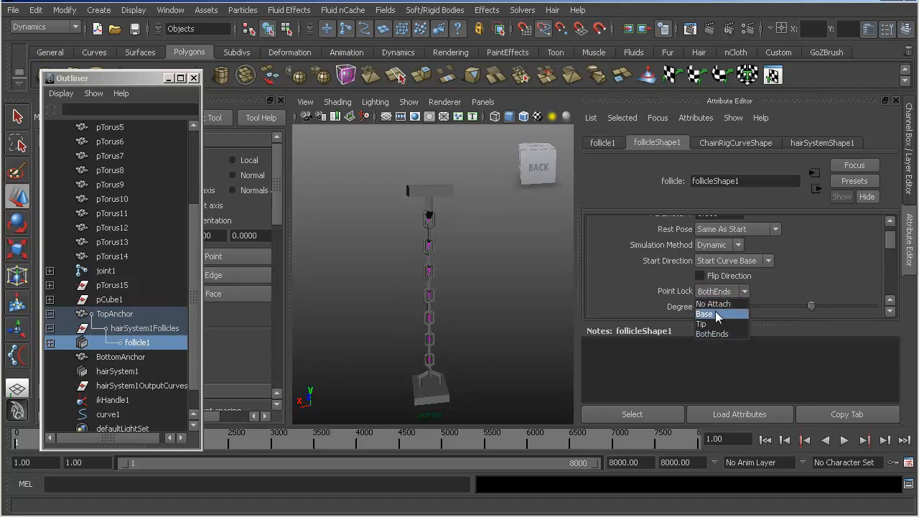
click(715, 313)
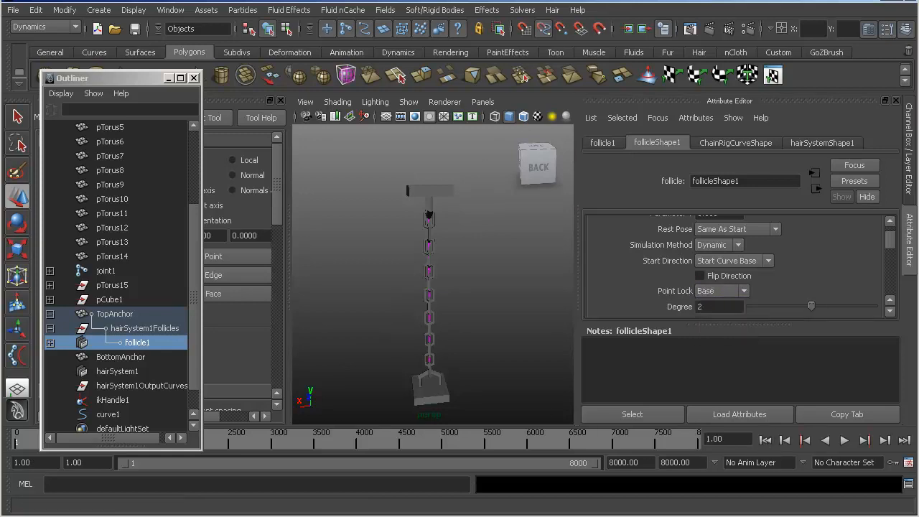
- Start interactive playback and move TopAnchor around to test how the chain follows and swings below it
click(497, 14)
mouse_move(530, 15)
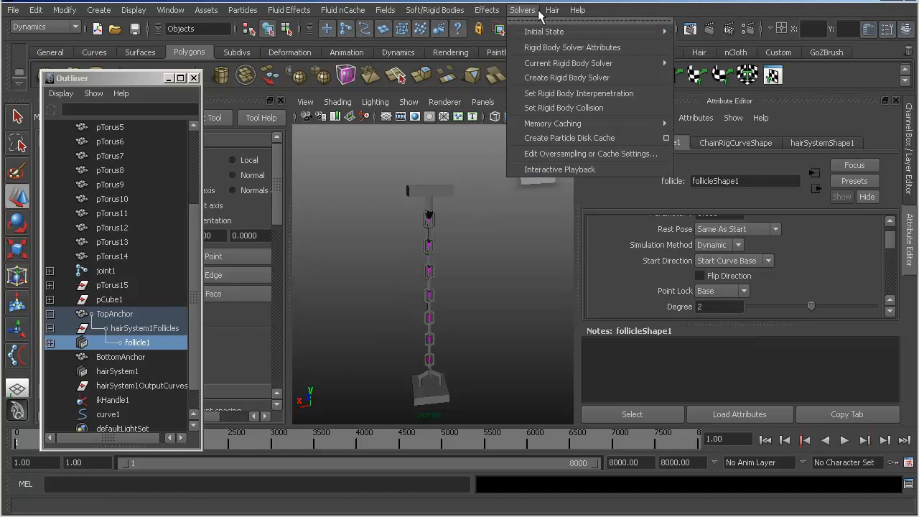
click(553, 169)
click(435, 192)
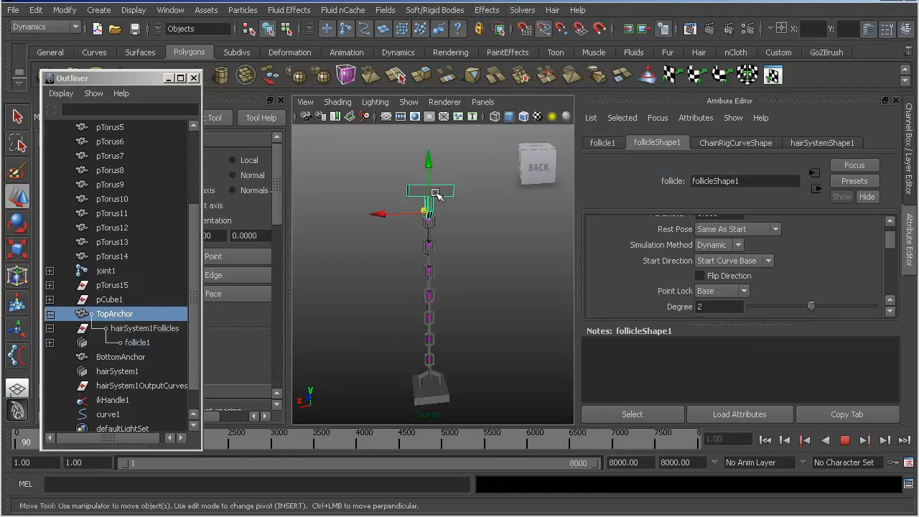
drag(430, 214, 501, 146)
drag(473, 197, 470, 196)
alt+drag(388, 204, 414, 222)
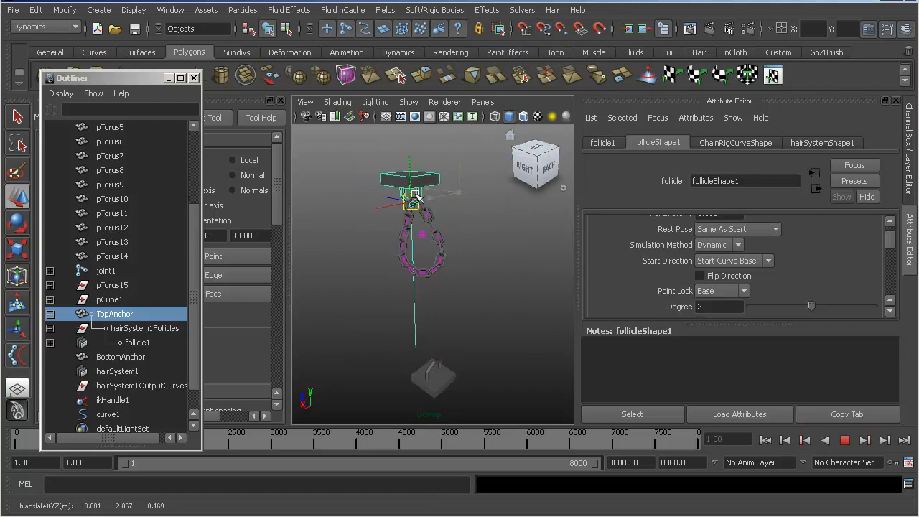
drag(425, 182, 268, 182)
scroll(398, 204, down, 4)
alt+right_drag(458, 230, 535, 244)
drag(451, 187, 484, 212)
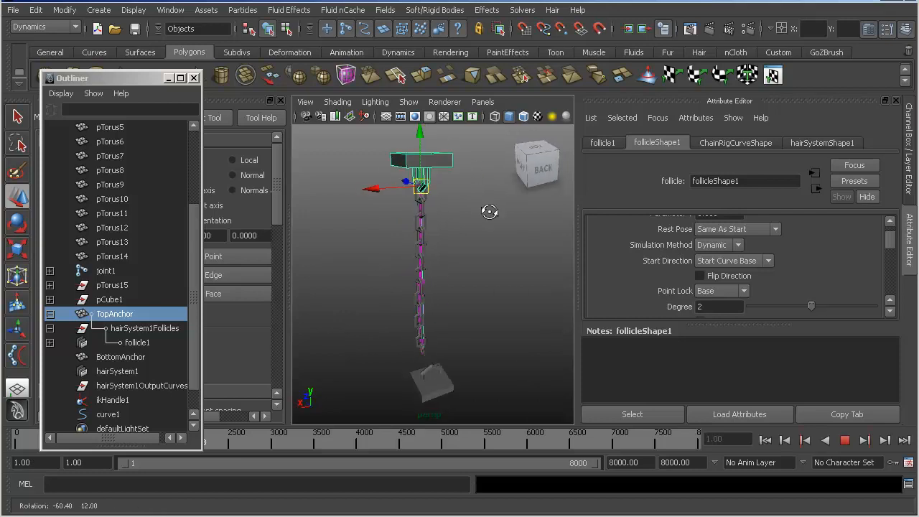
- Undo the latest TopAnchor moves, switch to its transform channels and stop the playback
key(ctrl+z)
key(ctrl+z)
alt+drag(392, 227, 464, 223)
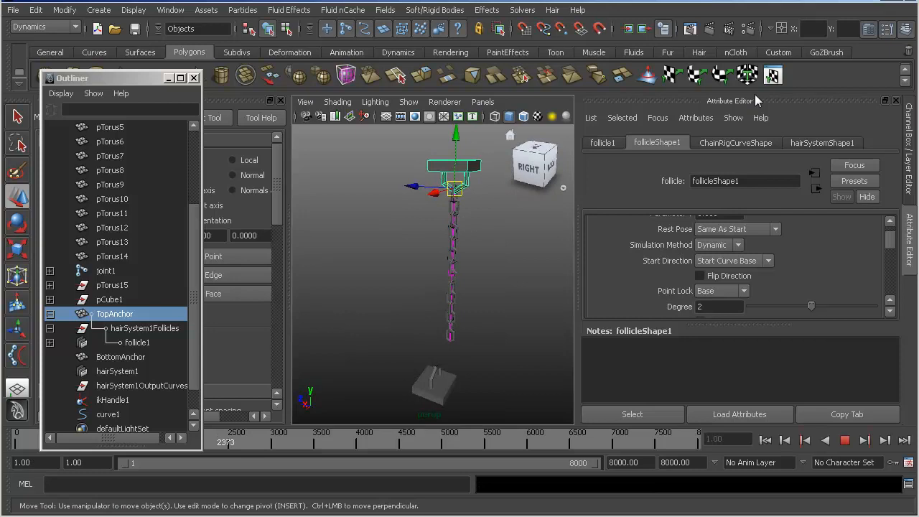
click(907, 30)
click(907, 30)
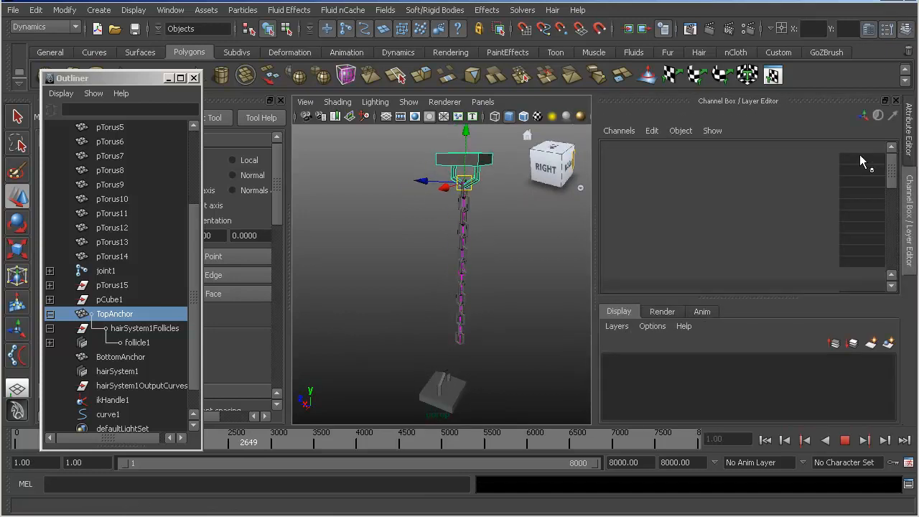
alt+drag(380, 304, 421, 285)
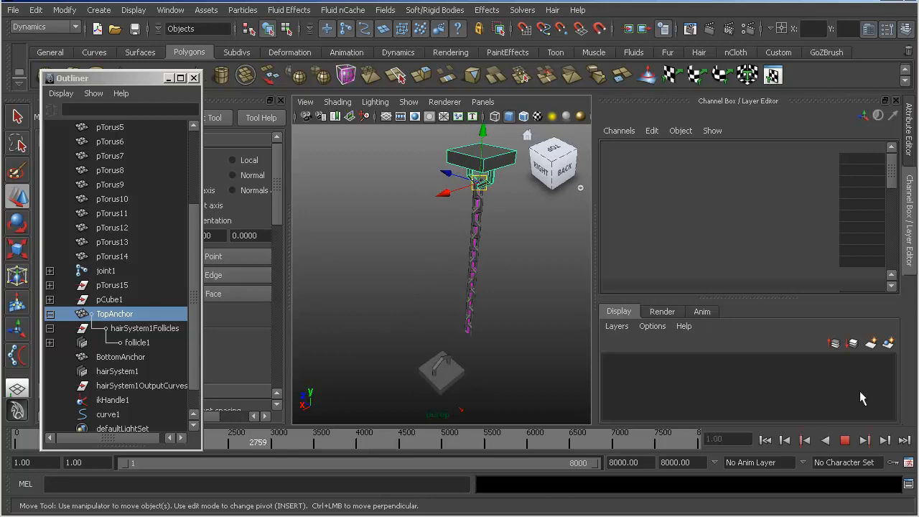
click(845, 440)
- Set TopAnchor's Translate X and Translate Y to 0 and return to the start of the playback range
double_click(863, 160)
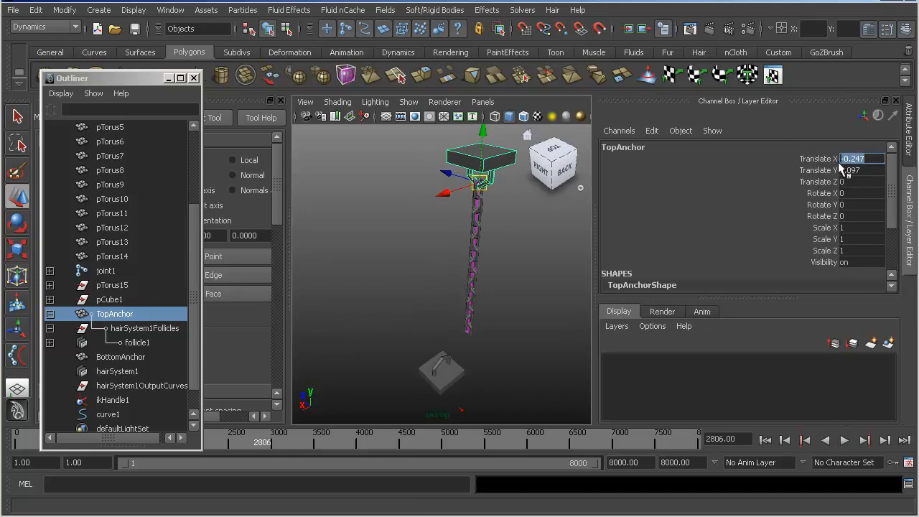
text(0)
key(Return)
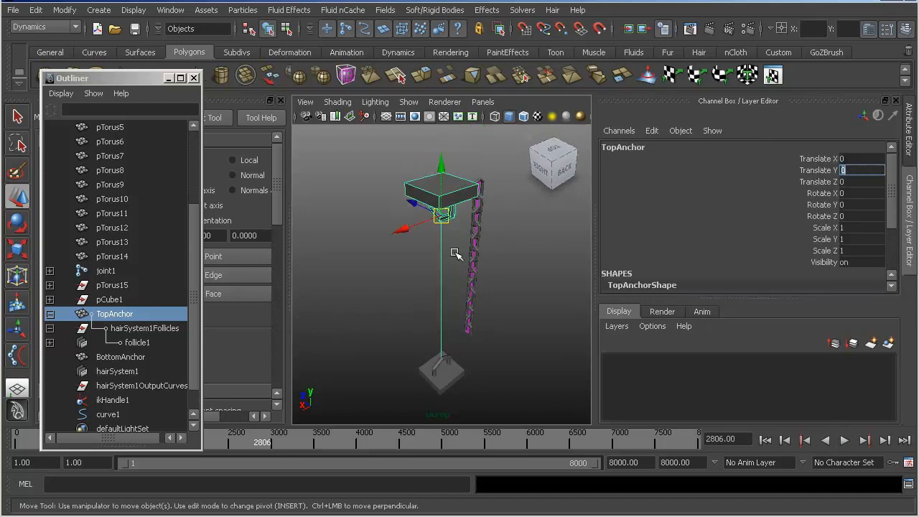
alt+drag(468, 277, 343, 242)
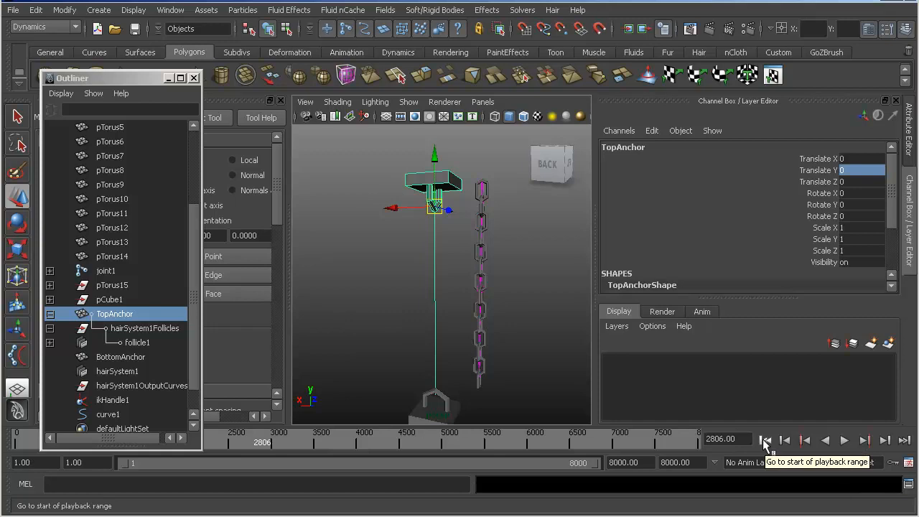
click(765, 440)
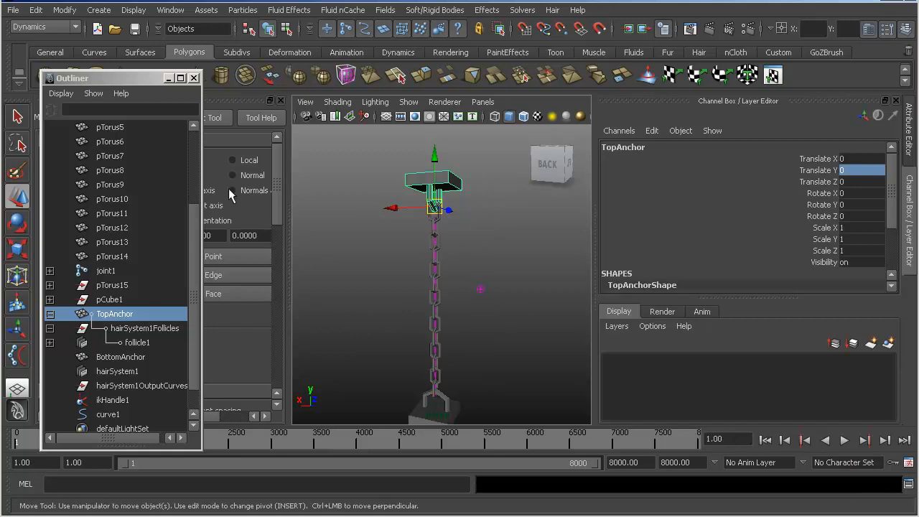
- Examine the chain and its connections to the top and bottom anchors from several angles
drag(125, 77, 116, 56)
alt+right_drag(406, 295, 498, 305)
alt+middle_drag(414, 283, 406, 191)
alt+right_drag(404, 227, 327, 219)
alt+right_drag(408, 241, 431, 193)
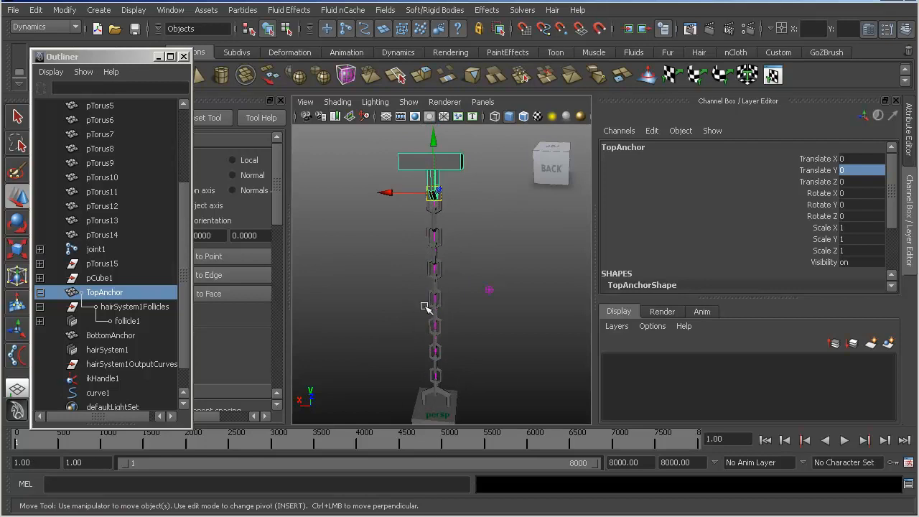
alt+drag(436, 250, 335, 238)
alt+right_drag(434, 243, 407, 224)
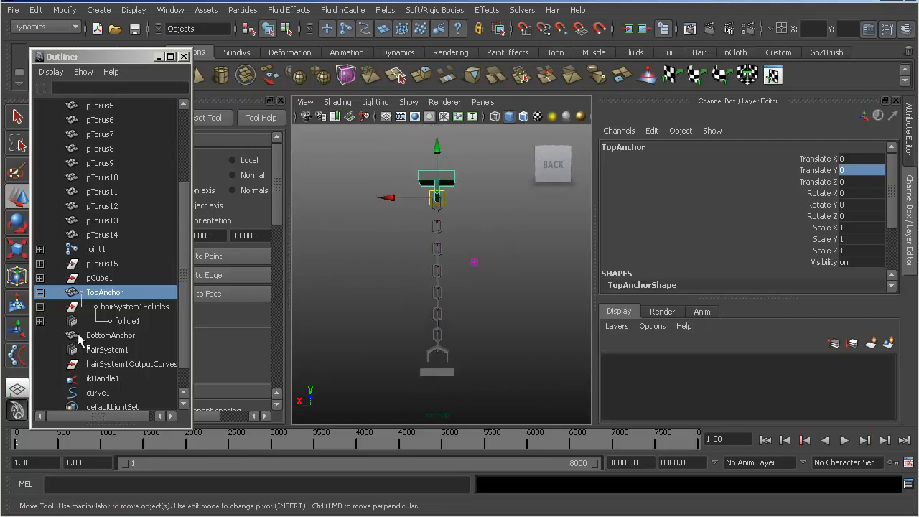
alt+drag(403, 211, 377, 233)
alt+right_drag(403, 219, 444, 229)
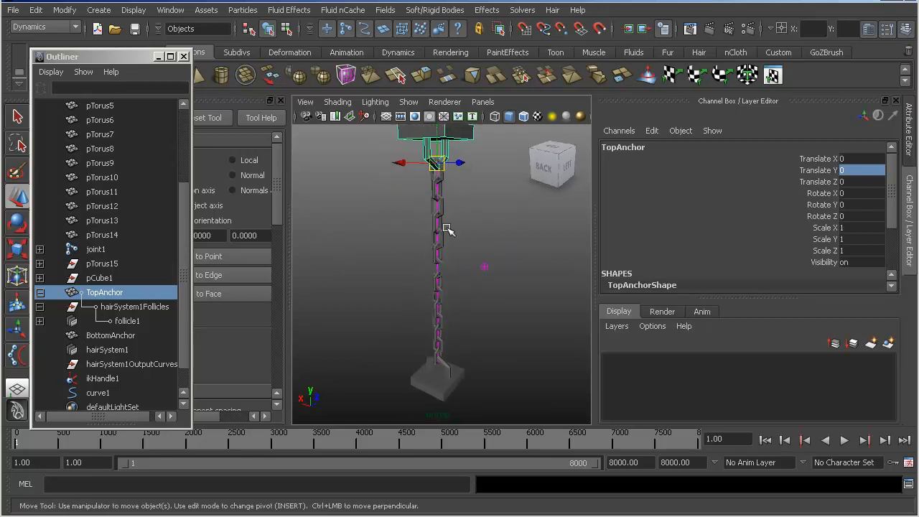
alt+drag(416, 314, 453, 237)
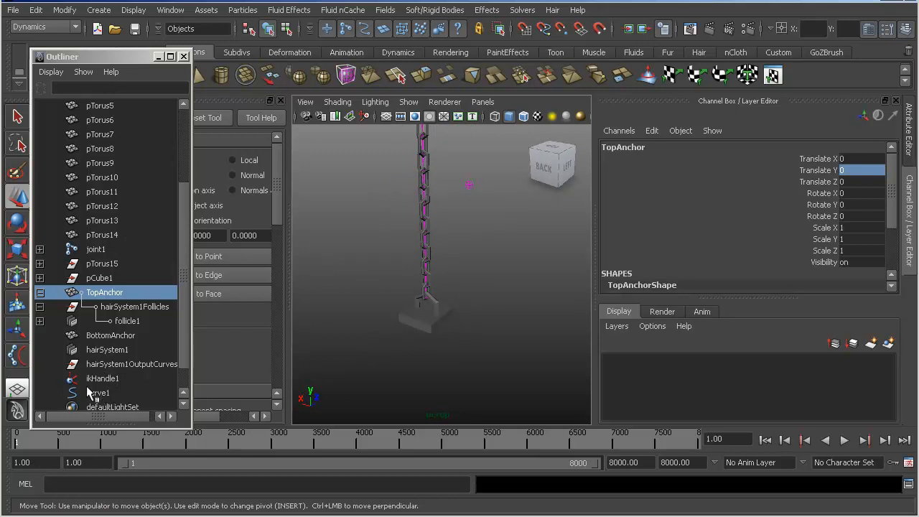
- Select curve1 and create a Stick hair constraint for it
scroll(103, 379, down, 1)
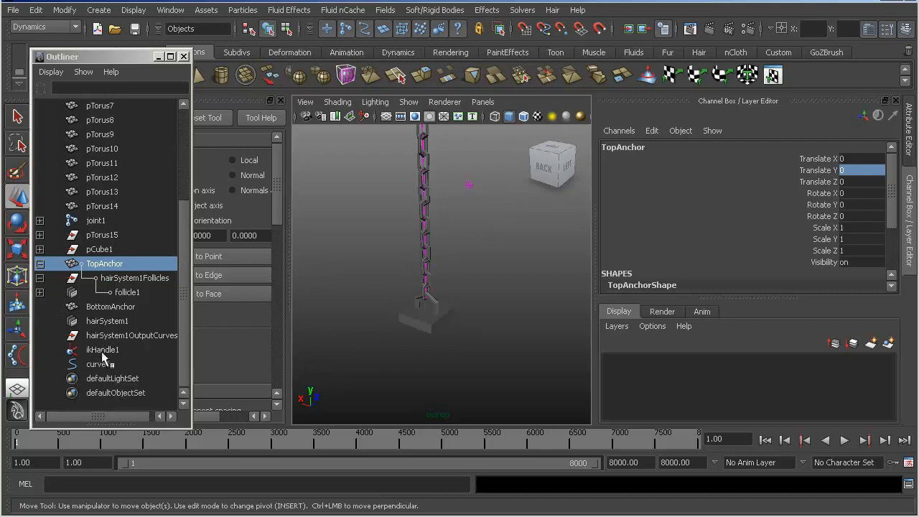
click(103, 350)
alt+drag(355, 341, 464, 326)
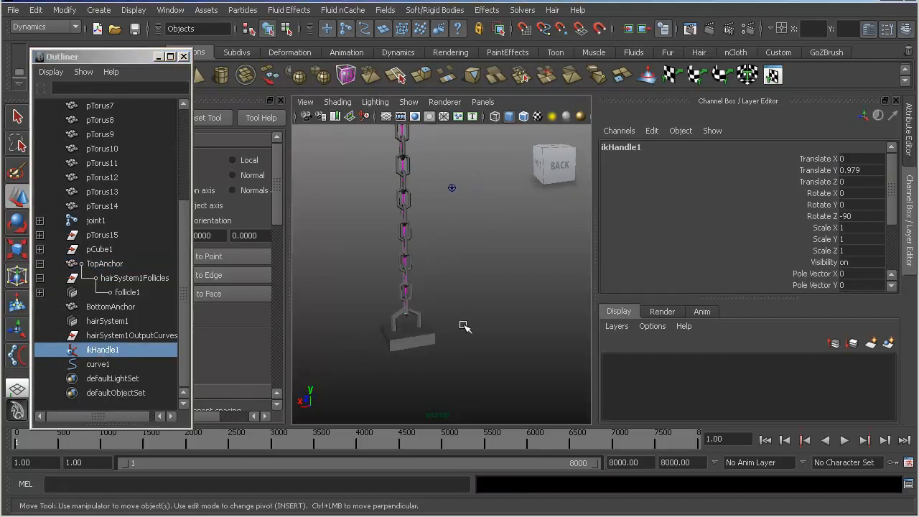
click(100, 365)
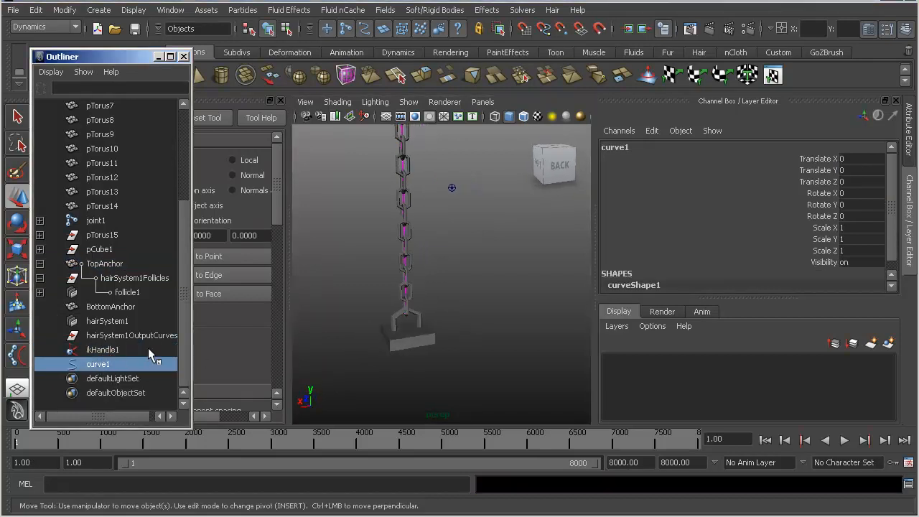
click(484, 10)
mouse_move(563, 10)
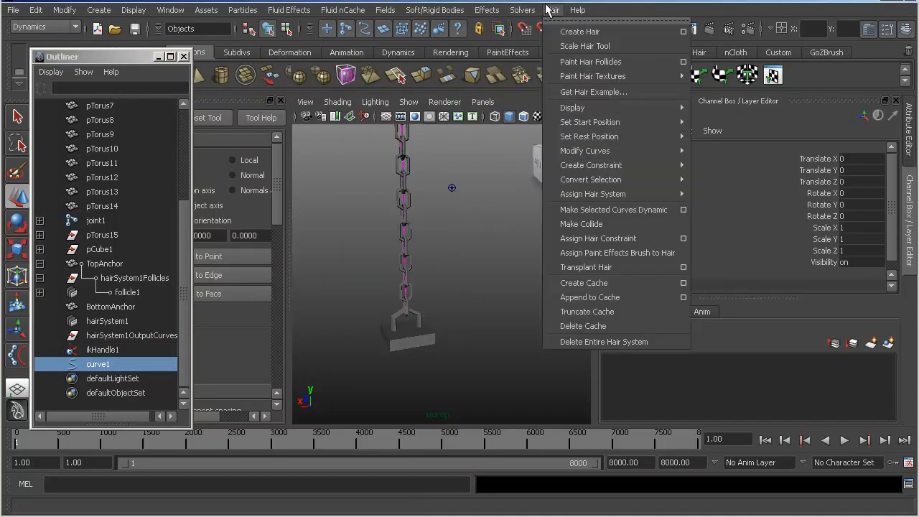
mouse_move(675, 166)
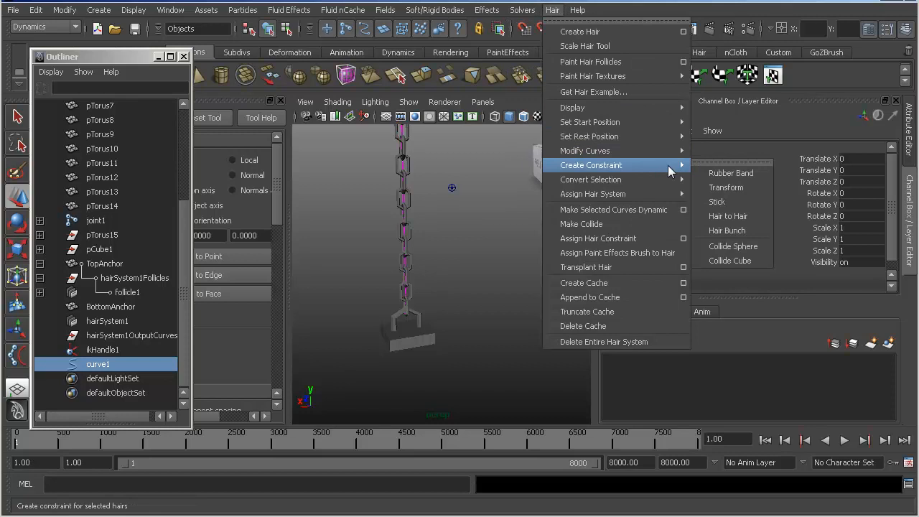
click(742, 207)
- Move the hair constraint vertically to the chain's lowest link, at a Translate Y of about 0.99
mouse_move(411, 233)
alt+mouse_down()
mouse_move(419, 234)
mouse_move(418, 218)
alt+mouse_up()
alt+middle_drag(418, 218, 463, 284)
alt+right_drag(463, 283, 494, 273)
alt+drag(493, 273, 543, 278)
alt+middle_drag(543, 277, 485, 274)
alt+right_drag(484, 274, 507, 277)
alt+middle_drag(507, 277, 486, 268)
alt+right_drag(486, 269, 483, 266)
alt+drag(483, 267, 491, 264)
alt+right_drag(532, 268, 522, 267)
alt+middle_drag(521, 267, 515, 263)
alt+right_drag(514, 263, 468, 261)
alt+drag(470, 262, 521, 258)
alt+middle_drag(522, 259, 513, 229)
drag(421, 145, 425, 145)
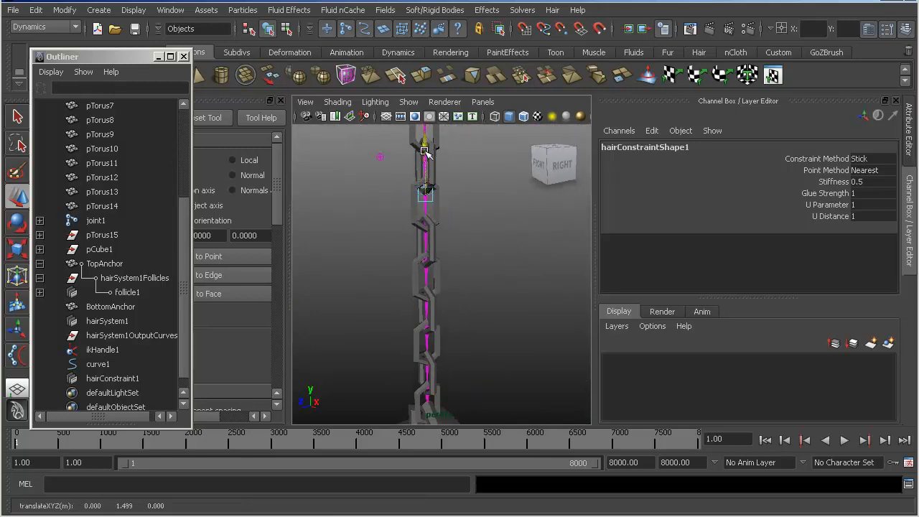
drag(422, 364, 423, 366)
- Check the hair constraint's alignment with the lowest link and the BottomAnchor hook from close up
alt+middle_drag(423, 366, 416, 266)
alt+drag(417, 297, 445, 303)
alt+right_drag(321, 287, 349, 290)
alt+drag(354, 290, 396, 283)
alt+right_drag(380, 278, 425, 282)
alt+drag(425, 283, 435, 265)
alt+right_drag(435, 265, 421, 274)
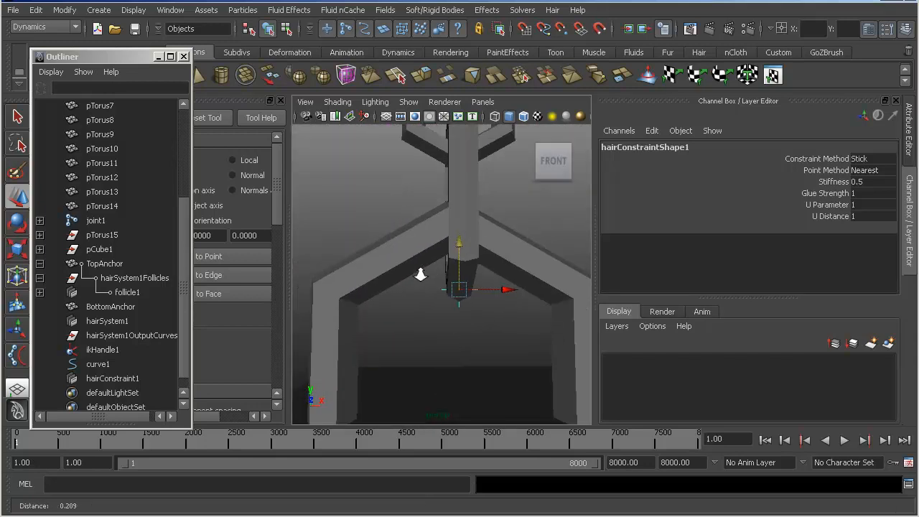
alt+drag(440, 266, 459, 258)
mouse_move(459, 258)
alt+right_down()
mouse_move(474, 261)
mouse_move(456, 263)
alt+right_up()
alt+middle_drag(456, 263, 459, 270)
alt+drag(458, 270, 476, 256)
alt+right_drag(476, 256, 472, 278)
key(f)
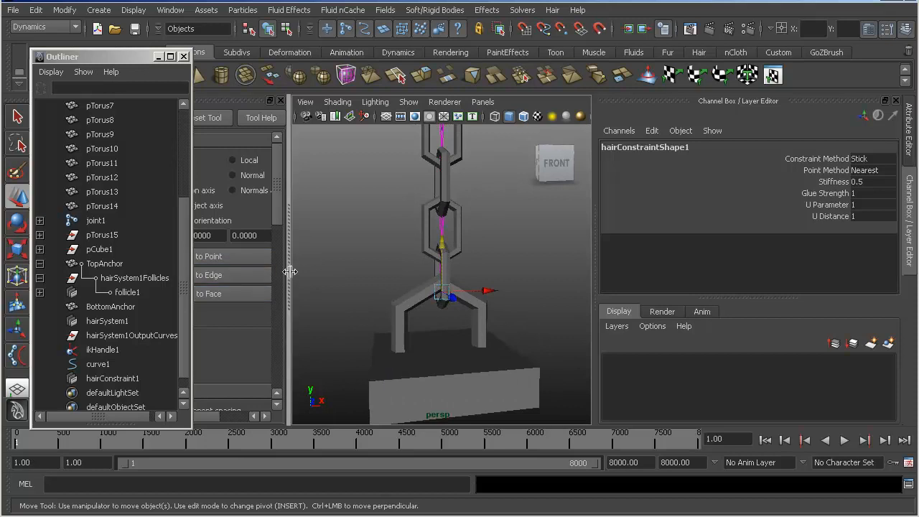
- Parent hairConstraint1 under BottomAnchor
click(345, 249)
click(435, 349)
alt+right_drag(476, 284, 443, 289)
alt+middle_drag(443, 291, 451, 305)
alt+drag(452, 306, 463, 336)
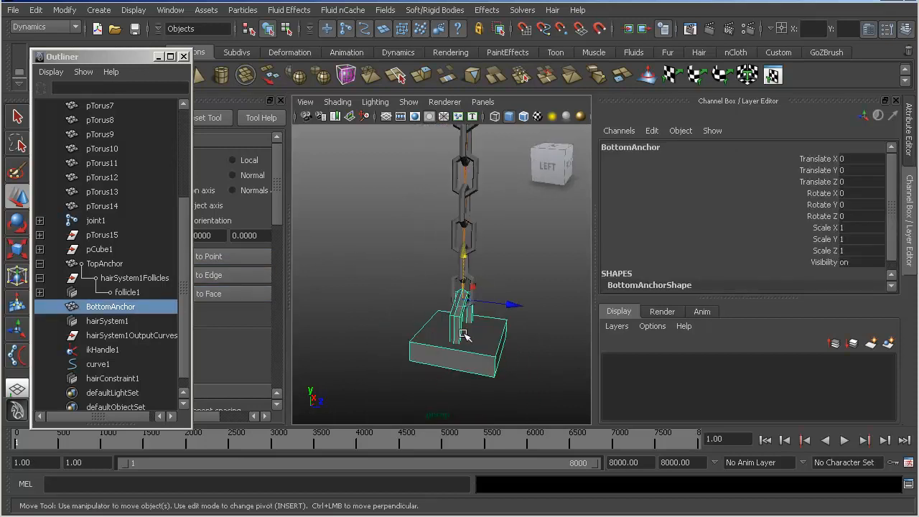
scroll(104, 363, down, 1)
click(111, 364)
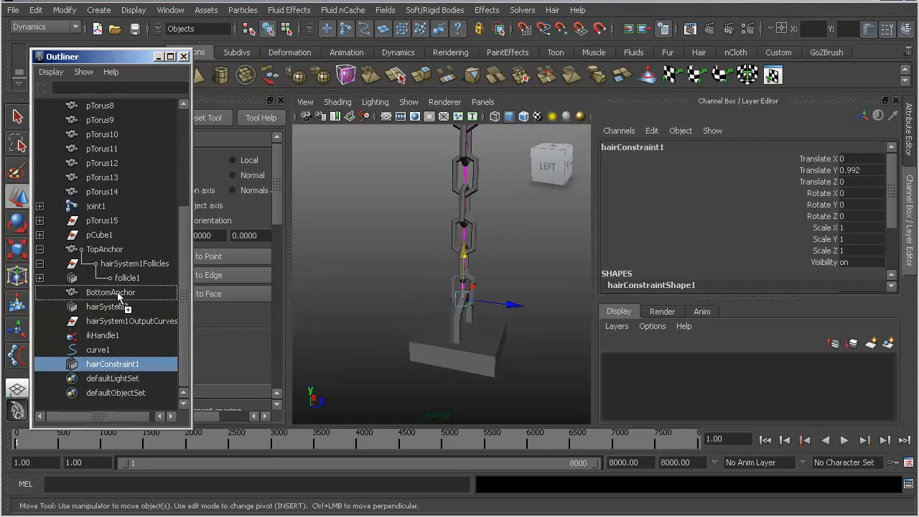
middle_drag(118, 295, 118, 295)
alt+drag(519, 297, 466, 288)
alt+right_drag(467, 288, 414, 261)
alt+middle_drag(414, 260, 417, 278)
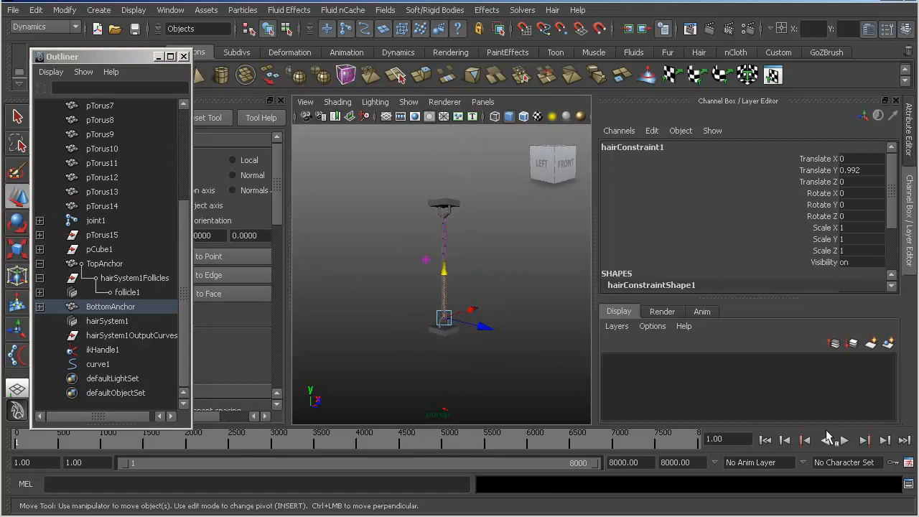
- Start interactive playback and move TopAnchor down beside BottomAnchor to test the chain held at both ends
click(513, 291)
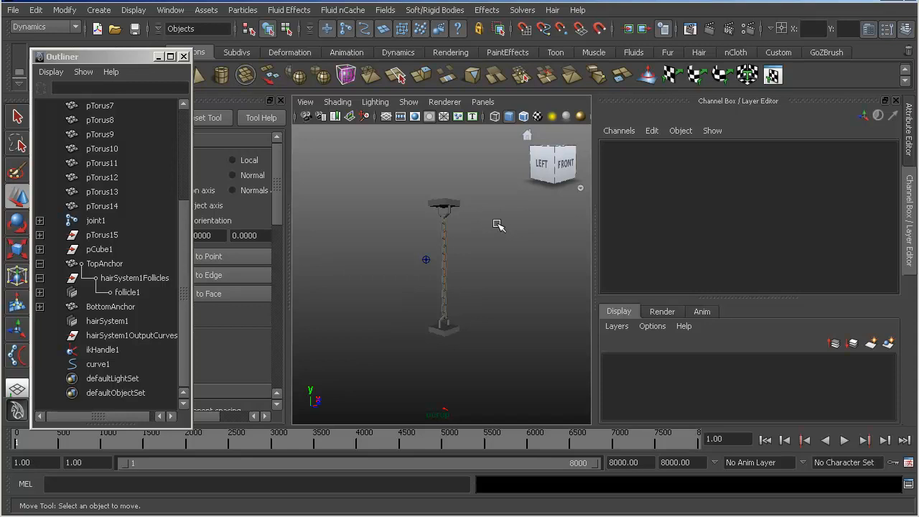
click(540, 10)
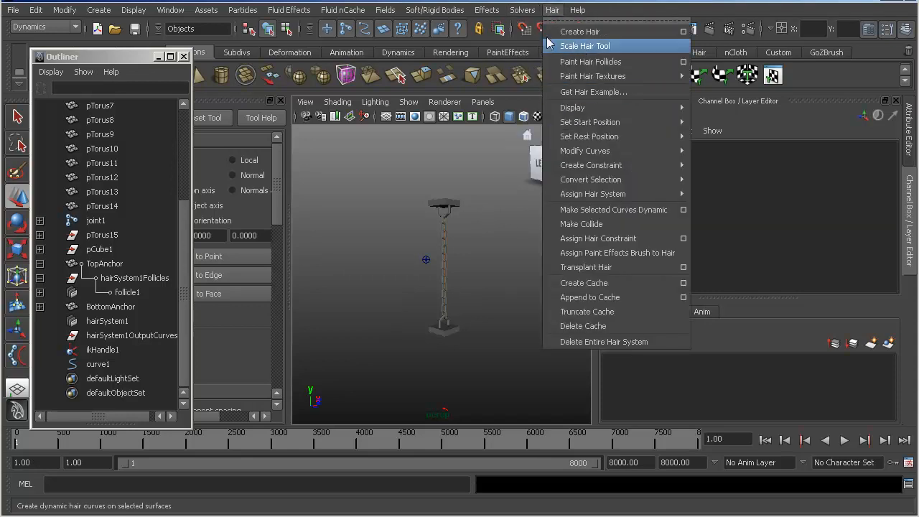
mouse_move(517, 12)
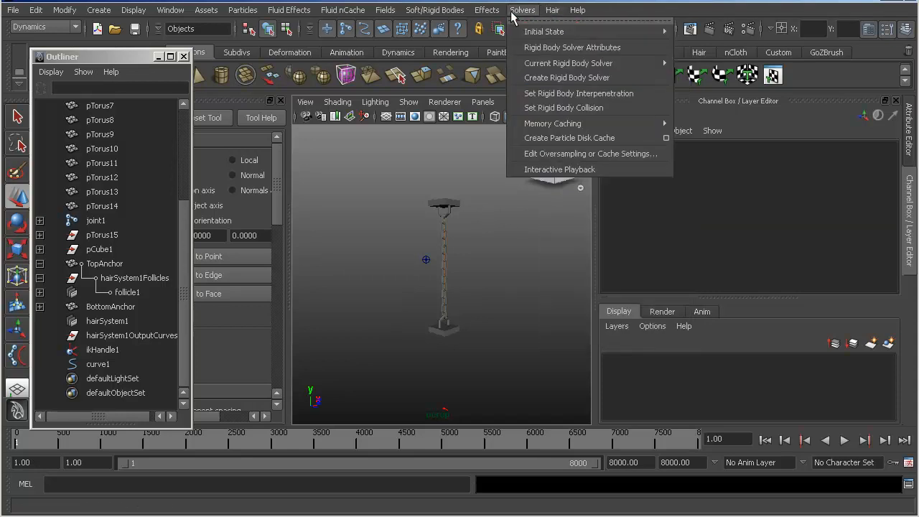
click(553, 169)
click(448, 147)
drag(447, 162, 310, 389)
scroll(383, 320, down, 3)
alt+drag(384, 320, 399, 310)
alt+middle_drag(399, 310, 434, 293)
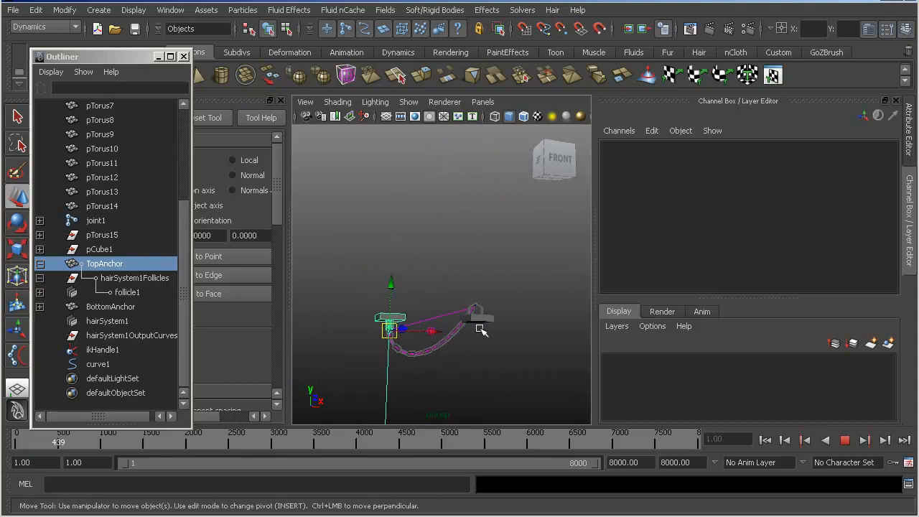
- Move BottomAnchor above TopAnchor to test the chain, then stop the playback and return to frame 1
click(480, 315)
drag(475, 306, 445, 263)
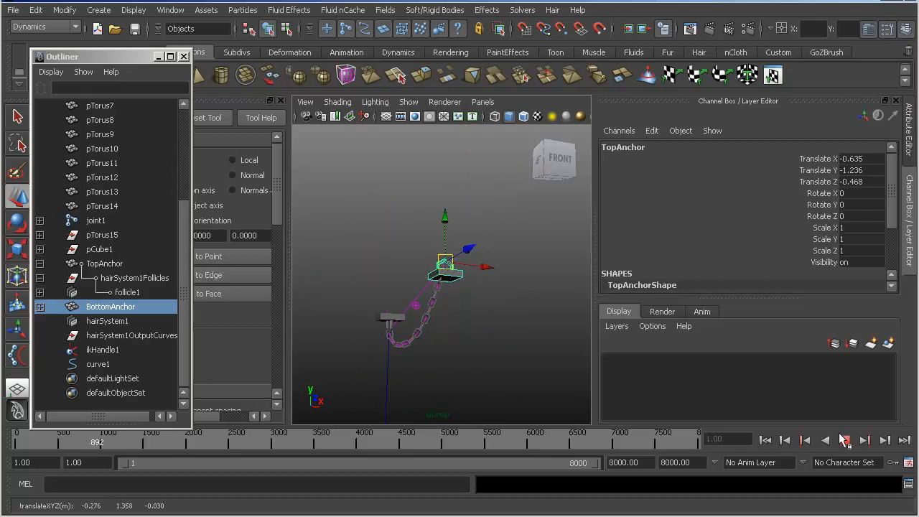
click(844, 440)
click(765, 440)
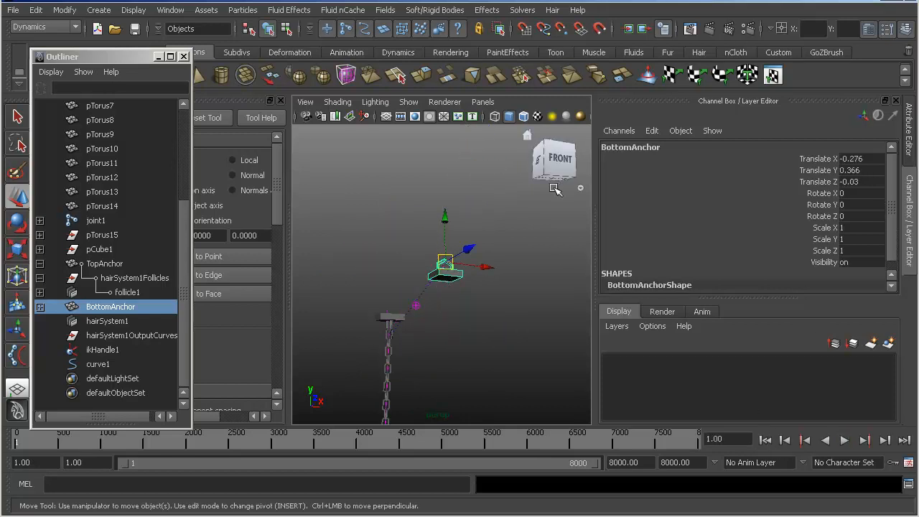
- Set BottomAnchor's Translate X, Y and Z to 0
click(861, 159)
text(0)
key(Tab)
text(0)
key(Tab)
text(0)
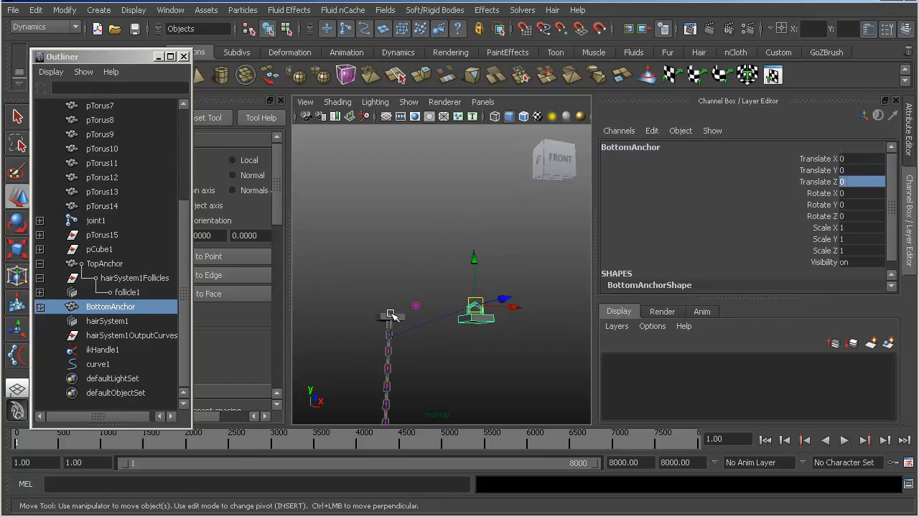
- Set TopAnchor's Translate X, Y and Z to 0
click(391, 316)
text(0)
key(Tab)
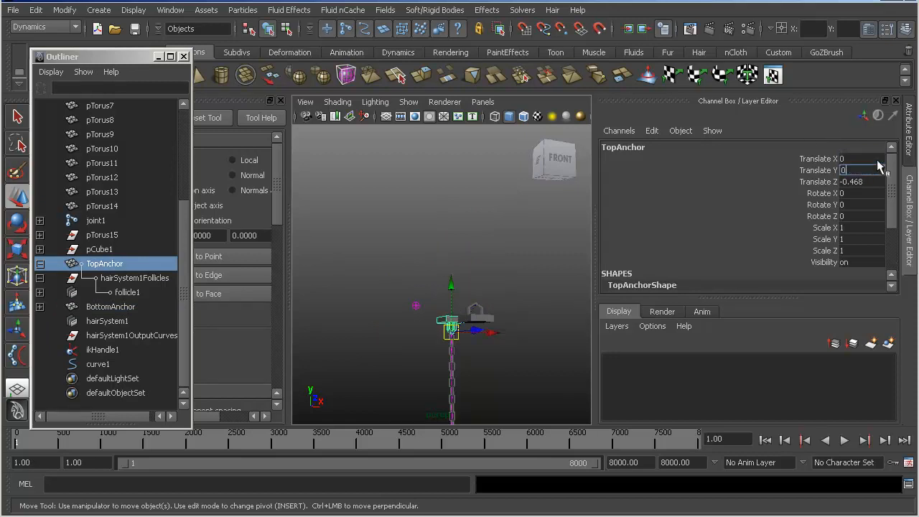
text(0)
key(Tab)
text(0)
key(Return)
alt+drag(418, 179, 466, 177)
alt+middle_drag(465, 172, 406, 226)
alt+right_drag(407, 226, 468, 220)
alt+middle_drag(467, 219, 497, 172)
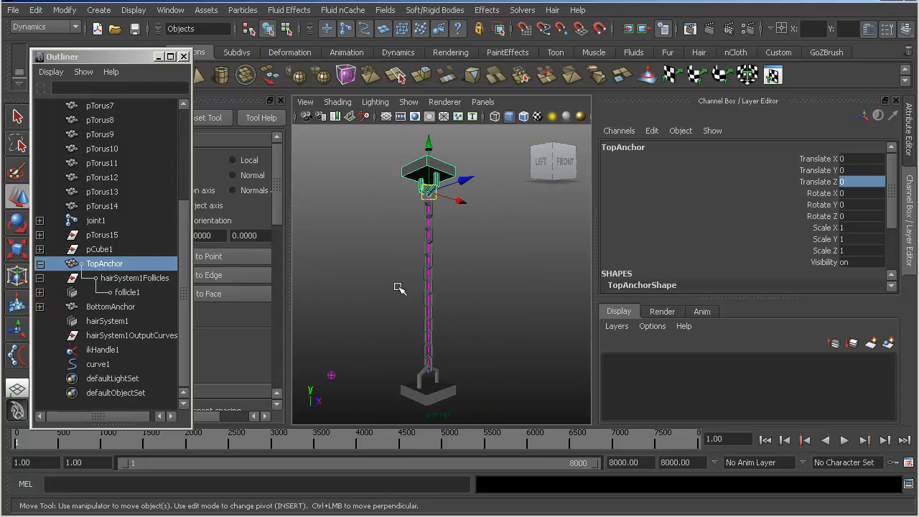
- Save the scene and open the shape attributes of follicle1 under TopAnchor
key(q)
key(ctrl+s)
click(99, 279)
click(94, 294)
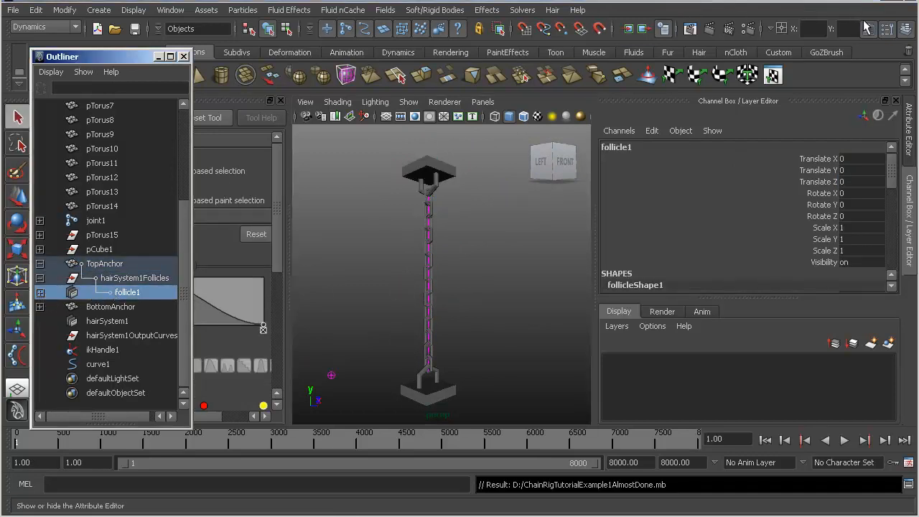
click(867, 29)
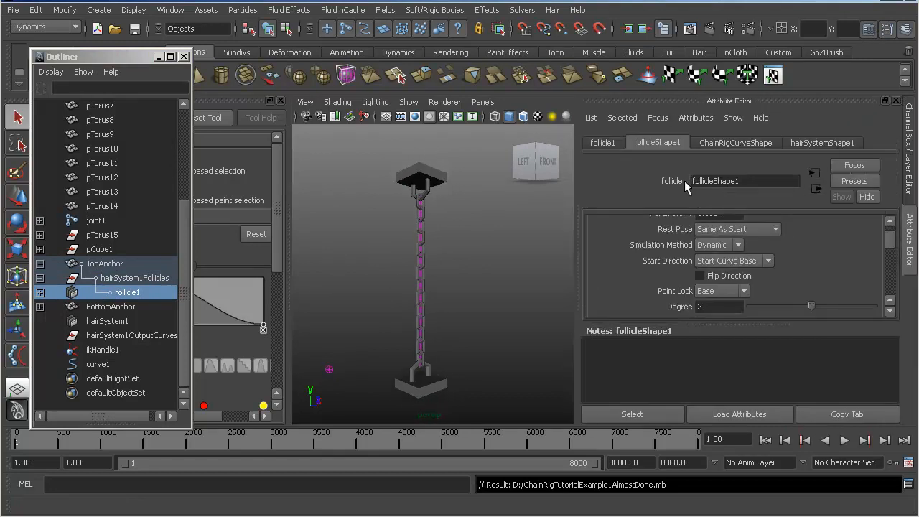
scroll(618, 250, down, 5)
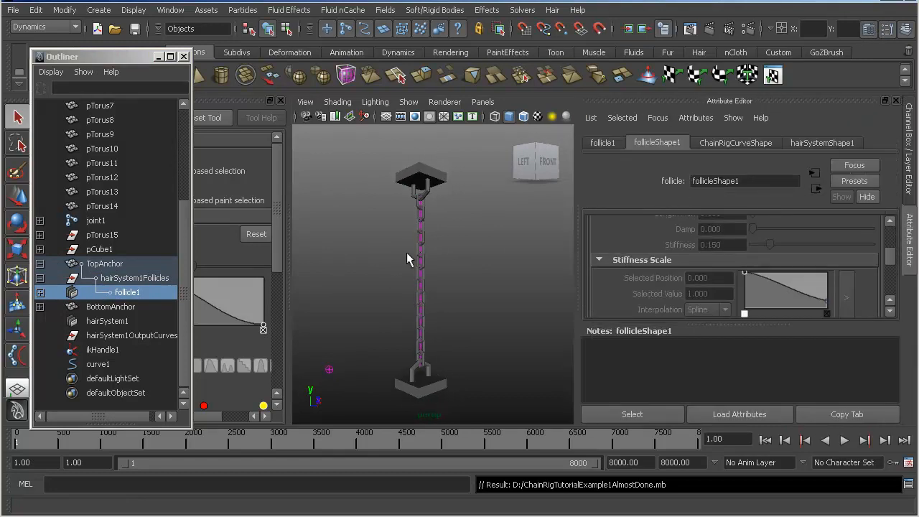
- Start interactive playback and inspect the upper chain links at TopAnchor up close
click(522, 10)
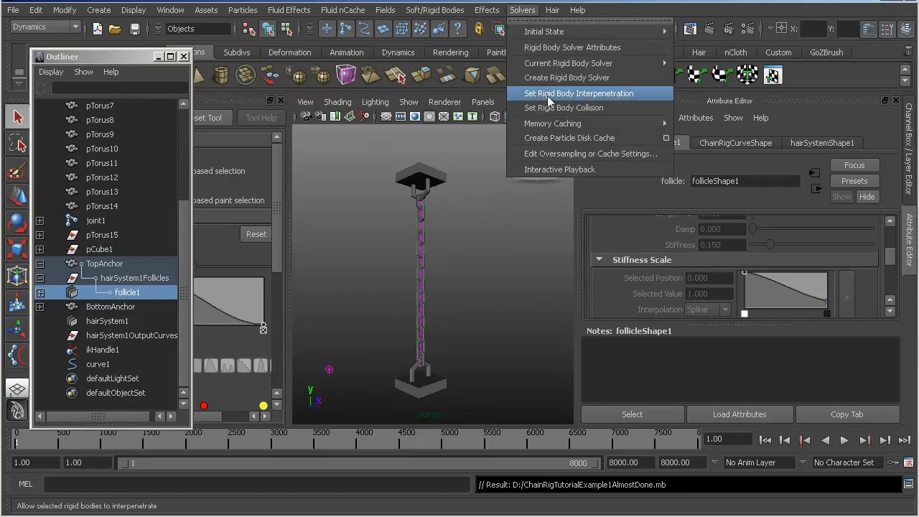
click(560, 169)
alt+drag(373, 247, 443, 270)
alt+middle_drag(415, 249, 431, 258)
alt+right_drag(431, 258, 481, 272)
alt+drag(480, 273, 506, 278)
- Raise the Sample Density of follicleShape1 to about 3.353 and review its override settings
scroll(667, 257, up, 3)
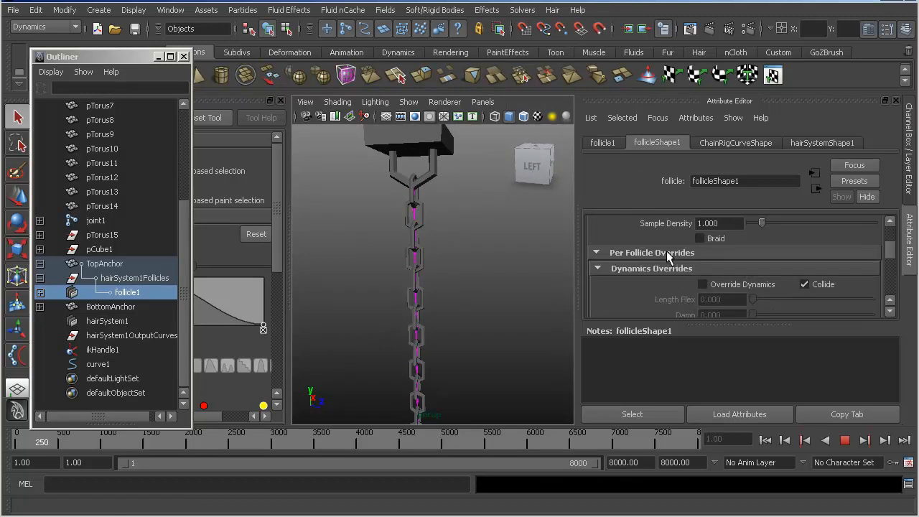
scroll(667, 257, up, 3)
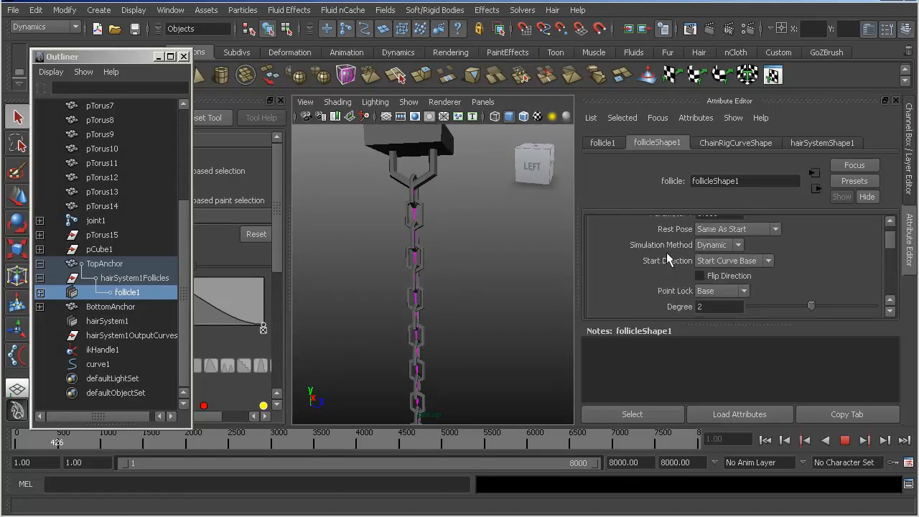
drag(763, 310, 816, 316)
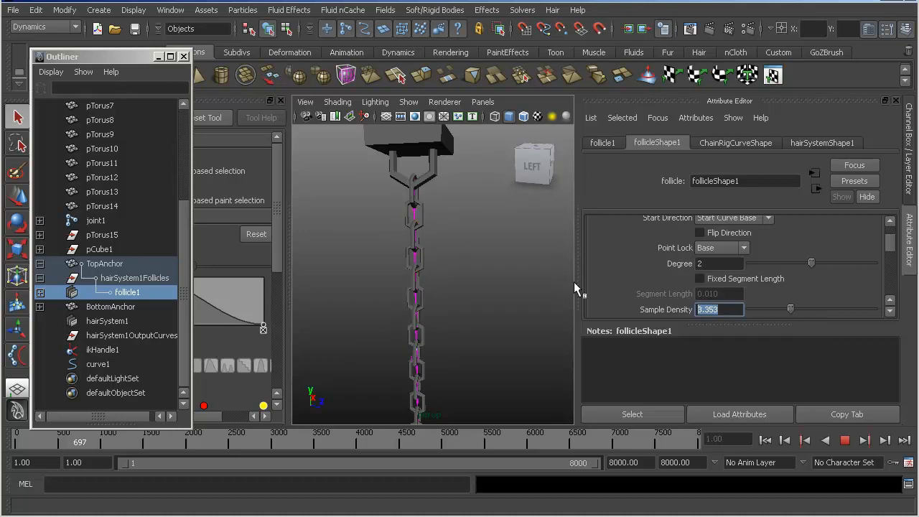
scroll(650, 268, up, 2)
scroll(651, 267, down, 8)
scroll(649, 267, down, 6)
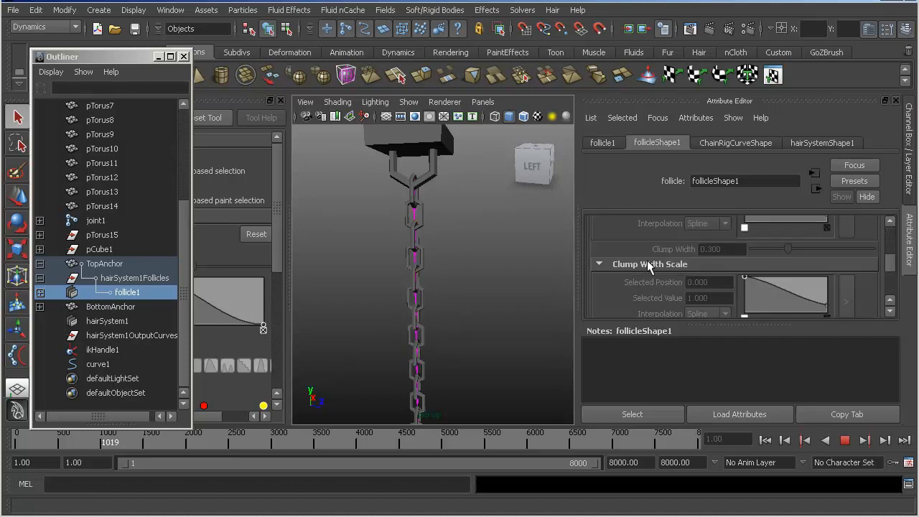
scroll(669, 273, up, 3)
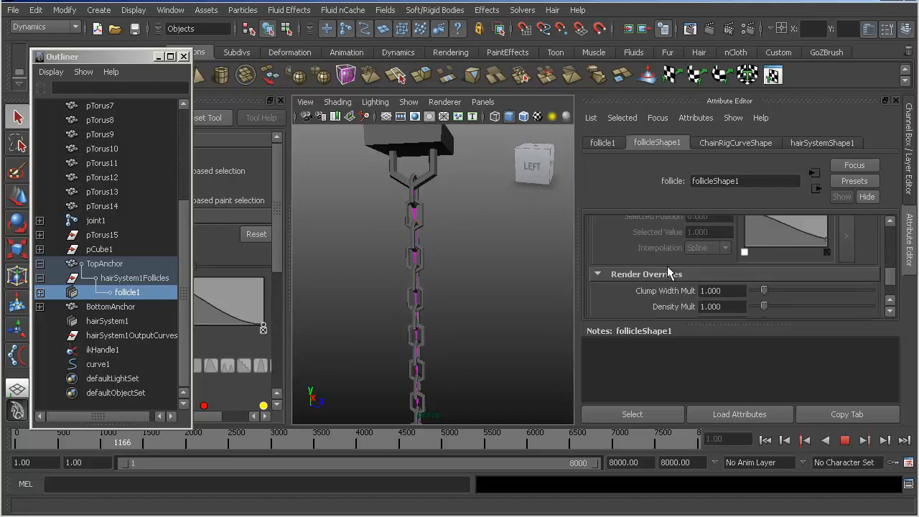
- Look through the hairSystemShape1 attributes and expand its Dynamics settings to examine drag, friction, mass and gravity
click(821, 144)
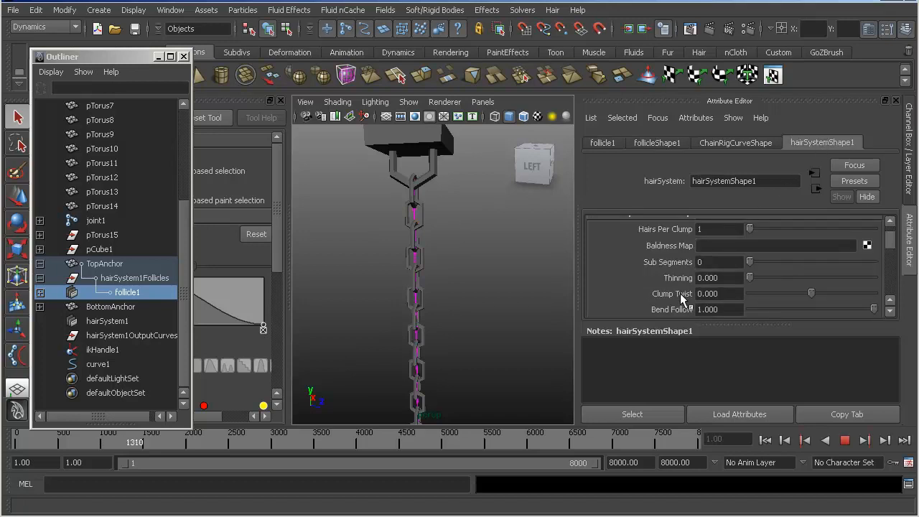
scroll(682, 299, up, 2)
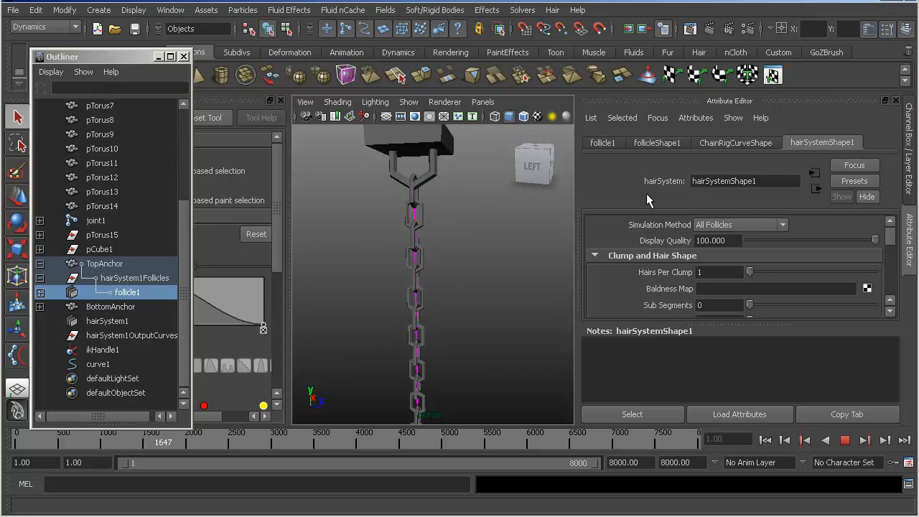
scroll(660, 287, down, 15)
scroll(660, 287, up, 2)
scroll(661, 280, up, 2)
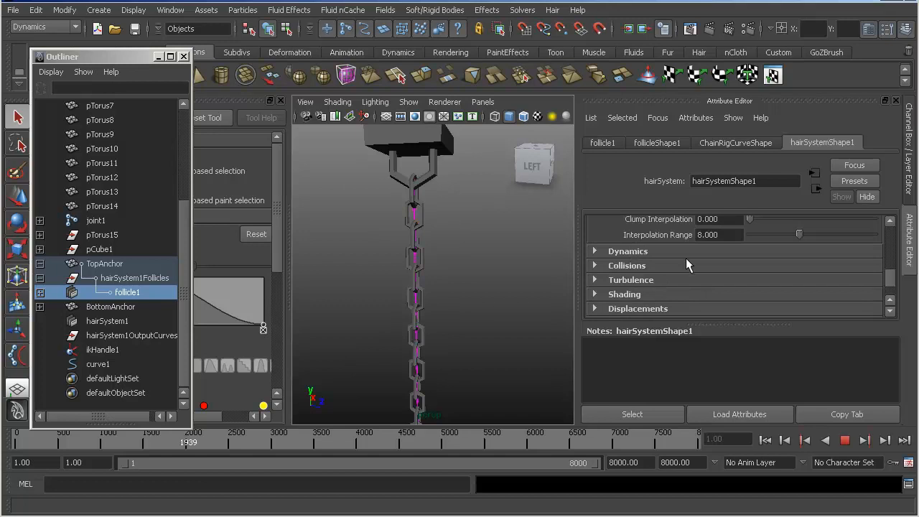
click(672, 253)
scroll(686, 269, down, 3)
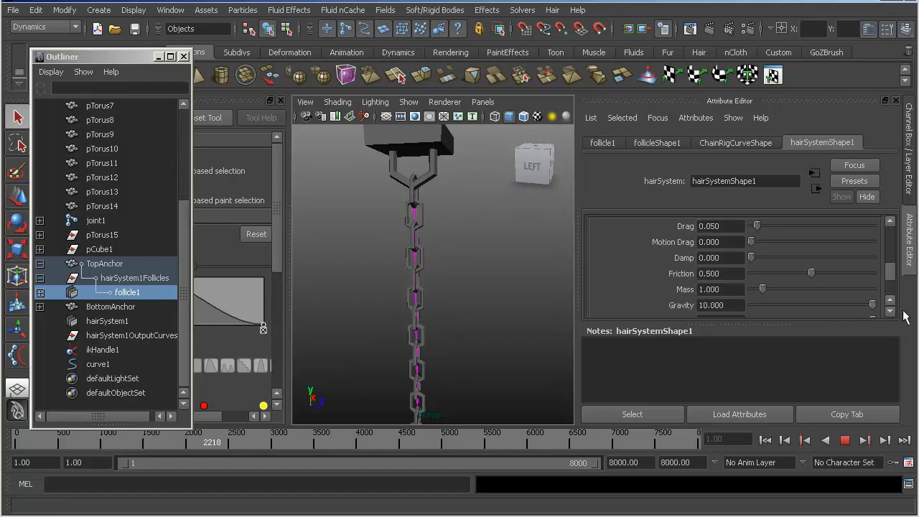
scroll(459, 273, down, 6)
- Move TopAnchor down beside BottomAnchor during playback and raise the hair system's Mass to 10
click(429, 229)
key(w)
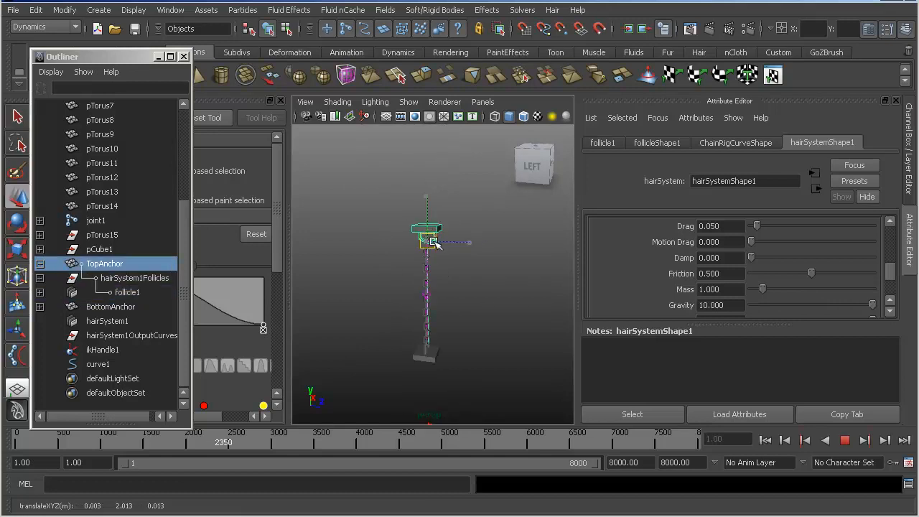
drag(434, 242, 520, 361)
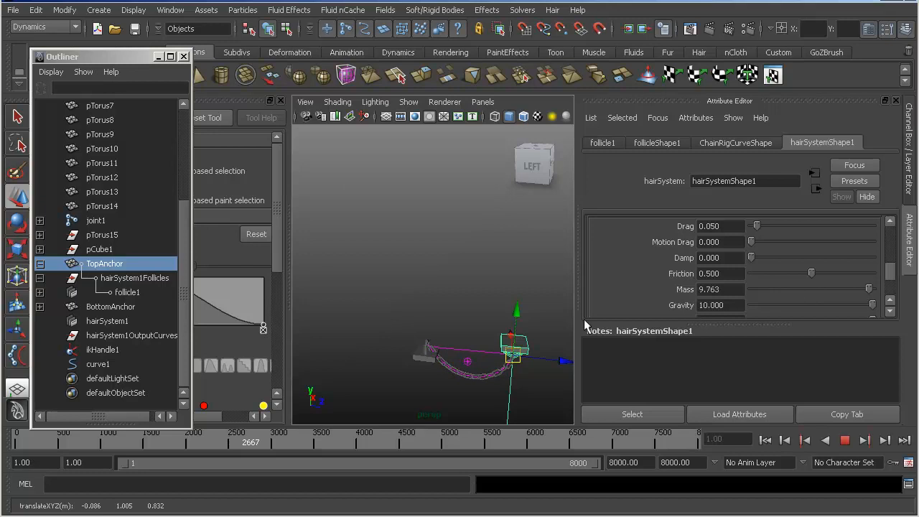
drag(512, 354, 495, 337)
- Lower the hair system's Friction to about 0.249 and move TopAnchor again to test the chain
drag(796, 276, 781, 276)
click(495, 343)
key(ctrl+z)
drag(495, 330, 540, 366)
- Select BottomAnchor and move it below TopAnchor to test the heavier chain
click(429, 291)
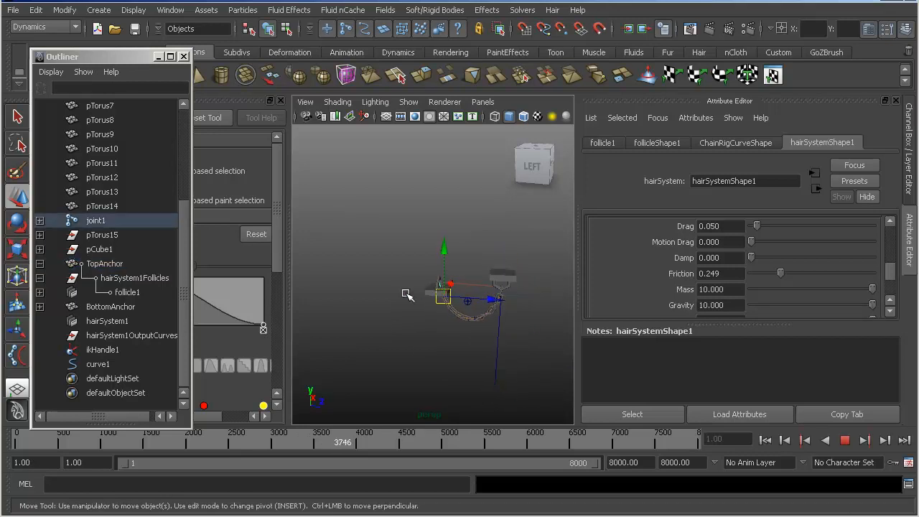
click(429, 286)
drag(430, 285, 410, 304)
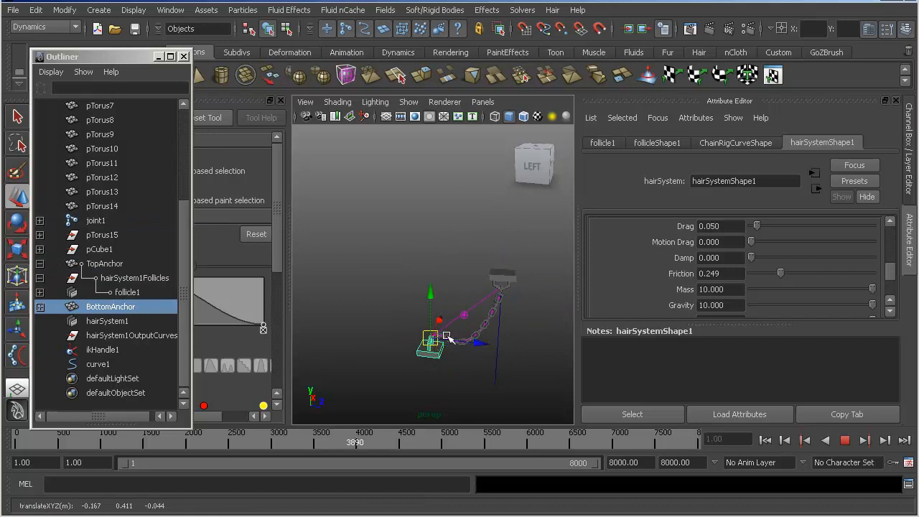
- Rotate BottomAnchor 90 degrees about X and shift it sideways to test the chain
key(e)
drag(466, 289, 481, 359)
key(w)
alt+middle_drag(423, 269, 371, 207)
alt+right_drag(371, 207, 443, 266)
alt+middle_drag(443, 266, 476, 308)
drag(356, 328, 393, 335)
- Lower the first point of the hair system's Clump Width Scale curve to flatten the curve near zero
scroll(445, 301, down, 2)
alt+drag(484, 284, 441, 270)
scroll(783, 303, down, 2)
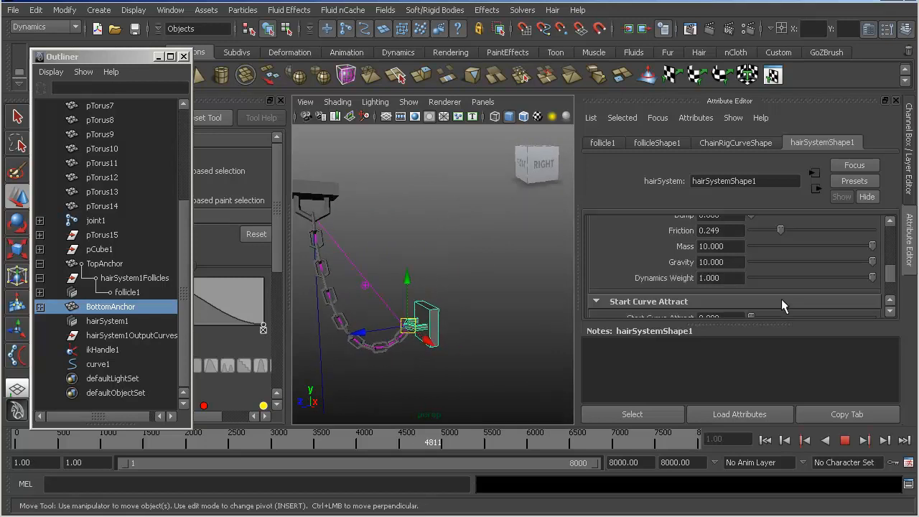
scroll(780, 299, down, 6)
scroll(771, 287, up, 5)
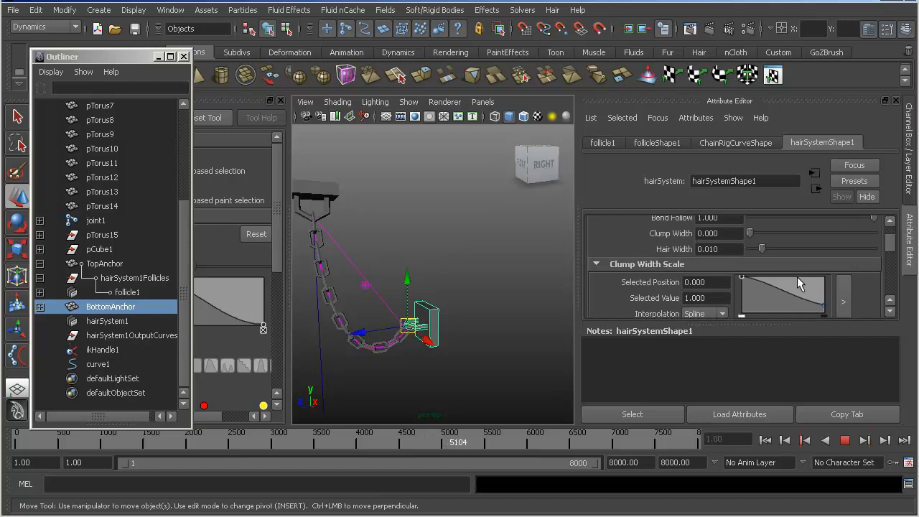
drag(741, 278, 742, 304)
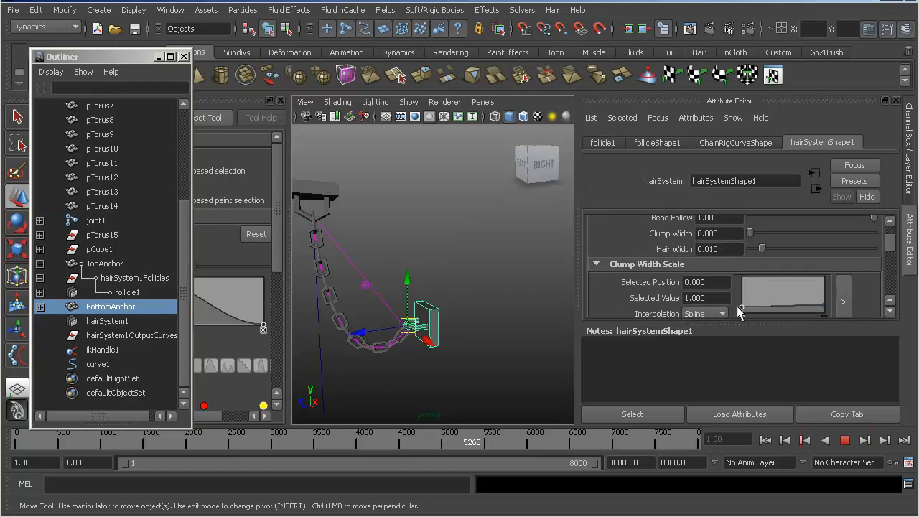
- Lower the first point of the hair system's Attraction Scale curve to flatten the curve near zero
scroll(743, 305, up, 5)
scroll(745, 300, down, 3)
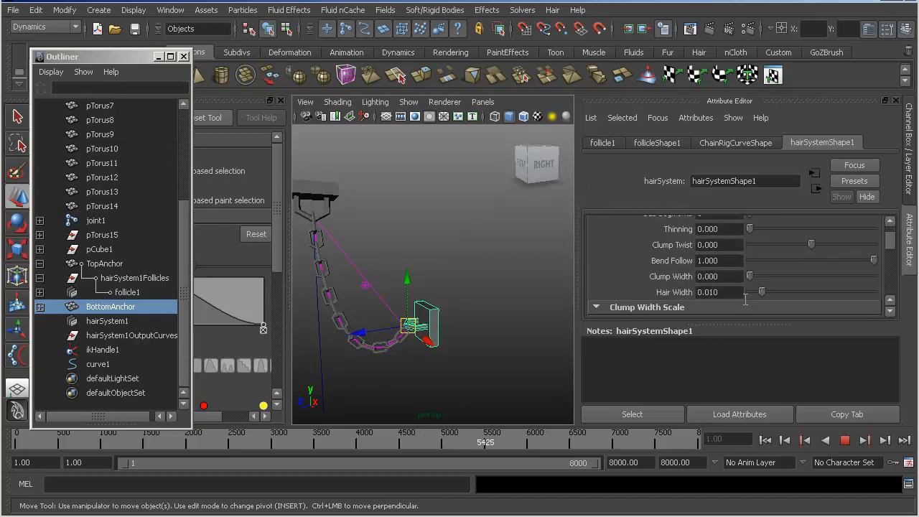
scroll(745, 301, down, 8)
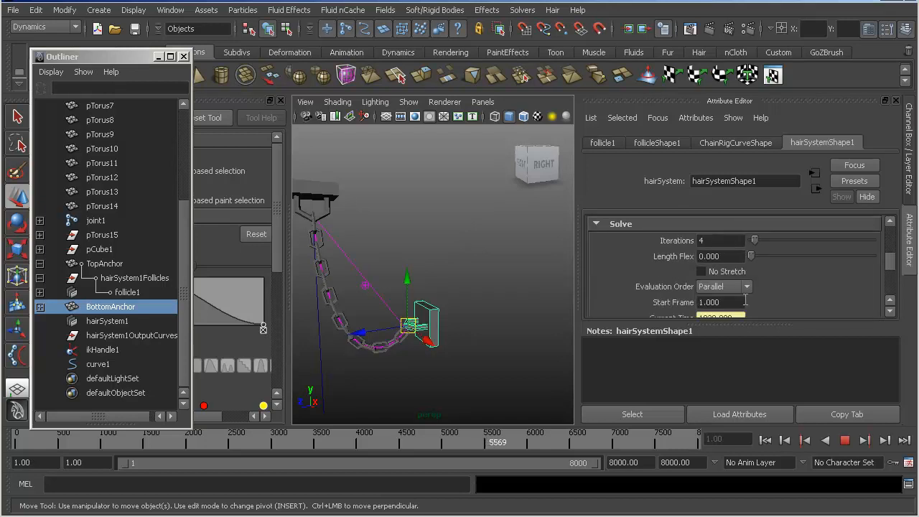
scroll(745, 305, down, 4)
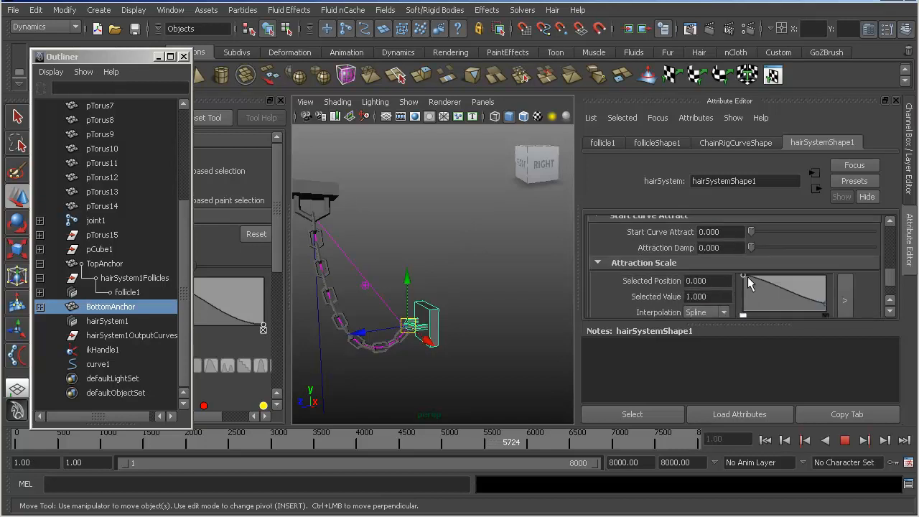
drag(745, 276, 740, 312)
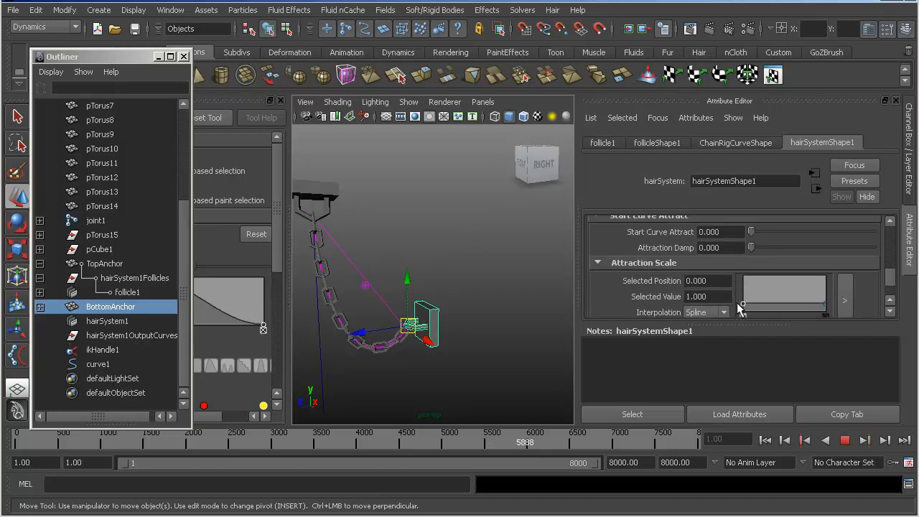
- Move BottomAnchor above TopAnchor, and raise TopAnchor past it to test how the chain swings
scroll(740, 308, down, 5)
drag(410, 326, 451, 160)
alt+middle_drag(453, 172, 538, 251)
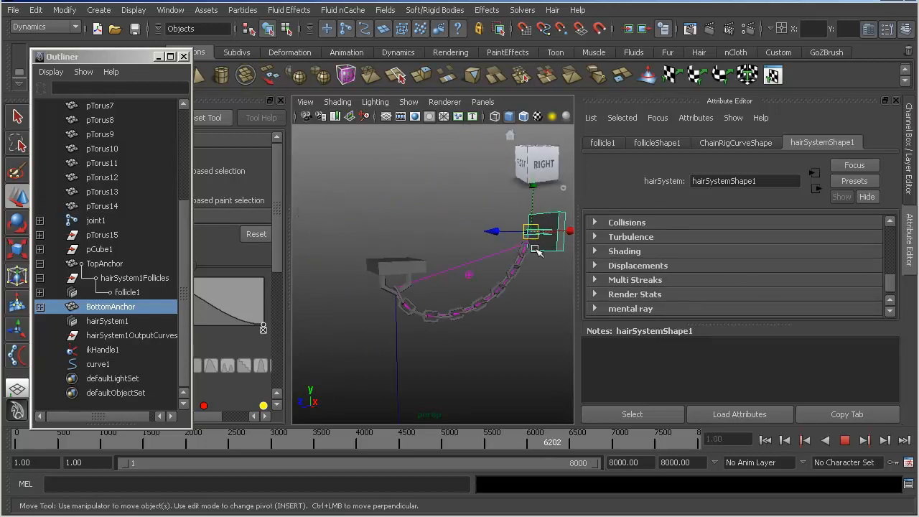
click(394, 267)
drag(393, 267, 408, 121)
alt+middle_drag(422, 159, 429, 259)
alt+right_drag(428, 259, 402, 263)
- Try rotating TopAnchor about its X axis to test the chain, and undo the rotation
key(e)
drag(368, 284, 555, 395)
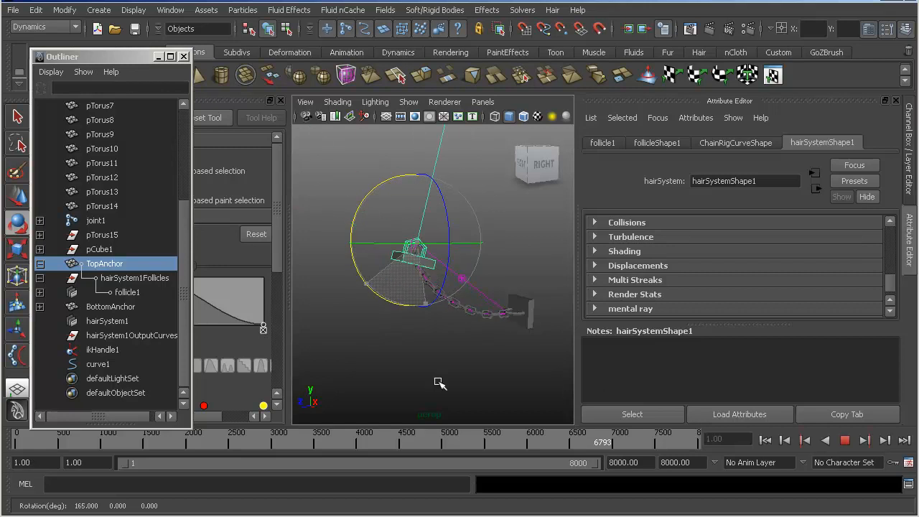
key(ctrl+z)
- Lower TopAnchor slightly and move BottomAnchor up and away from it to test the chain
key(w)
drag(417, 244, 430, 276)
alt+drag(377, 267, 250, 260)
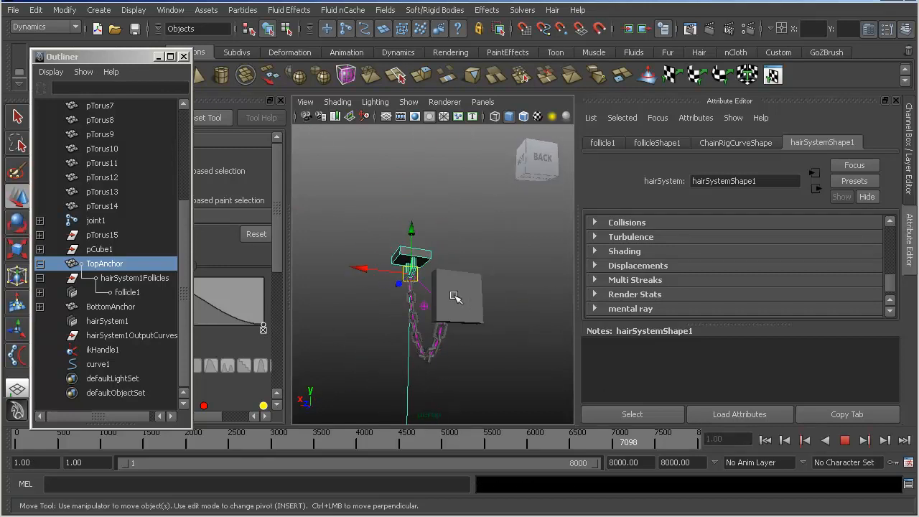
click(466, 295)
drag(447, 301, 529, 179)
- Move TopAnchor to about BottomAnchor's height and inspect the hanging links up close
alt+drag(449, 251, 237, 253)
alt+middle_drag(354, 278, 428, 296)
alt+drag(461, 276, 343, 331)
click(495, 304)
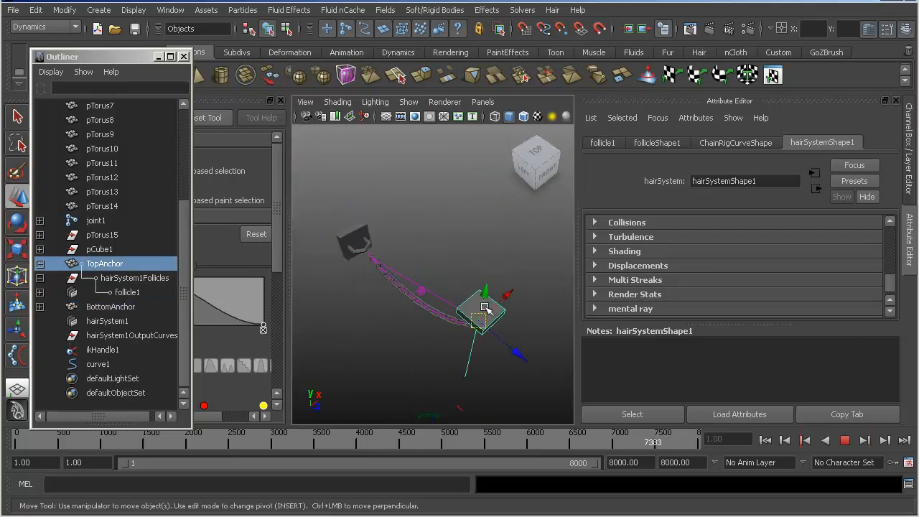
drag(492, 304, 446, 208)
drag(510, 278, 507, 234)
alt+middle_drag(426, 258, 453, 241)
alt+right_drag(431, 247, 400, 209)
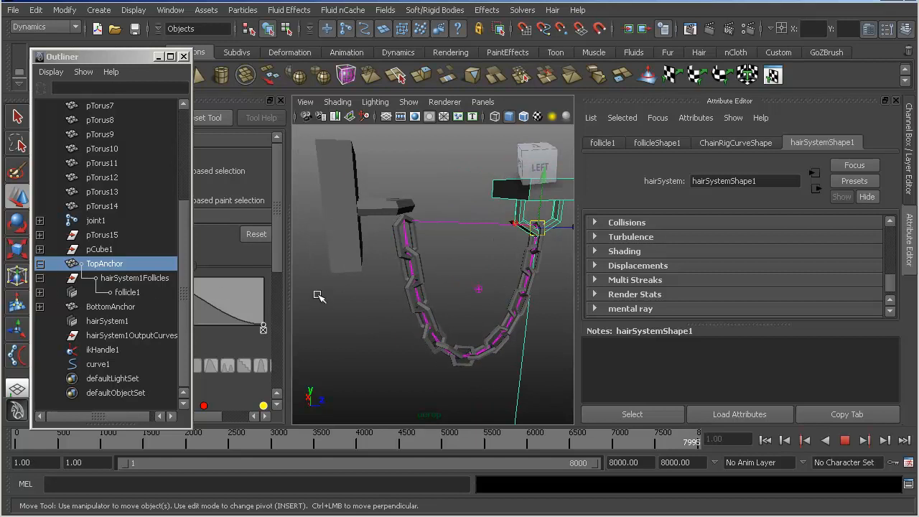
- Try another move of TopAnchor during playback and undo it
alt+drag(361, 278, 365, 297)
alt+right_drag(417, 295, 392, 297)
drag(495, 254, 480, 214)
key(ctrl+z)
alt+right_drag(491, 270, 464, 275)
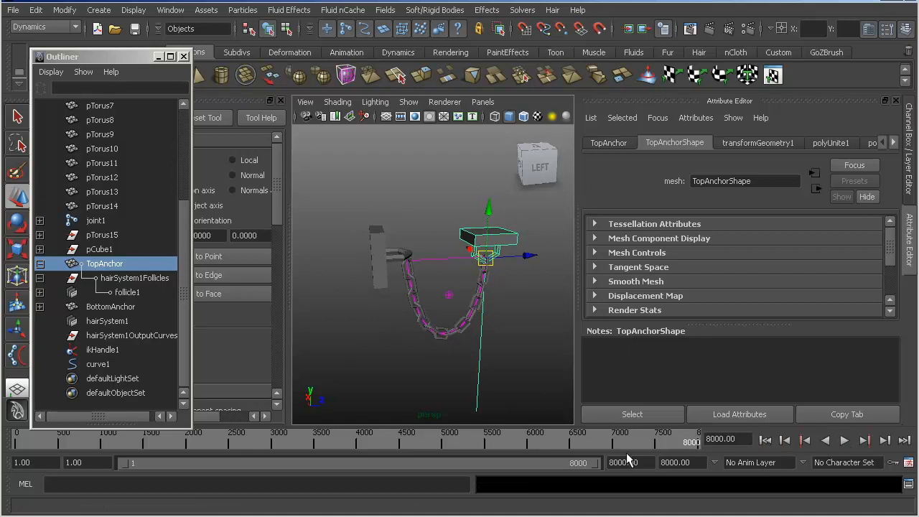
- Return to frame 1 and set TopAnchor's Translate X, Y and Z to 0
click(765, 440)
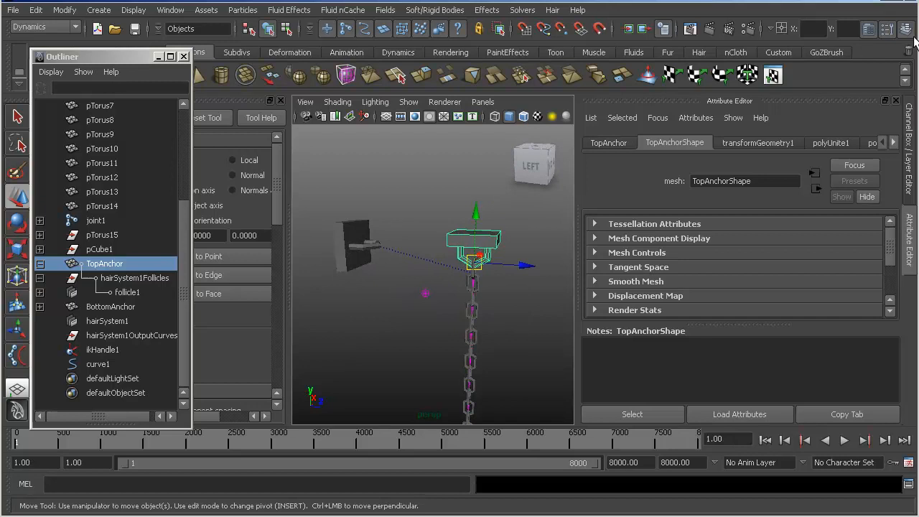
click(906, 29)
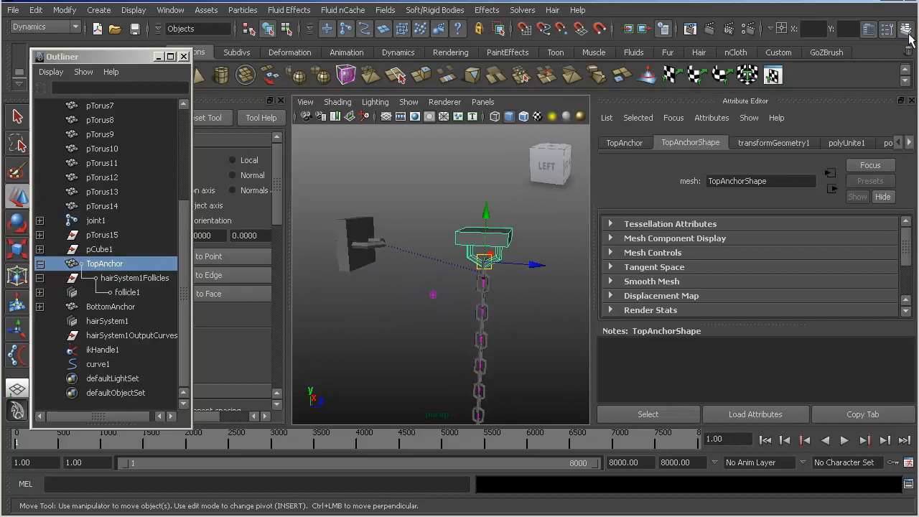
click(874, 170)
text(0)
click(872, 182)
text(0)
- Set BottomAnchor's Translate X, Y and Z and its Rotate X to 0
click(353, 237)
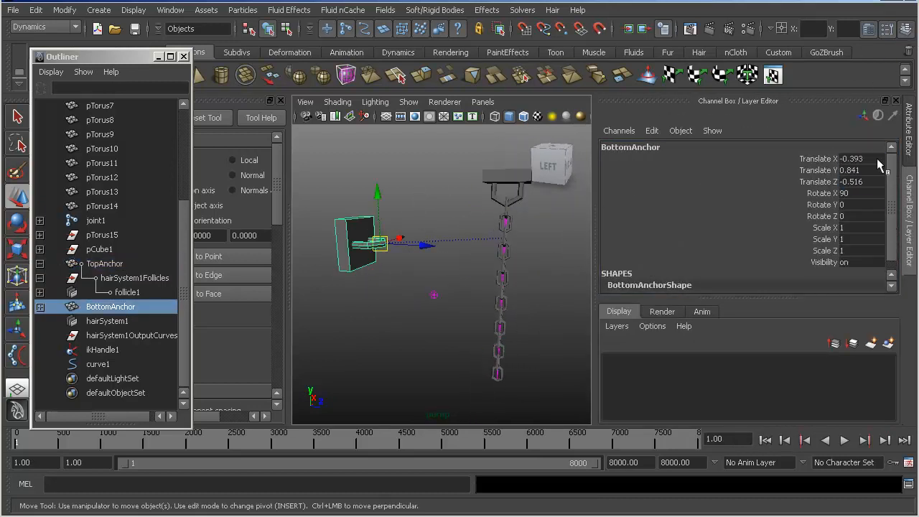
click(866, 171)
text(0)
click(867, 181)
text(0)
key(Return)
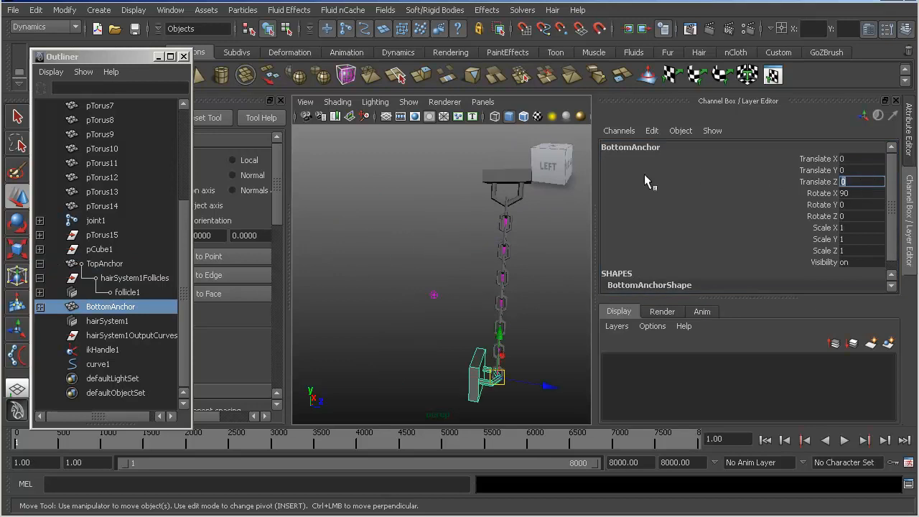
text(0)
key(Return)
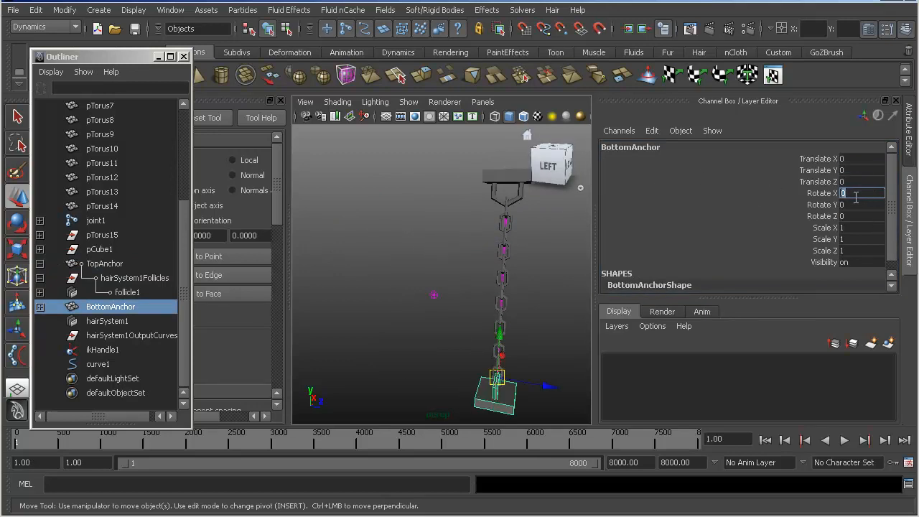
- Set the Stiffness of hairConstraint1 under BottomAnchor to 1
alt+drag(484, 314, 402, 255)
alt+right_drag(402, 255, 373, 268)
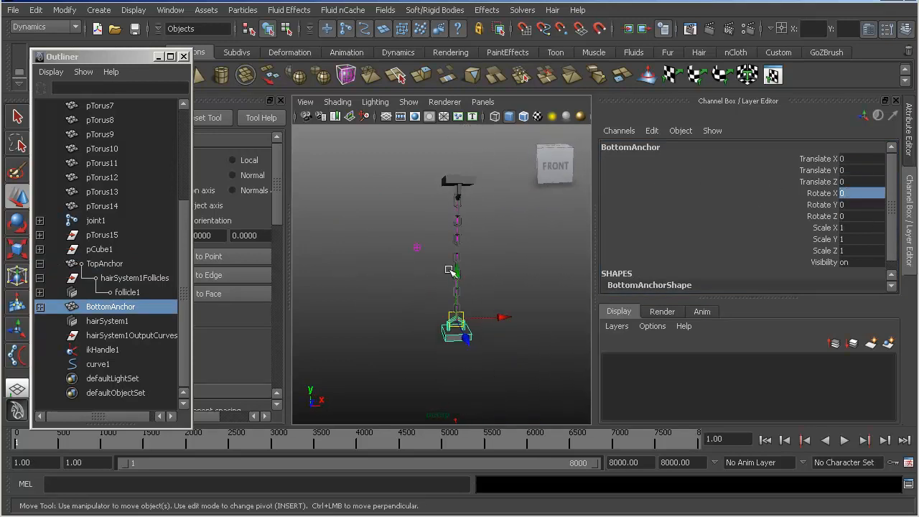
alt+drag(405, 236, 429, 229)
alt+middle_drag(429, 228, 395, 269)
alt+right_drag(395, 268, 445, 269)
alt+middle_drag(445, 268, 445, 241)
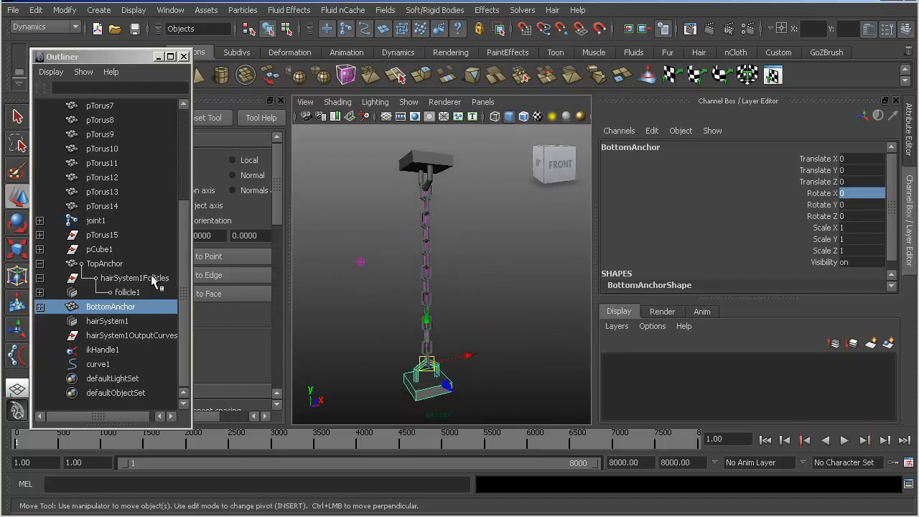
click(40, 306)
click(129, 321)
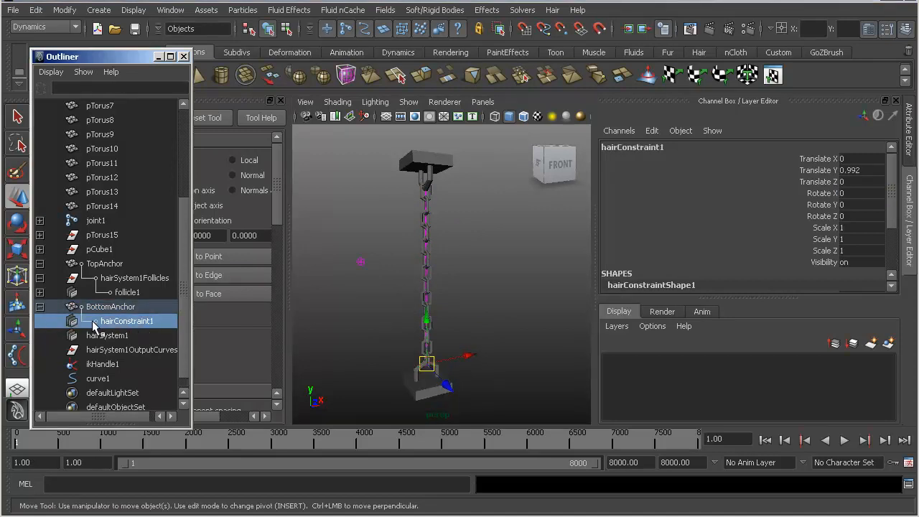
click(869, 28)
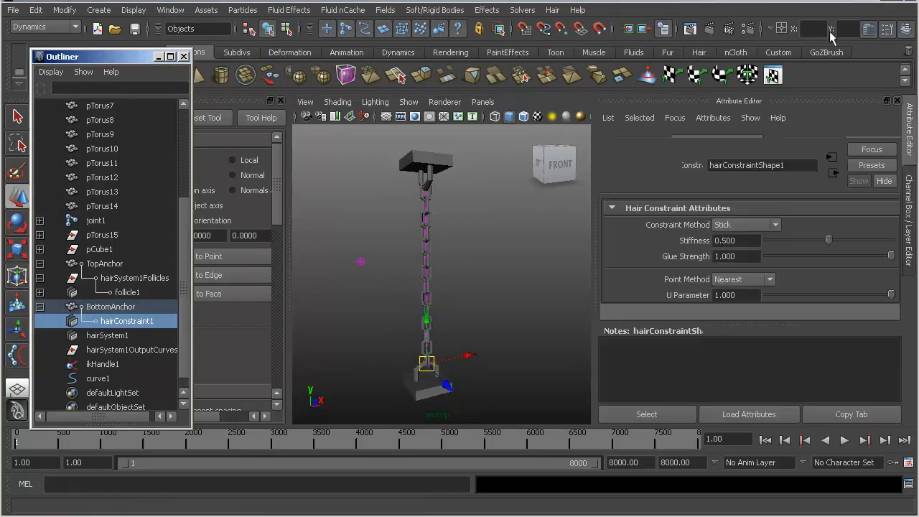
drag(838, 256, 907, 255)
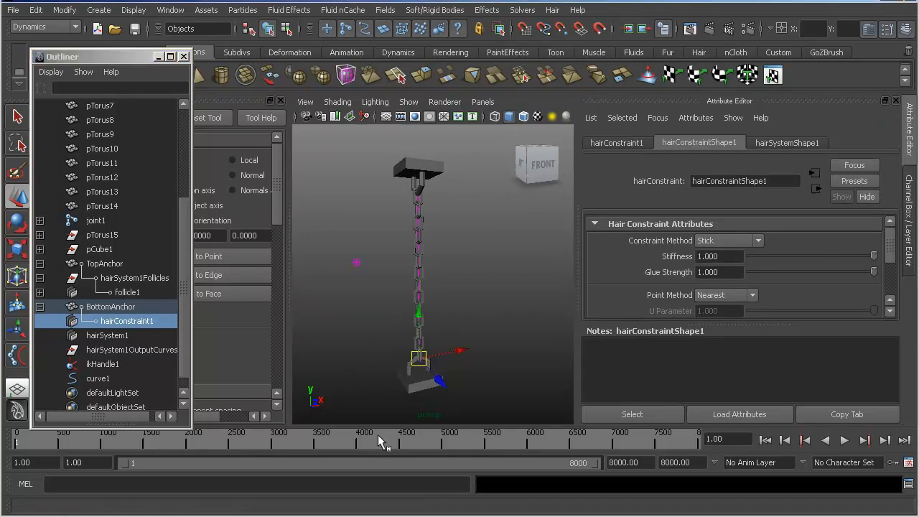
- Start Interactive Playback and try moving TopAnchor sideways and down beside BottomAnchor to test the stiffer constraint
click(522, 10)
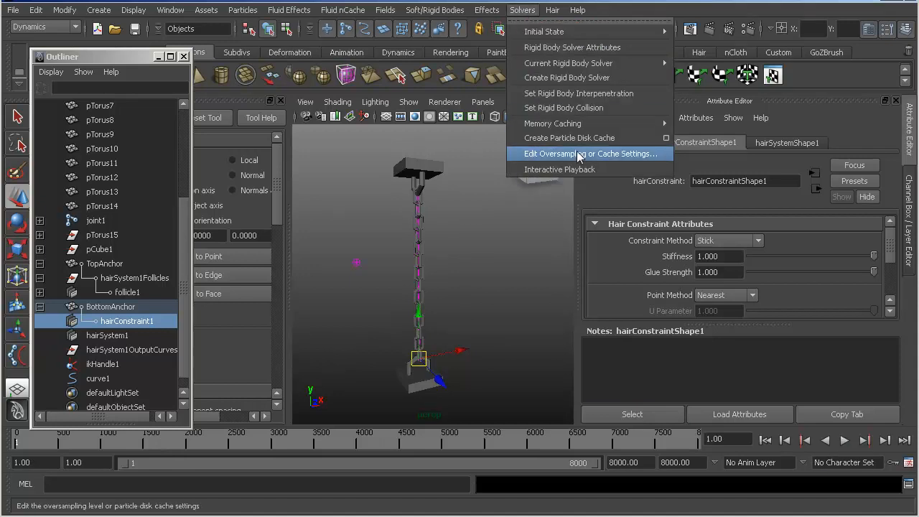
click(552, 168)
click(443, 169)
drag(439, 188, 609, 225)
alt+middle_drag(418, 257, 397, 272)
drag(563, 251, 471, 279)
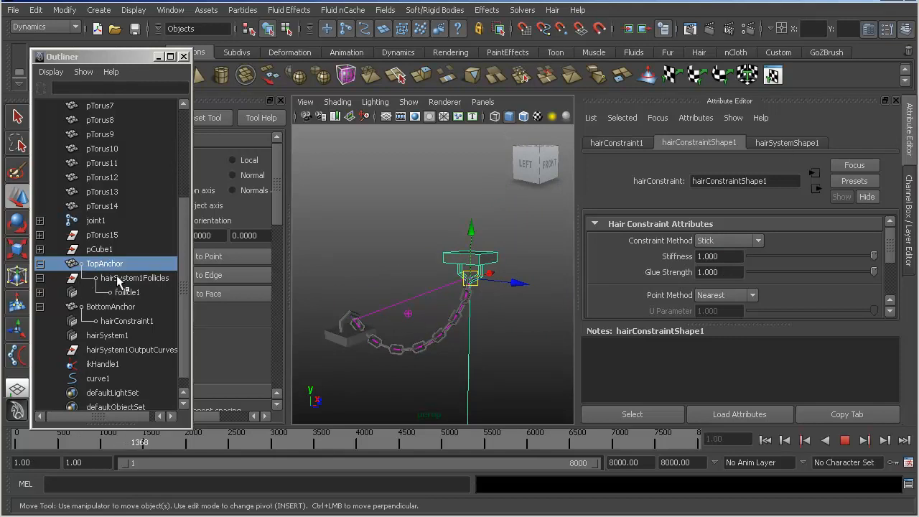
drag(476, 283, 482, 263)
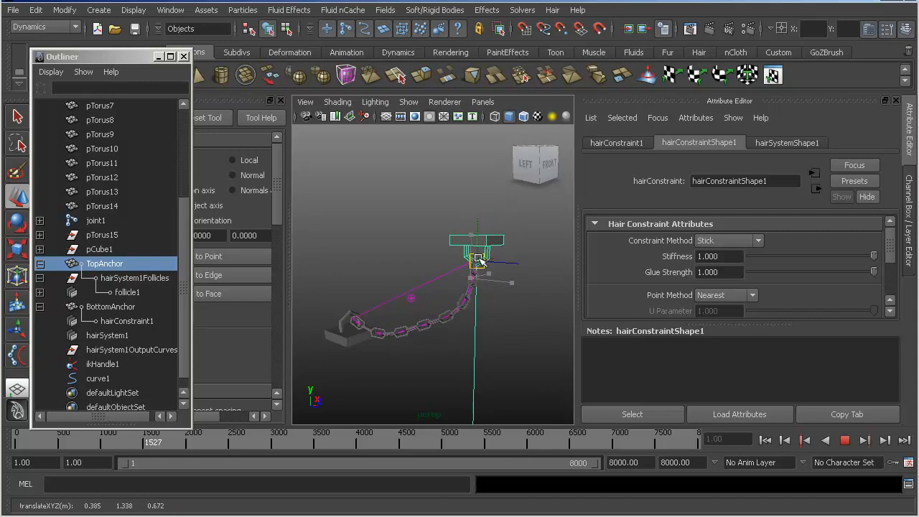
- Stop the playback, undo the TopAnchor moves and return to frame 1
click(128, 279)
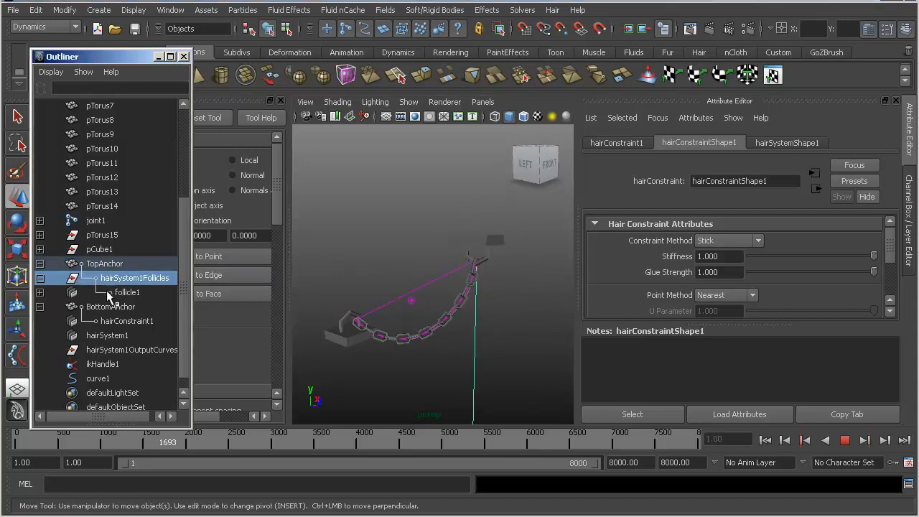
click(123, 292)
double_click(124, 292)
key(Return)
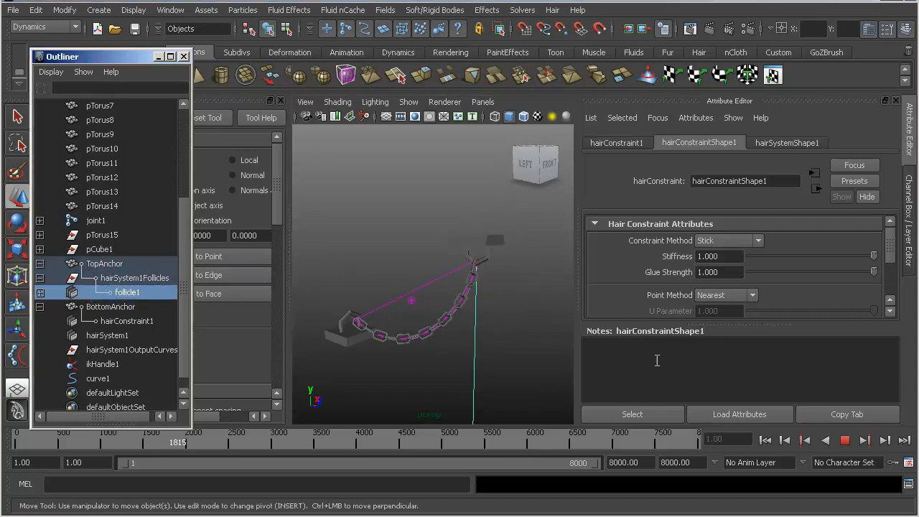
click(845, 440)
click(766, 440)
key(ctrl+z)
key(ctrl+z)
key(ctrl+z)
key(ctrl+z)
key(ctrl+z)
key(ctrl+z)
key(ctrl+z)
key(ctrl+z)
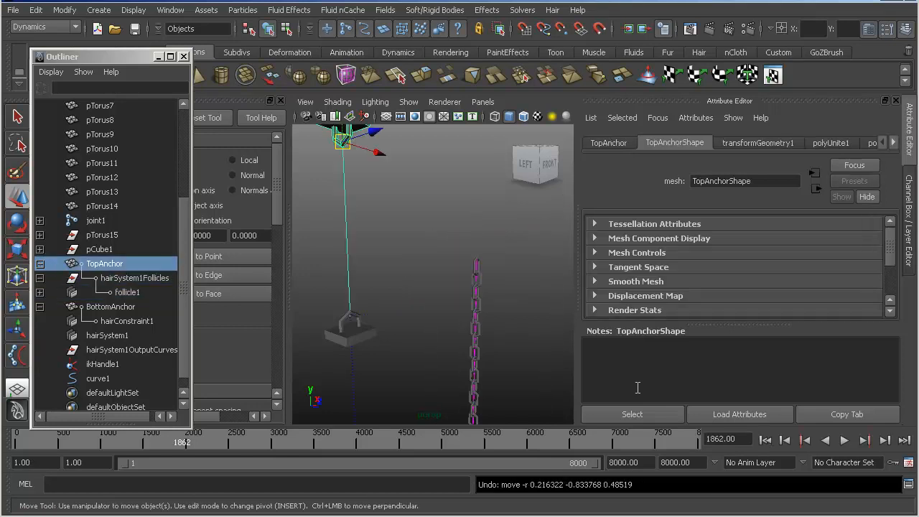
click(763, 440)
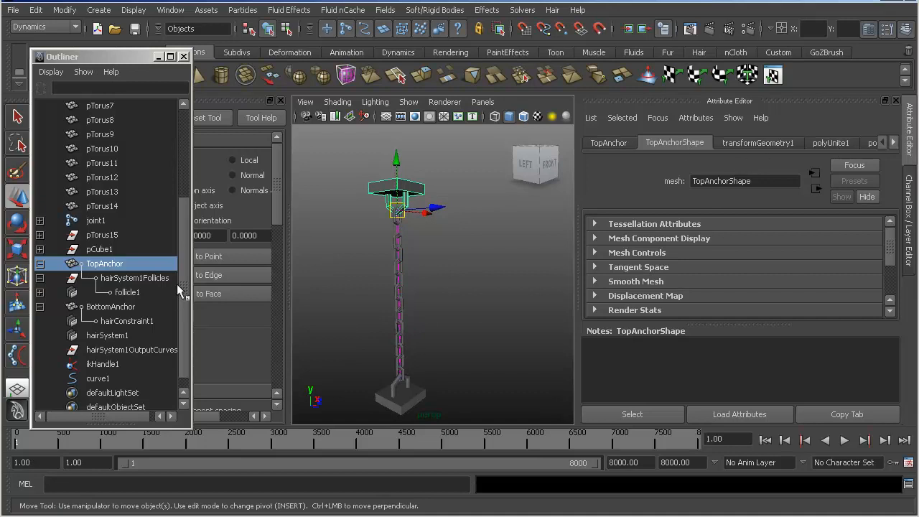
- Select follicle1 under TopAnchor and look through its follicleShape1 attributes
click(129, 278)
click(98, 292)
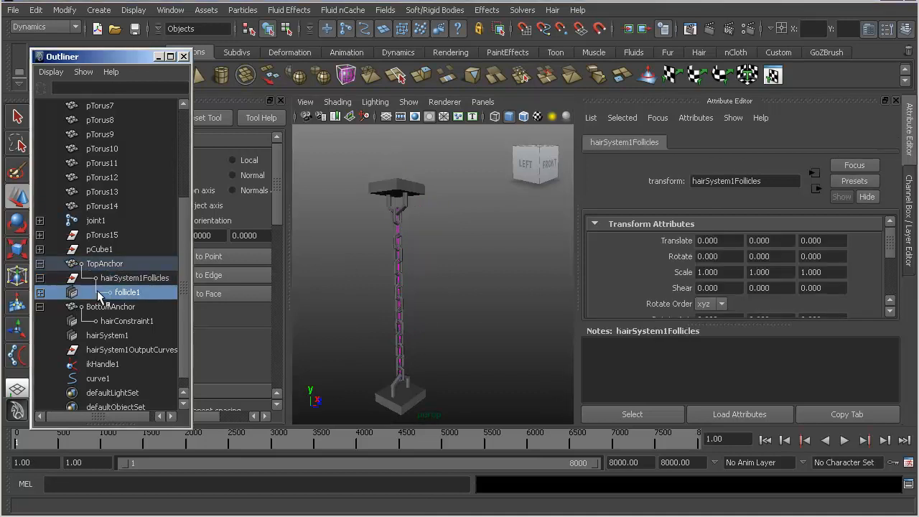
click(657, 143)
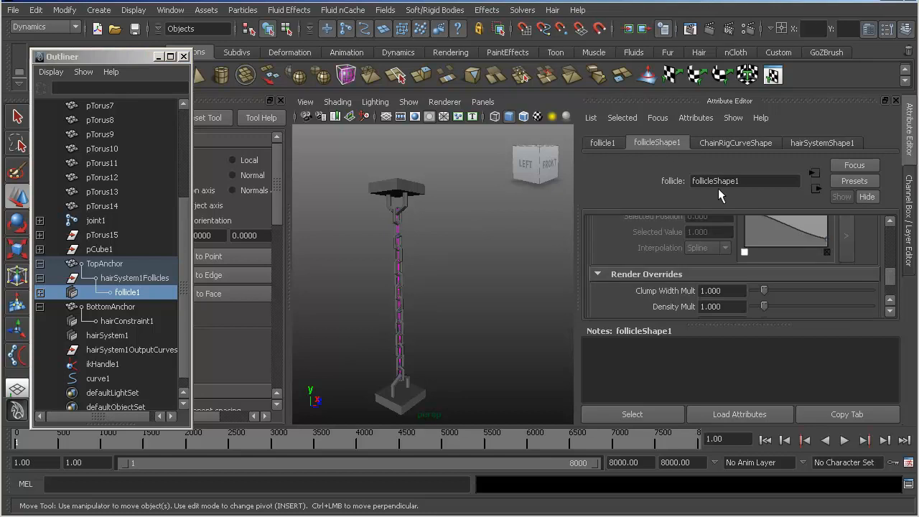
scroll(713, 248, down, 5)
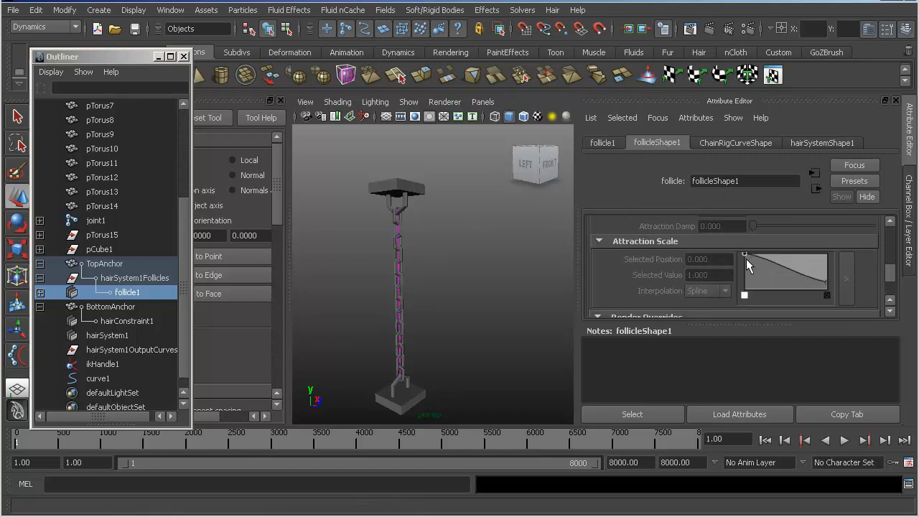
scroll(759, 237, up, 2)
scroll(758, 252, up, 2)
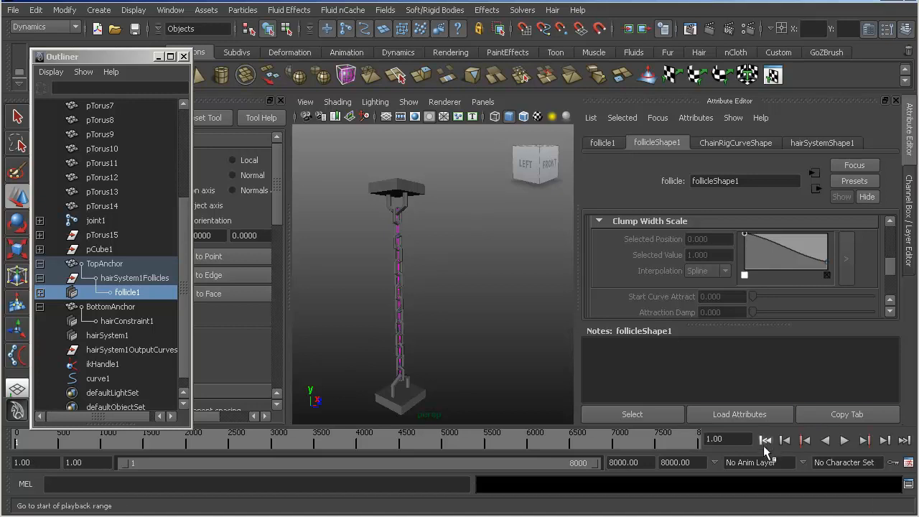
- Start Interactive Playback and turn on Override Dynamics for follicleShape1
click(522, 11)
click(560, 167)
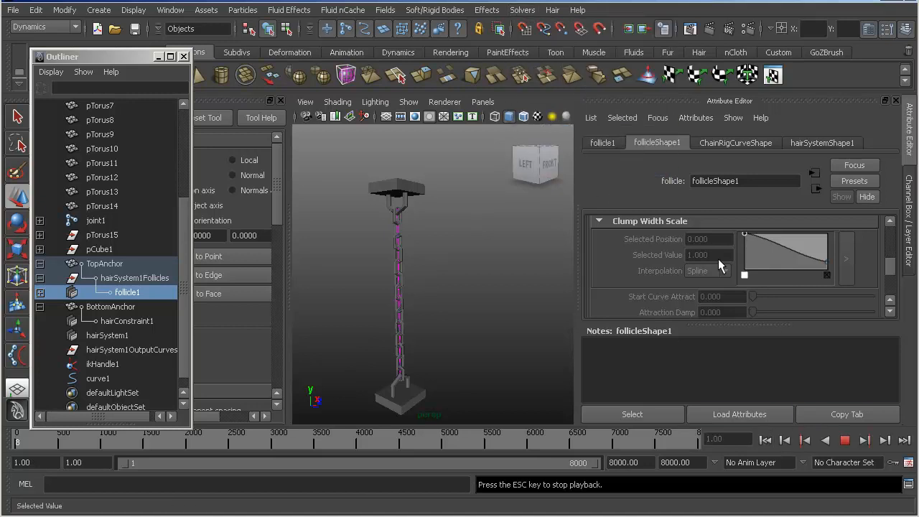
scroll(705, 269, down, 5)
scroll(705, 268, up, 2)
scroll(707, 269, down, 2)
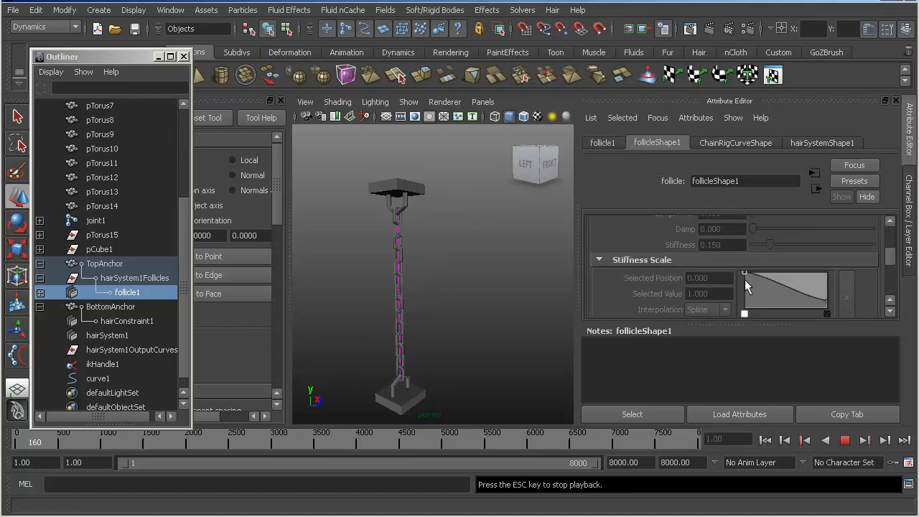
scroll(745, 275, up, 2)
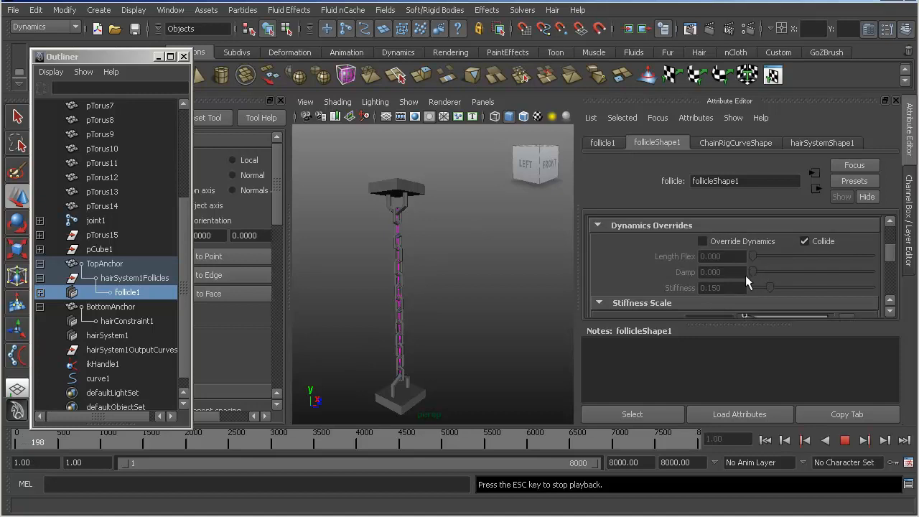
click(804, 241)
- Move TopAnchor sideways and down so the chain sags toward BottomAnchor during playback
key(w)
click(397, 188)
drag(398, 210, 490, 300)
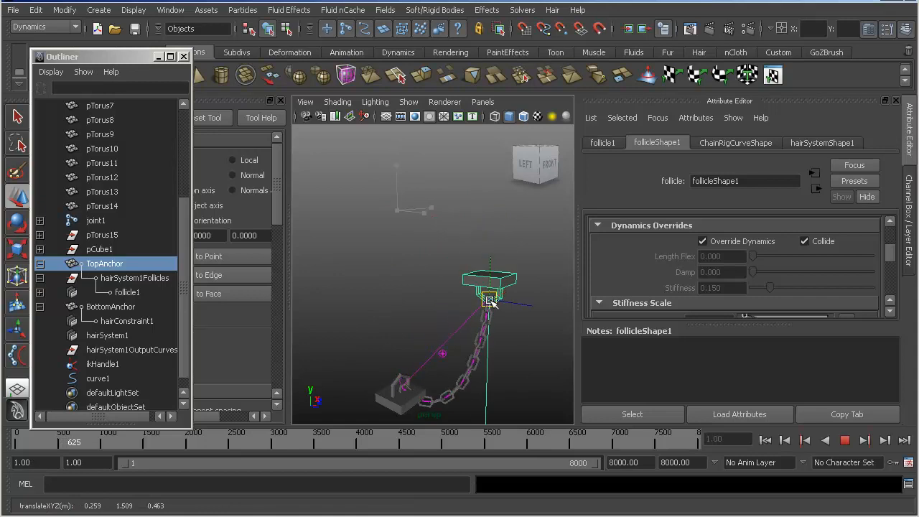
- Set the Mass of hairSystemShape1 to about 7.278 and raise TopAnchor to test the chain
scroll(715, 282, up, 2)
scroll(714, 282, up, 2)
click(822, 142)
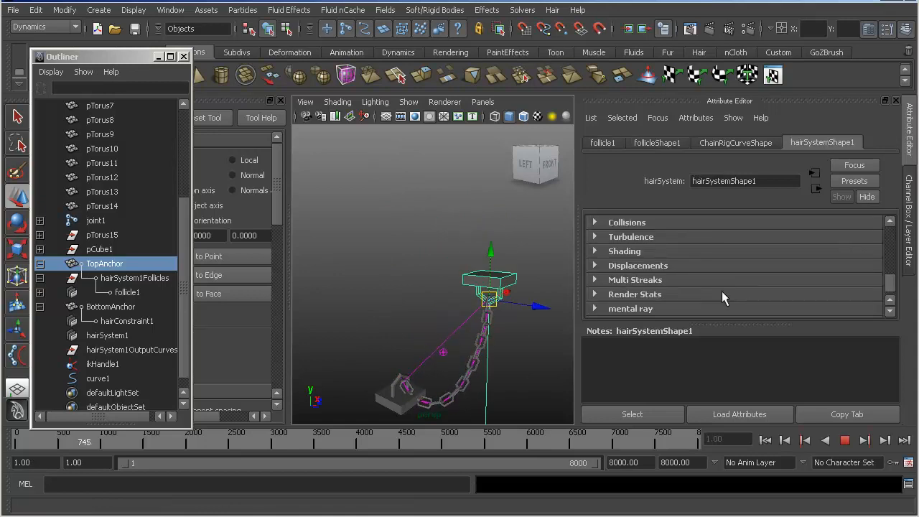
scroll(626, 241, up, 4)
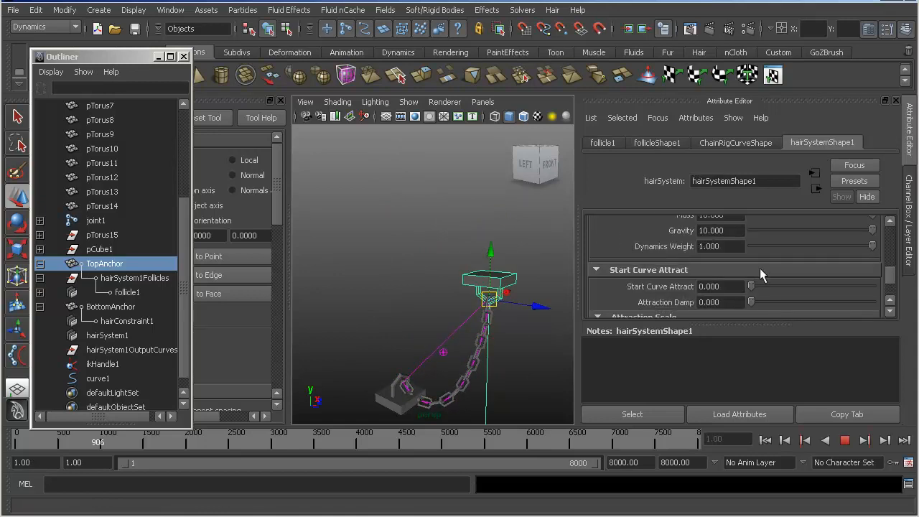
scroll(811, 230, up, 2)
drag(852, 262, 838, 261)
drag(492, 296, 527, 223)
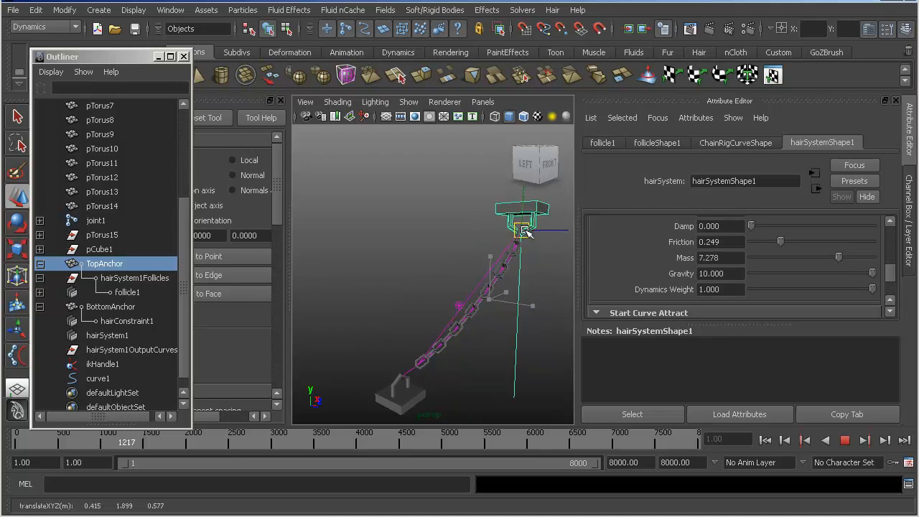
- Set the Stiffness of hairSystemShape1 to 0 and move TopAnchor down closer to BottomAnchor
scroll(621, 258, up, 8)
scroll(733, 274, down, 2)
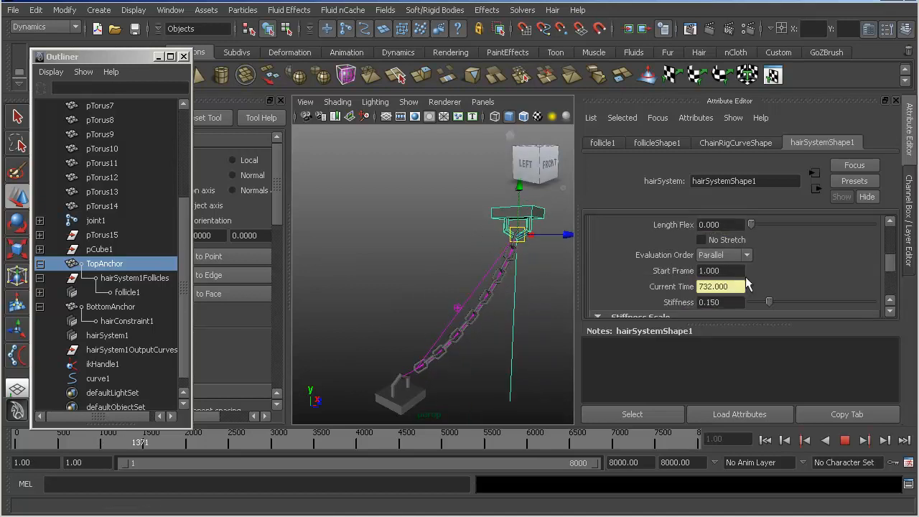
mouse_move(769, 302)
mouse_down()
mouse_move(752, 301)
mouse_move(786, 302)
mouse_up()
mouse_move(517, 234)
mouse_down()
mouse_move(489, 251)
mouse_move(510, 238)
mouse_up()
drag(762, 303, 751, 302)
drag(508, 240, 471, 260)
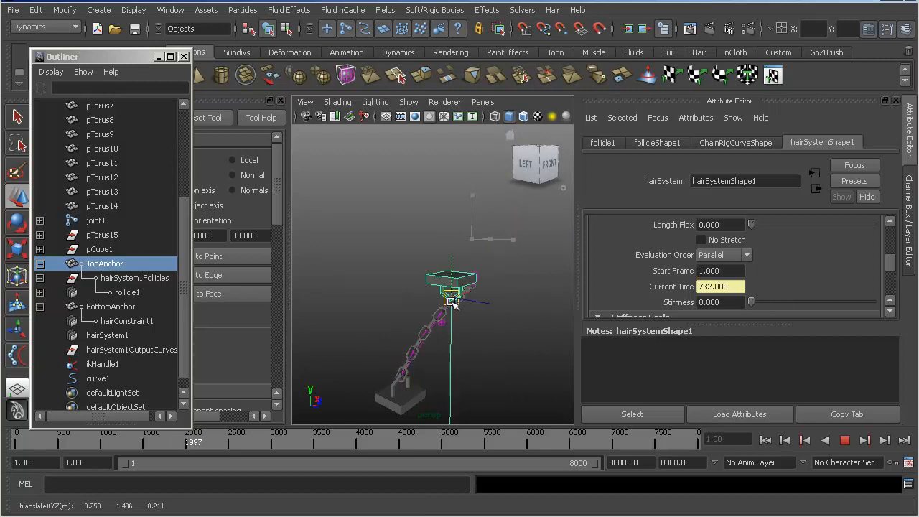
- Swing TopAnchor around above BottomAnchor and raise it again to test the chain's motion during playback
drag(465, 313, 425, 278)
drag(486, 258, 505, 290)
drag(747, 300, 740, 300)
mouse_move(482, 282)
mouse_down()
mouse_move(508, 238)
mouse_move(445, 222)
mouse_move(476, 271)
mouse_move(474, 244)
mouse_move(490, 285)
mouse_up()
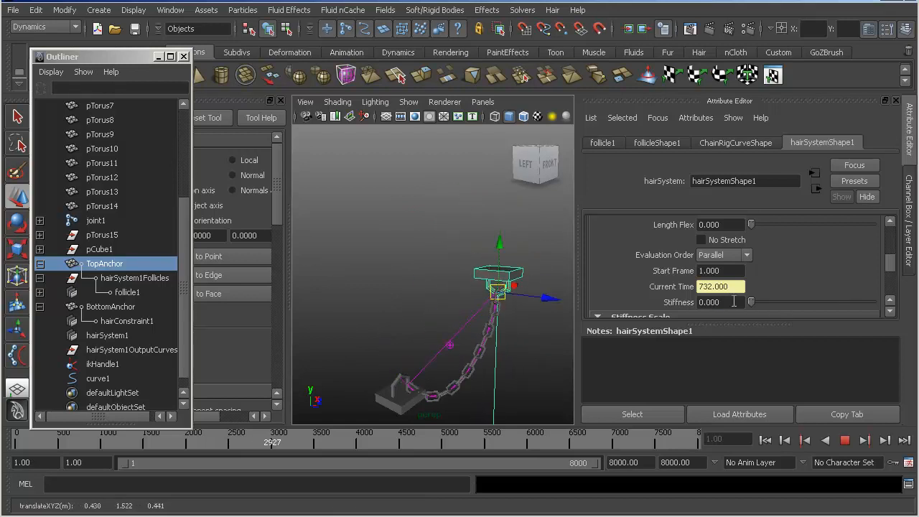
drag(872, 307, 880, 306)
drag(497, 293, 504, 228)
- Look through the dynamics and clump settings of hairSystemShape1 and the Dynamics Overrides of follicleShape1
scroll(720, 272, down, 3)
scroll(720, 271, down, 4)
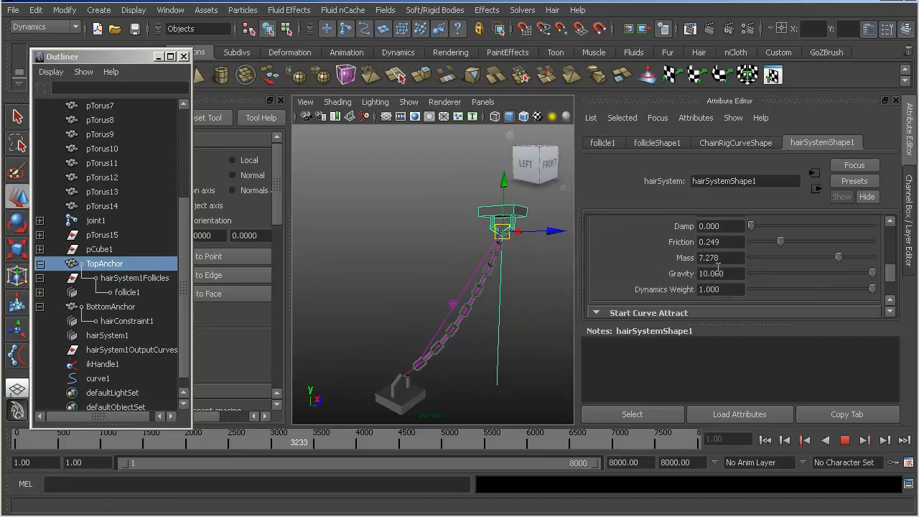
scroll(730, 266, up, 6)
scroll(741, 268, up, 8)
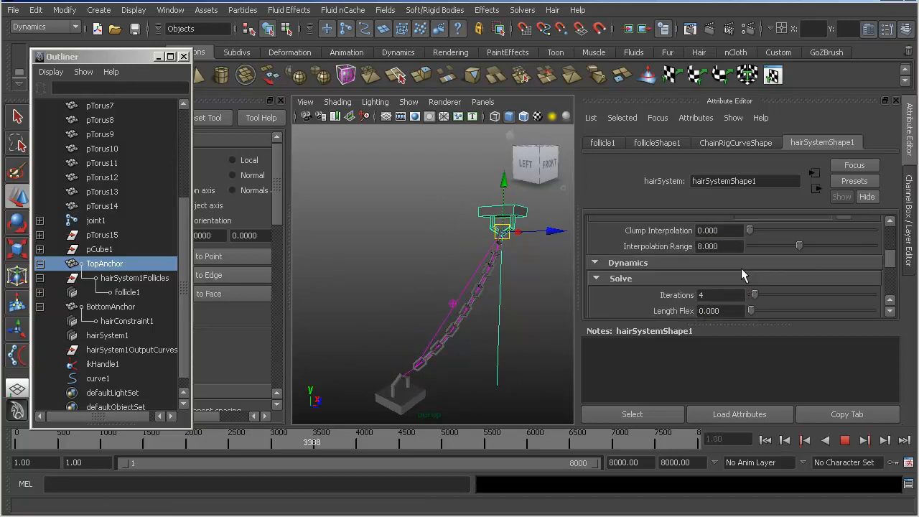
scroll(743, 270, up, 2)
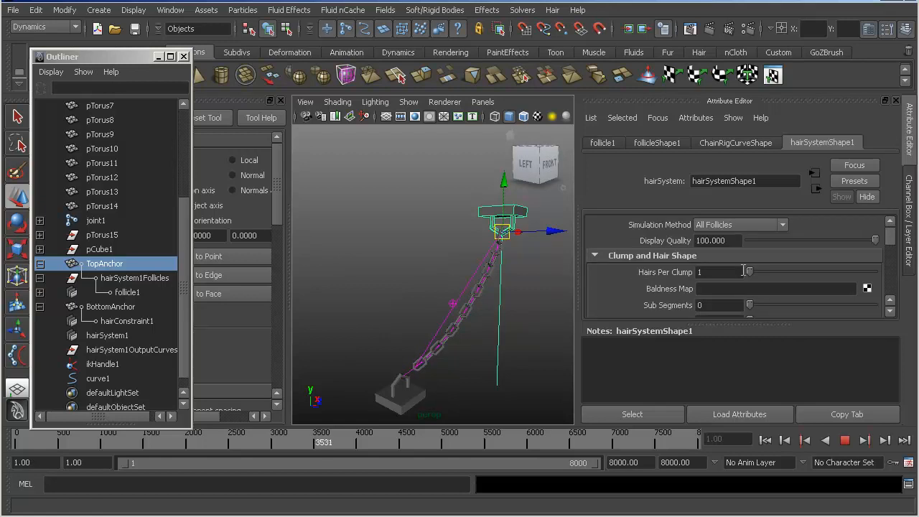
scroll(744, 271, down, 5)
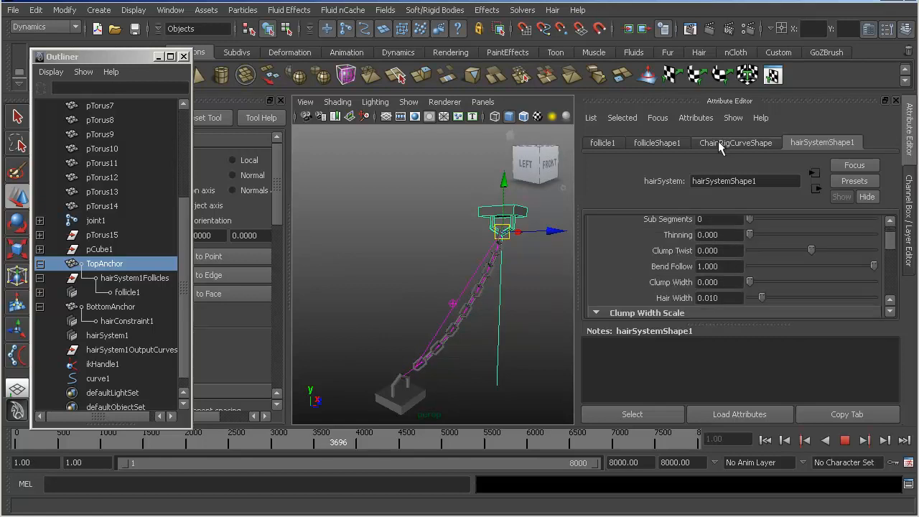
click(655, 142)
scroll(786, 266, up, 10)
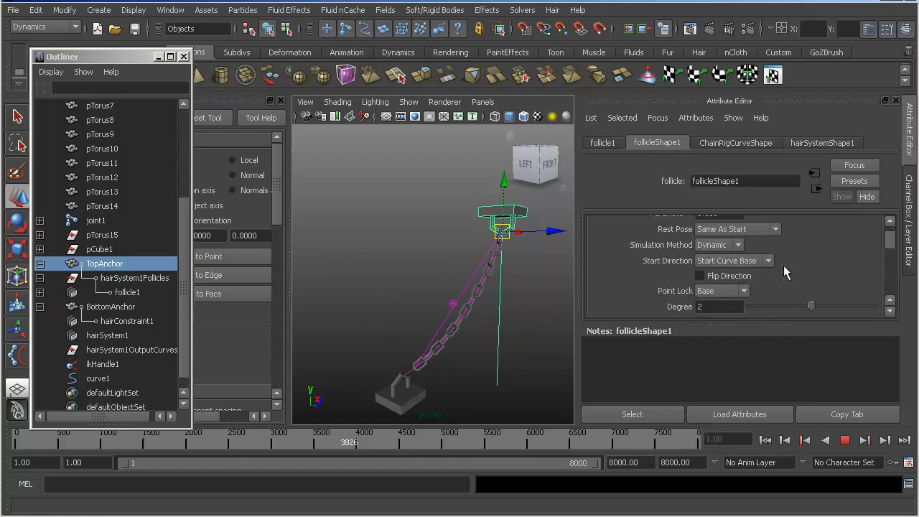
scroll(783, 265, down, 5)
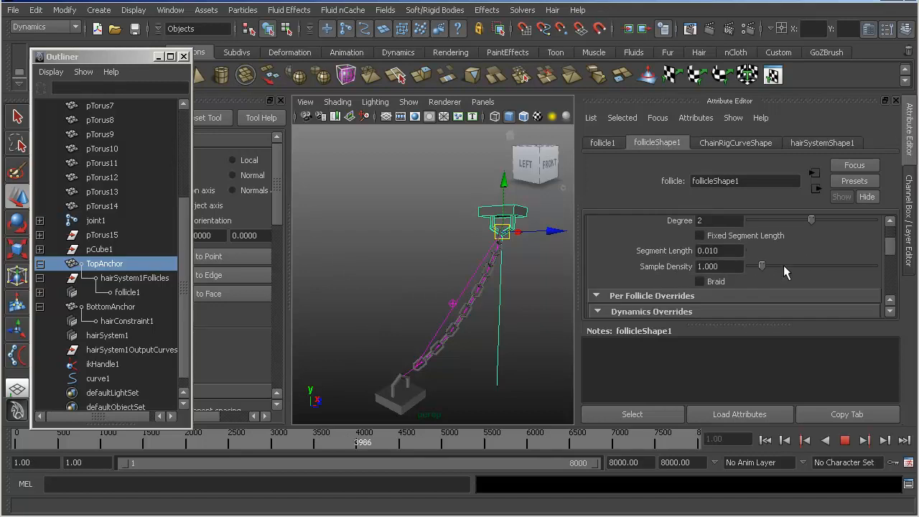
scroll(783, 265, down, 2)
scroll(673, 255, down, 6)
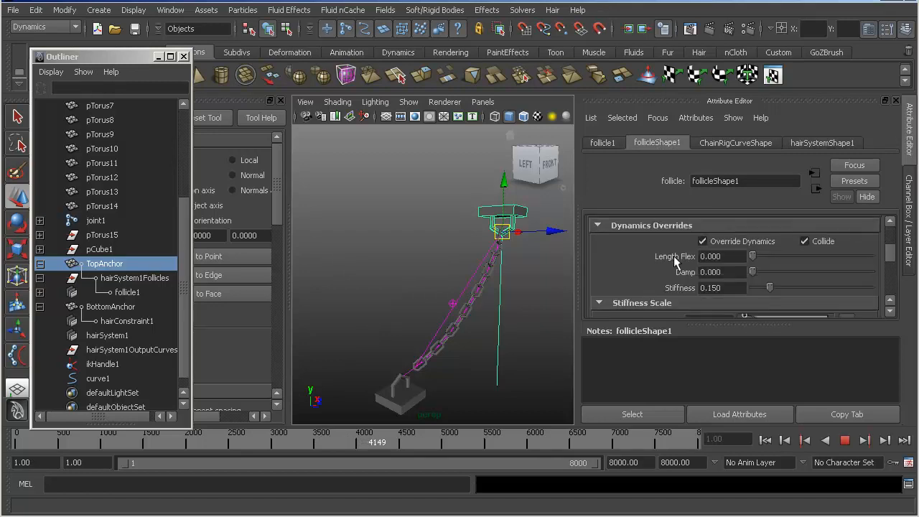
scroll(673, 261, down, 4)
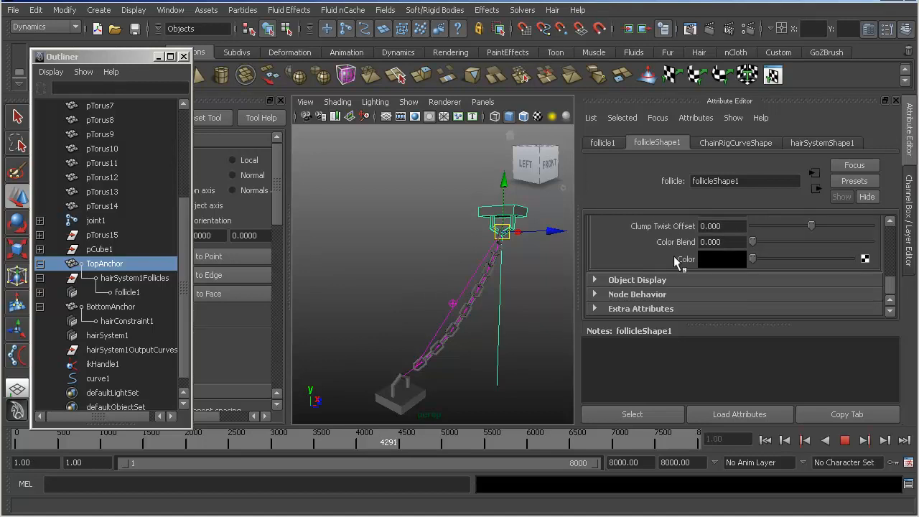
- Lower TopAnchor toward BottomAnchor and try different Sub Segments values on hairSystemShape1
click(814, 144)
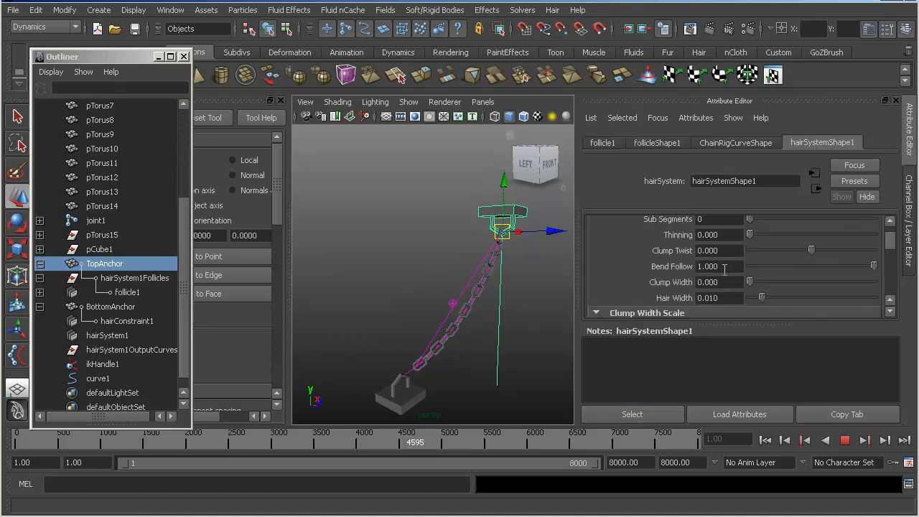
scroll(741, 274, down, 3)
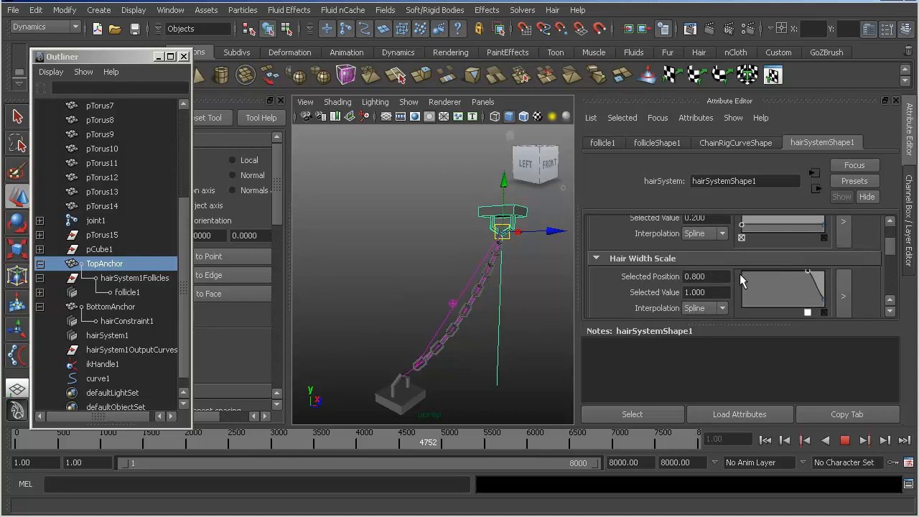
scroll(740, 280, up, 2)
scroll(750, 267, up, 2)
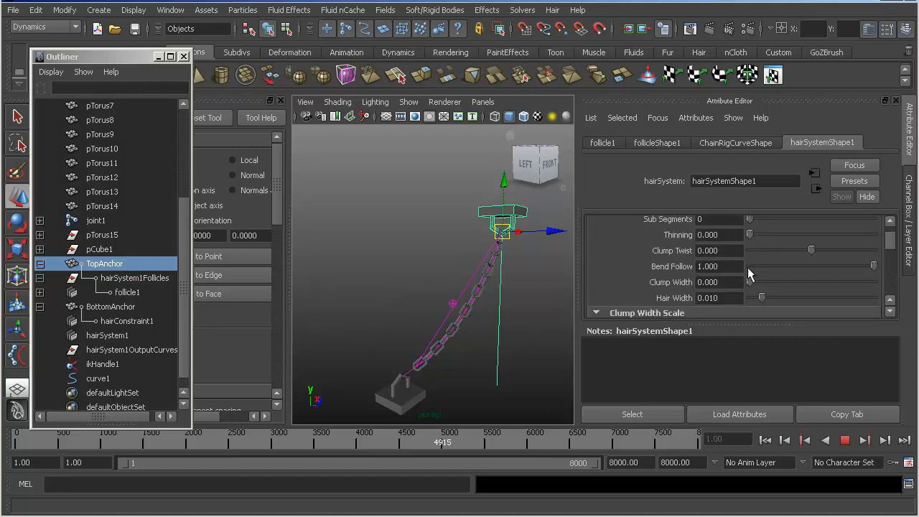
scroll(748, 269, up, 1)
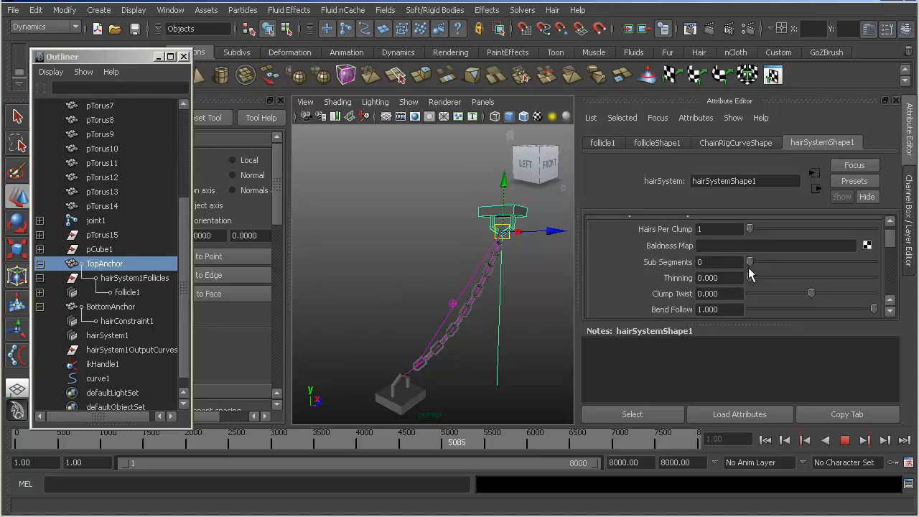
drag(501, 231, 463, 311)
click(787, 263)
click(749, 263)
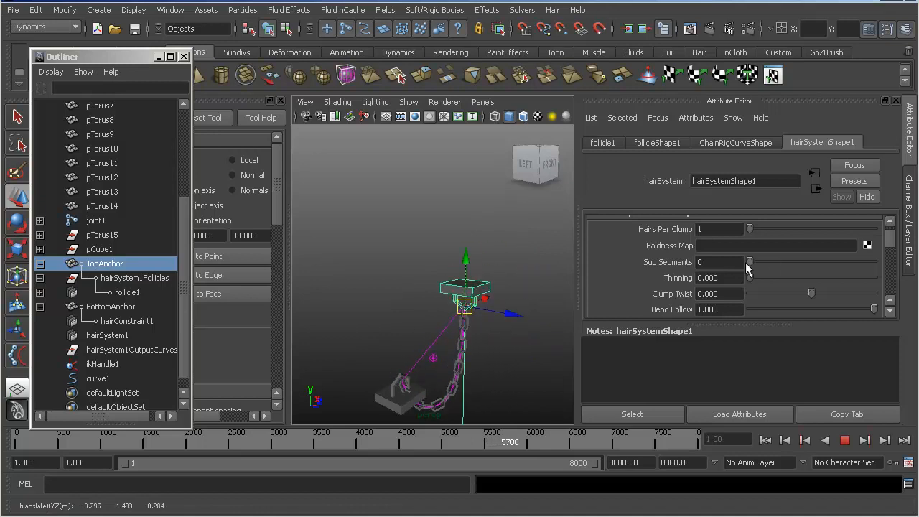
click(759, 262)
- Reshape the Hair Width Scale ramp of hairSystemShape1 into a flat line near its maximum while moving TopAnchor to test the chain
scroll(747, 235, up, 1)
scroll(744, 231, down, 5)
scroll(744, 231, up, 1)
scroll(744, 231, down, 3)
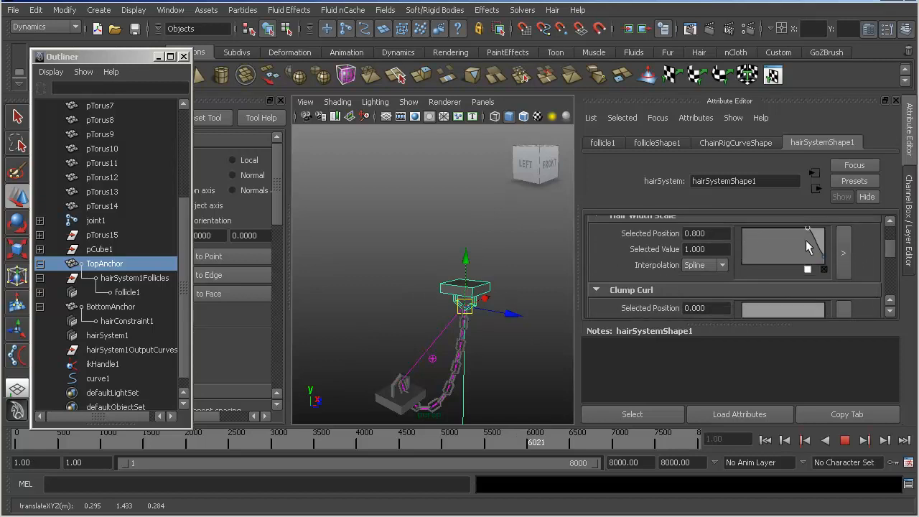
drag(809, 228, 727, 250)
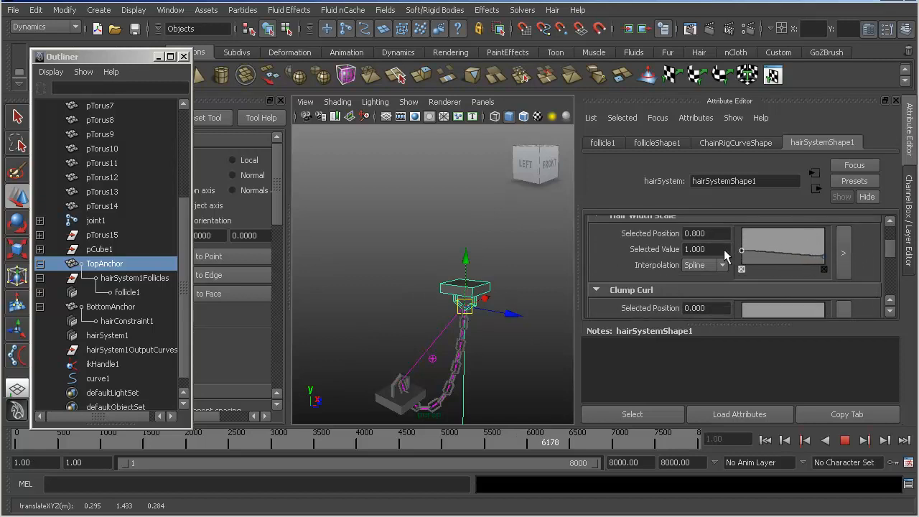
scroll(702, 248, up, 2)
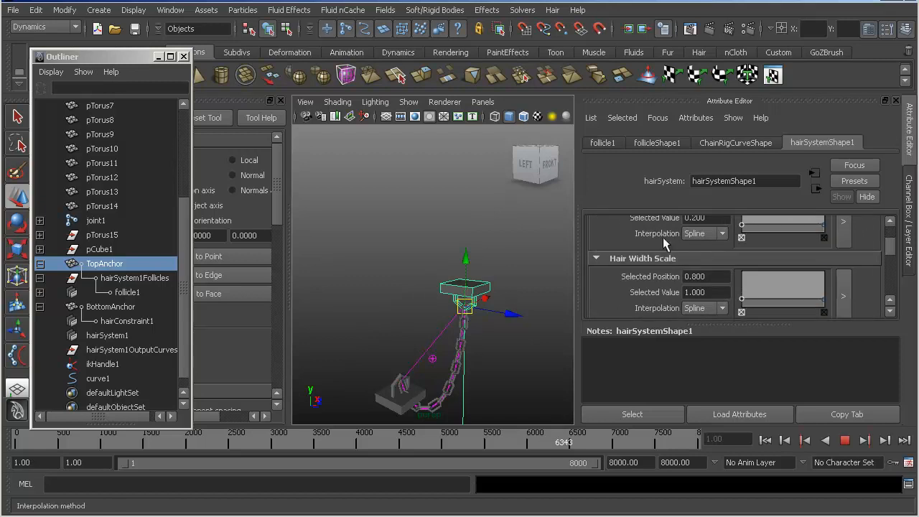
drag(465, 303, 467, 280)
click(740, 278)
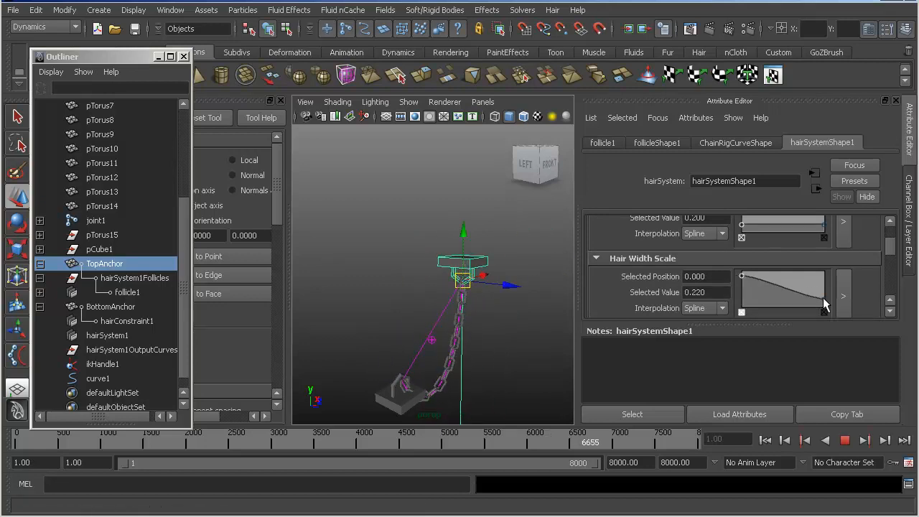
drag(823, 303, 828, 282)
mouse_move(462, 276)
mouse_down()
mouse_move(447, 264)
mouse_move(539, 285)
mouse_move(429, 274)
mouse_move(466, 282)
mouse_up()
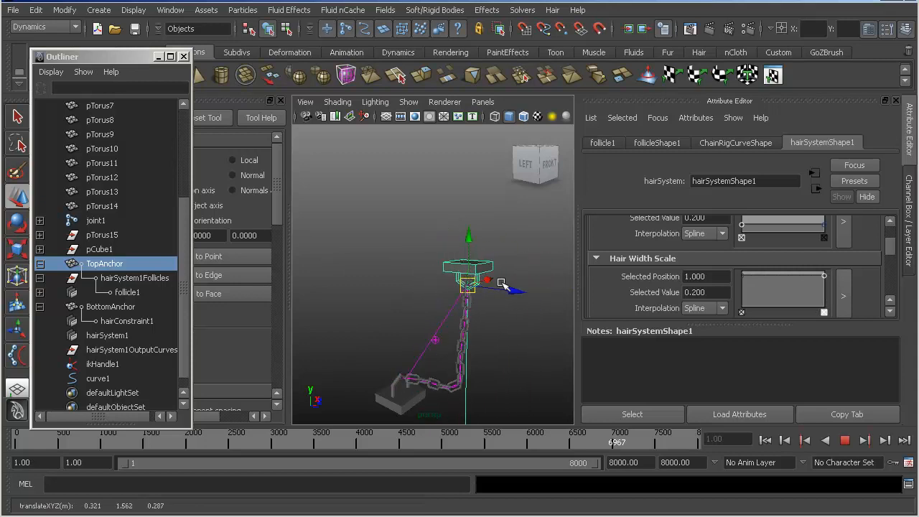
- Try low and high Clump Curl ramp values on hairSystemShape1 while swinging TopAnchor across BottomAnchor
scroll(727, 281, down, 1)
scroll(786, 244, down, 2)
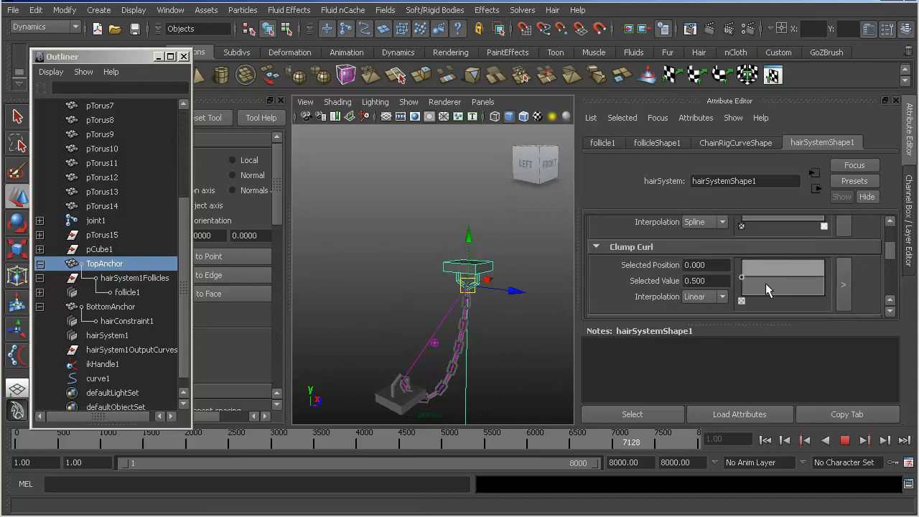
drag(467, 285, 386, 276)
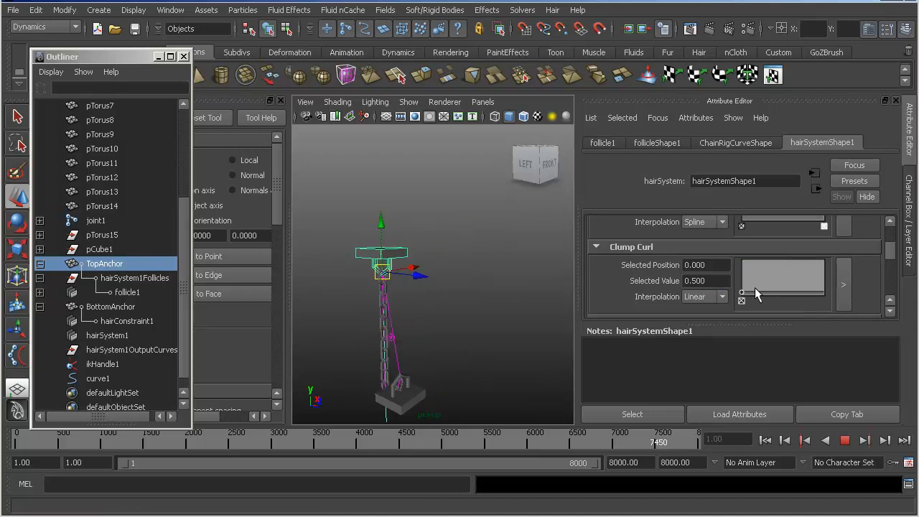
drag(741, 293, 700, 249)
drag(382, 271, 415, 256)
drag(742, 262, 729, 290)
scroll(733, 290, down, 3)
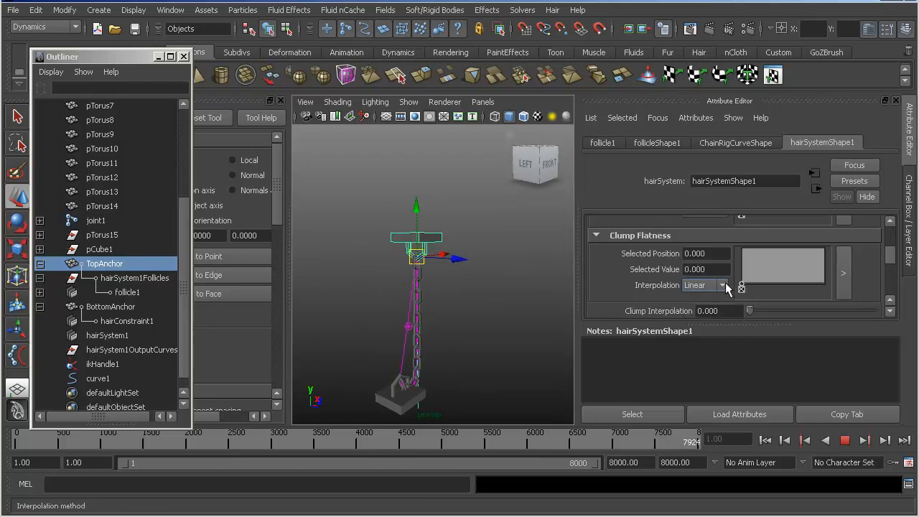
scroll(726, 285, down, 2)
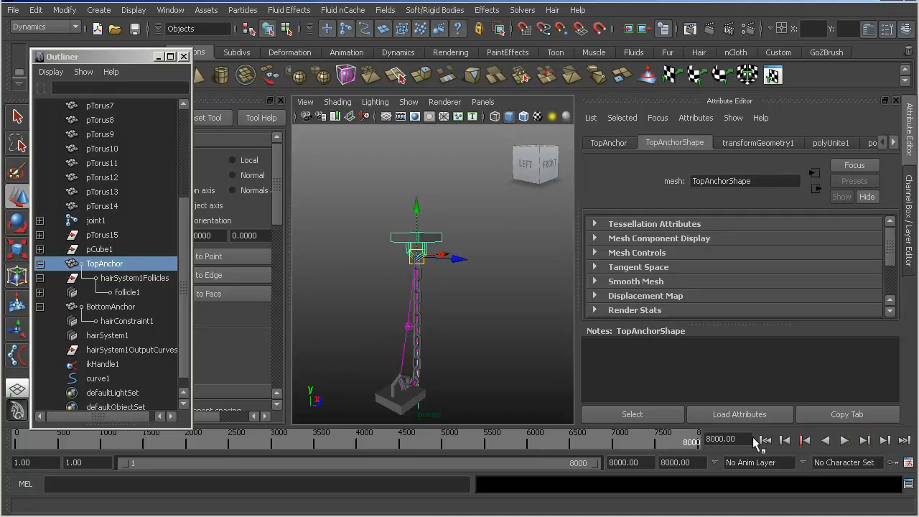
- Rewind to frame 1 and reset TopAnchor's Translate X, Y and Z to 0
click(764, 440)
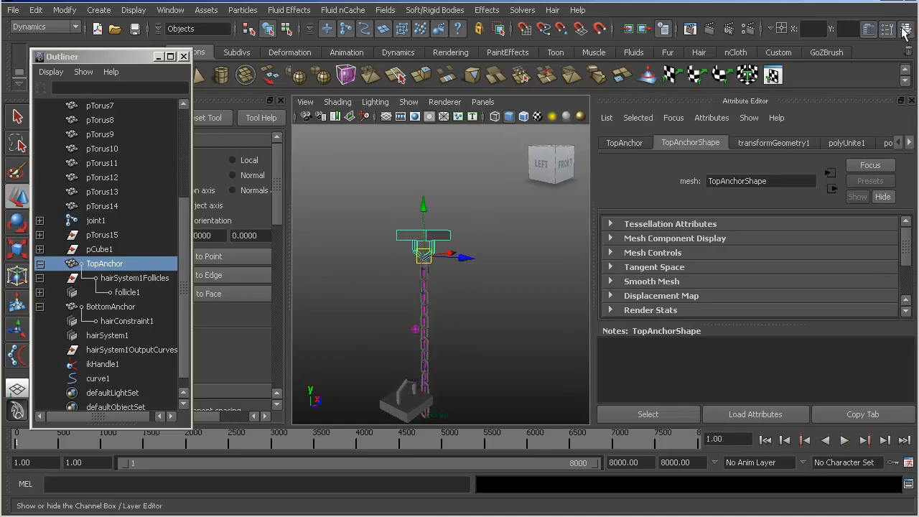
click(904, 29)
key(Tab)
text(0)
key(Tab)
text(0)
key(Return)
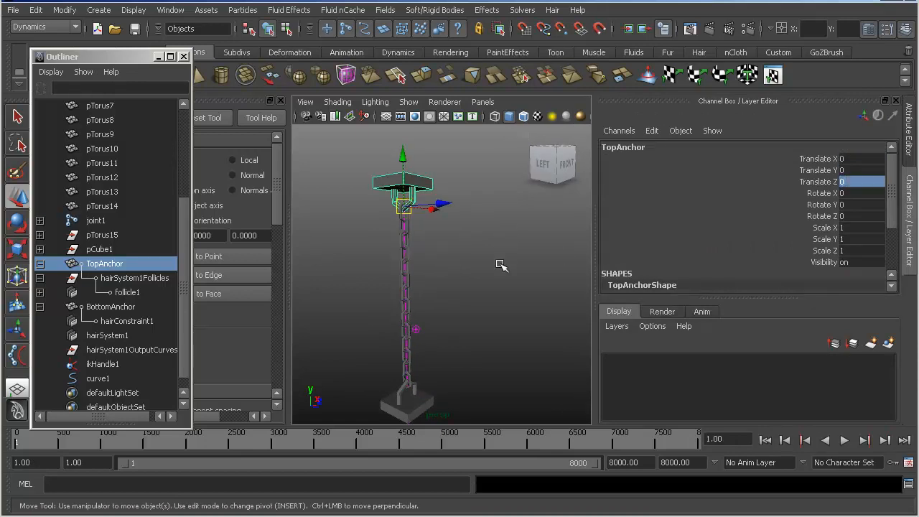
- Extend the playback range to end at frame 20000 and save the scene
click(500, 264)
key(Return)
text(20000)
key(Return)
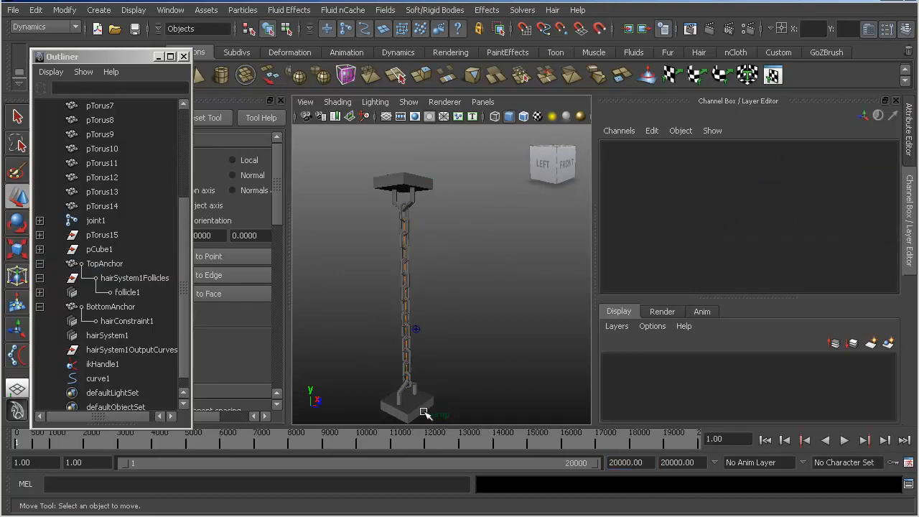
key(ctrl+s)
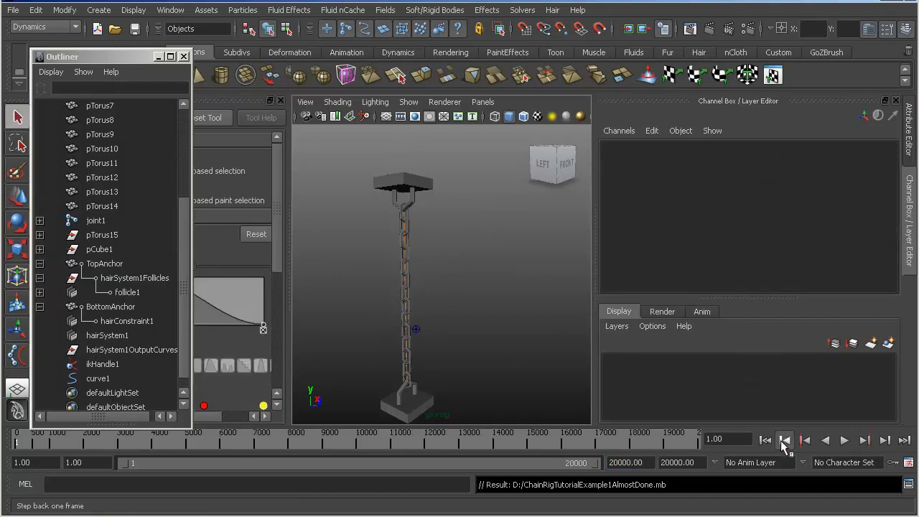
- Start interactive playback from frame 1 and move TopAnchor sideways and down to test the chain
click(783, 440)
click(772, 441)
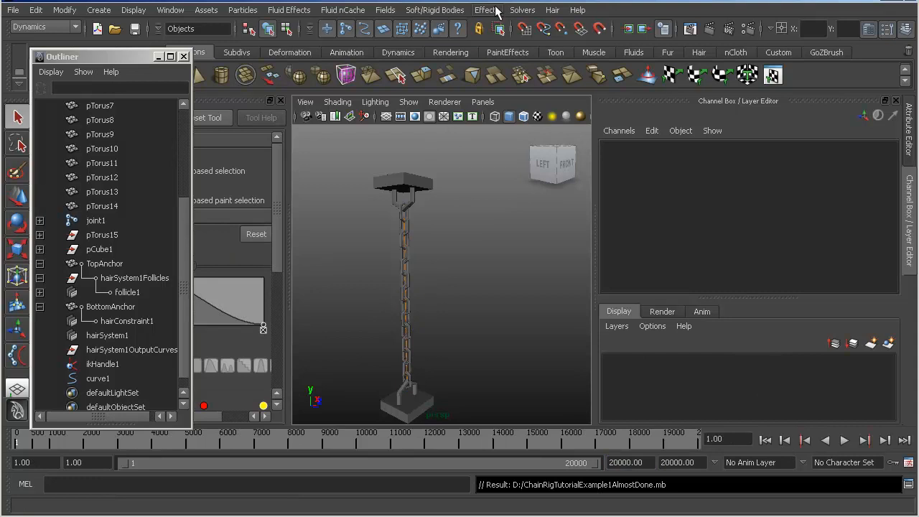
click(522, 9)
click(570, 171)
click(388, 180)
key(w)
drag(405, 195, 496, 287)
click(126, 279)
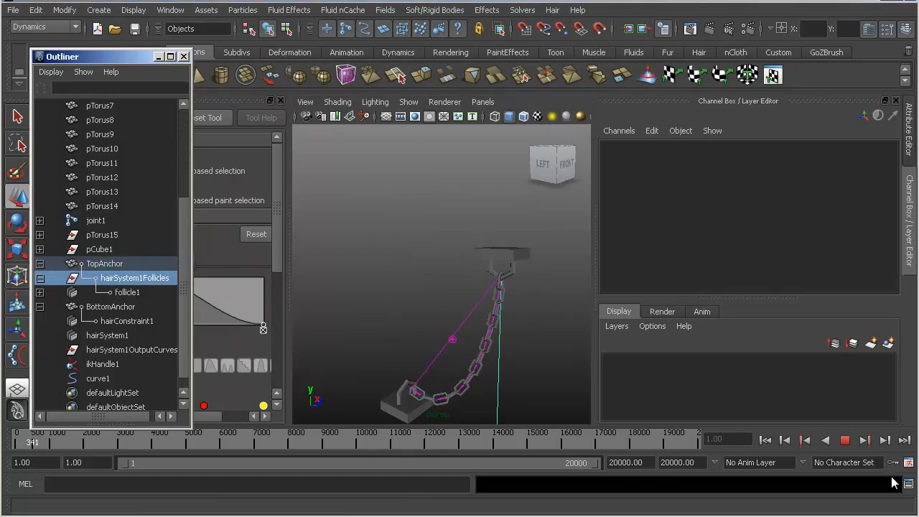
- Stop the playback, undo the last TopAnchor move and rewind to frame 1
click(844, 440)
key(ctrl+z)
key(ctrl+z)
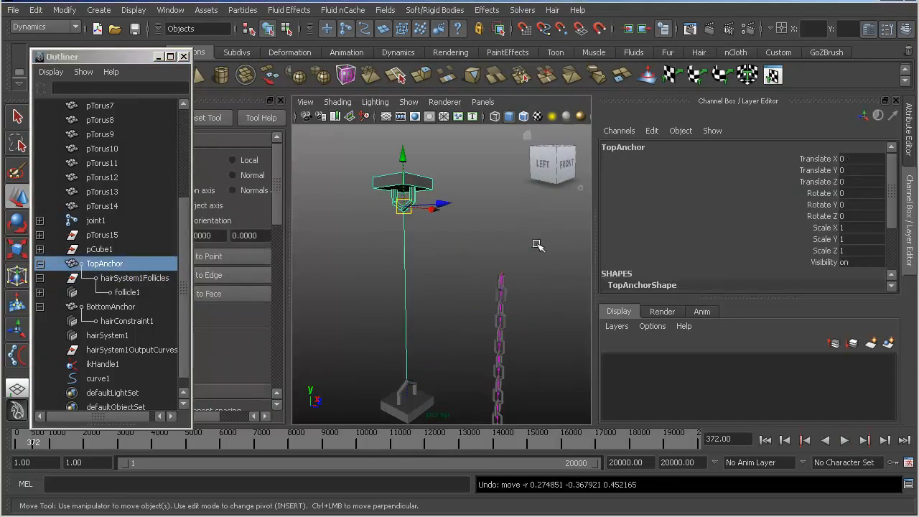
click(765, 440)
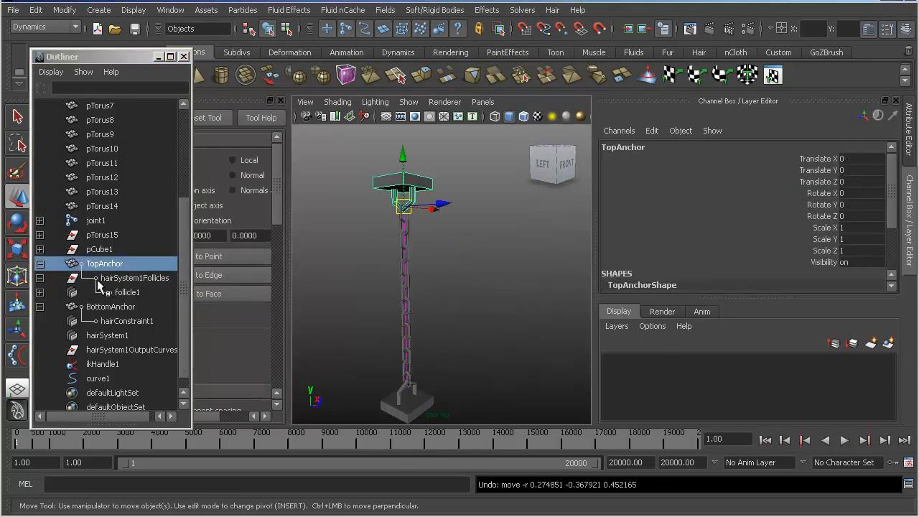
- Select follicle1 and bring up the Solve and Stiffness attributes of its hairSystemShape1
click(101, 280)
click(111, 292)
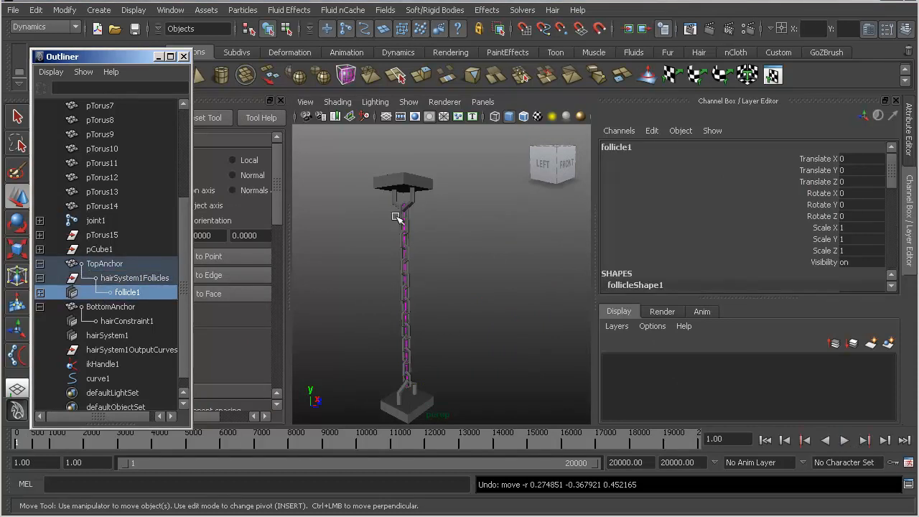
click(872, 36)
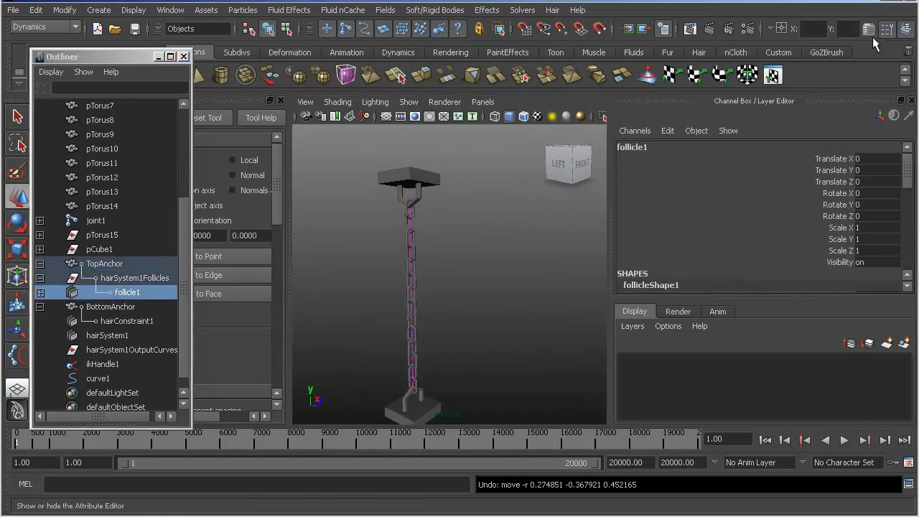
click(869, 32)
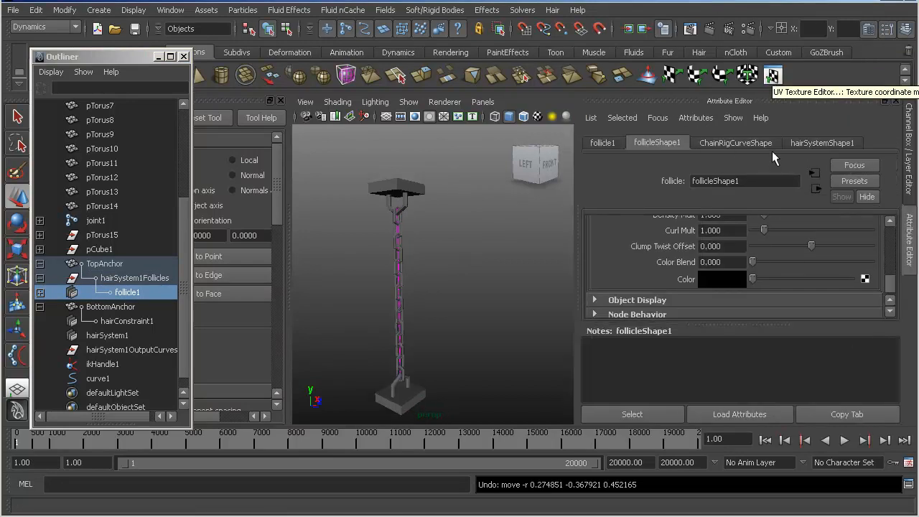
click(821, 143)
scroll(751, 282, down, 3)
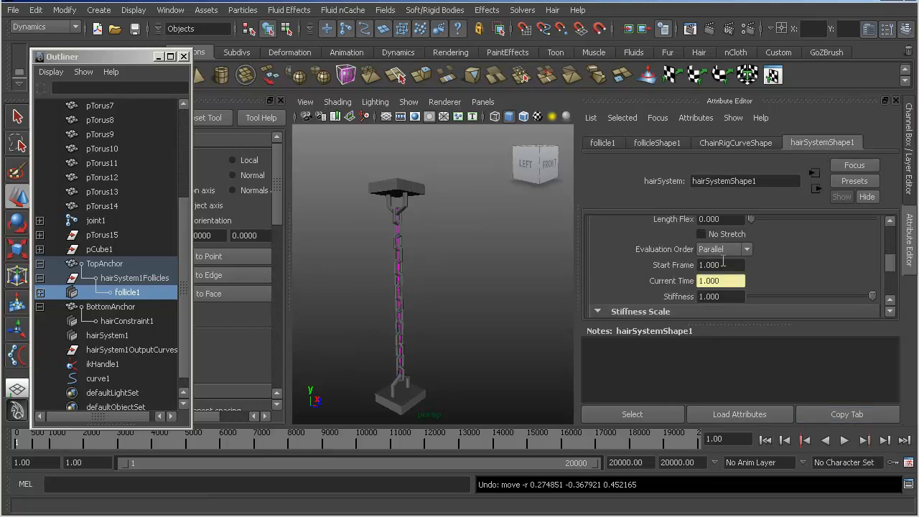
- Start interactive playback again, move TopAnchor about 0.524 along Z, and undo that move
click(521, 10)
click(546, 169)
click(408, 212)
drag(408, 212, 491, 258)
key(ctrl+z)
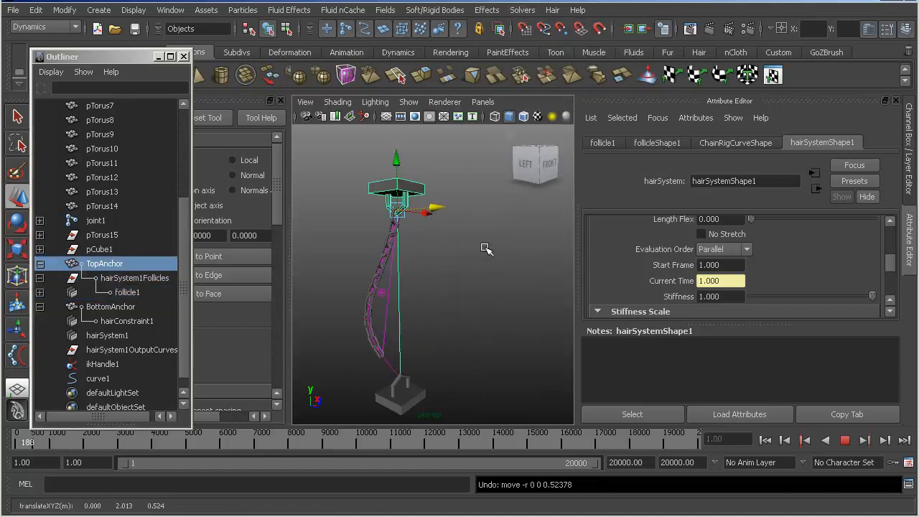
- Move TopAnchor sideways and down to about (0.340, 1.696, 0.526) and bring up the follicleShape1 attributes
drag(401, 214, 506, 265)
scroll(739, 264, up, 5)
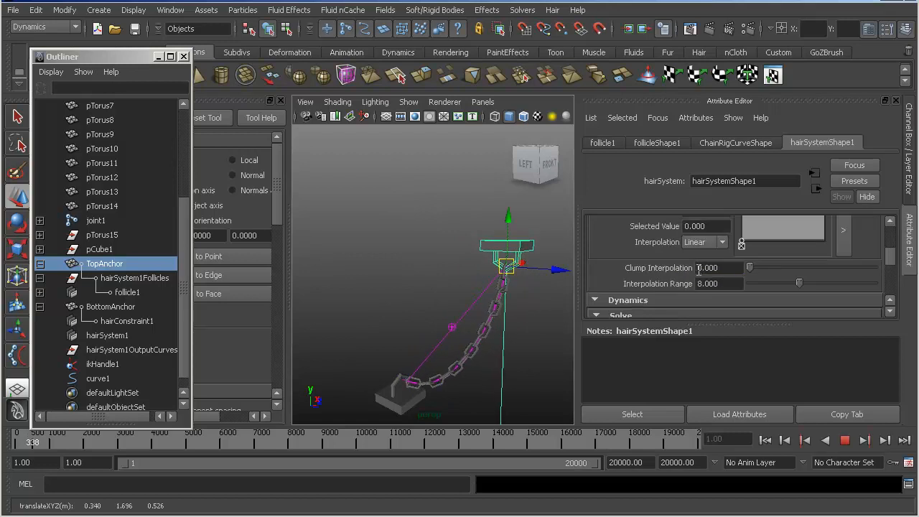
scroll(740, 265, up, 3)
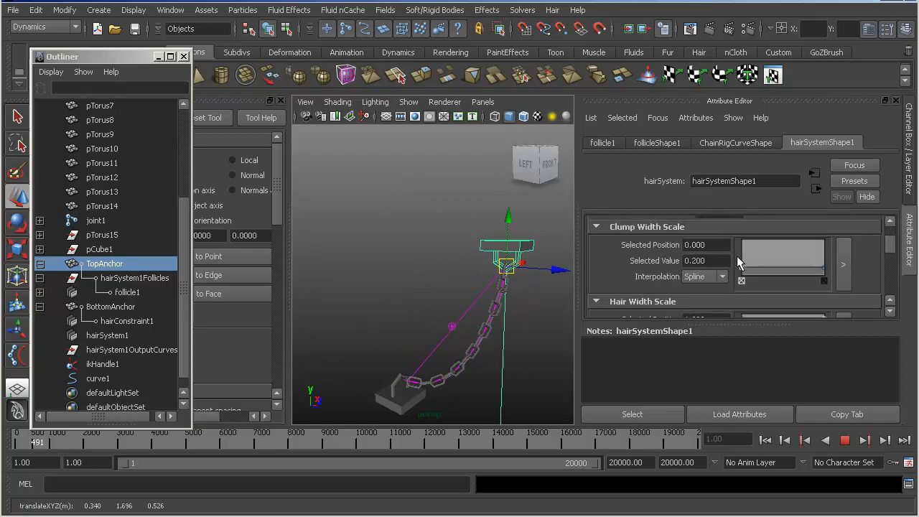
click(662, 145)
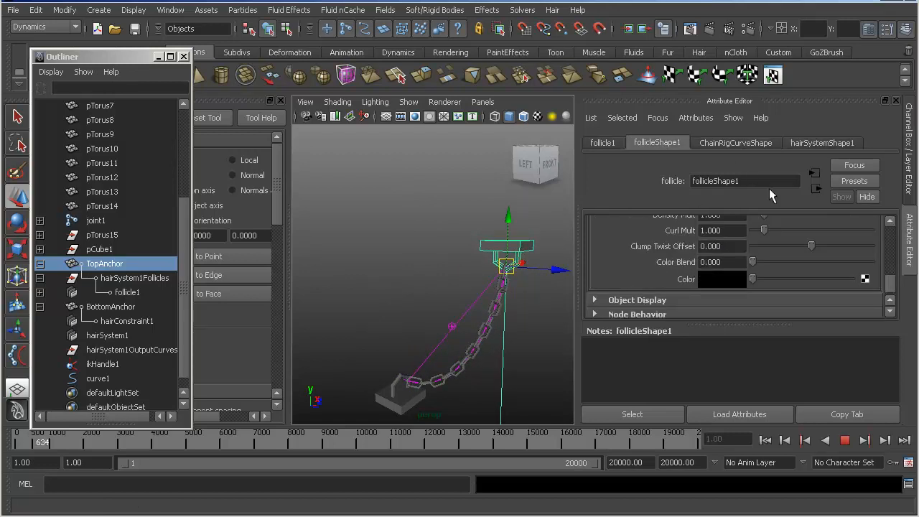
- Try Length Flex 1.000 in hairSystemShape1's Solve settings while moving TopAnchor, and return it to 0.000
click(818, 142)
scroll(729, 261, down, 6)
scroll(729, 262, down, 3)
scroll(730, 262, up, 2)
scroll(732, 263, down, 4)
scroll(732, 263, up, 3)
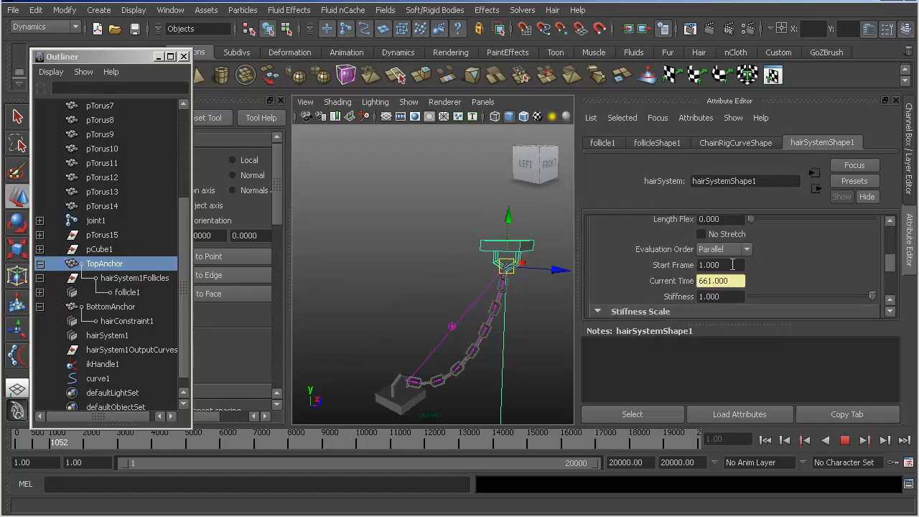
scroll(731, 264, up, 1)
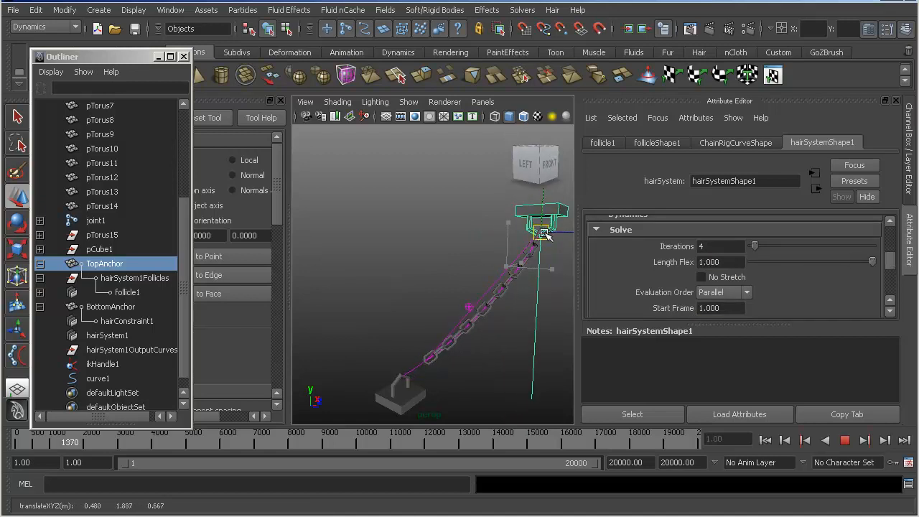
drag(871, 261, 757, 260)
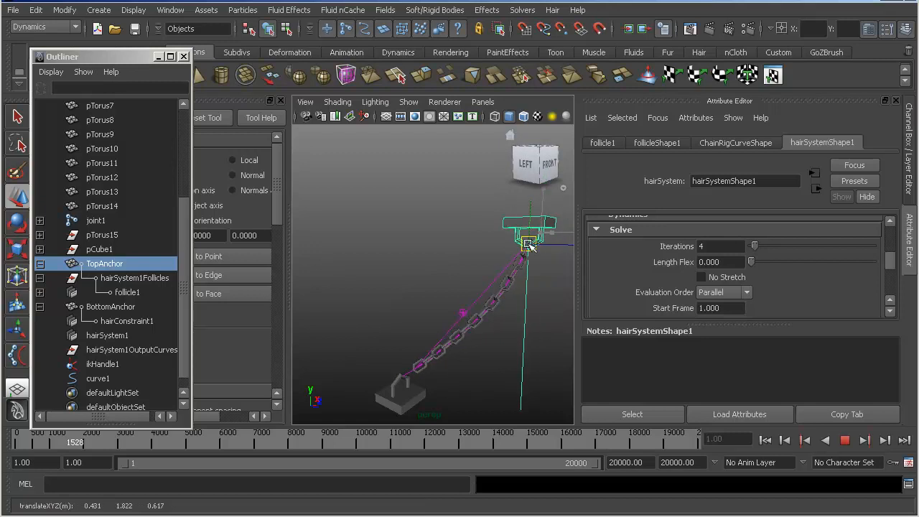
- Test the hair system's Mass at 0.000 with a small TopAnchor move, and set Mass to 10.000
scroll(806, 256, down, 8)
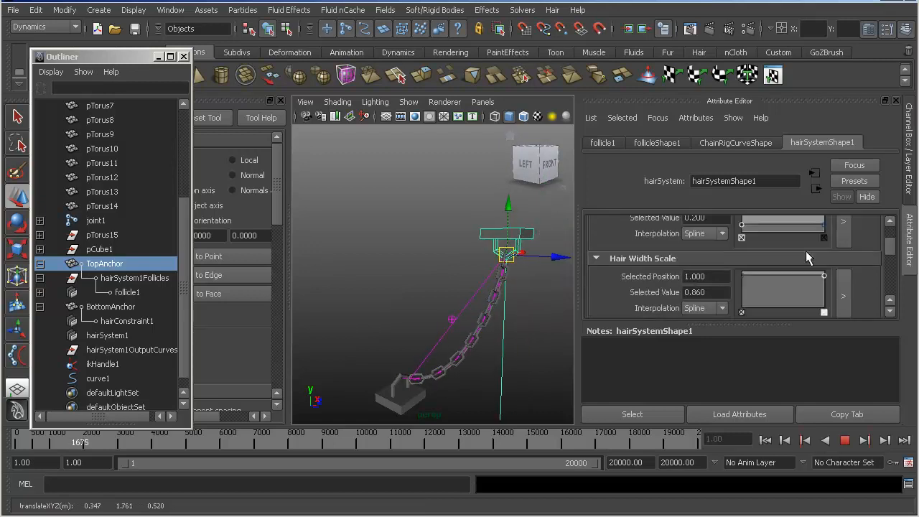
scroll(805, 253, up, 3)
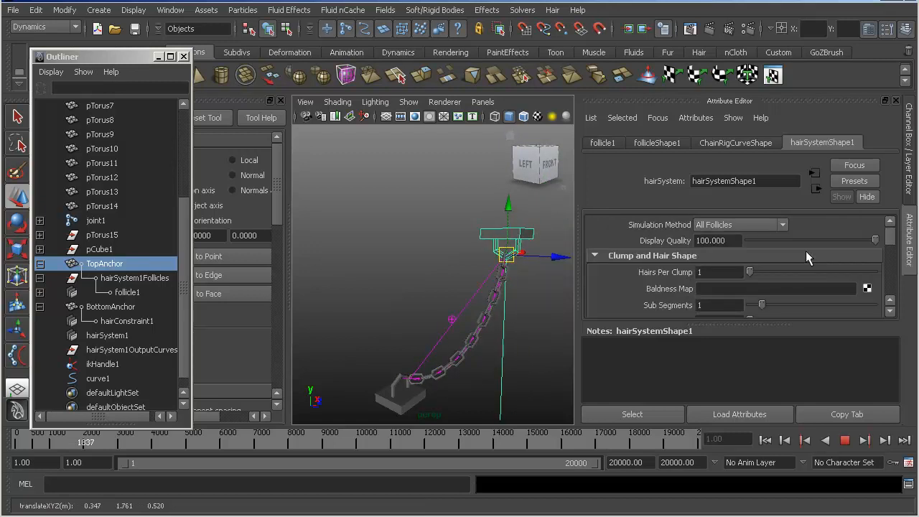
scroll(805, 251, down, 2)
scroll(805, 251, down, 5)
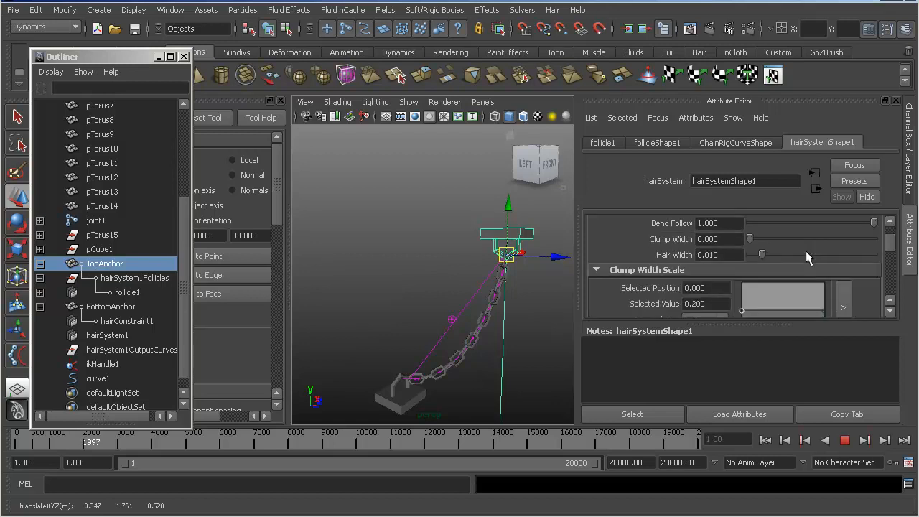
scroll(806, 252, down, 8)
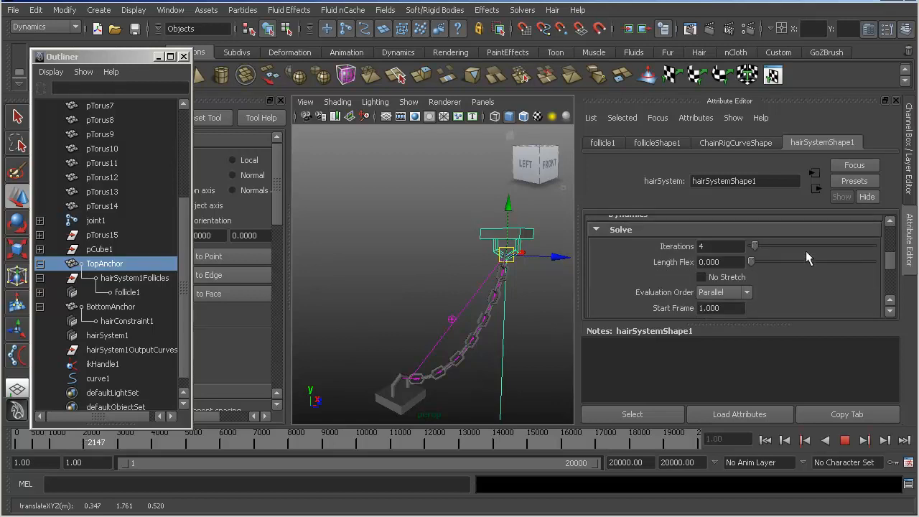
scroll(806, 257, down, 1)
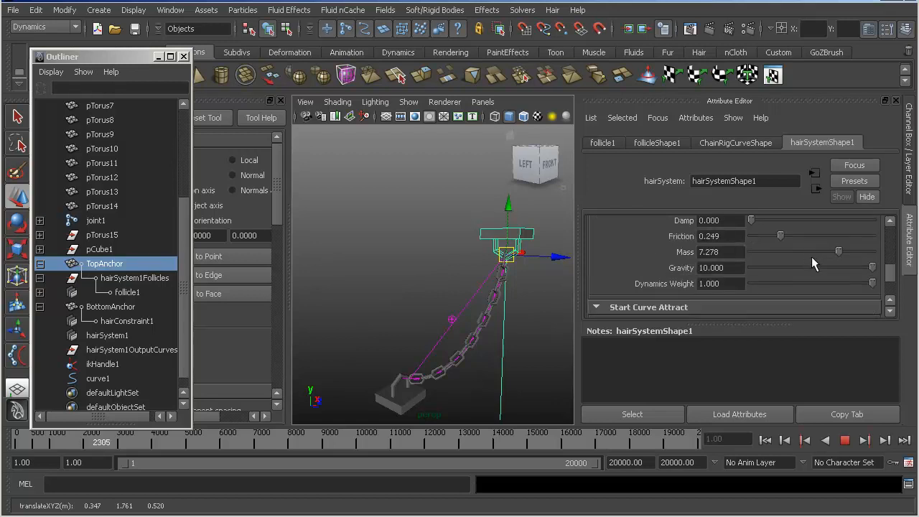
drag(845, 252, 747, 252)
drag(516, 245, 512, 232)
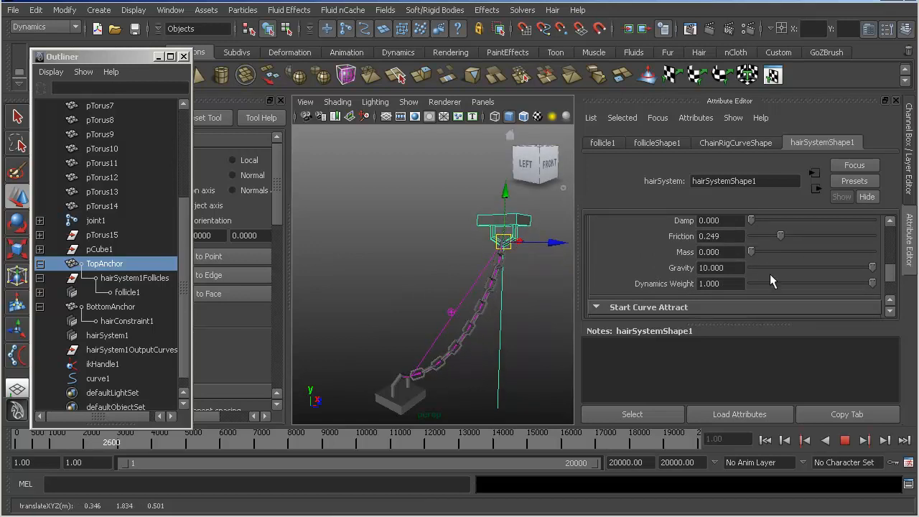
drag(852, 253, 876, 253)
- Raise the hair system's Drag to 1.000, reduce it, and move TopAnchor to test the chain's response
scroll(807, 246, up, 1)
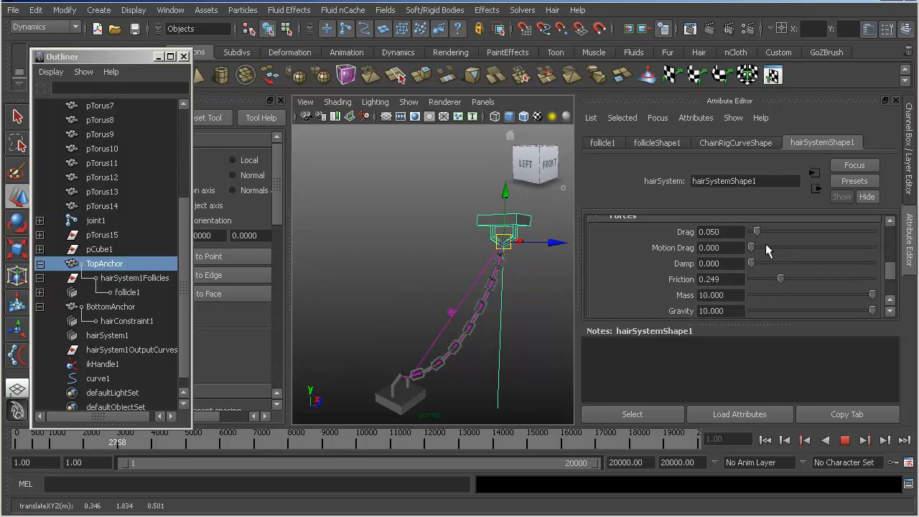
drag(756, 231, 877, 237)
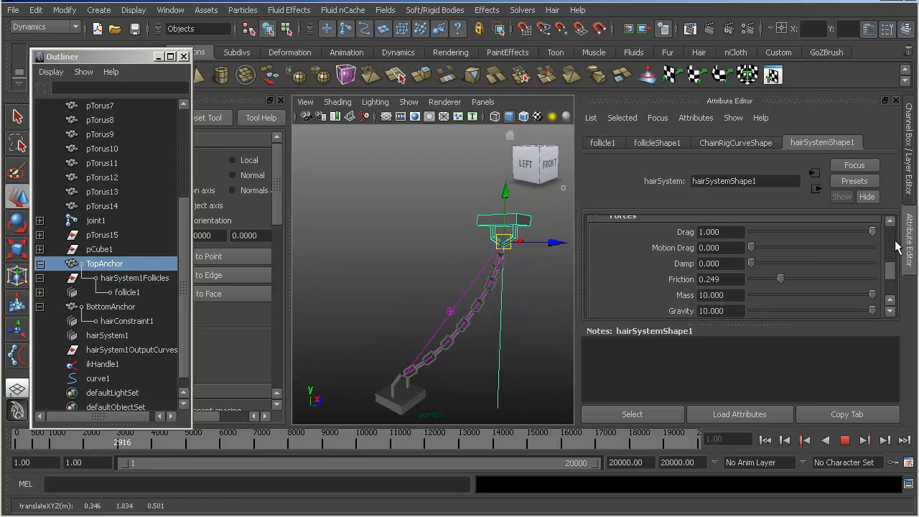
drag(822, 232, 843, 232)
drag(503, 242, 460, 266)
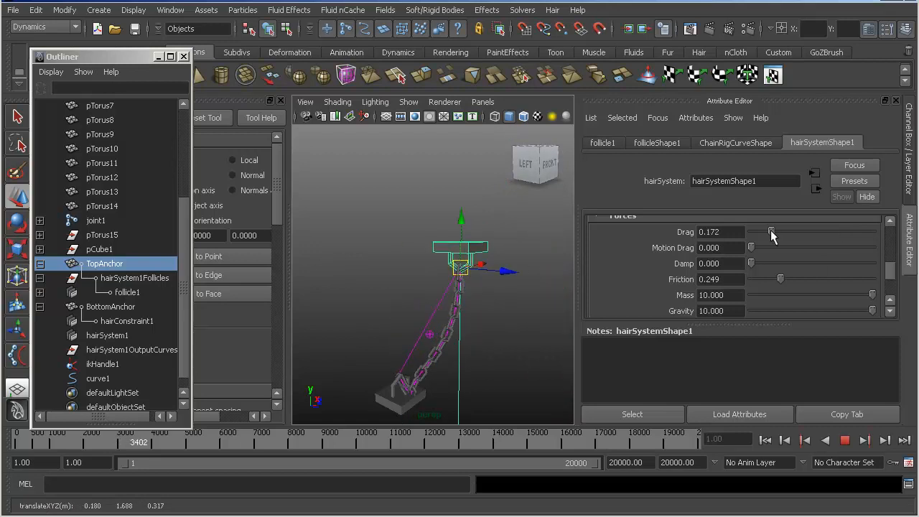
- Try several low Drag values including 0.059 and 0.124 while moving TopAnchor, and settle on 0.018
drag(772, 232, 748, 232)
drag(460, 267, 496, 296)
drag(762, 227, 758, 227)
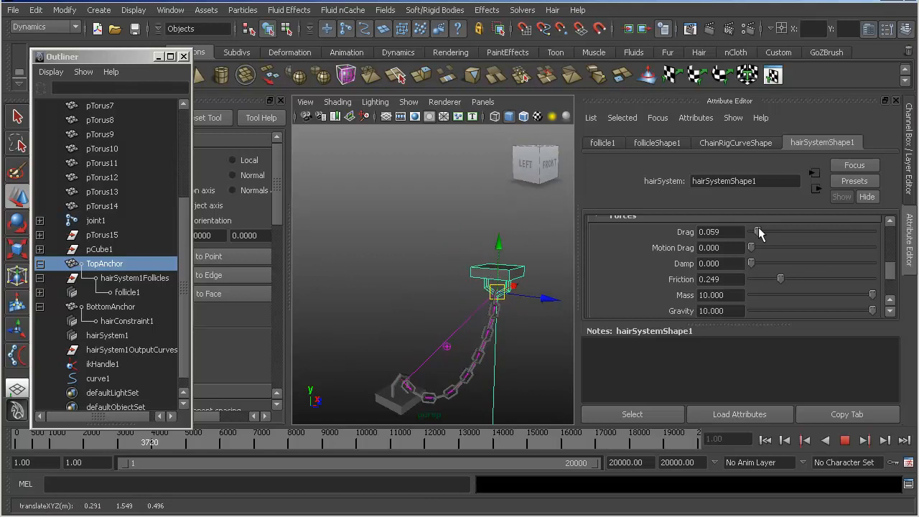
drag(500, 291, 511, 314)
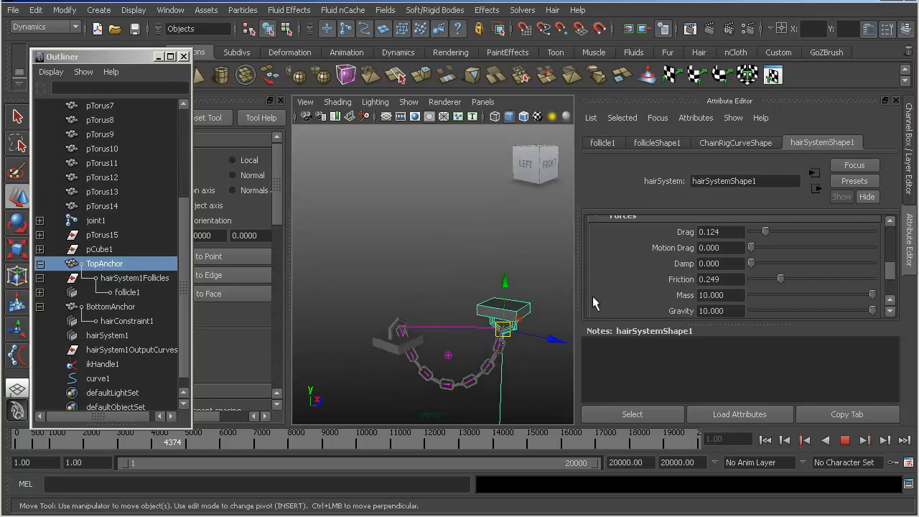
drag(755, 232, 752, 233)
drag(505, 332, 509, 308)
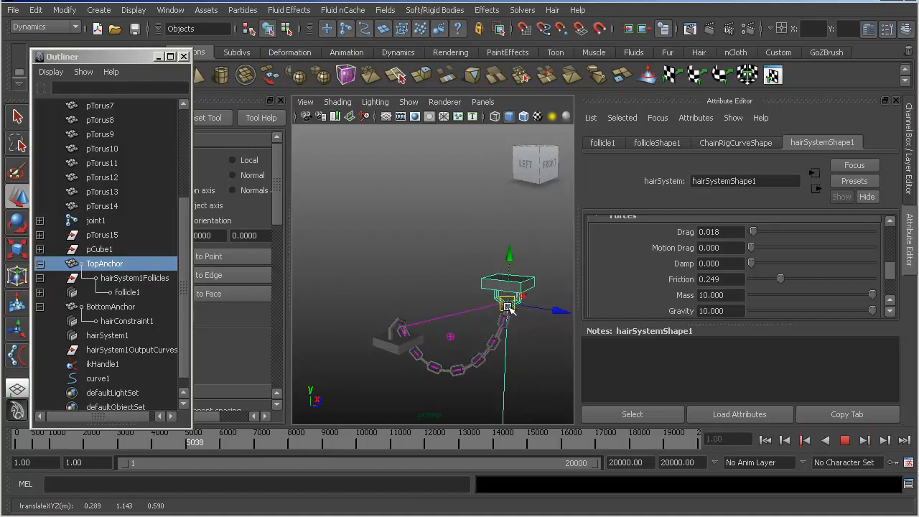
- Set the hair system's Motion Drag to 0.006 and move TopAnchor outward and upward to test the chain
drag(754, 248, 752, 250)
drag(508, 308, 541, 323)
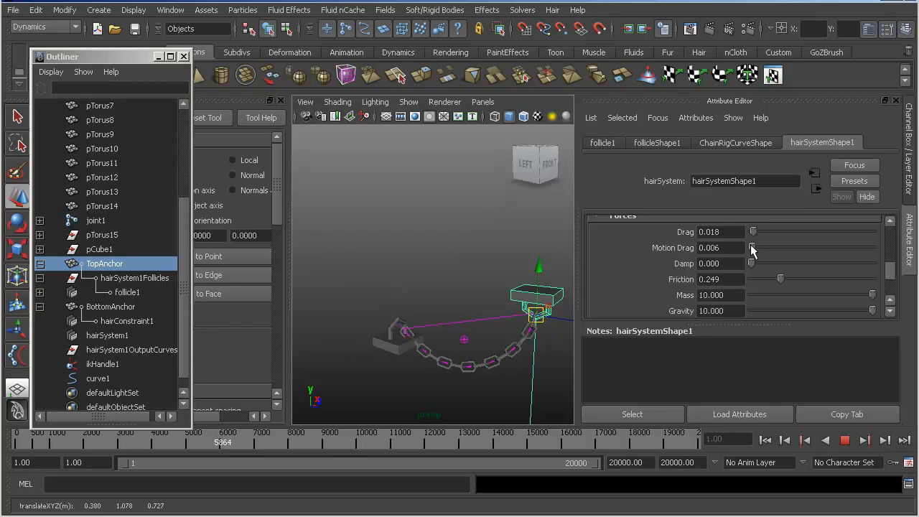
drag(534, 316, 506, 197)
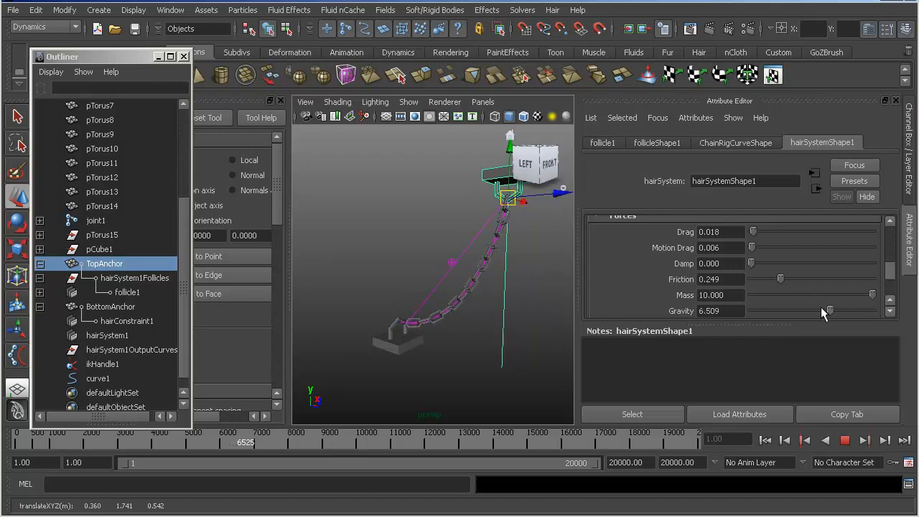
- Reduce the hair system's Gravity to 3.905 and on to 3.373, testing with upward and downward TopAnchor moves
drag(750, 310, 798, 310)
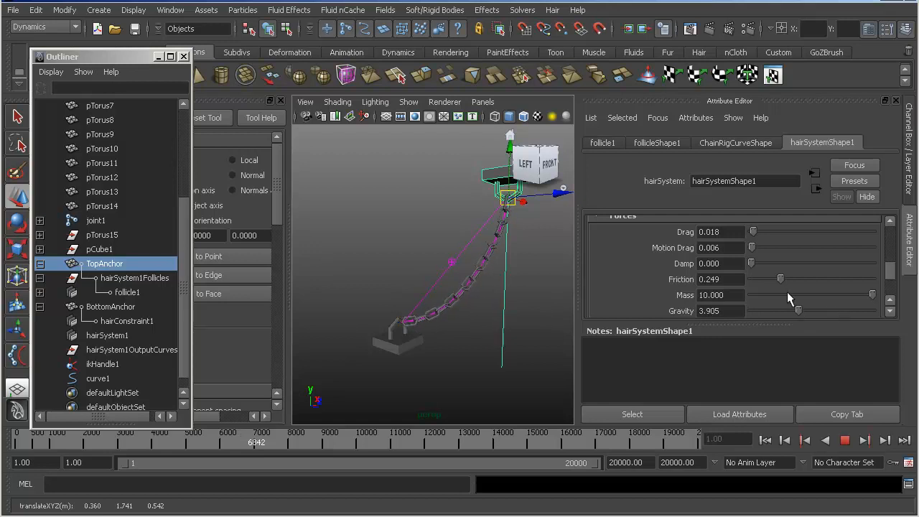
drag(507, 195, 526, 166)
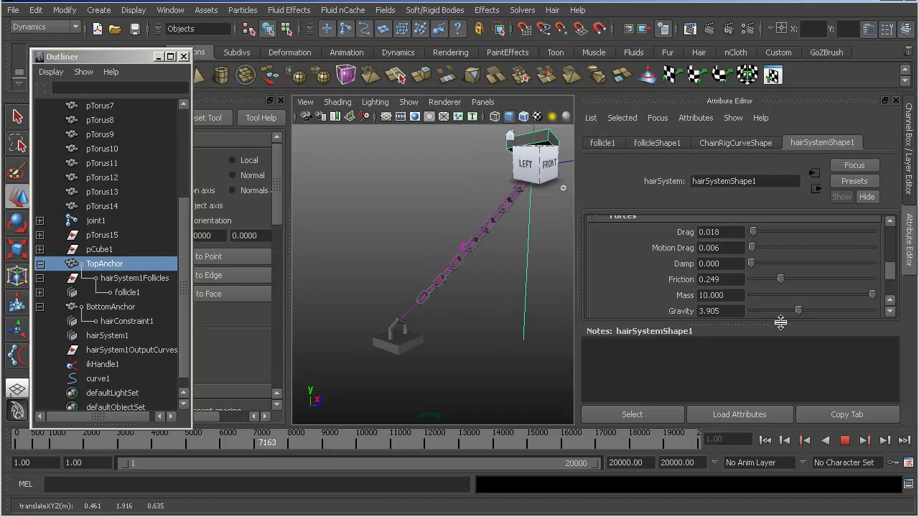
mouse_move(795, 311)
mouse_down()
mouse_move(781, 312)
mouse_move(791, 311)
mouse_up()
alt+middle_drag(465, 245, 446, 261)
drag(505, 206, 519, 320)
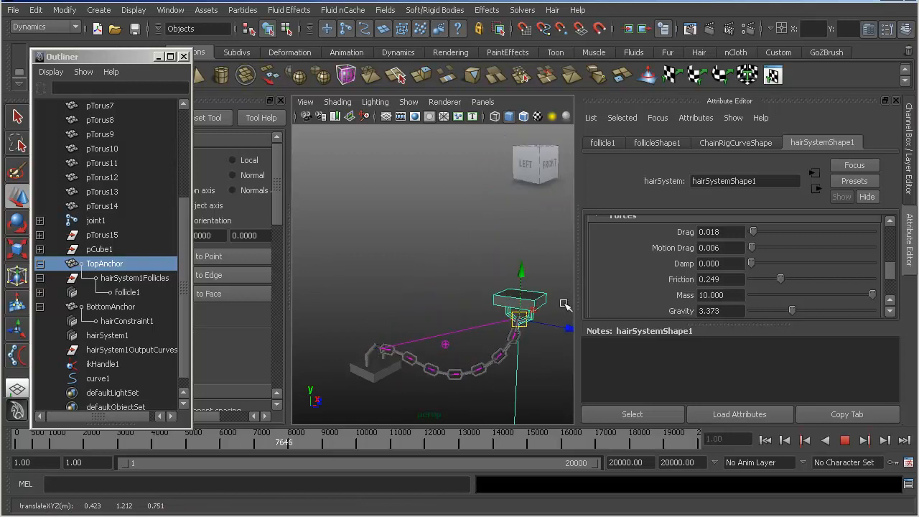
- Set Damp to 25.444 and Drag to 0.047, and move TopAnchor across to the opposite side as a test
drag(752, 264, 782, 263)
drag(518, 314, 502, 278)
drag(749, 237, 758, 237)
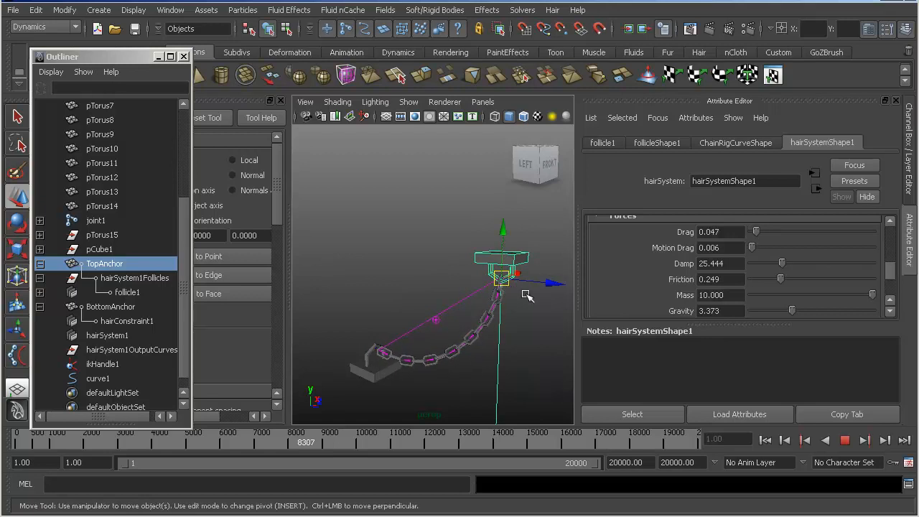
drag(519, 308, 529, 325)
key(ctrl+z)
drag(502, 278, 402, 330)
- Examine the remaining hairSystemShape1 attributes from Dynamics Weight and Start Curve Attract down to Extra Attributes
scroll(824, 289, down, 2)
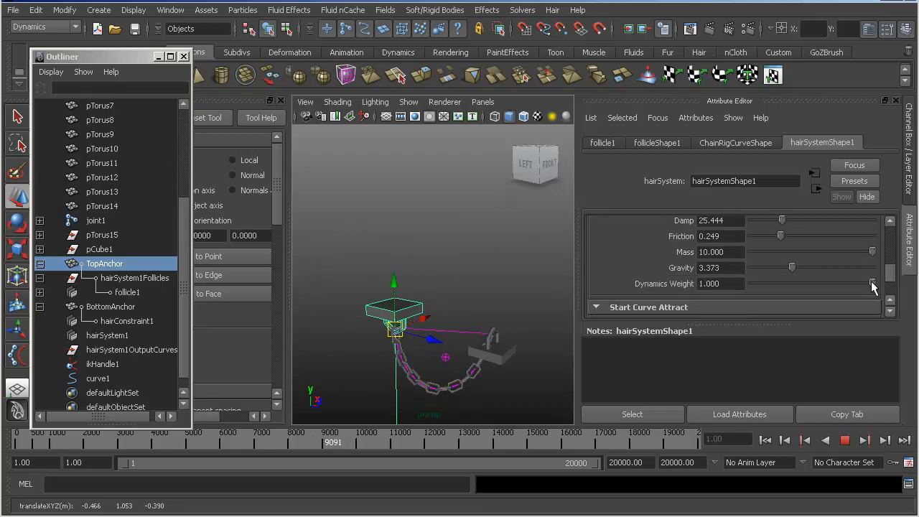
scroll(776, 289, down, 3)
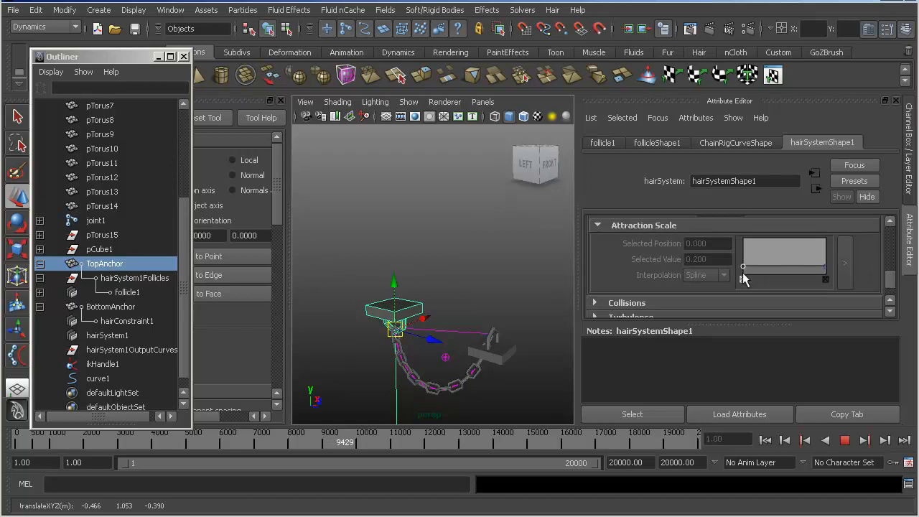
scroll(742, 275, up, 1)
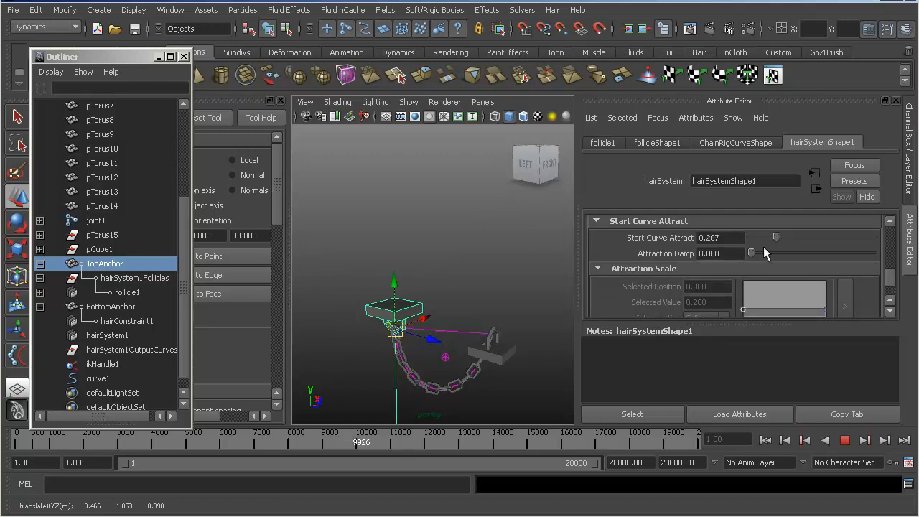
scroll(714, 247, down, 5)
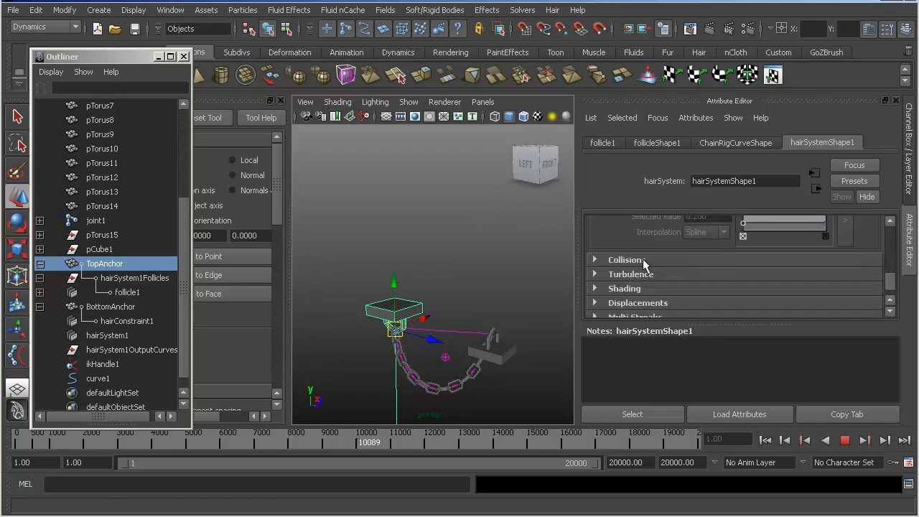
scroll(644, 259, down, 1)
scroll(684, 257, down, 2)
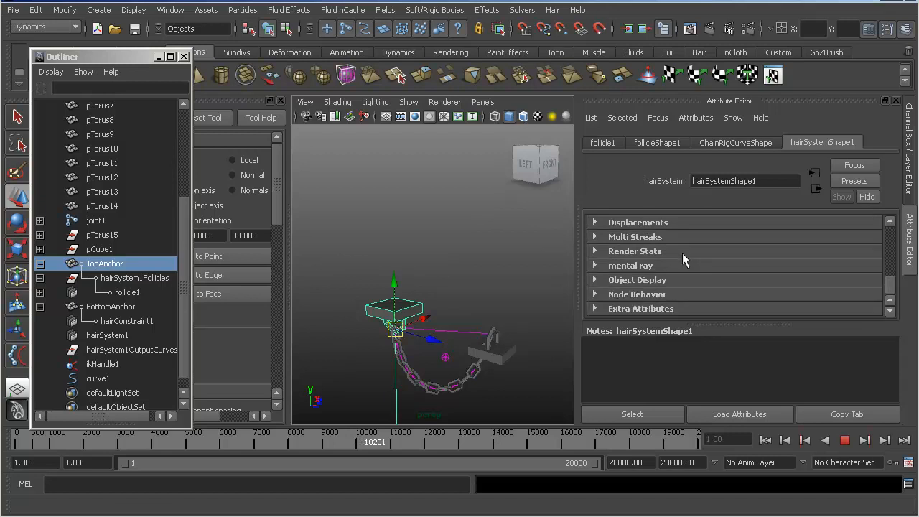
- Try follicleShape1 with Start Curve Attract 0.000 and Attraction Damp 0.388, moving TopAnchor away from BottomAnchor
click(657, 142)
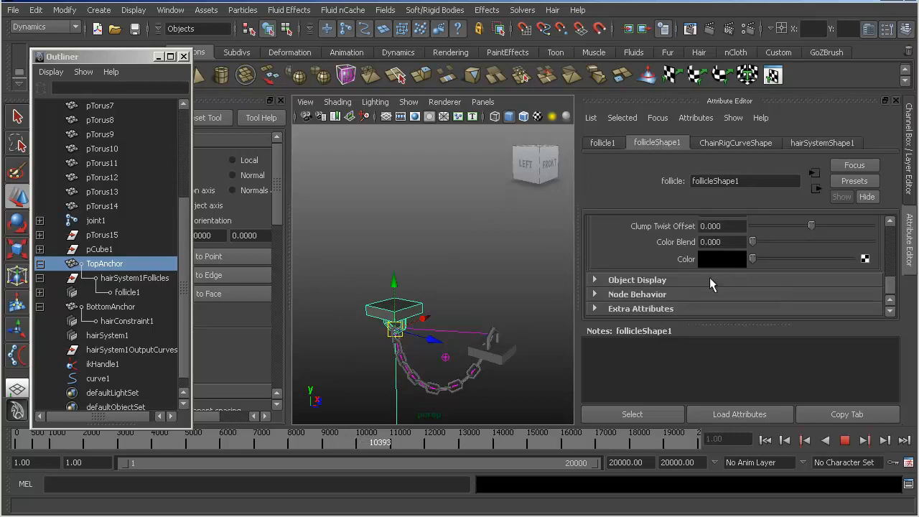
scroll(711, 278, up, 2)
scroll(779, 282, up, 3)
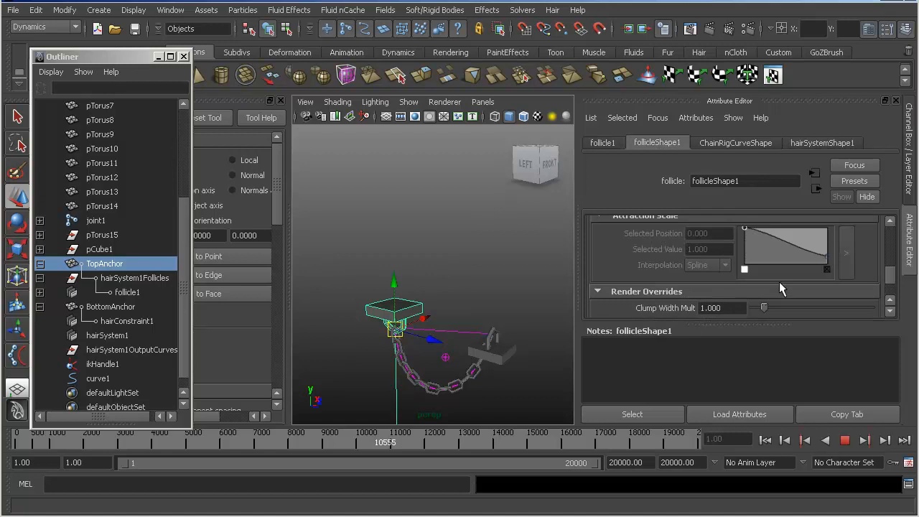
mouse_move(753, 228)
mouse_down()
mouse_move(774, 227)
mouse_move(703, 231)
mouse_move(903, 237)
mouse_move(755, 241)
mouse_up()
drag(400, 332, 361, 311)
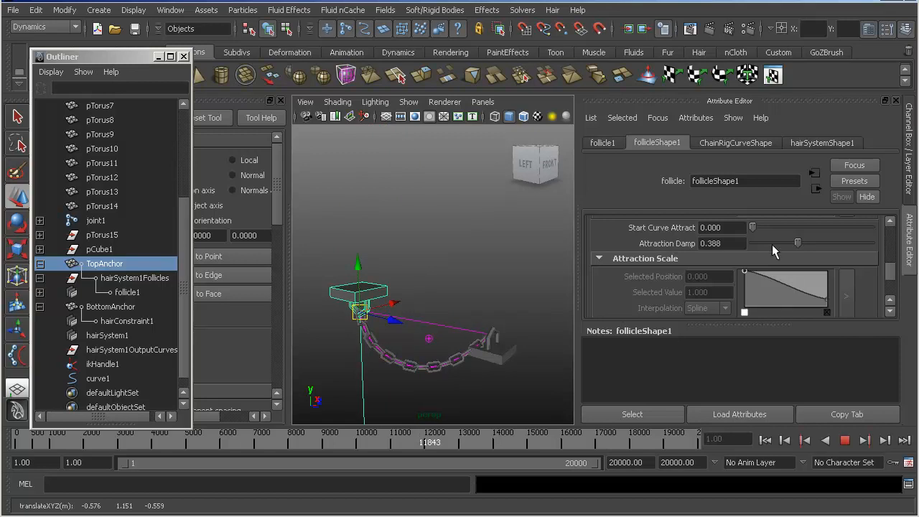
- Raise follicleShape1's Attraction Damp to 1.000 while moving TopAnchor to test the chain
drag(822, 244, 830, 244)
drag(358, 310, 366, 328)
drag(830, 243, 872, 243)
drag(350, 335, 427, 242)
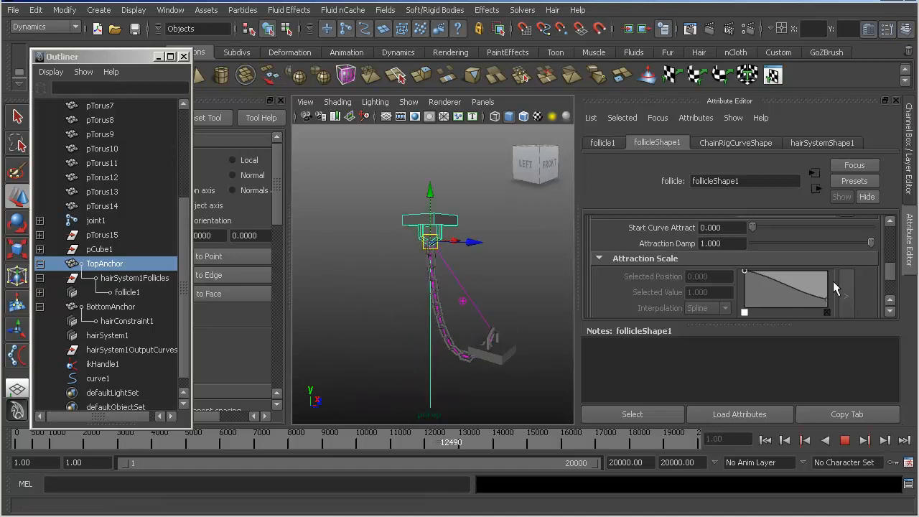
- Test Start Curve Attract with Attraction Damp at 0.000 while moving TopAnchor, and set them to 0.158 and 0.921
drag(866, 244, 750, 244)
drag(429, 241, 415, 287)
drag(857, 228, 863, 227)
drag(414, 282, 419, 273)
drag(424, 219, 471, 285)
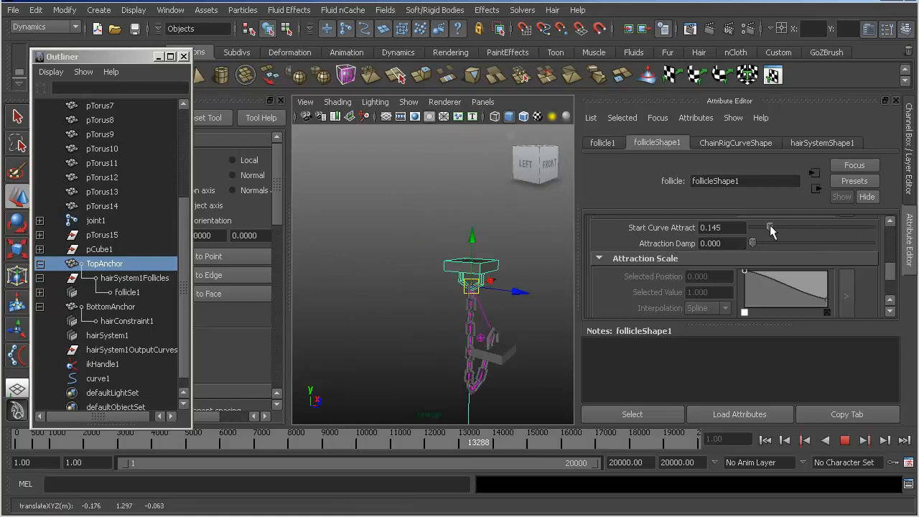
drag(471, 285, 376, 289)
click(847, 243)
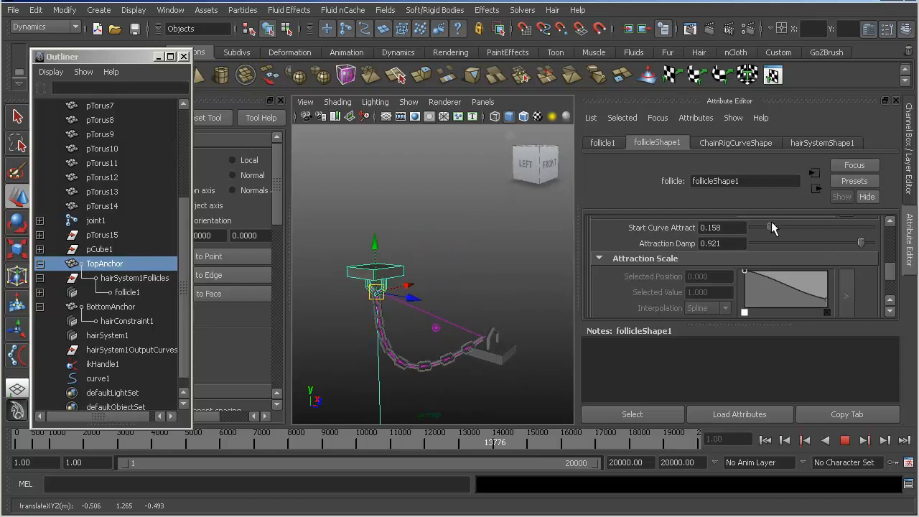
- Test follicleShape1 with a higher Start Curve Attract, then lower it and Attraction Damp, moving TopAnchor to check the chain
click(838, 227)
drag(377, 291, 429, 229)
drag(839, 227, 730, 227)
drag(789, 243, 751, 243)
drag(420, 234, 464, 245)
scroll(675, 285, down, 3)
scroll(662, 284, down, 3)
- Stop the interactive playback, rewind to frame 1 and show TopAnchor's transform channels
click(902, 29)
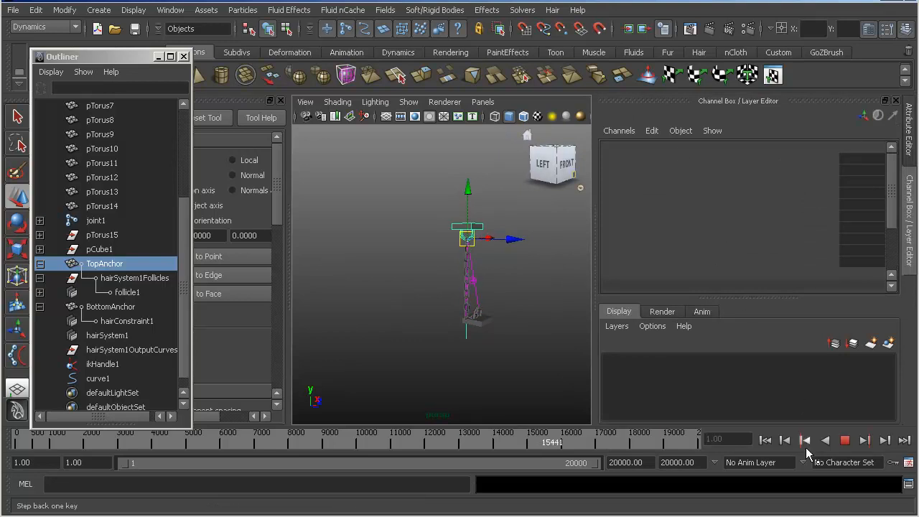
click(845, 440)
click(764, 440)
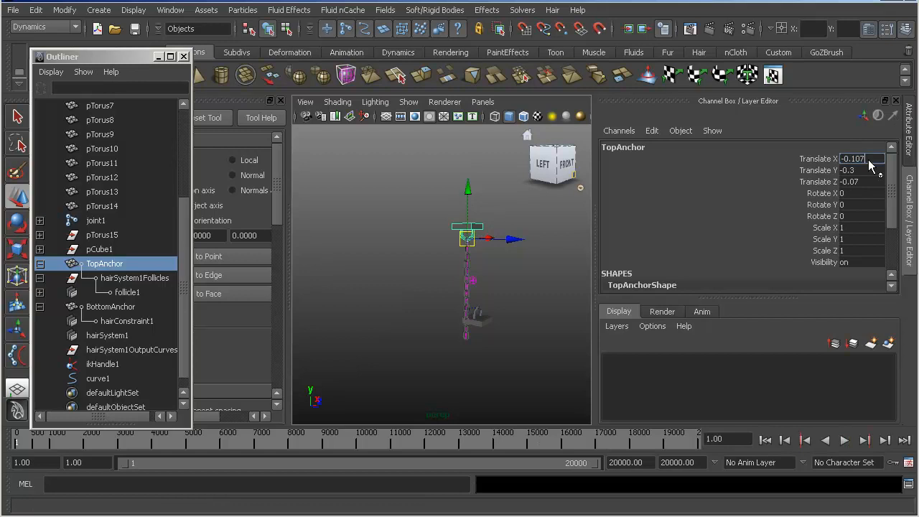
- Set TopAnchor's Translate X, Translate Y and Translate Z to 0
text(0)
key(Return)
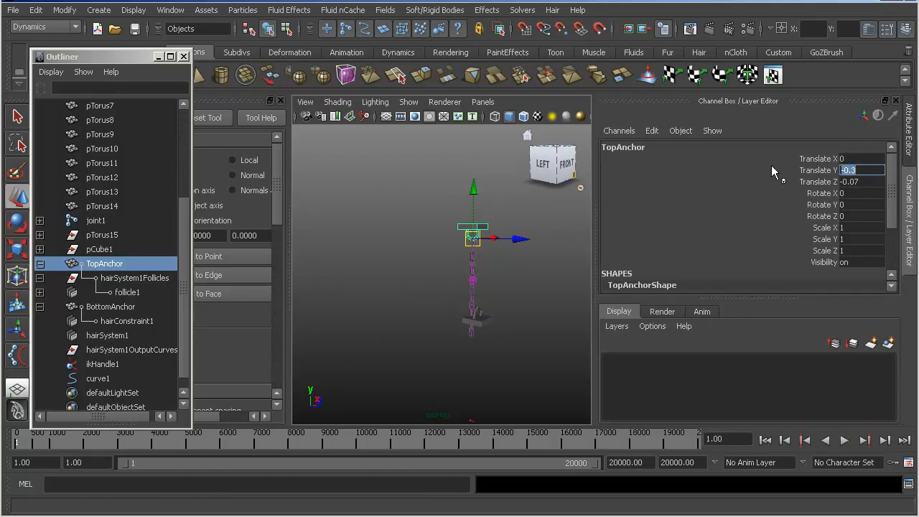
text(0)
key(Return)
click(862, 182)
text(0)
key(Return)
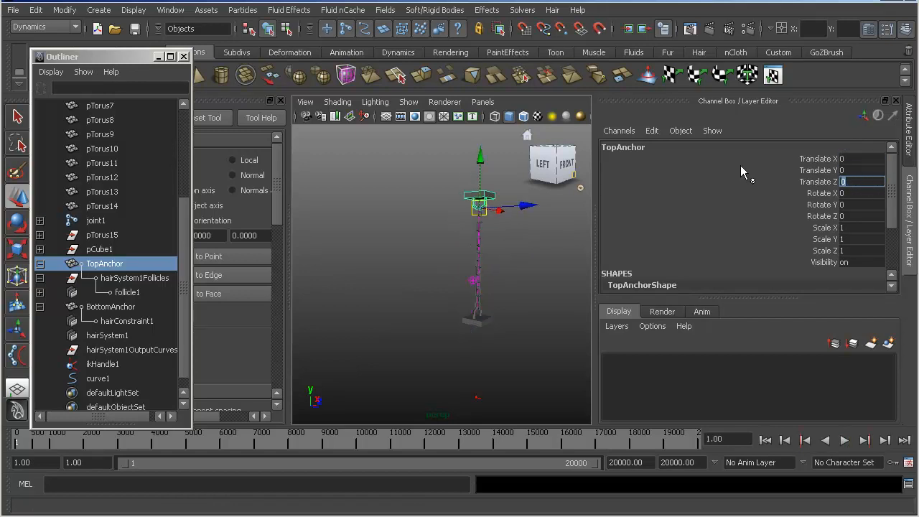
- Examine the chain between both anchors from the back-left side and deselect TopAnchor
alt+middle_drag(418, 198, 405, 237)
alt+drag(406, 240, 447, 248)
alt+middle_drag(445, 246, 387, 259)
alt+right_drag(388, 260, 504, 270)
alt+middle_drag(464, 271, 519, 204)
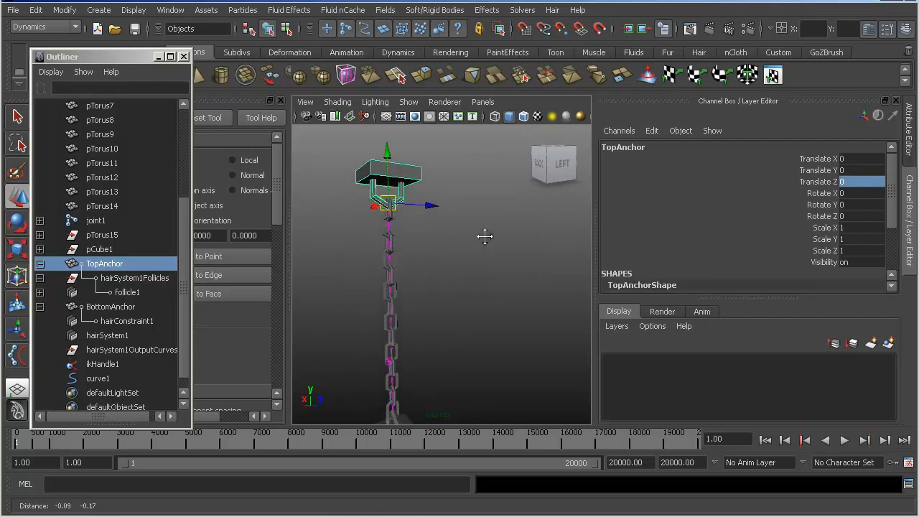
alt+right_drag(518, 203, 450, 218)
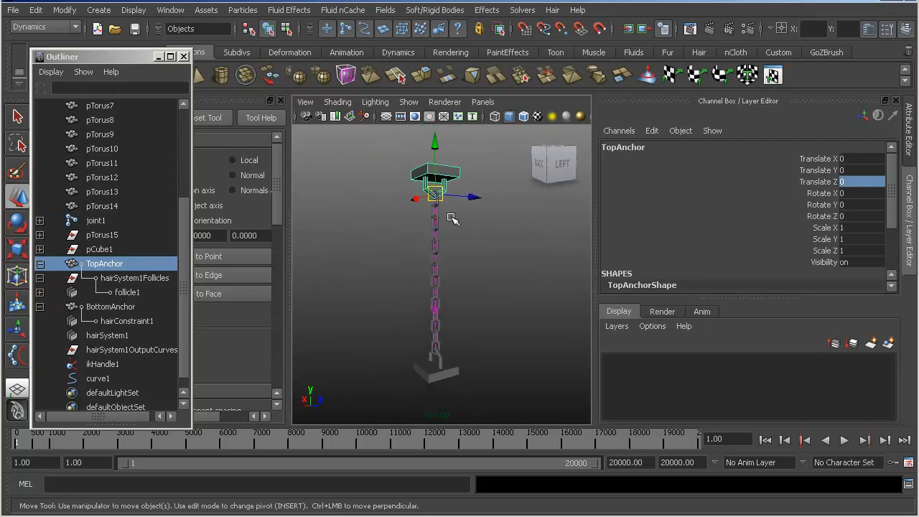
key(q)
click(496, 225)
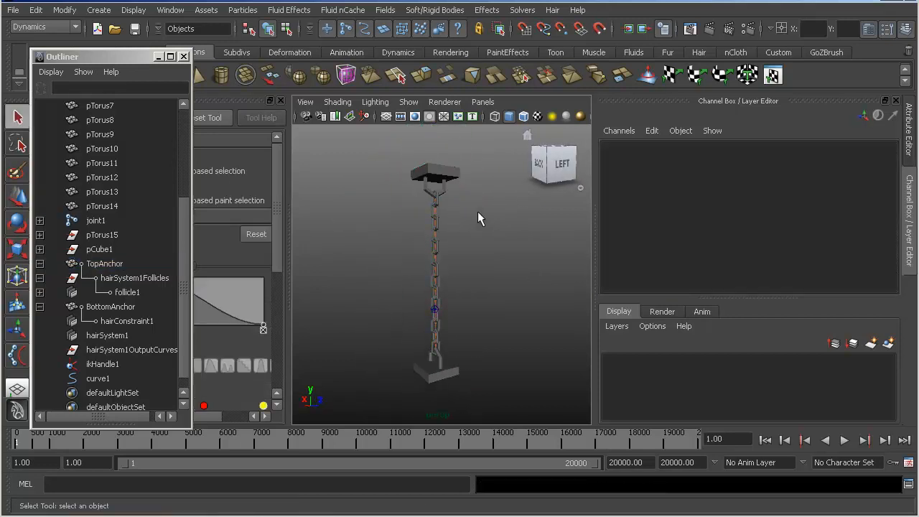